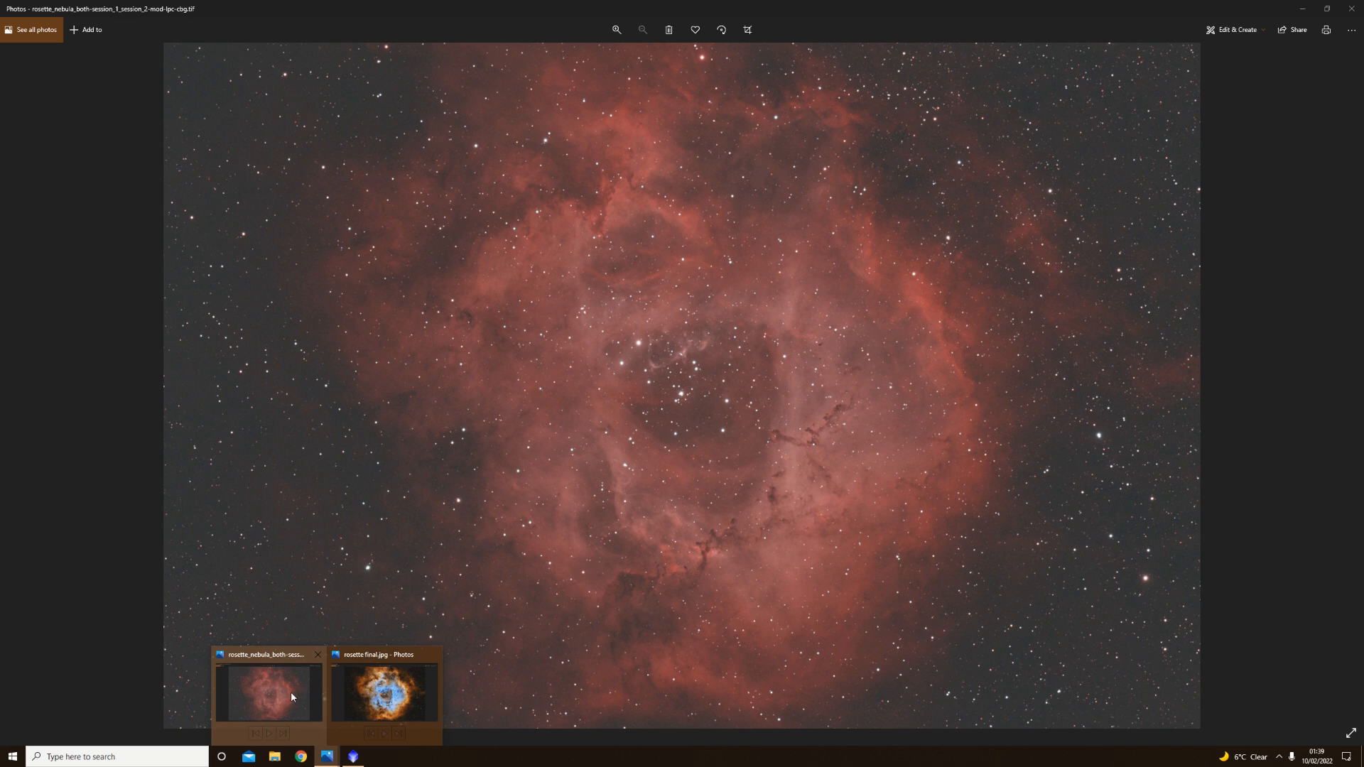
Switch to PixInsight and auto-stretch the Rosette Nebula image's display with the ScreenTransferFunction
mouse_move(348, 697)
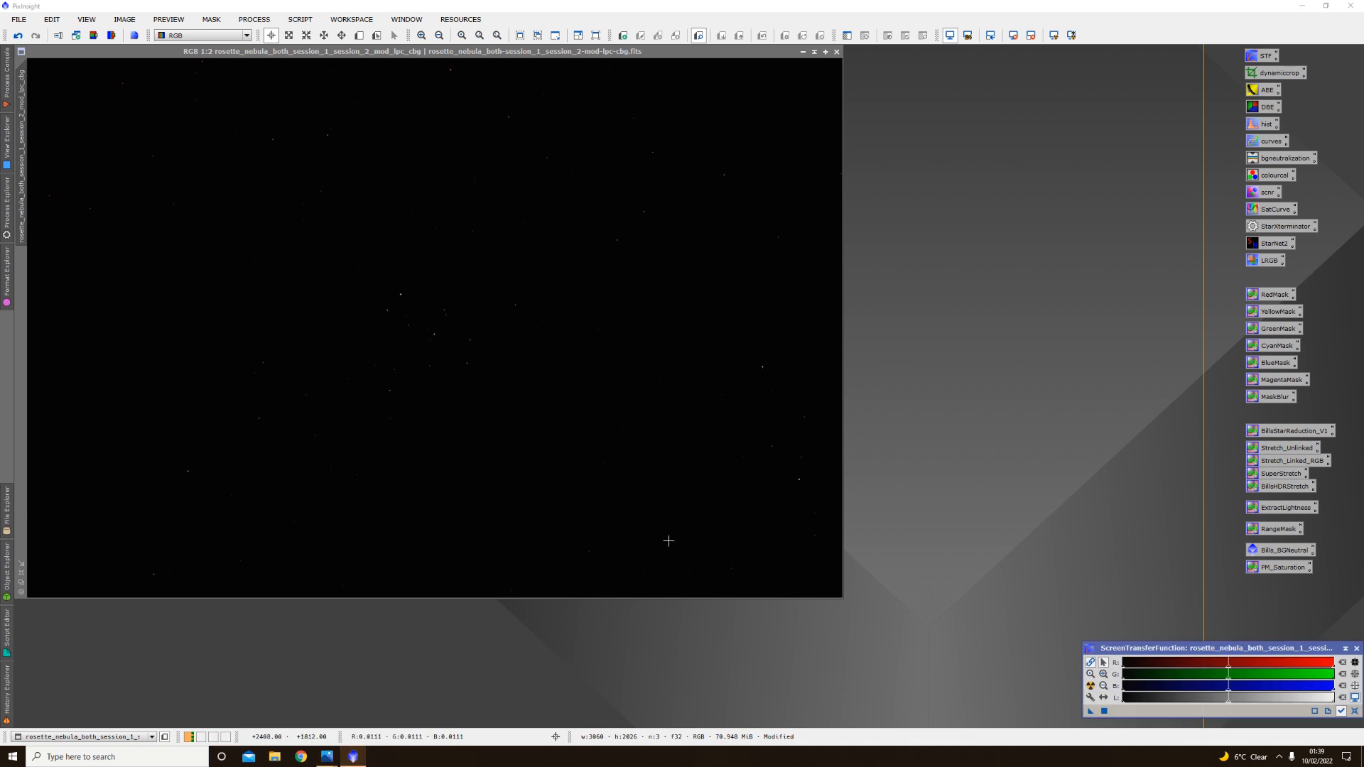
left_click(1090, 686)
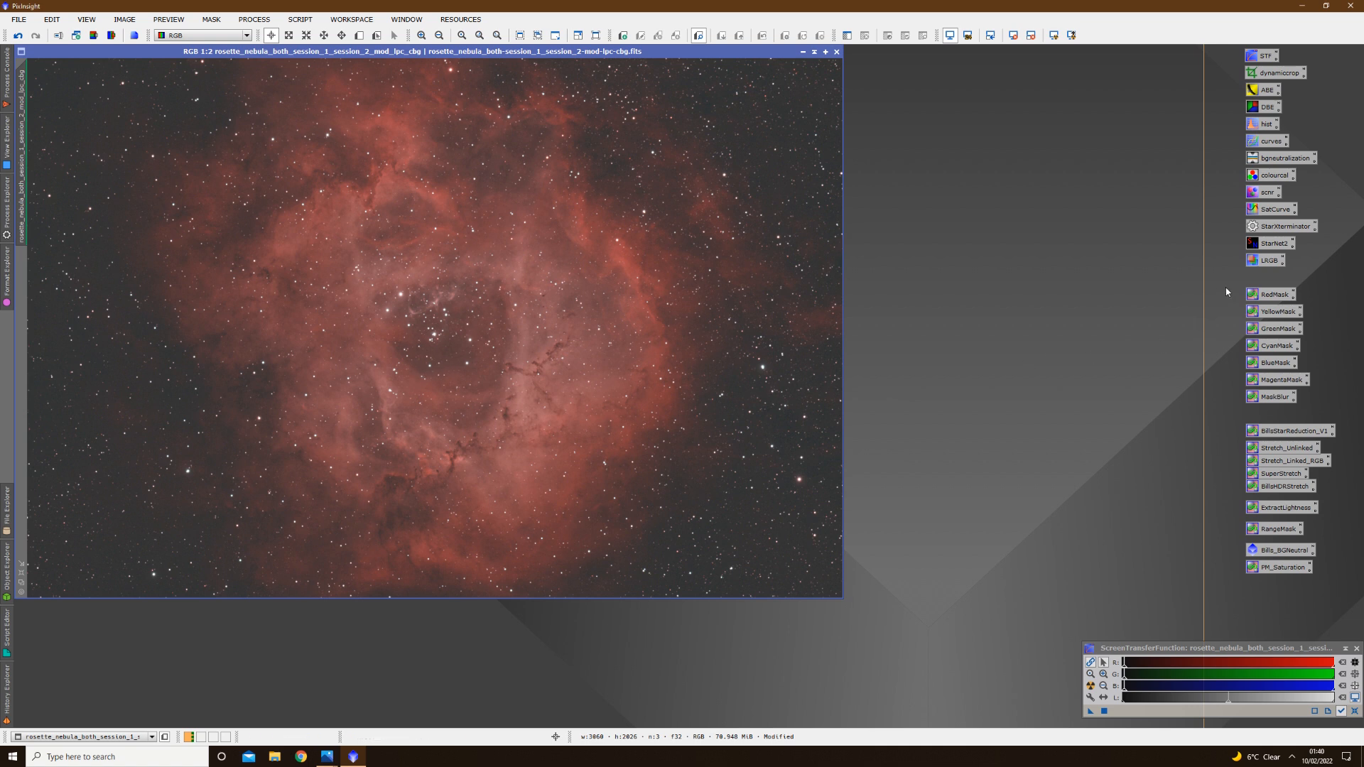
left_click_drag(1224, 280, 1306, 407)
left_click(1229, 368)
left_click_drag(1248, 308, 1307, 406)
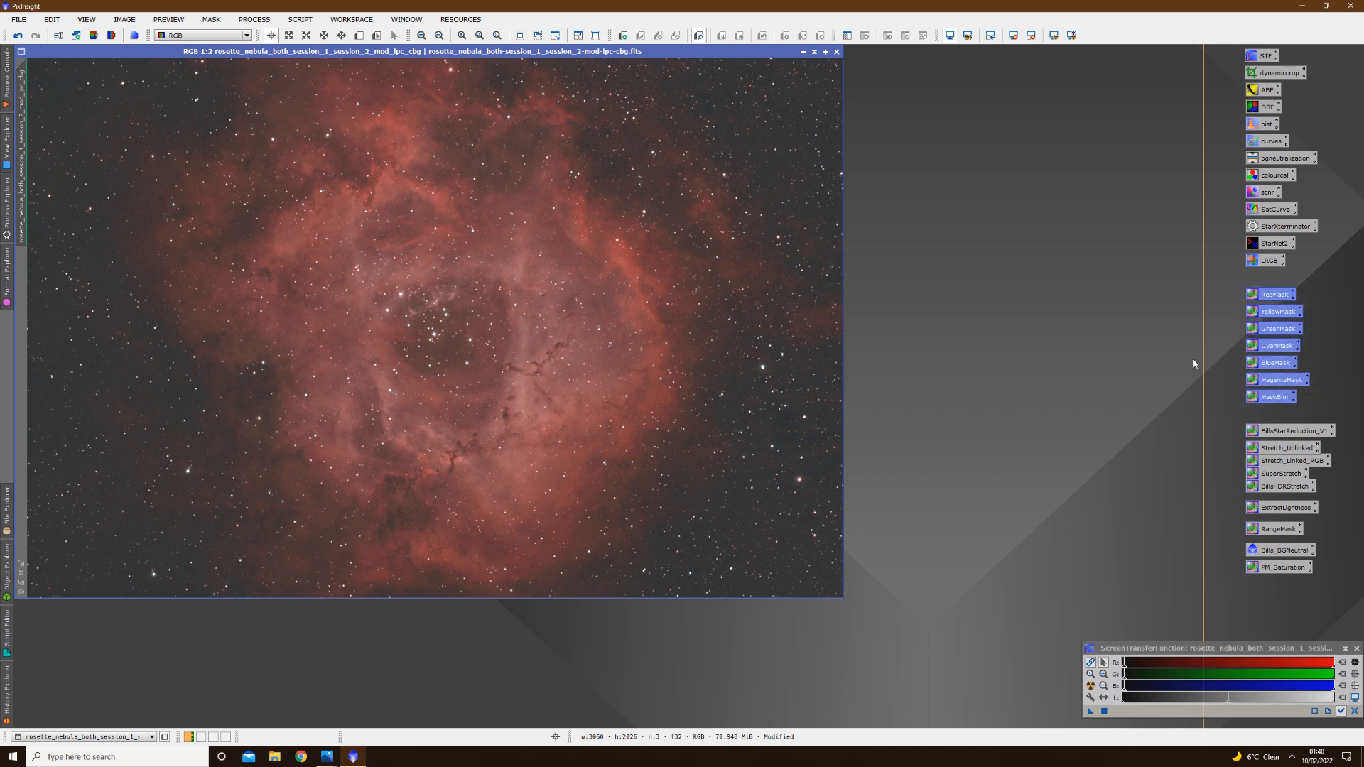
left_click(1217, 350)
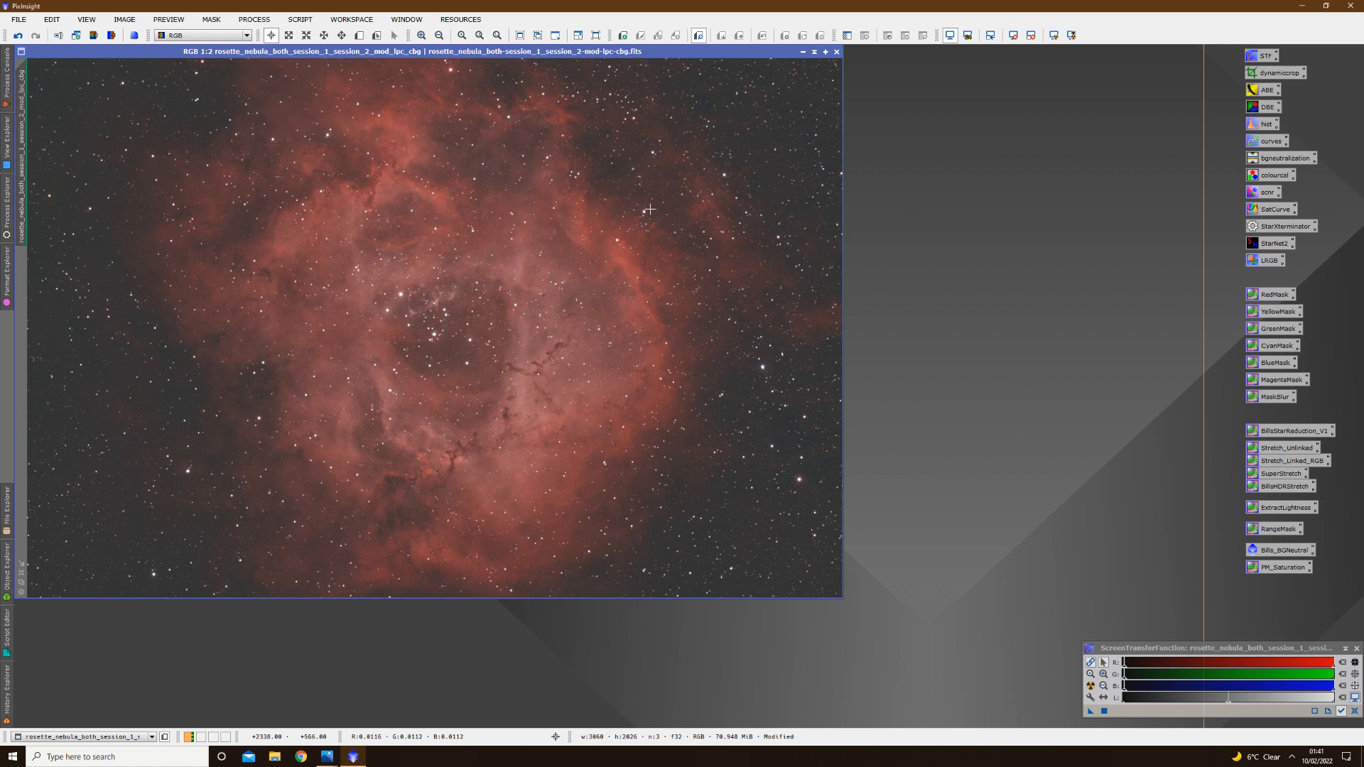
Examine the EZ Processing Suite scripts and the configured update repositories, then close the repository list without changes
left_click(297, 23)
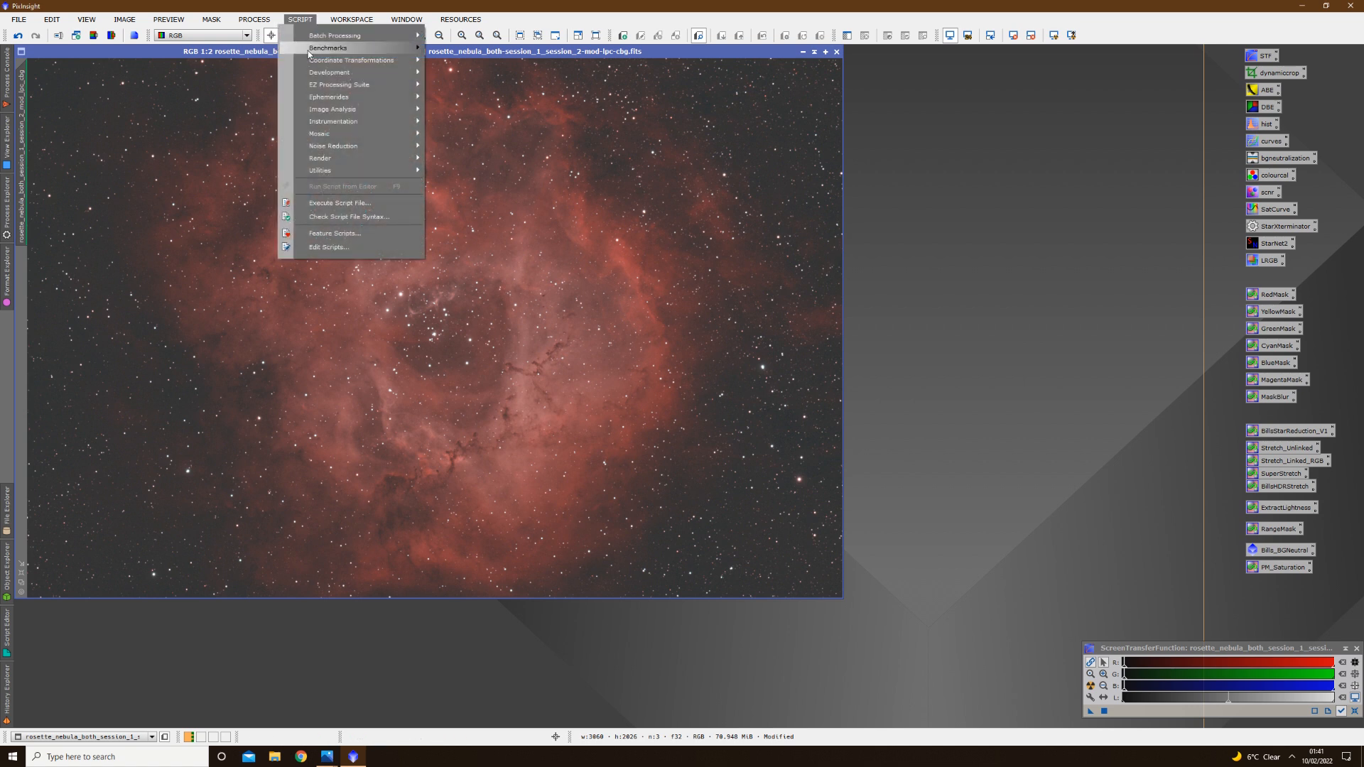
mouse_move(361, 85)
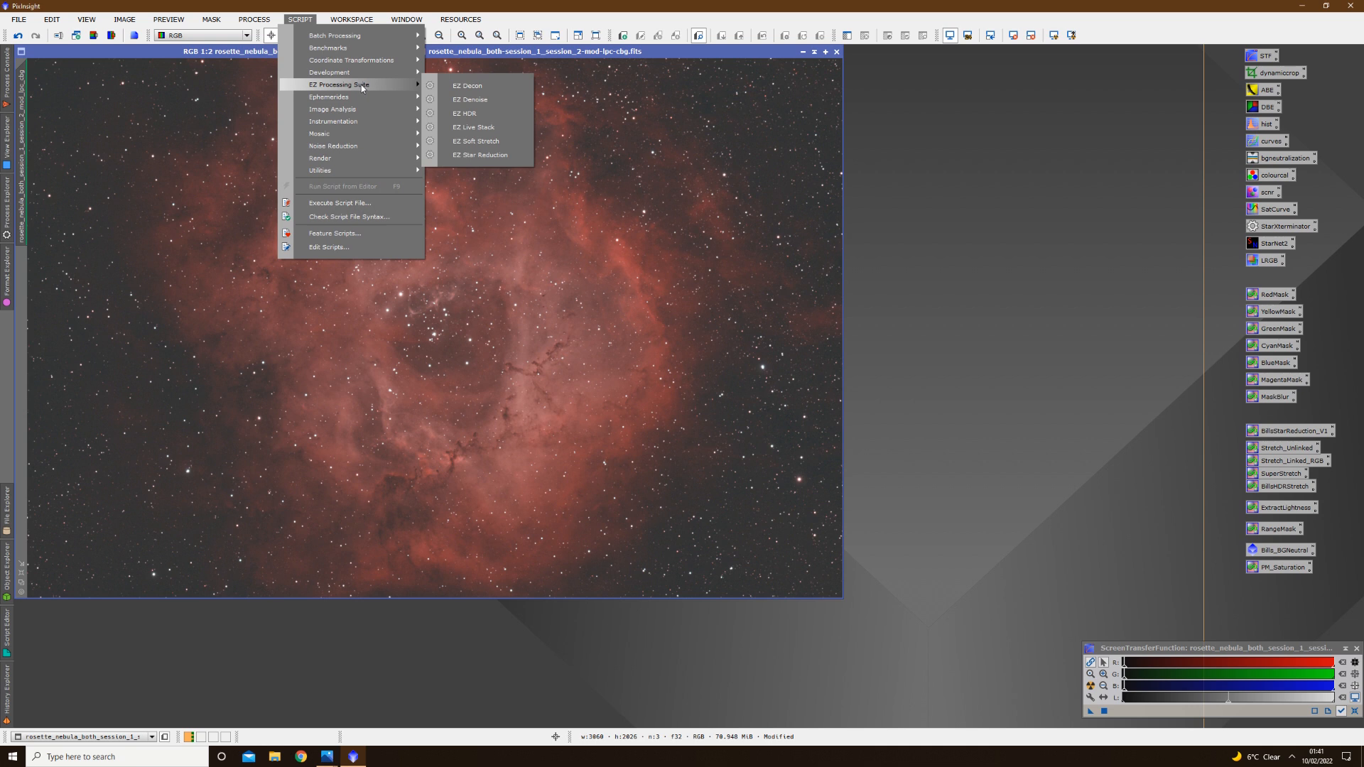
mouse_move(458, 22)
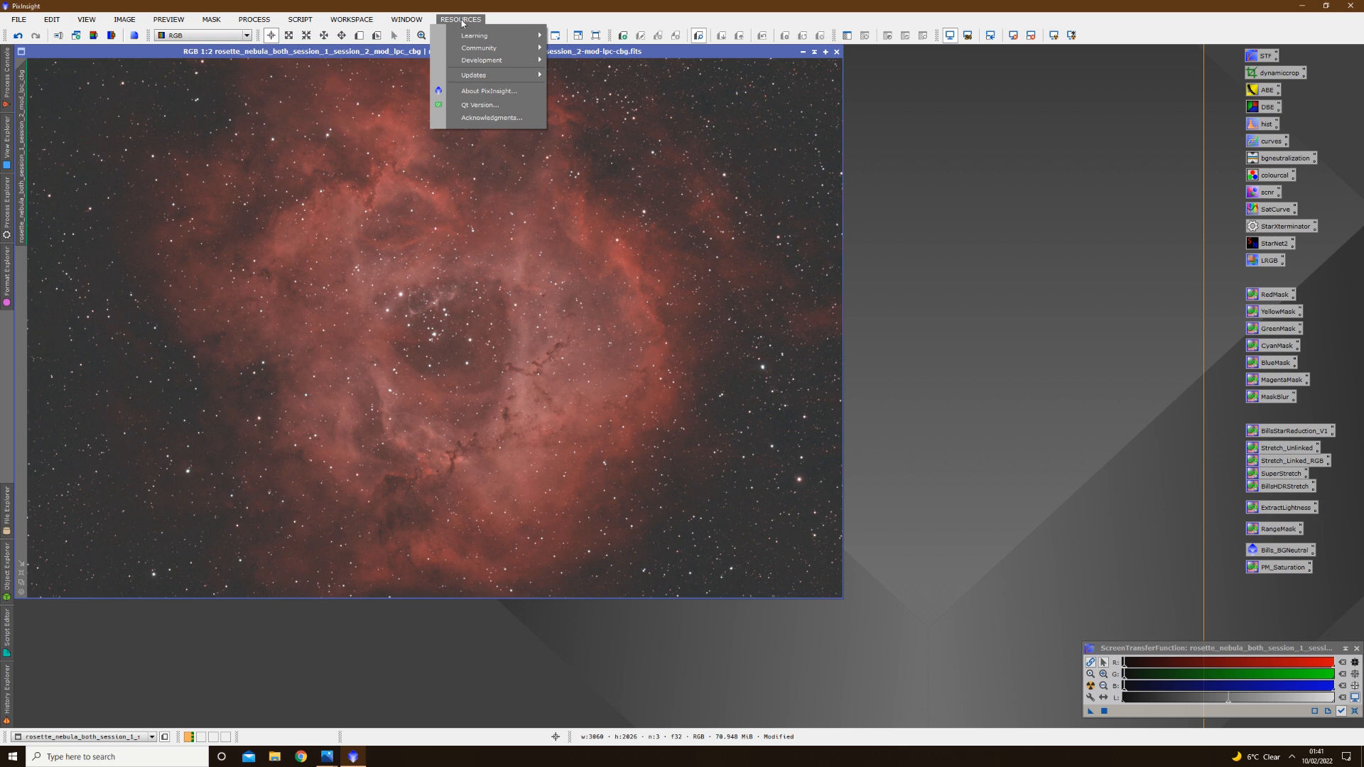
mouse_move(510, 76)
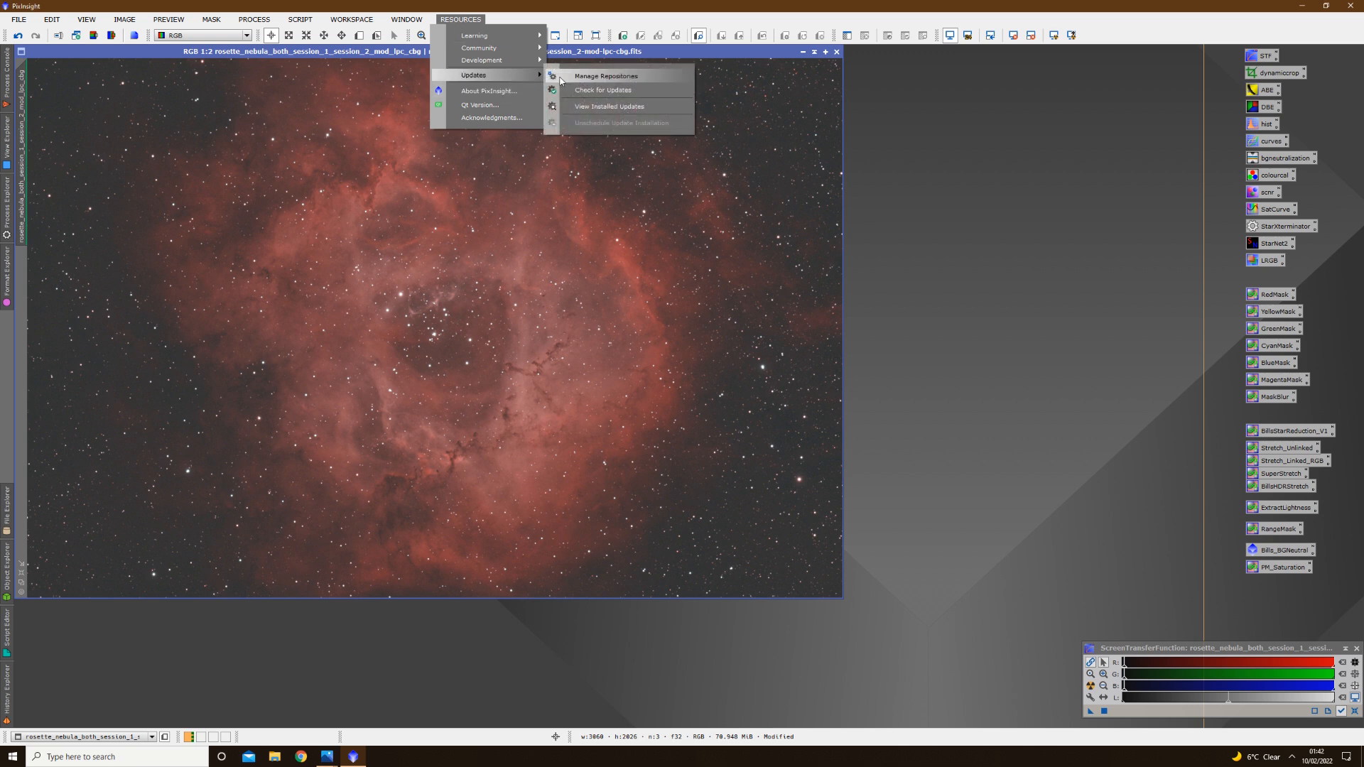
left_click(580, 77)
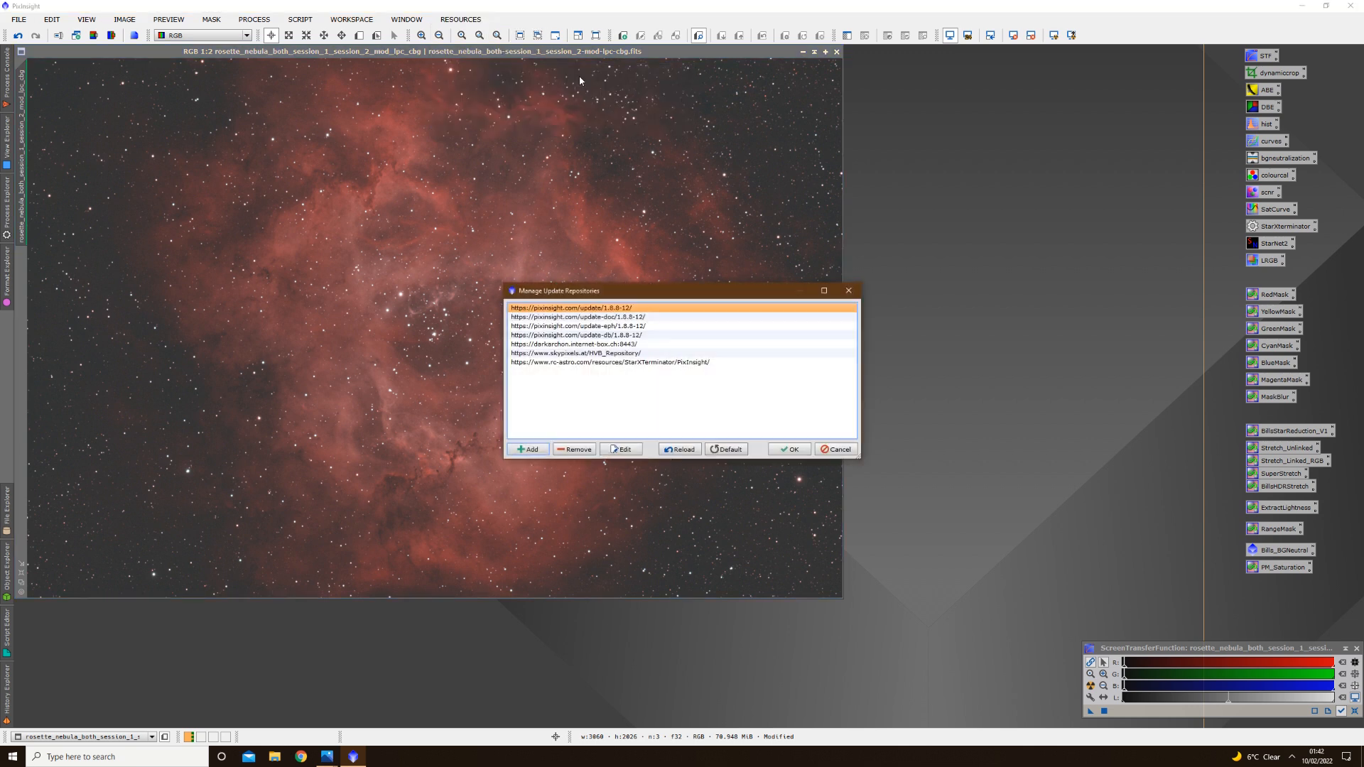
left_click(577, 345)
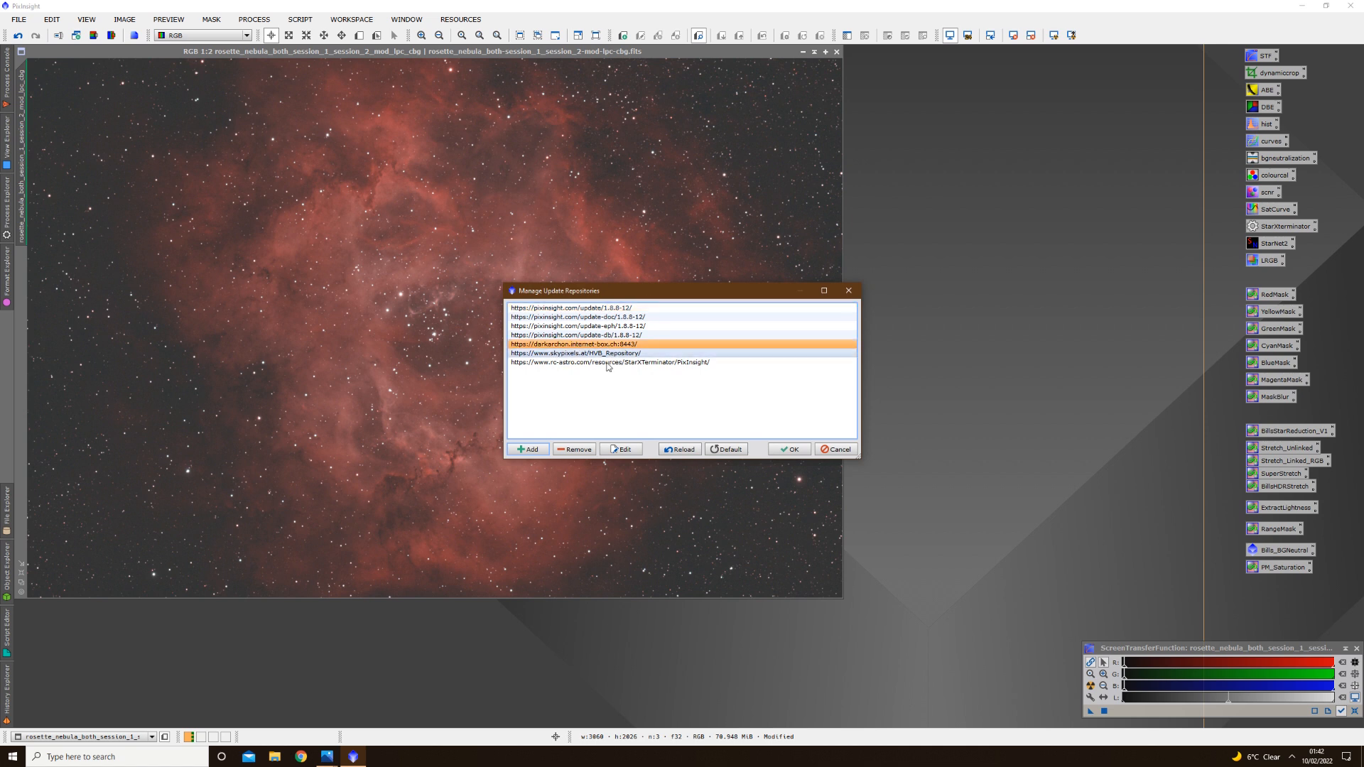
left_click(854, 293)
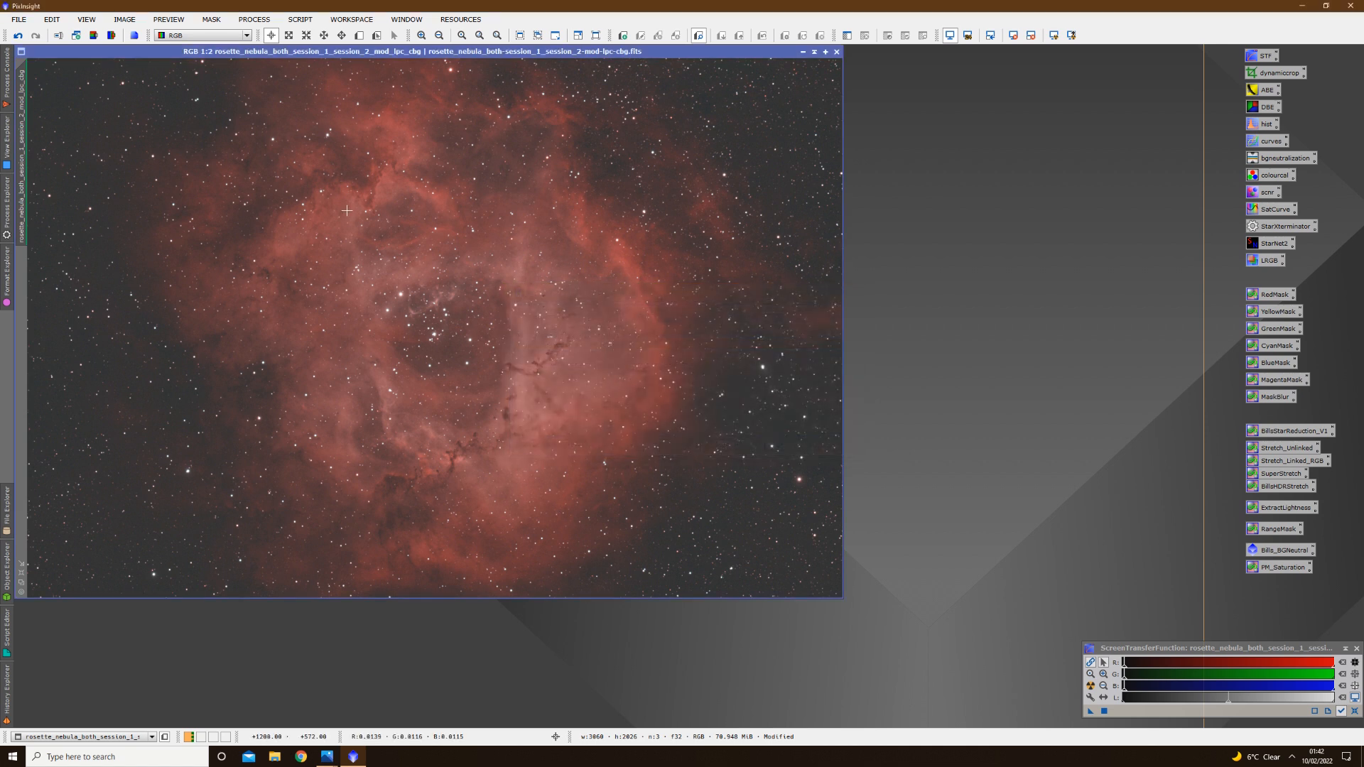
left_click(300, 20)
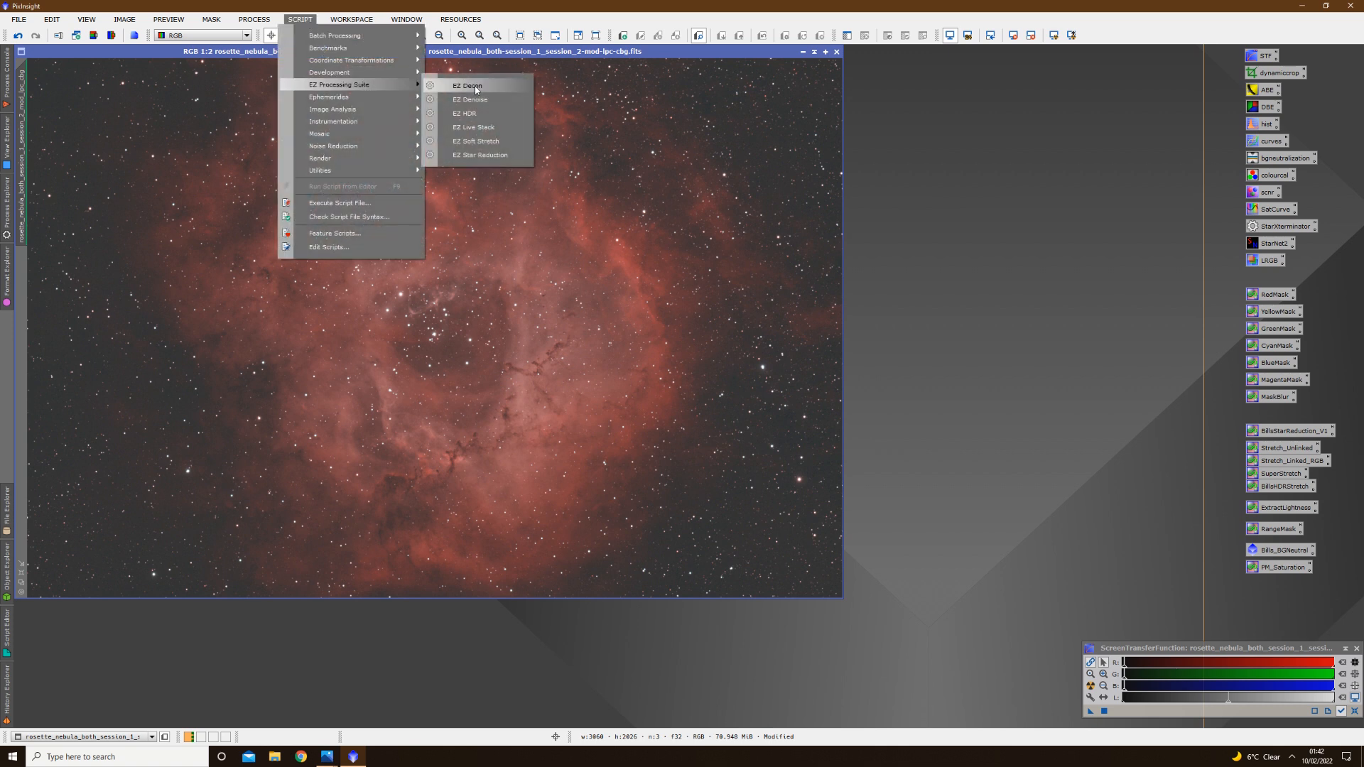
left_click(892, 215)
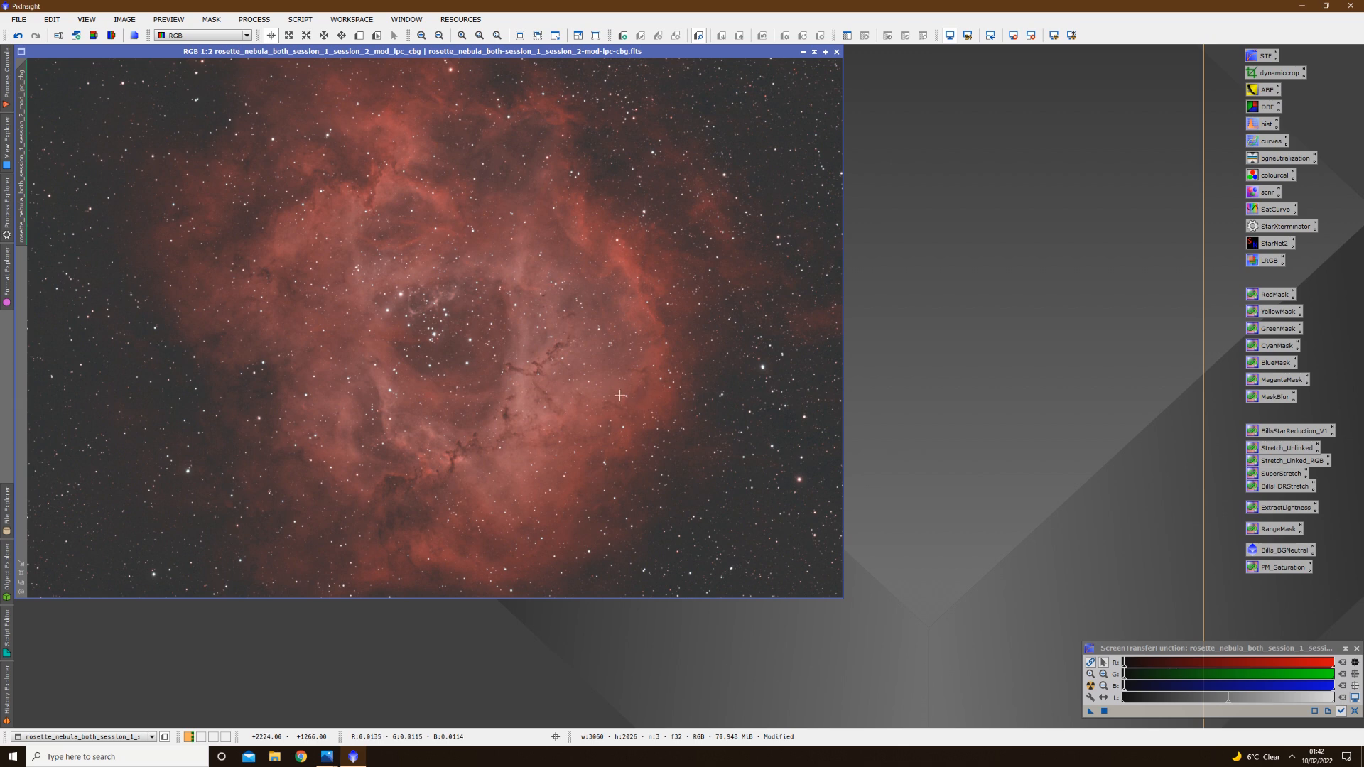
scroll(620, 395, "down", 1)
scroll(564, 390, "up", 1)
scroll(546, 386, "down", 1)
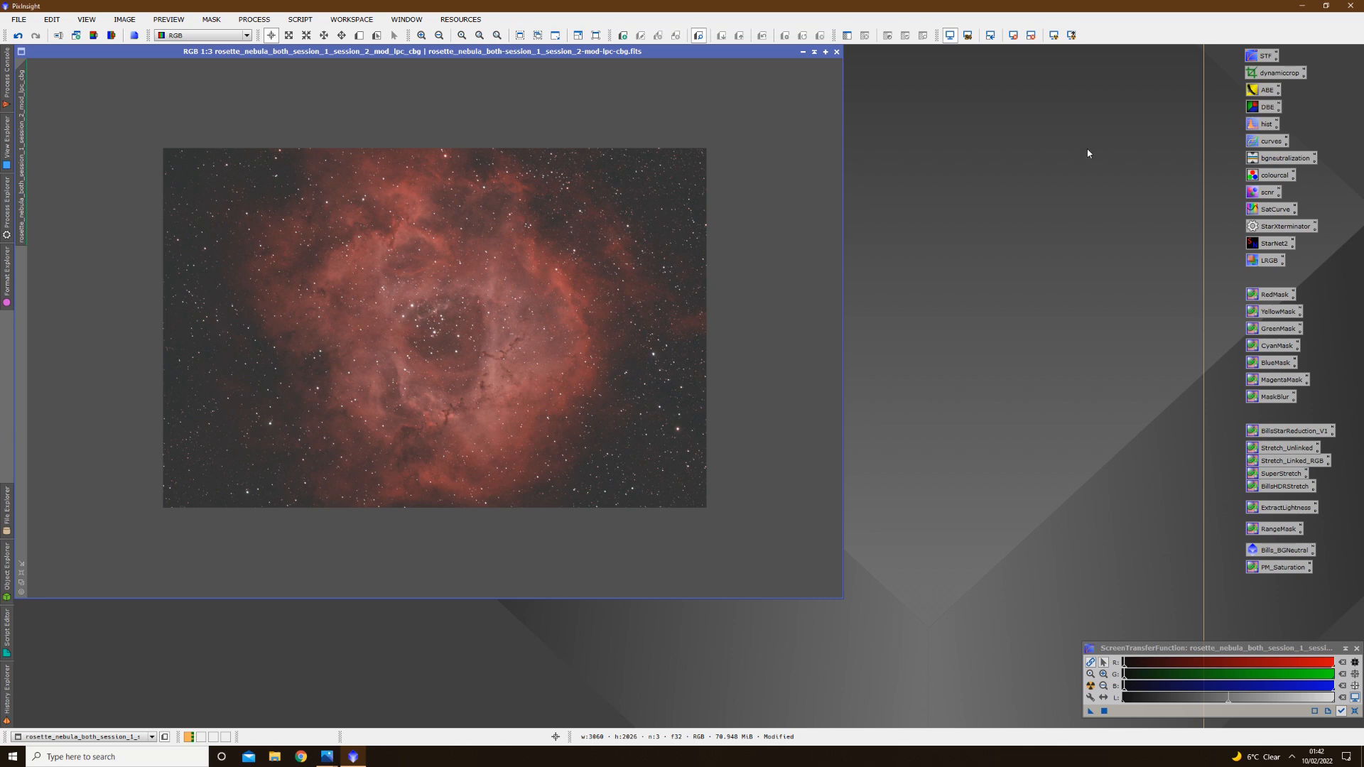
scroll(678, 319, "down", 1)
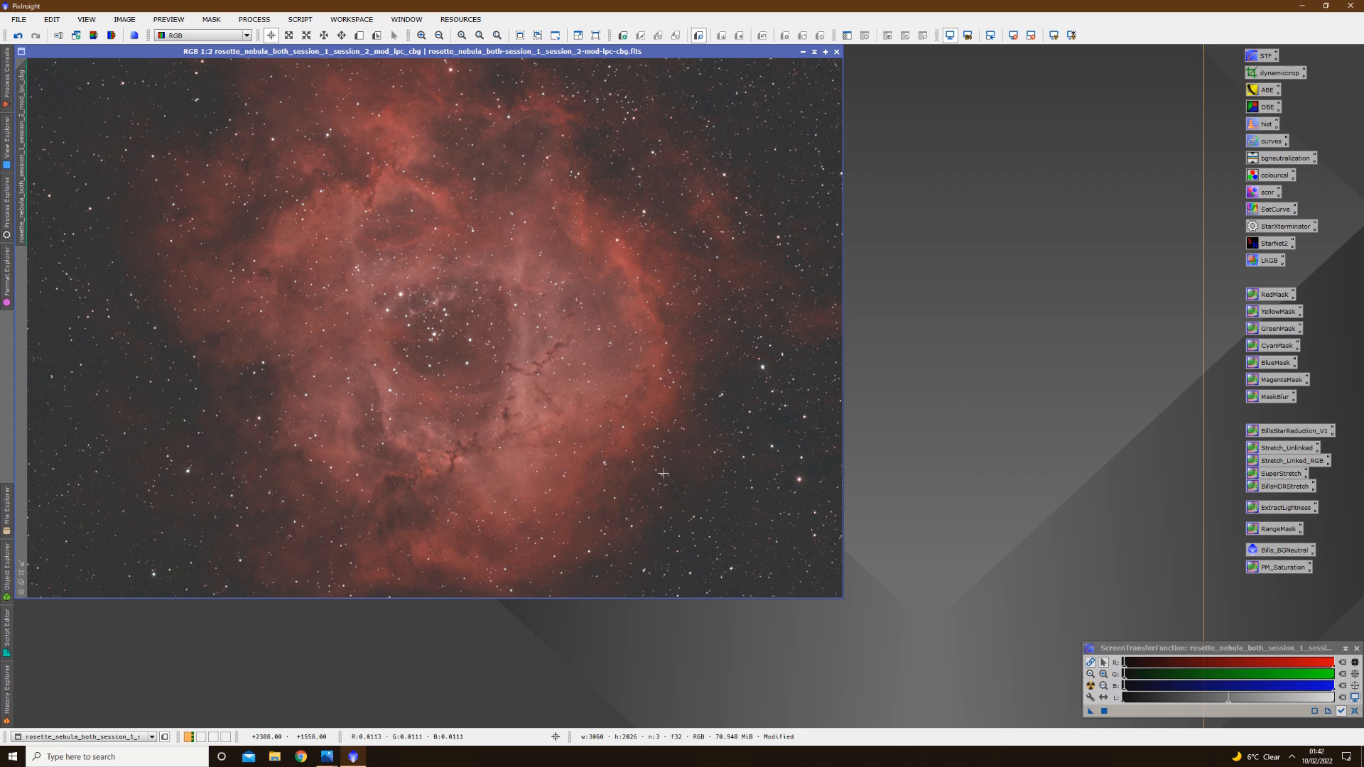
scroll(547, 358, "down", 1)
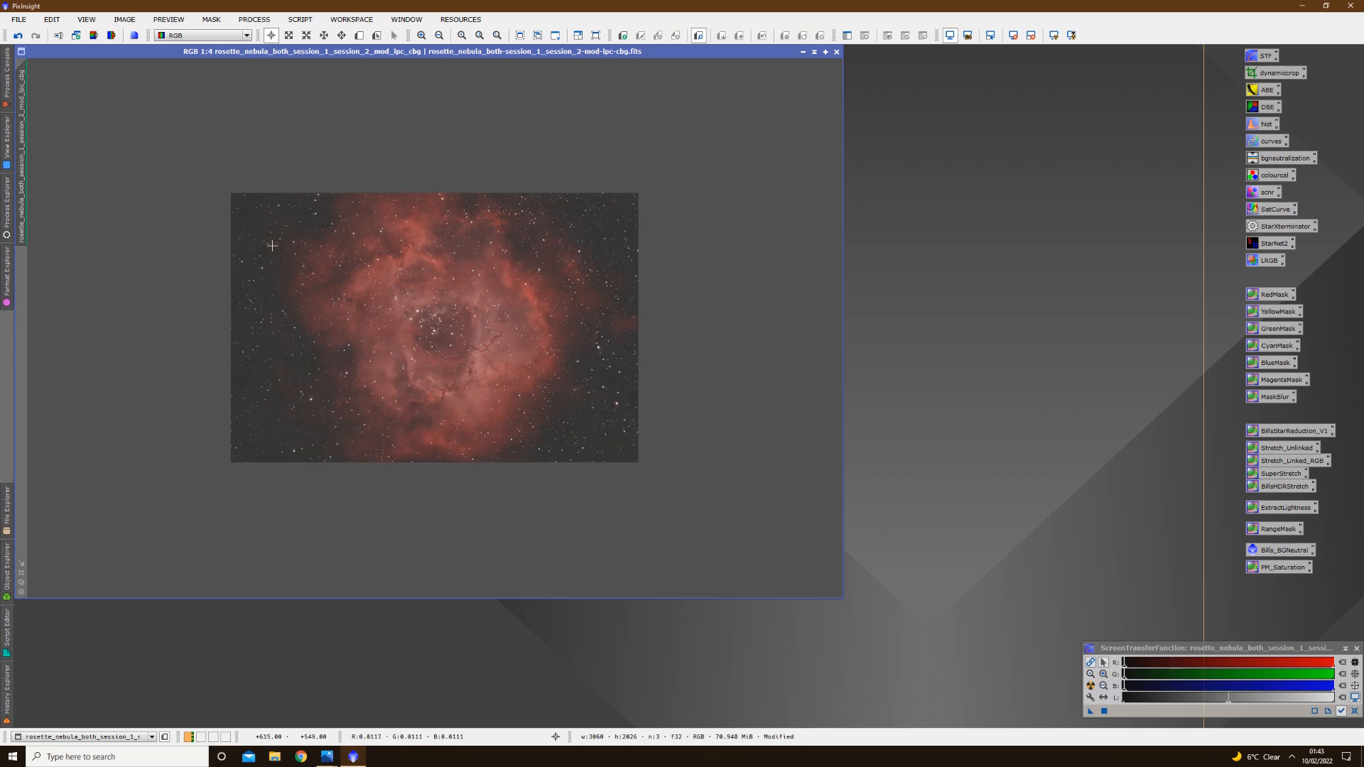
scroll(193, 232, "up", 1)
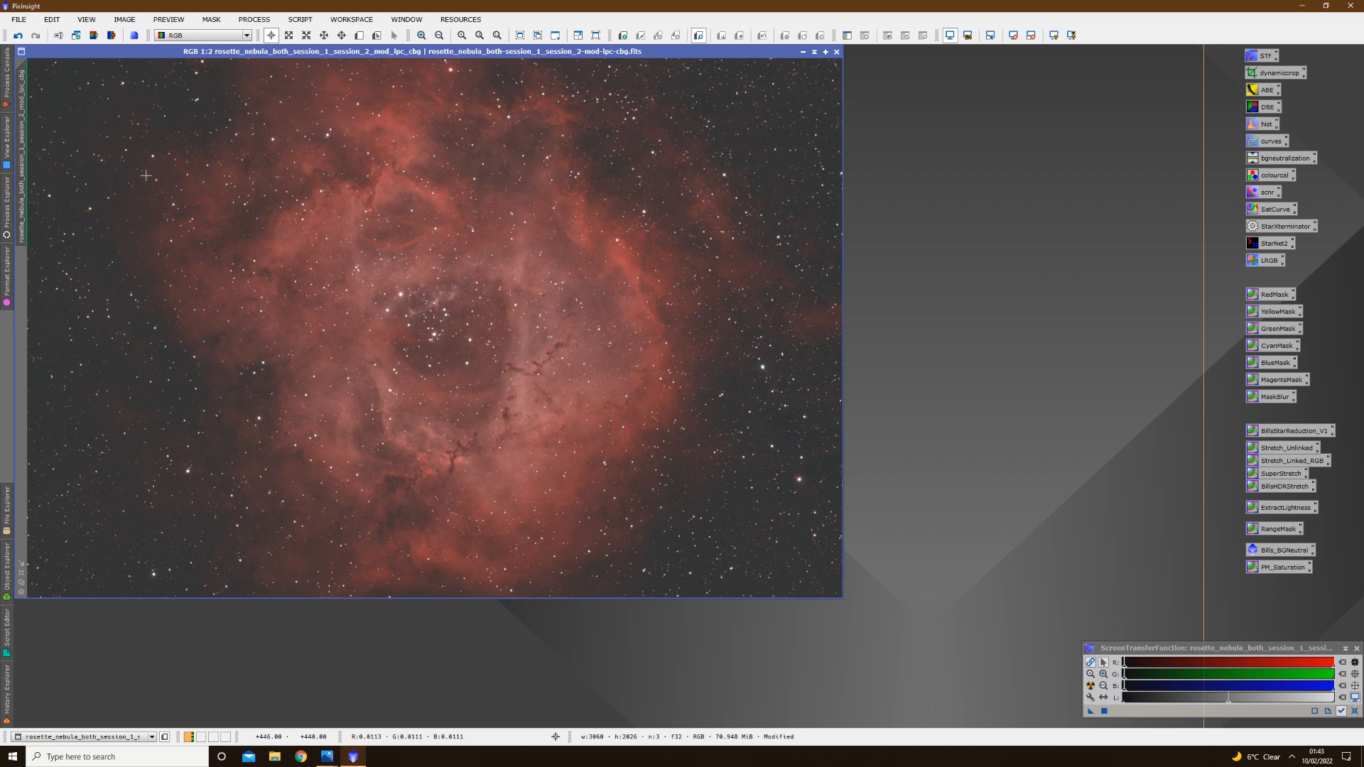
Define a small preview over dark background near the nebula image's upper-left corner
key("alt+n")
left_click_drag(52, 83, 81, 109)
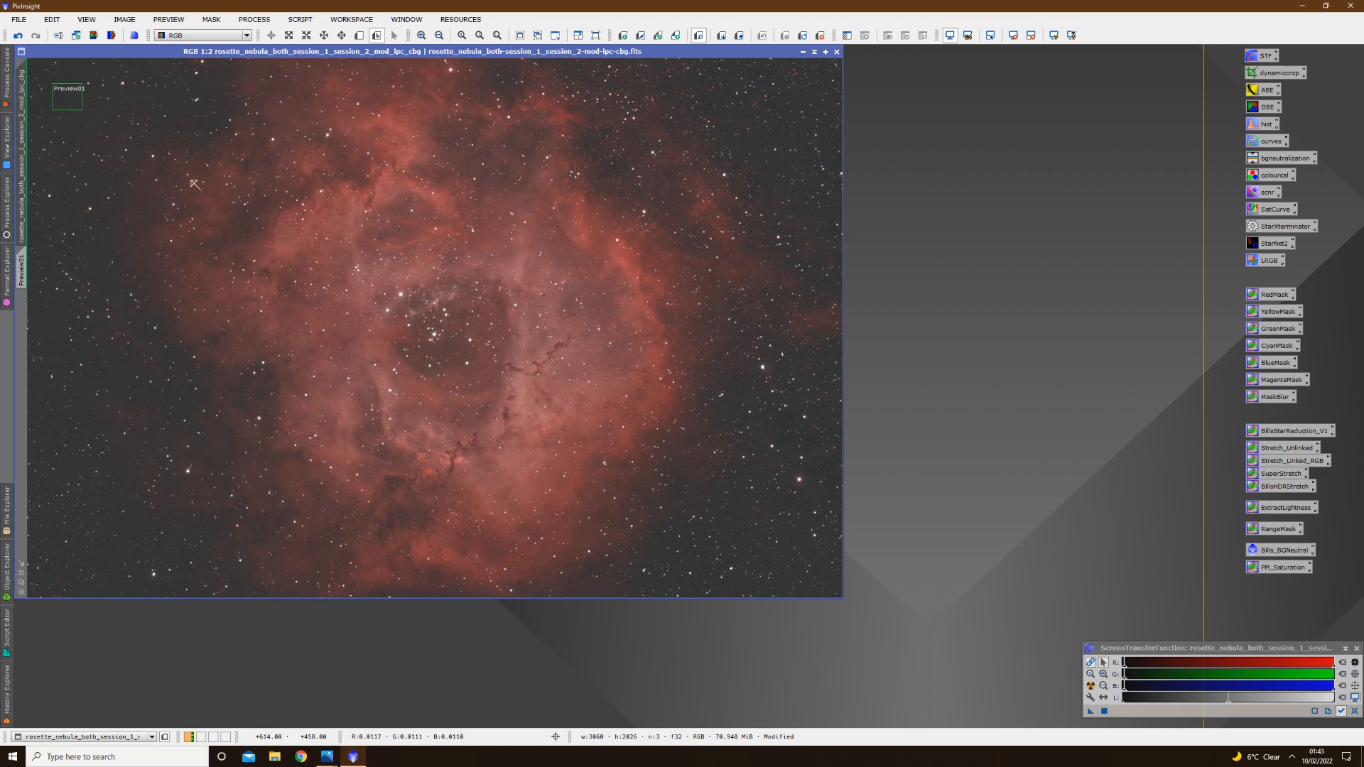
scroll(196, 185, "down", 1)
scroll(206, 185, "up", 1)
Open BackgroundNeutralization, close it without applying it, and remove the background preview
left_click(252, 19)
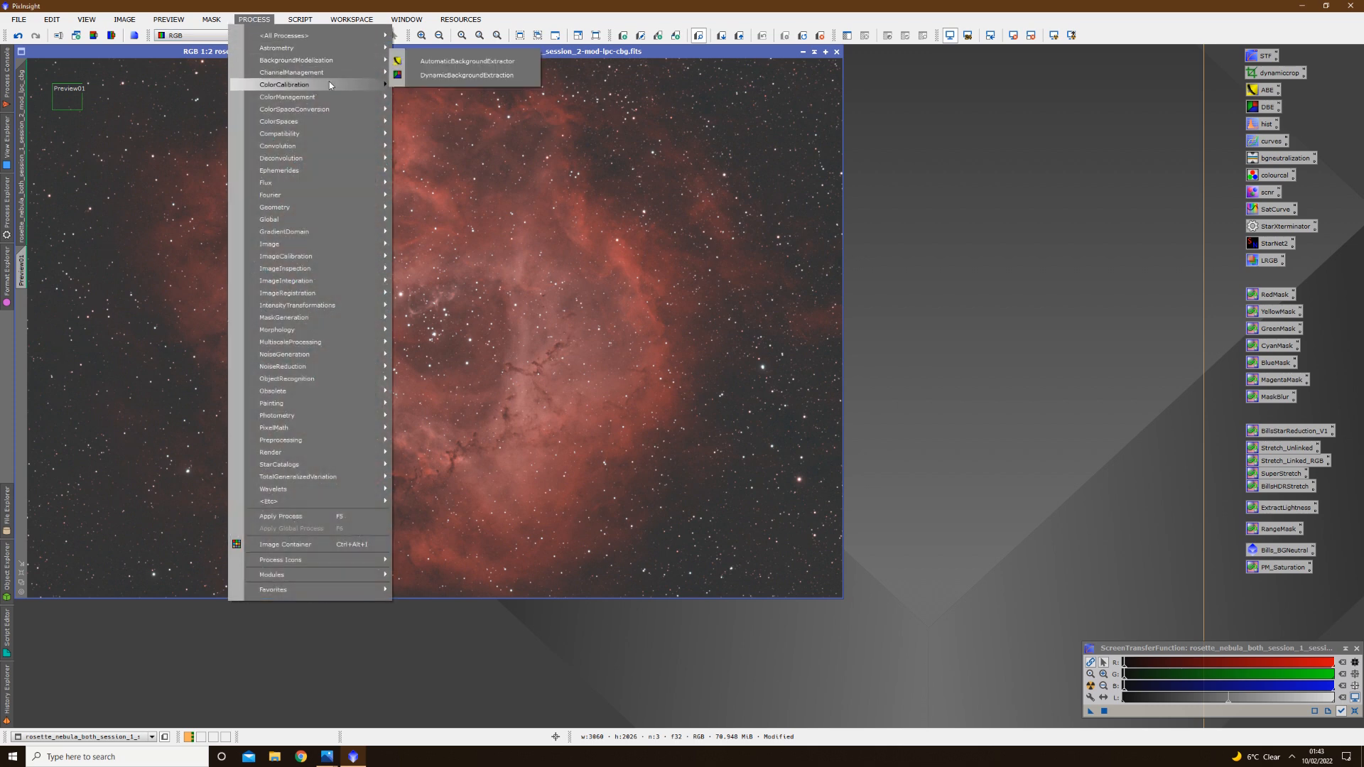
mouse_move(330, 83)
left_click(460, 99)
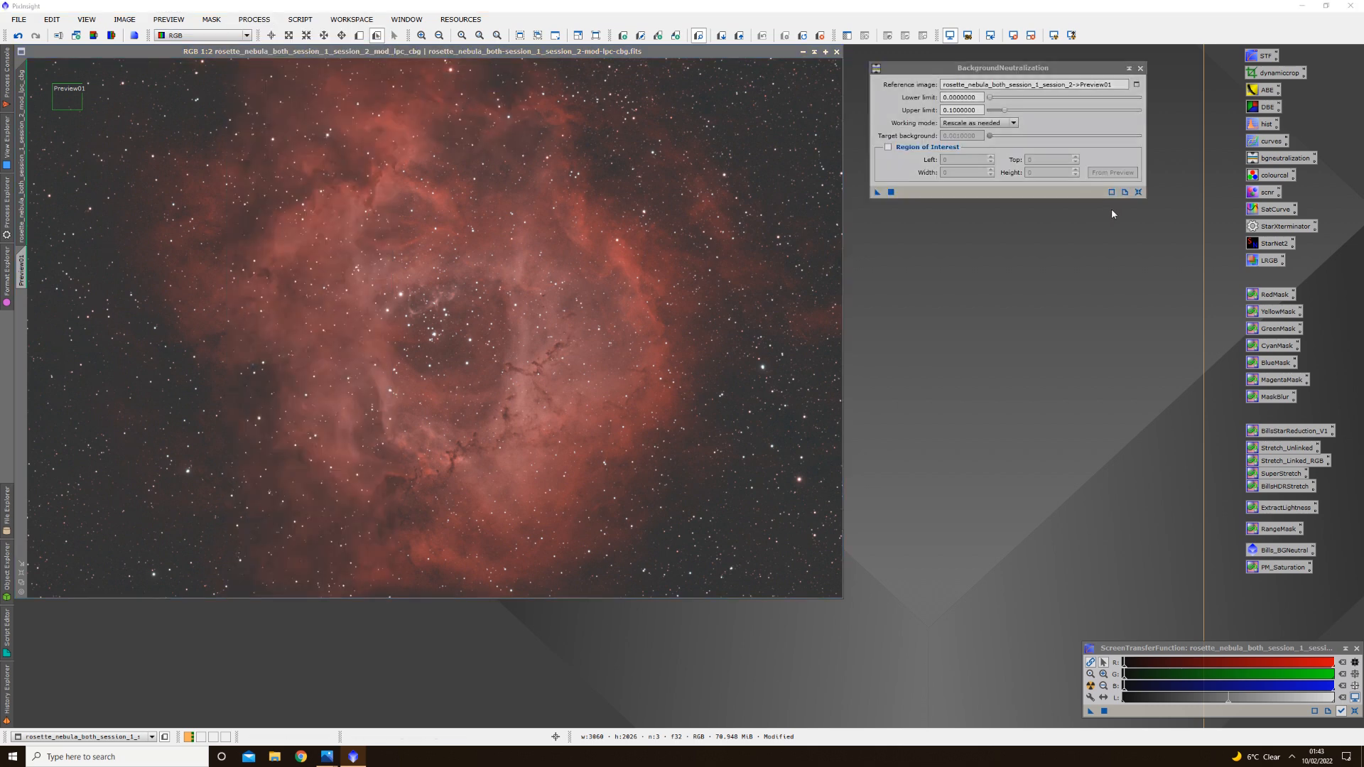
left_click(1139, 193)
left_click(1140, 68)
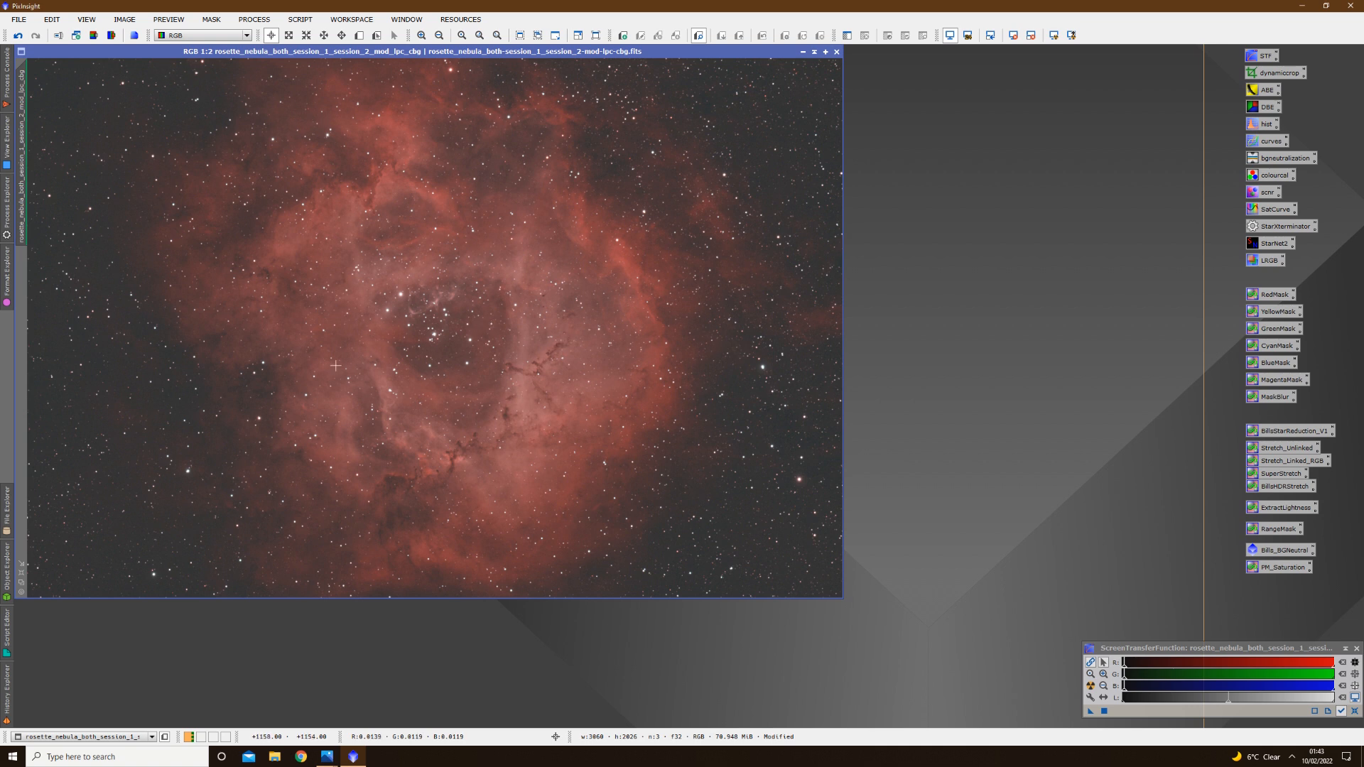
right_click(481, 324)
left_click(524, 358)
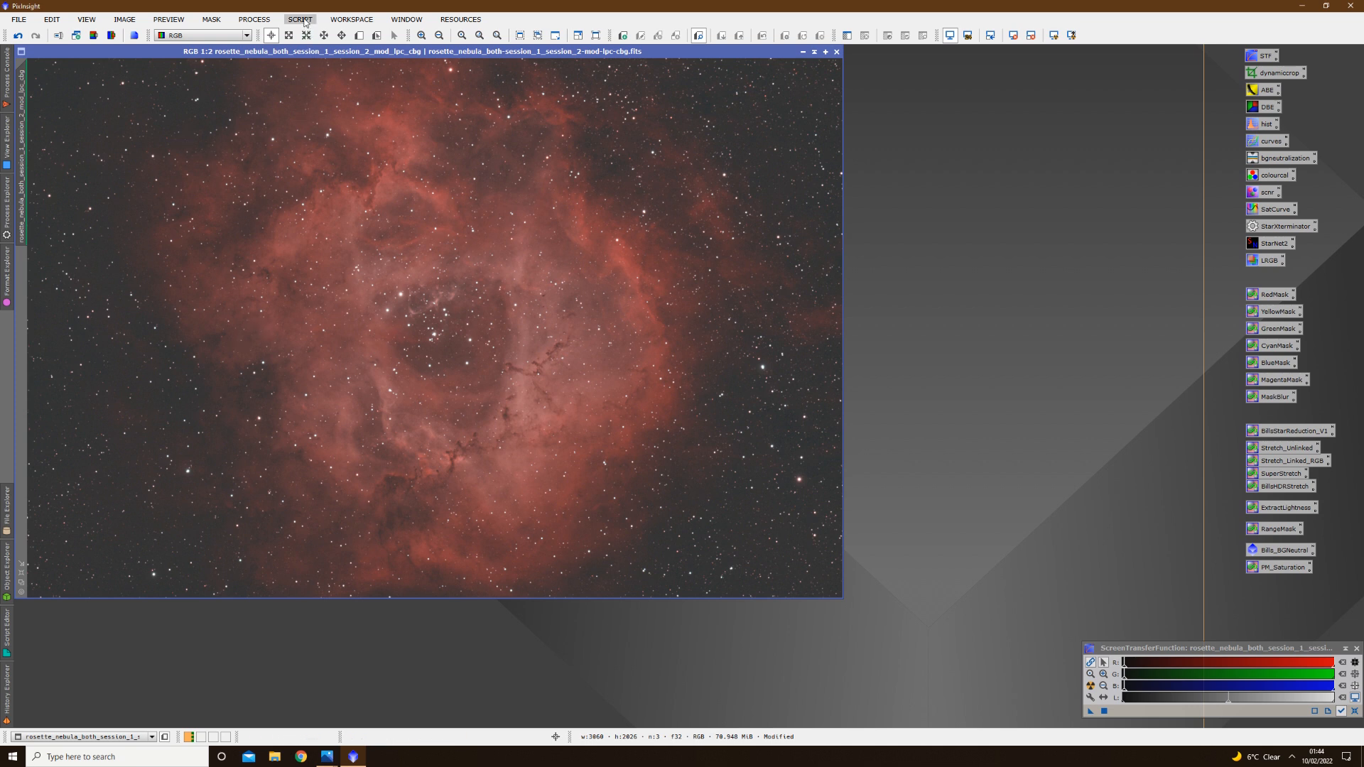
Review the mask, TGV and MMT settings of EZ Denoise and run it on the nebula image with the existing values
left_click(302, 20)
mouse_move(369, 86)
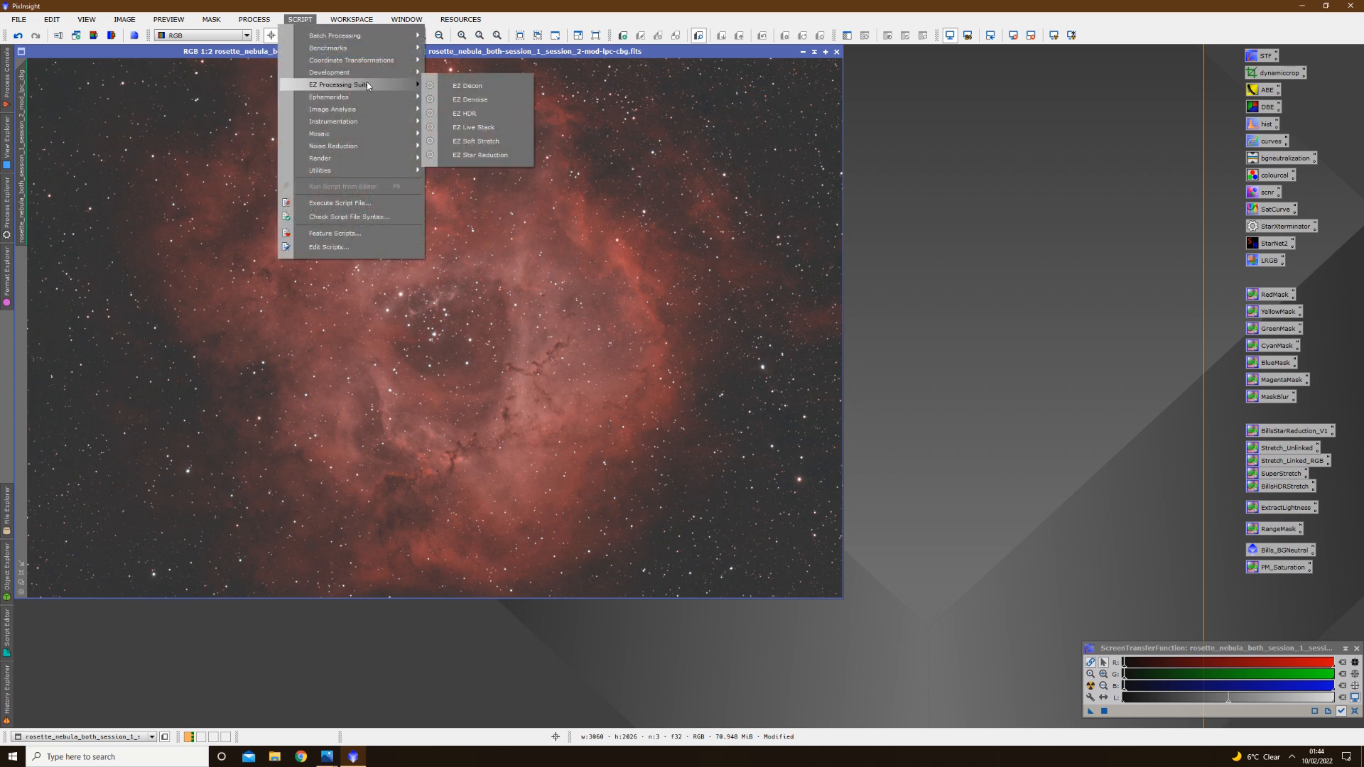
left_click(484, 101)
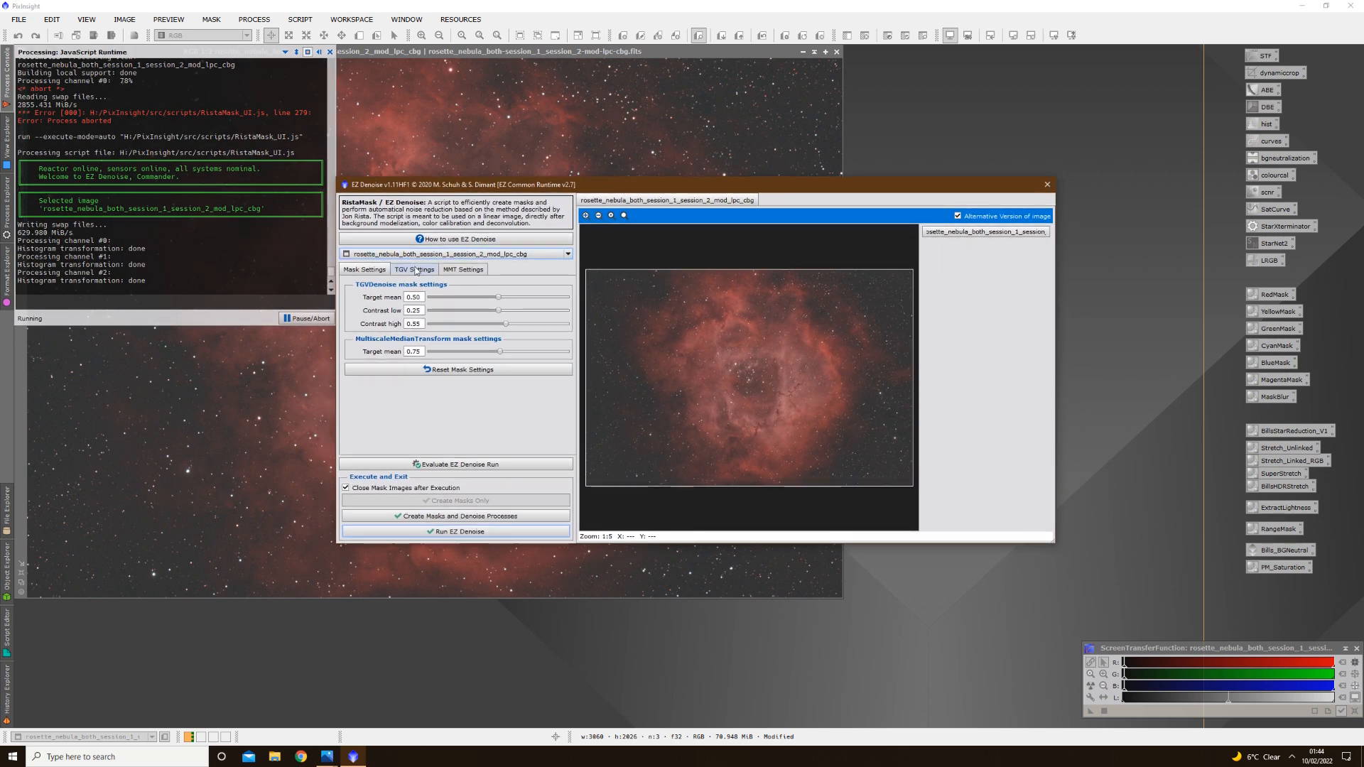
left_click(417, 269)
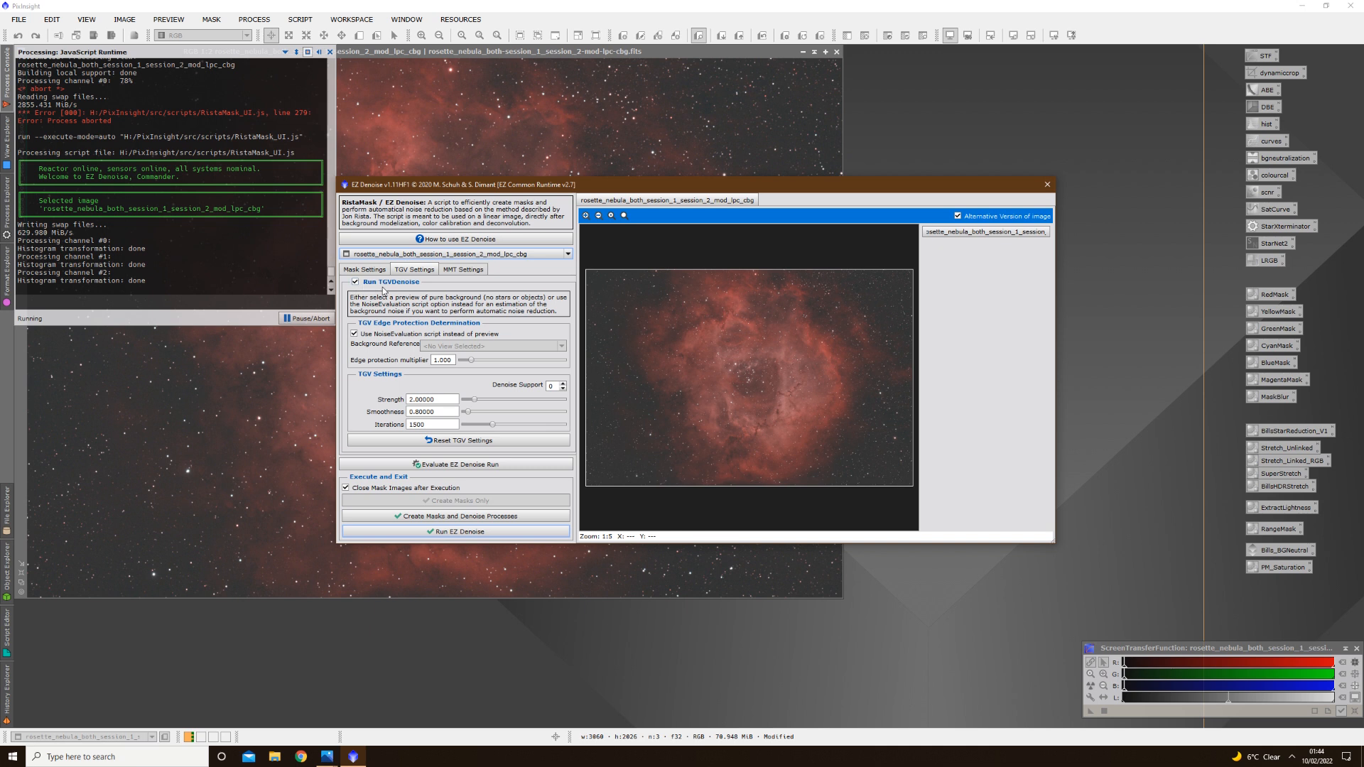
left_click(458, 270)
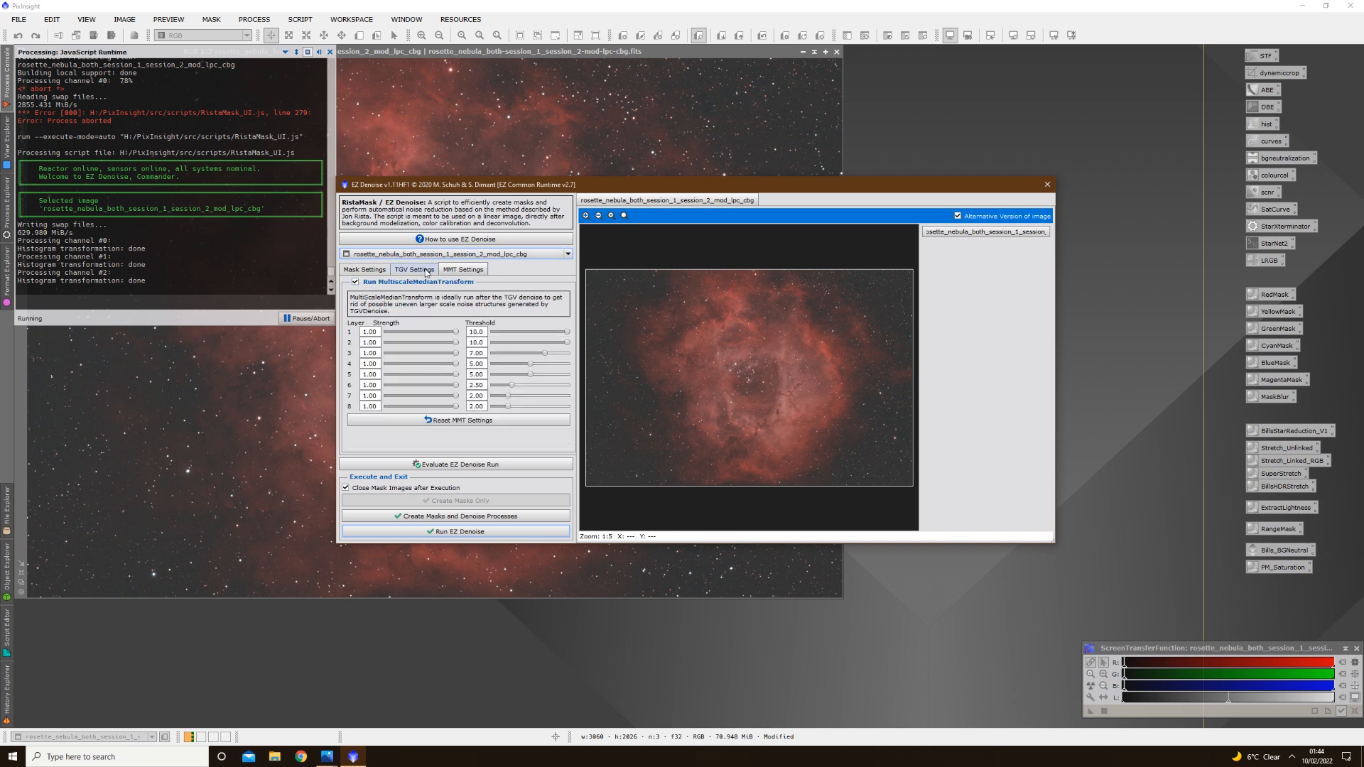
left_click(433, 272)
left_click(376, 271)
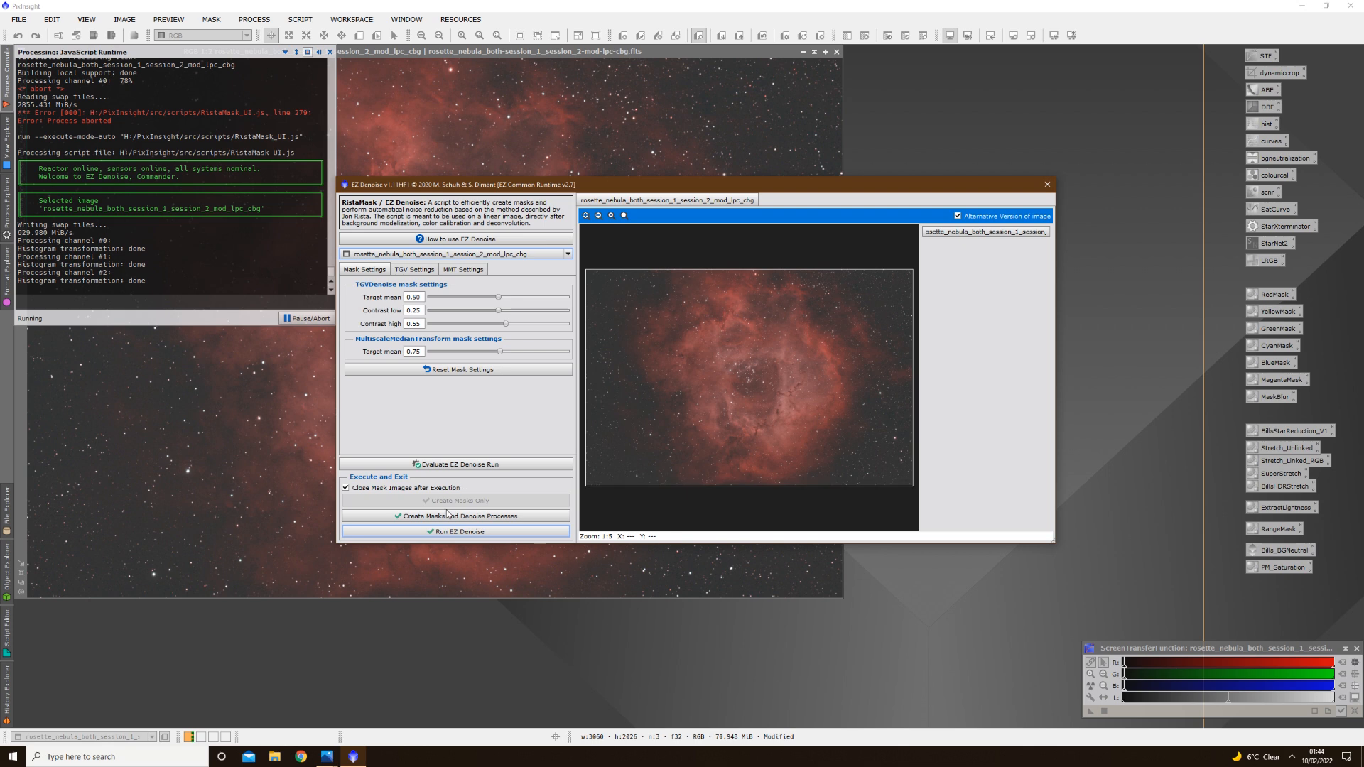
left_click(466, 536)
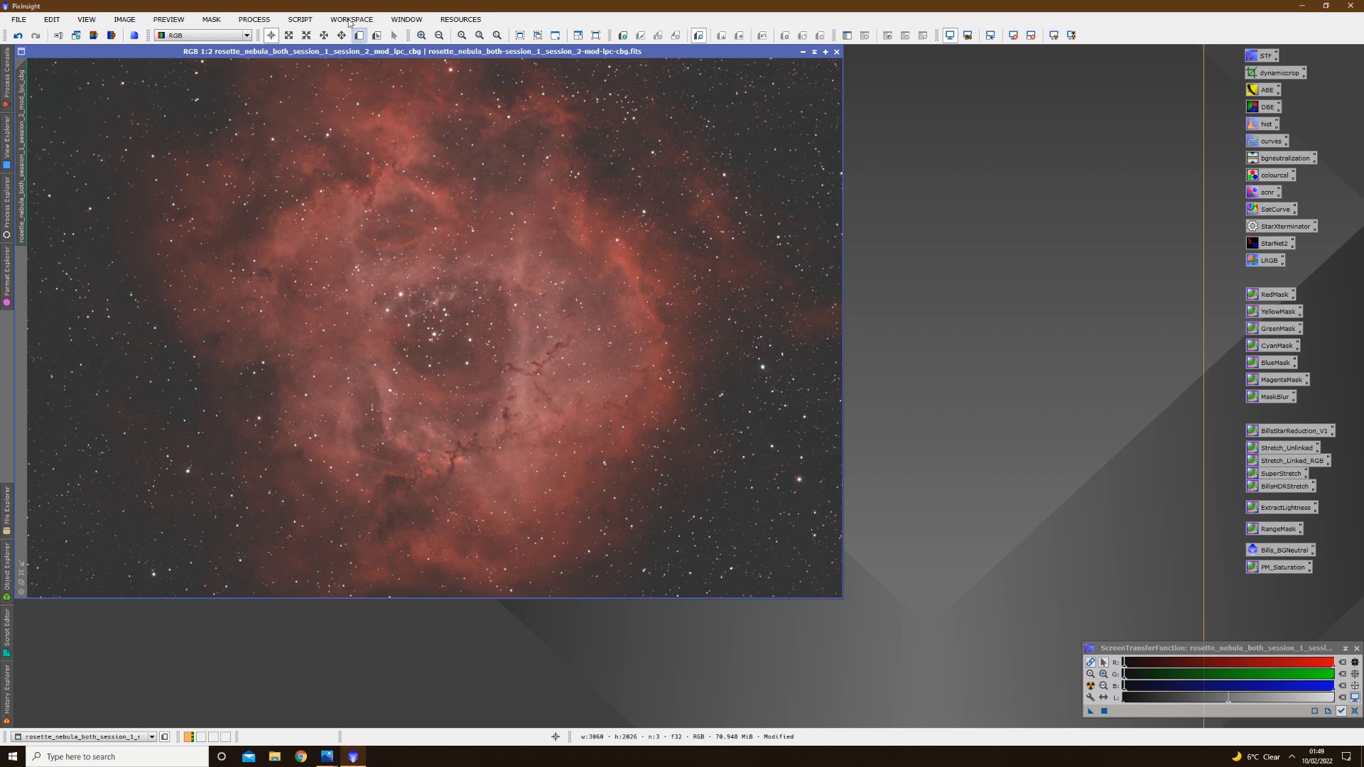
Inspect the noise and stars in the nebula's core at close range after denoising
left_click(300, 19)
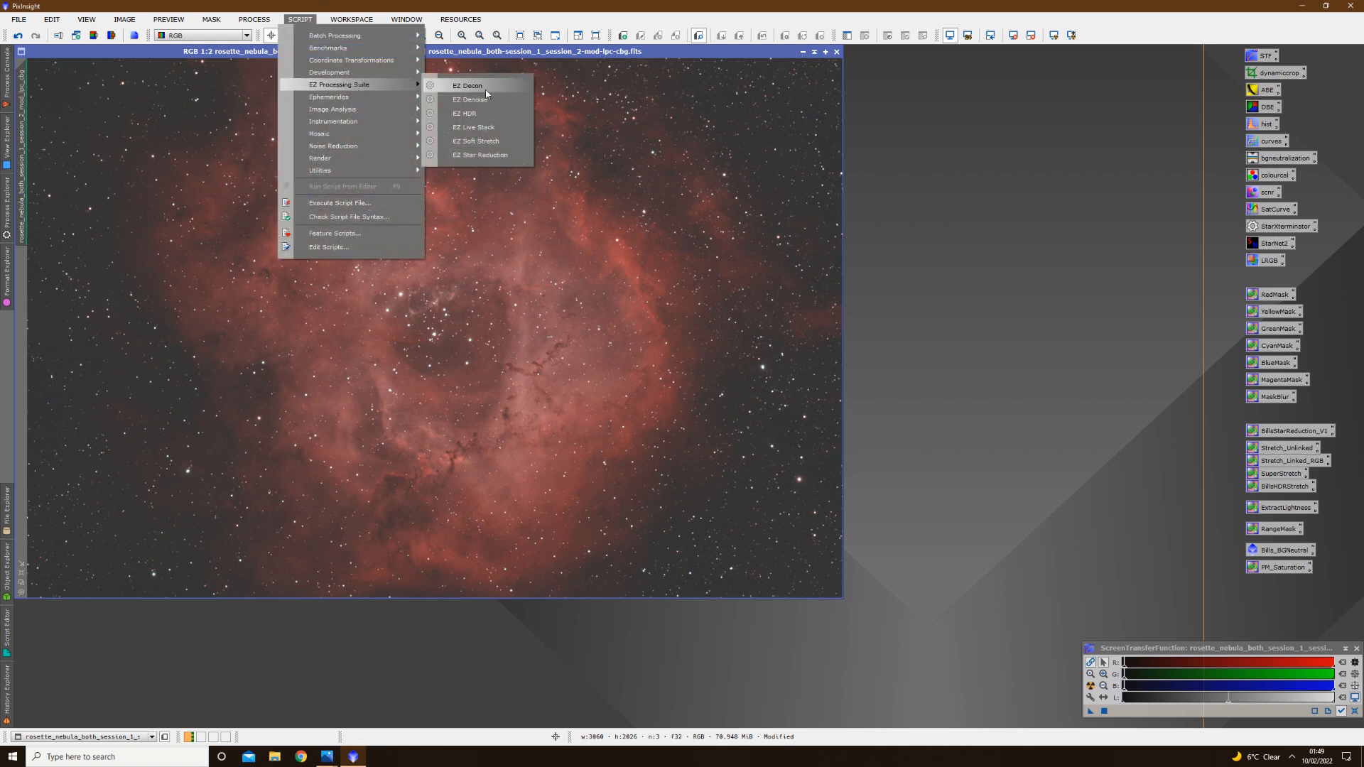
left_click(695, 235)
scroll(544, 316, "down", 3)
scroll(581, 396, "up", 1)
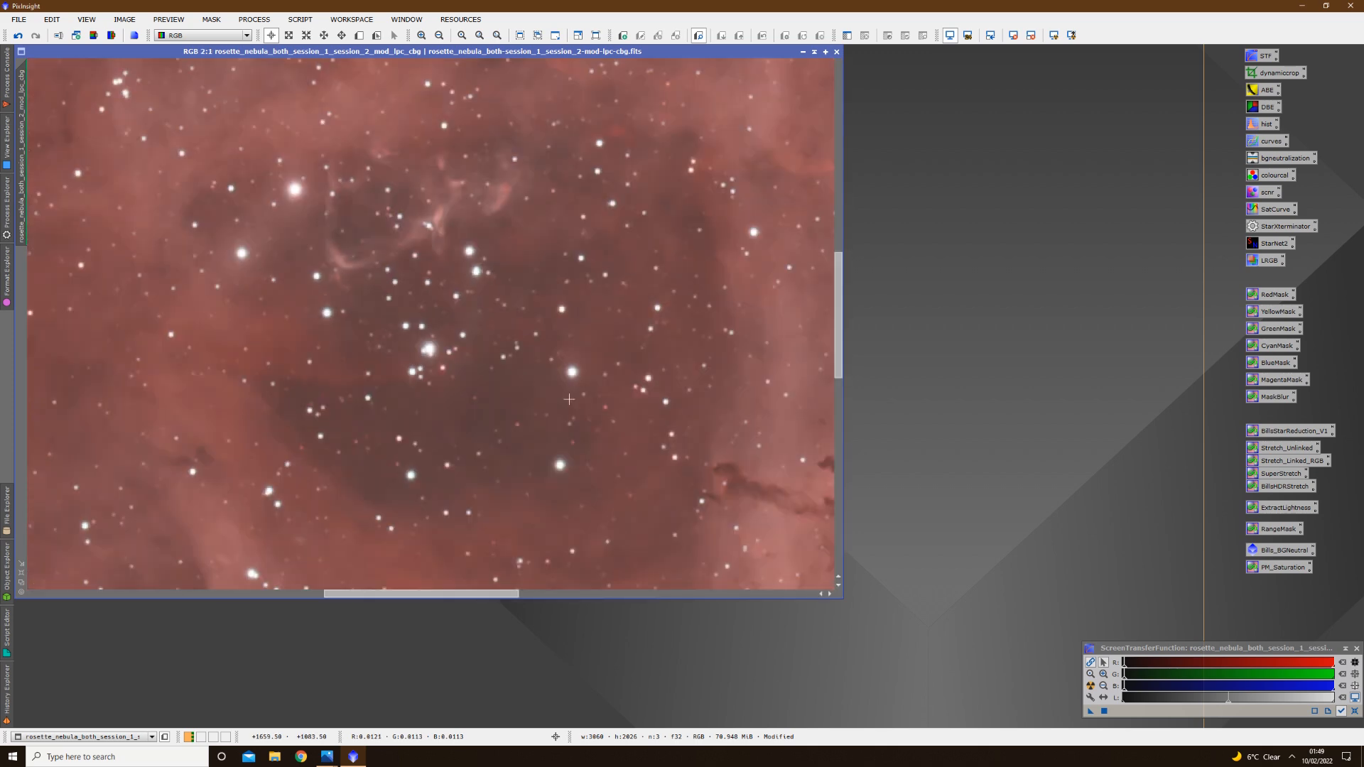
scroll(570, 392, "up", 2)
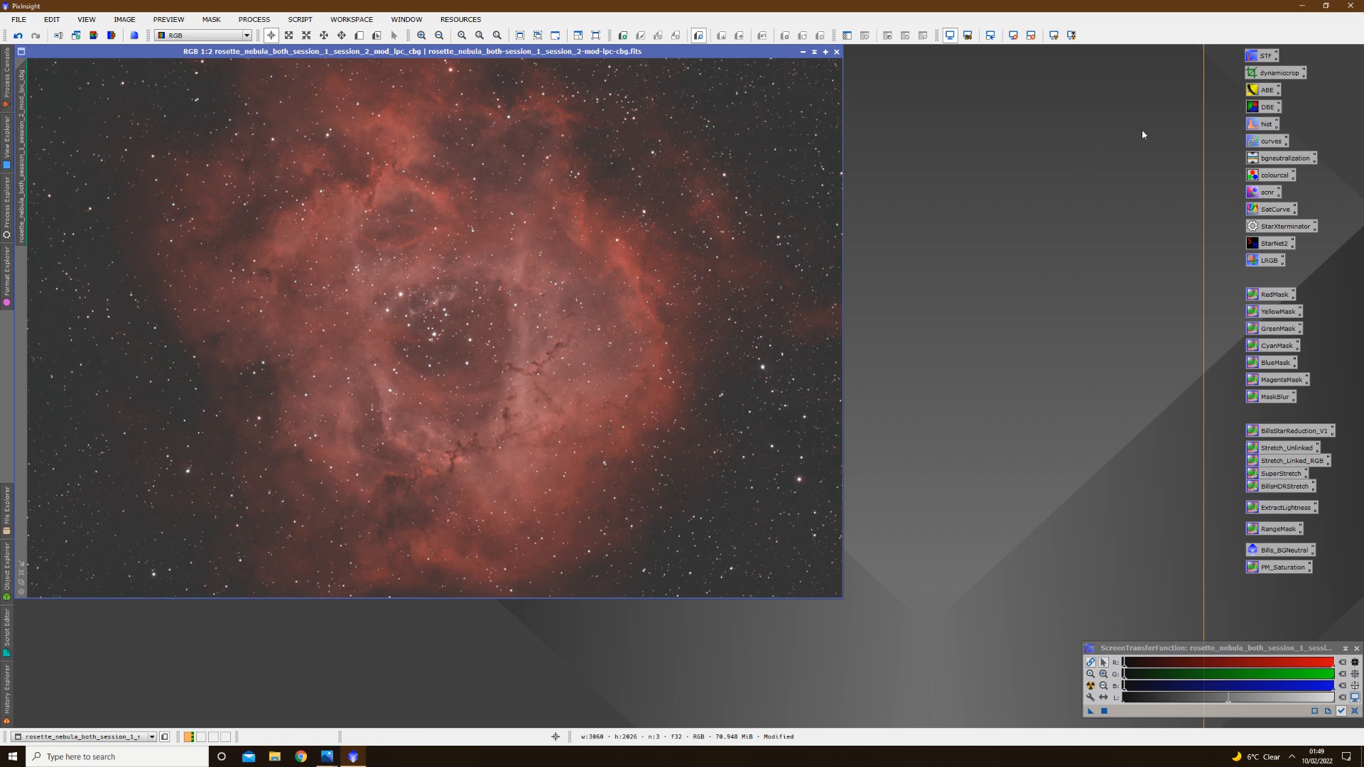
Transfer the screen stretch to HistogramTransformation, apply it permanently to the nebula image, and reset both the histogram and screen stretch
double_click(1255, 127)
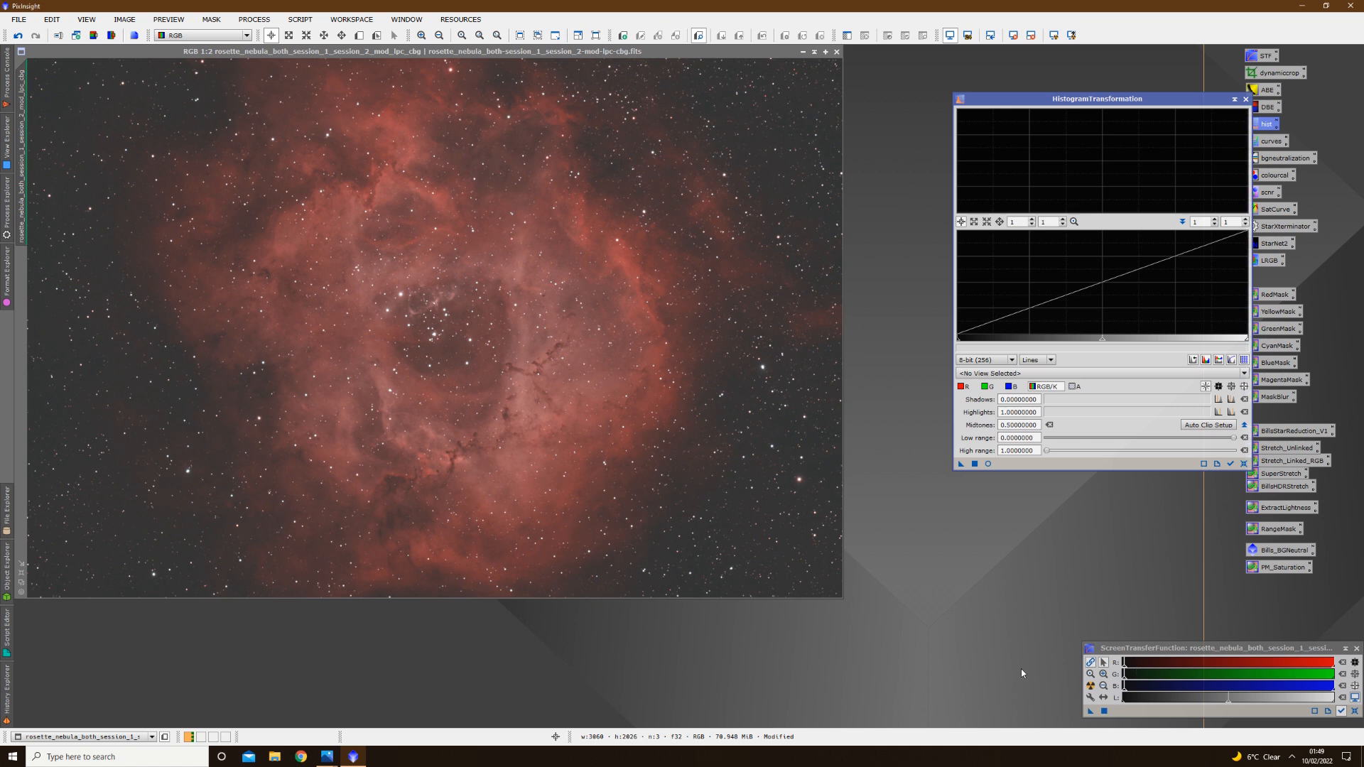
left_click_drag(1090, 712, 1036, 467)
left_click(974, 463)
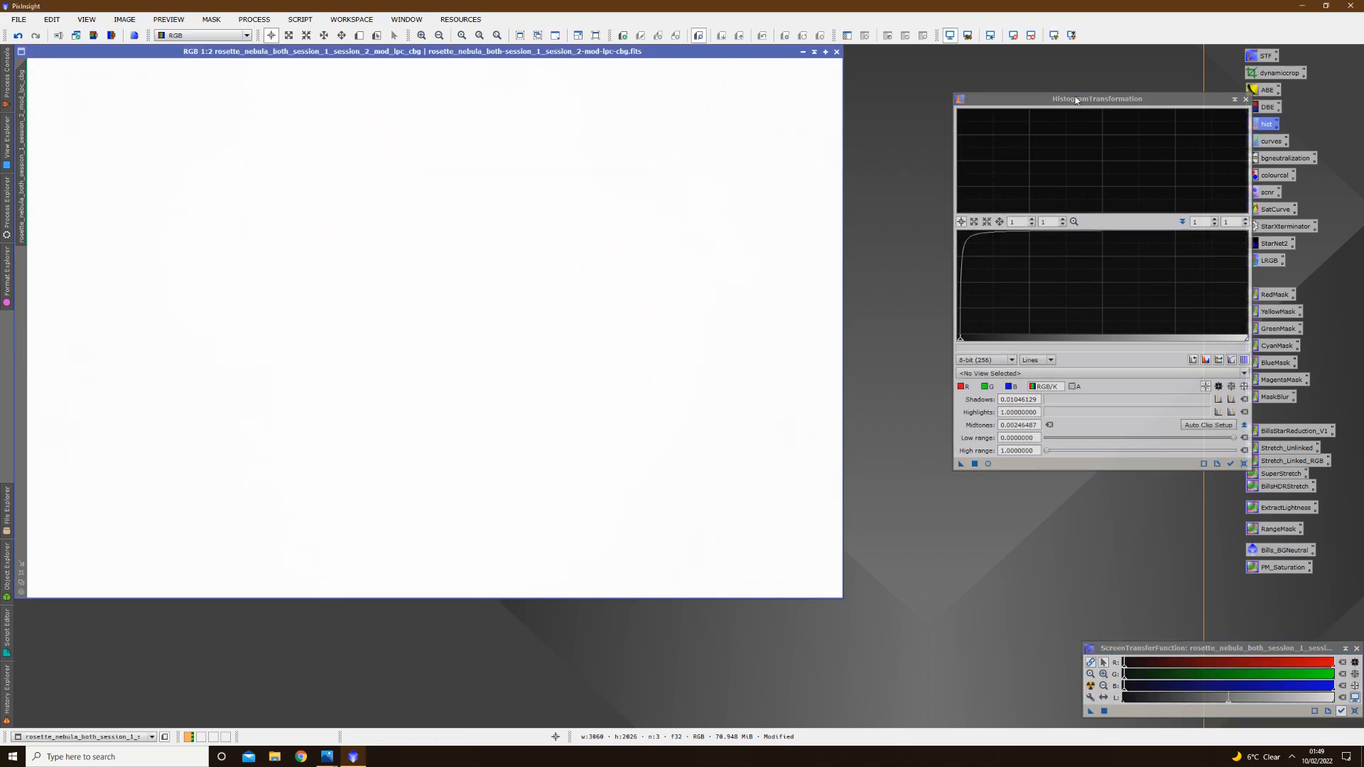
left_click_drag(1076, 100, 969, 97)
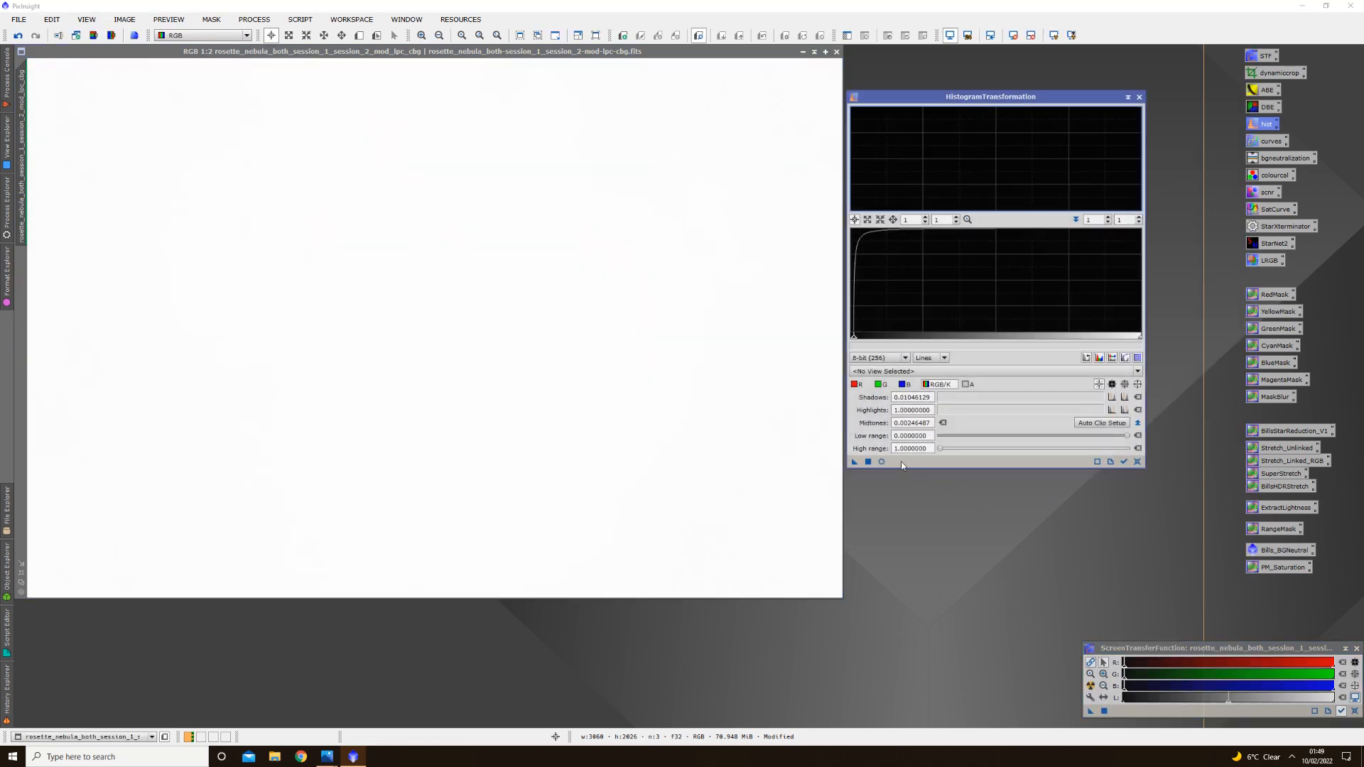
left_click(1137, 461)
left_click(1356, 712)
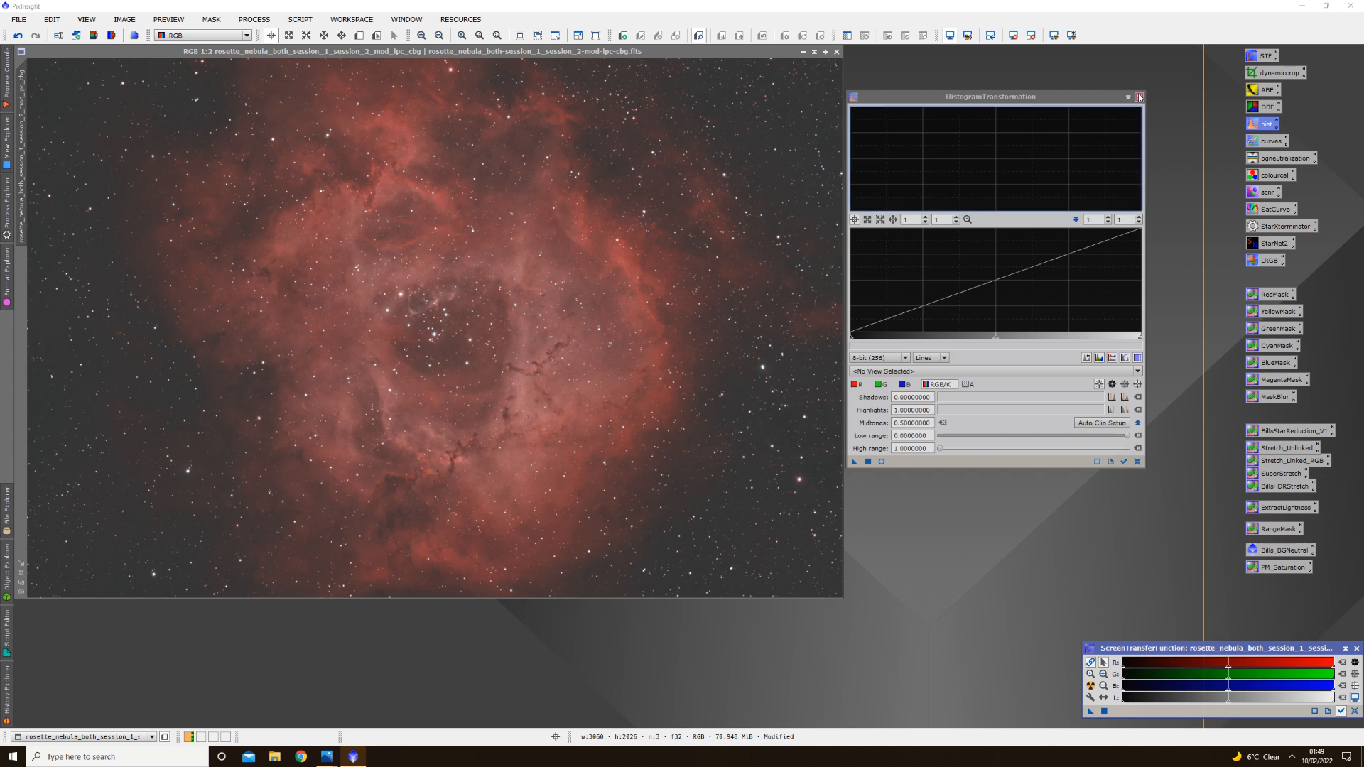
Close HistogramTransformation and inspect the stretched nebula's core at close range
left_click(1139, 97)
scroll(513, 345, "up", 3)
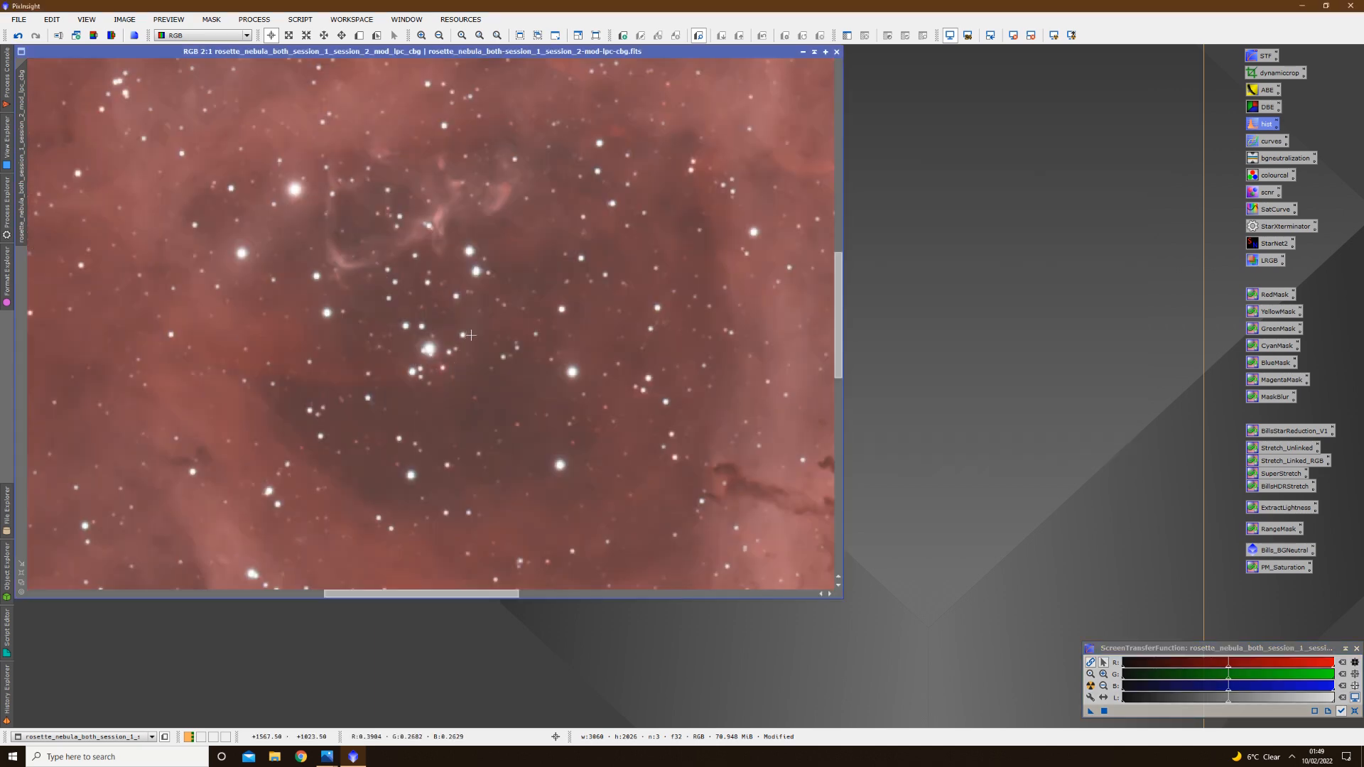
scroll(481, 333, "down", 3)
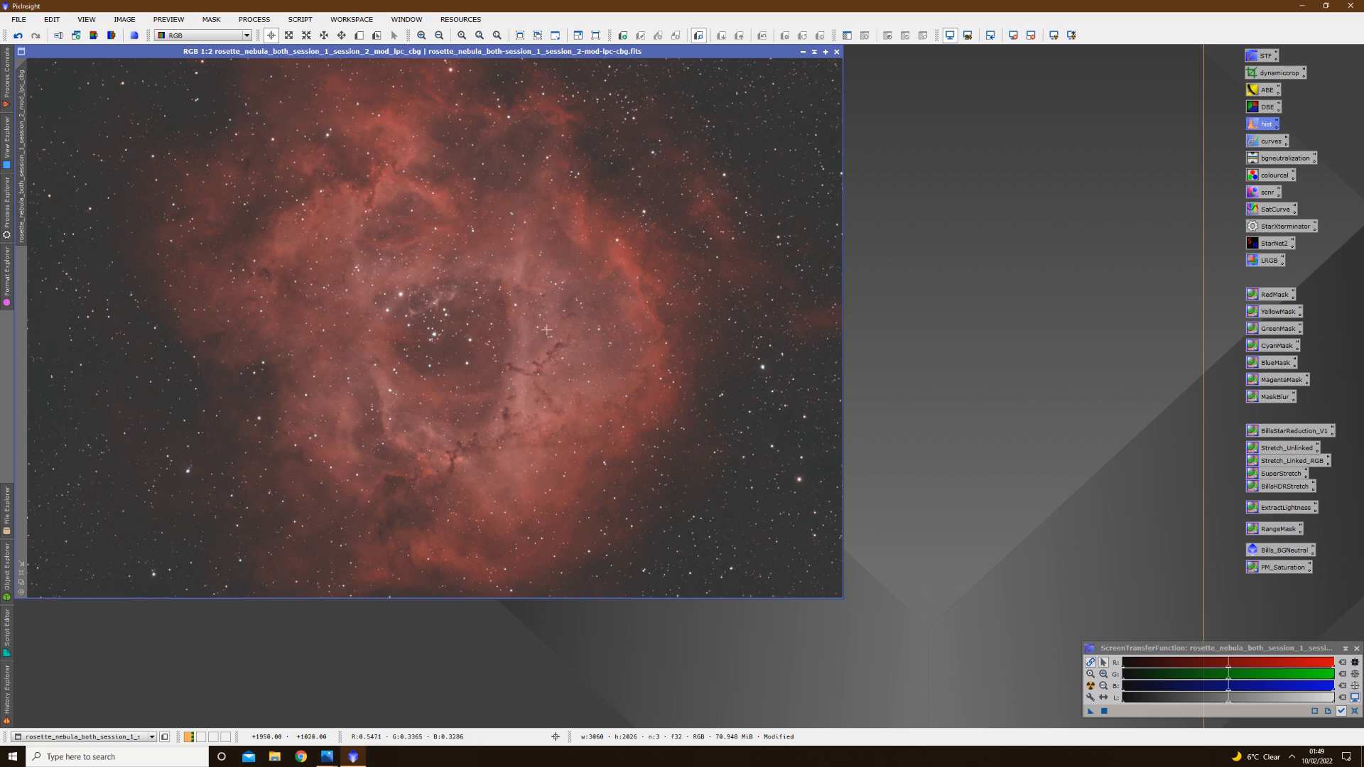
scroll(466, 369, "up", 2)
scroll(466, 368, "down", 2)
Run StarNet2 on the nebula image with star mask creation enabled, set the mask window aside and inspect the starless core
double_click(1271, 243)
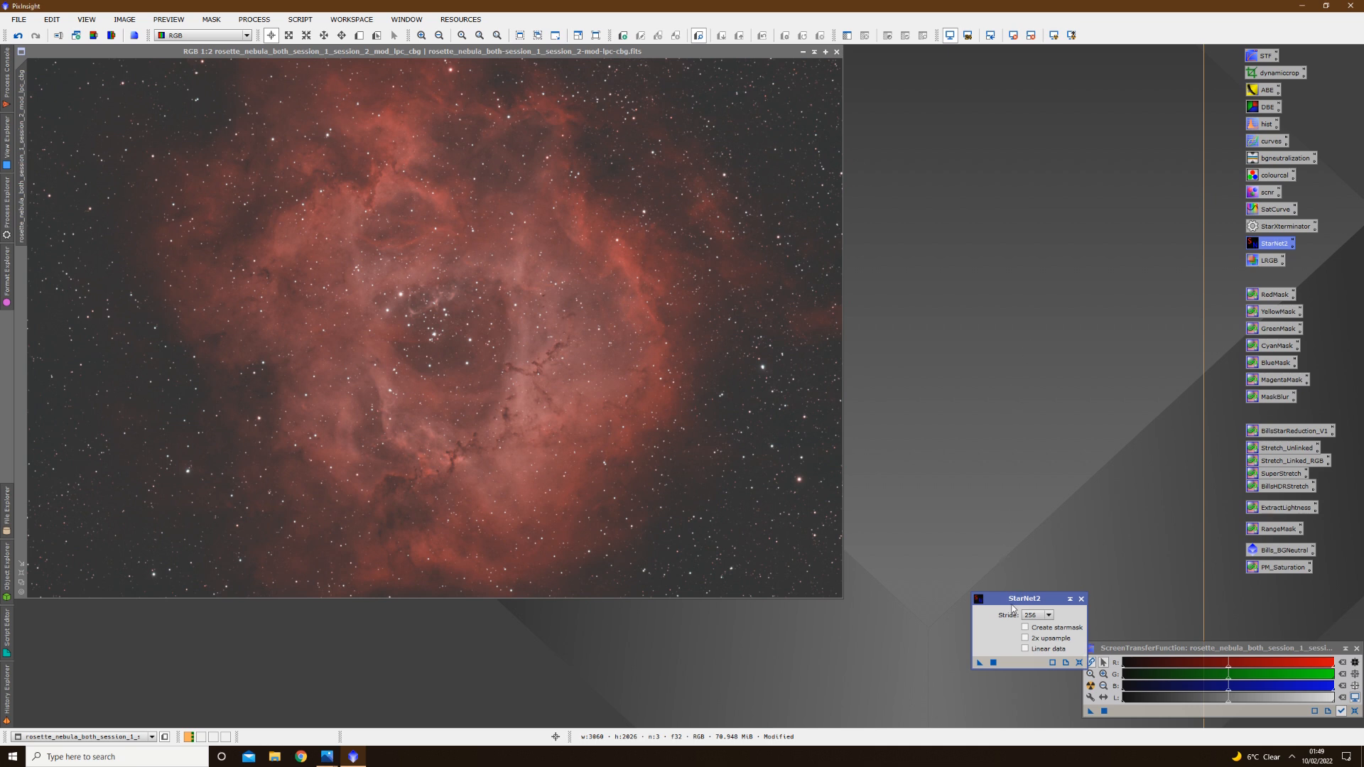
left_click_drag(1012, 601, 972, 344)
left_click(998, 372)
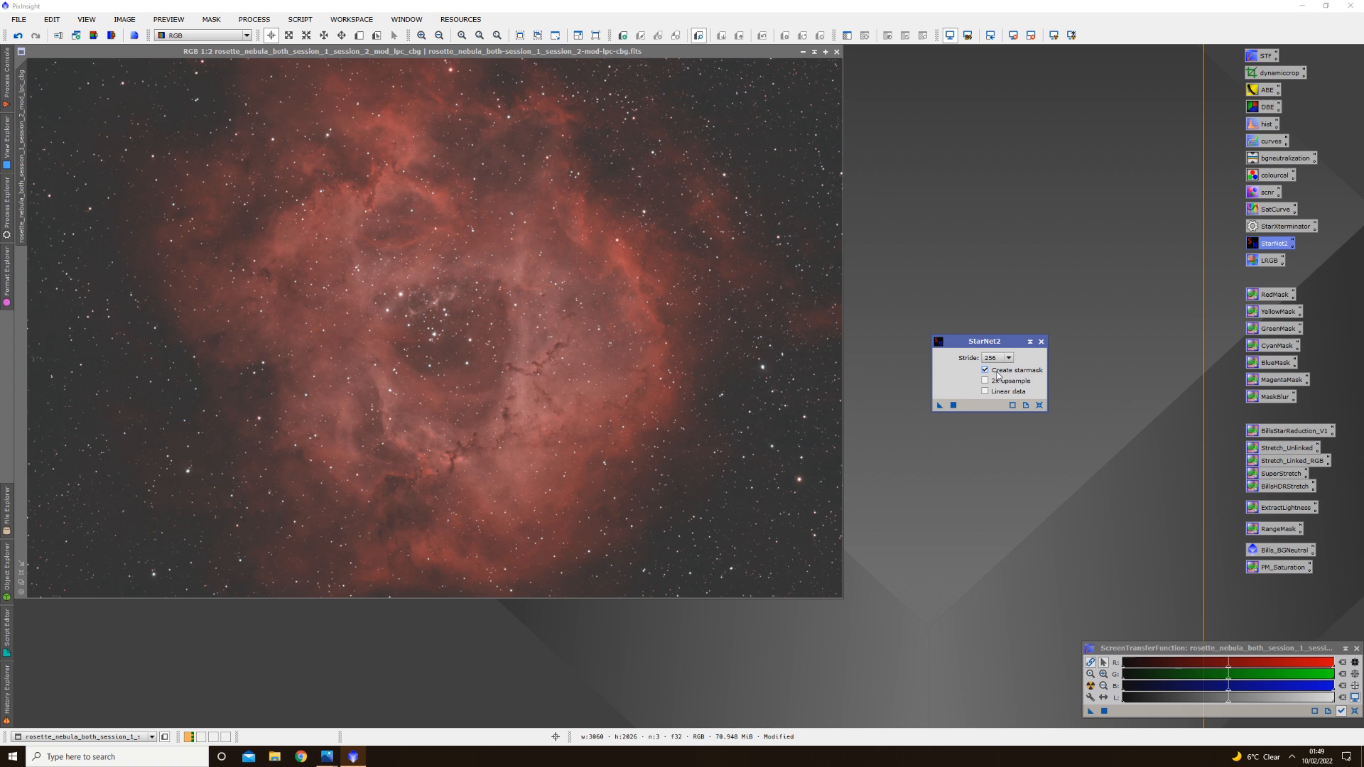
left_click_drag(937, 405, 664, 324)
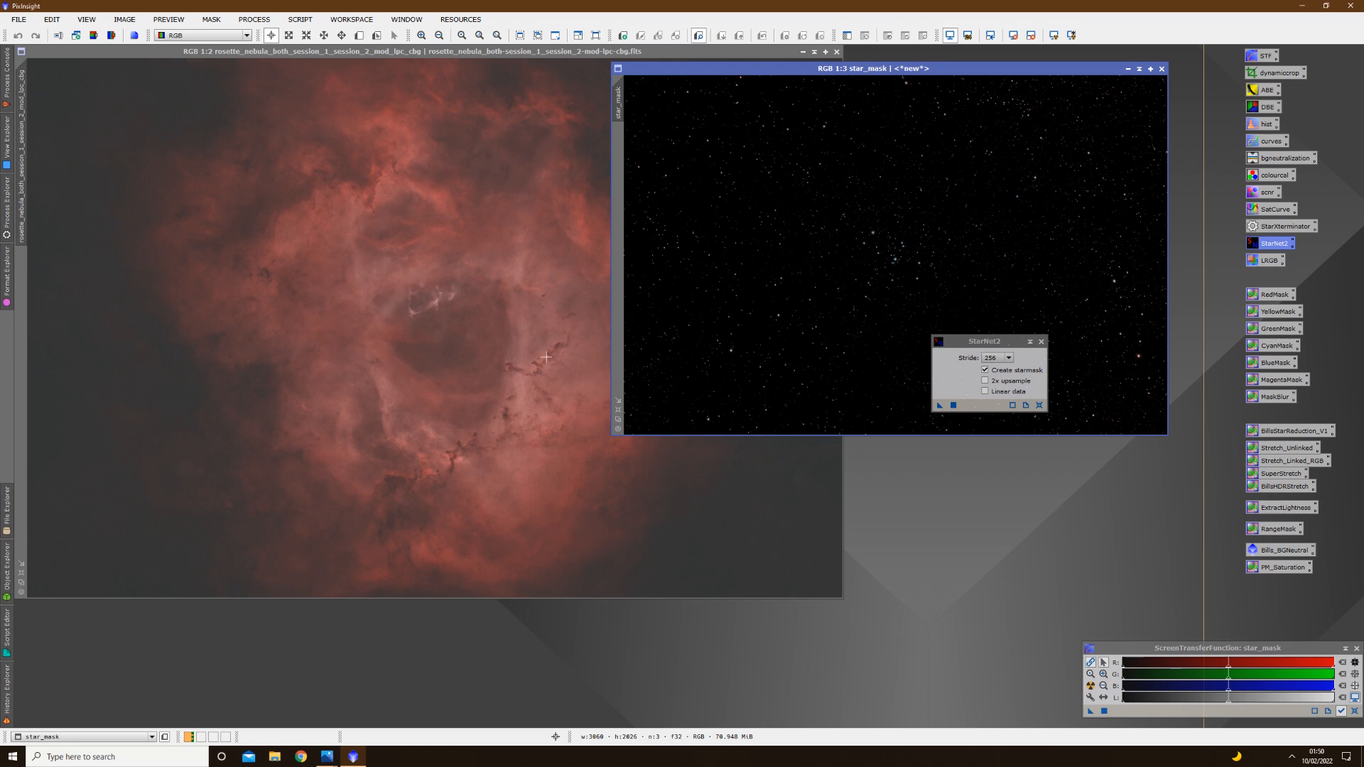
left_click_drag(789, 69, 744, 95)
left_click(474, 328)
scroll(474, 328, "up", 1)
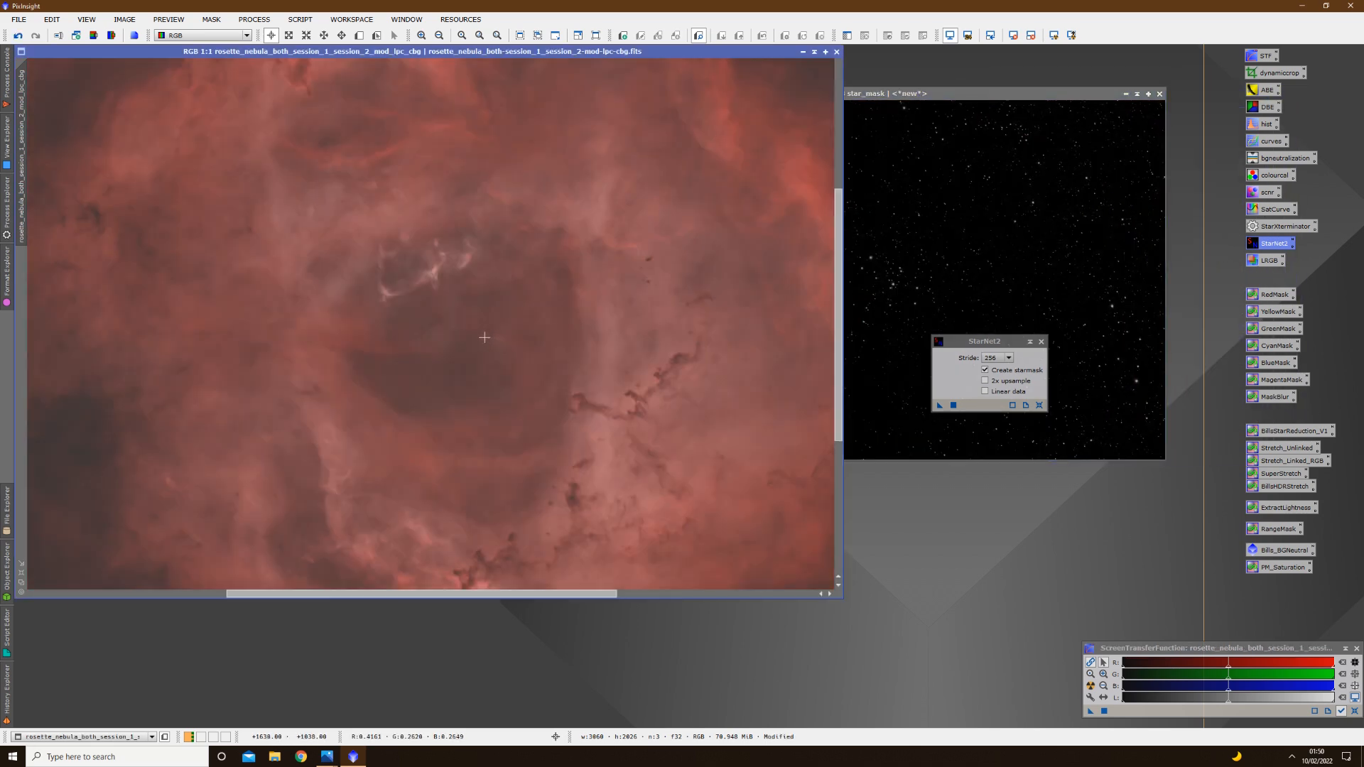
scroll(485, 338, "down", 1)
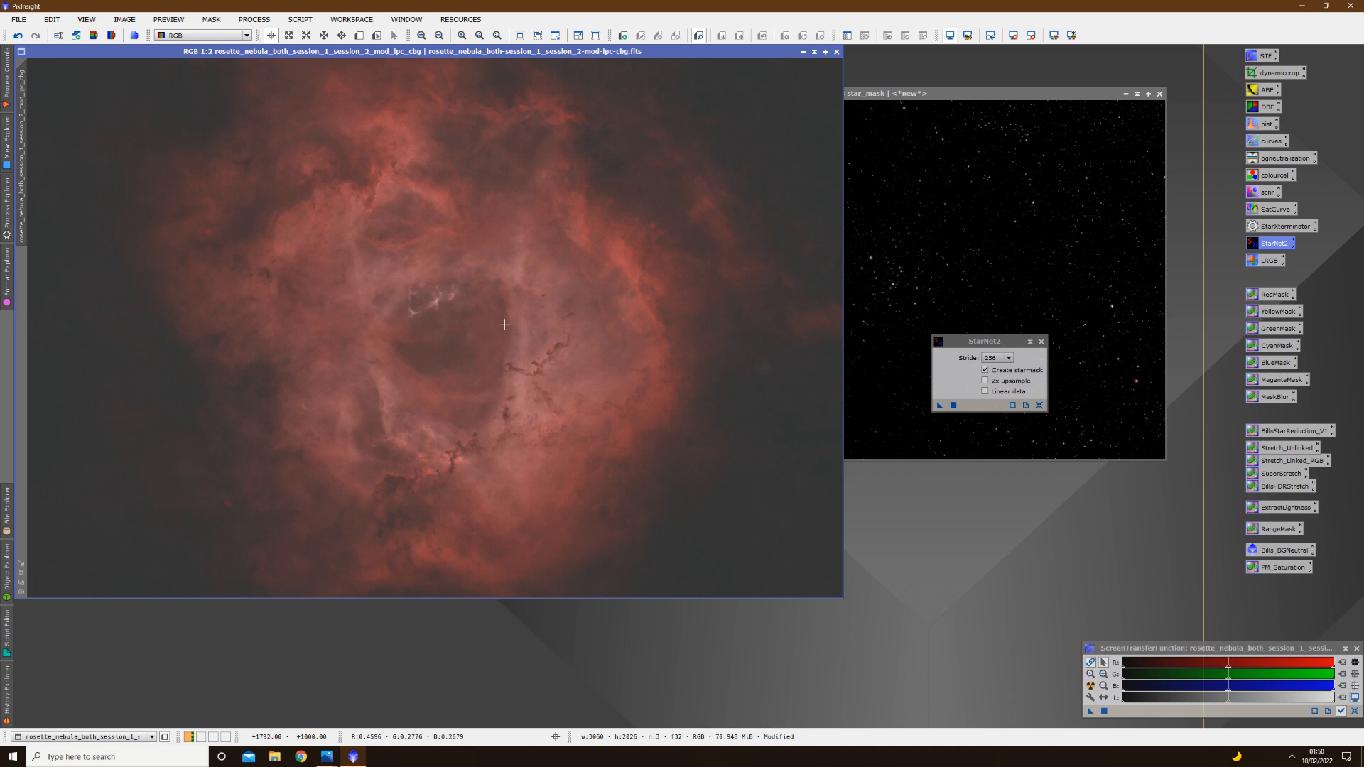
Rename the star mask image as "stars", return to the starless nebula image and close StarNet2
left_click(853, 264)
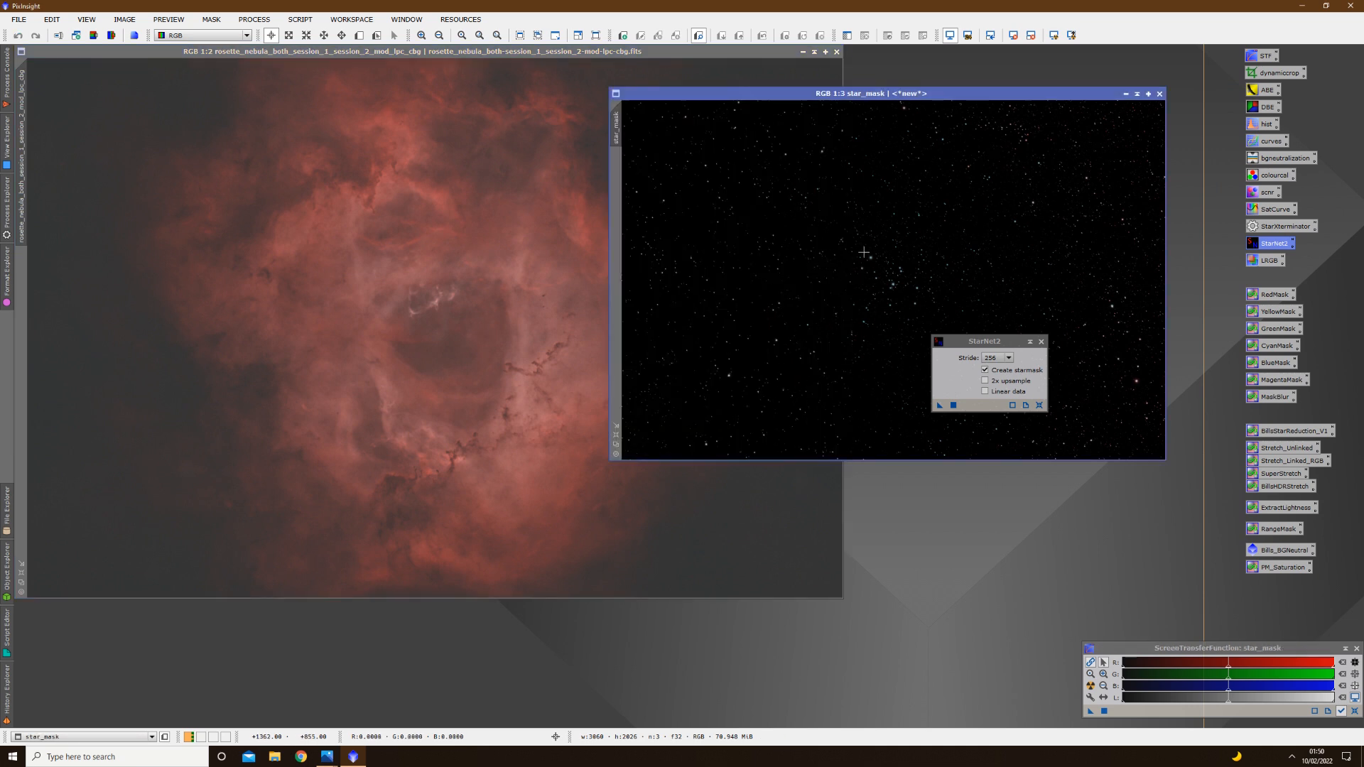
right_click(851, 222)
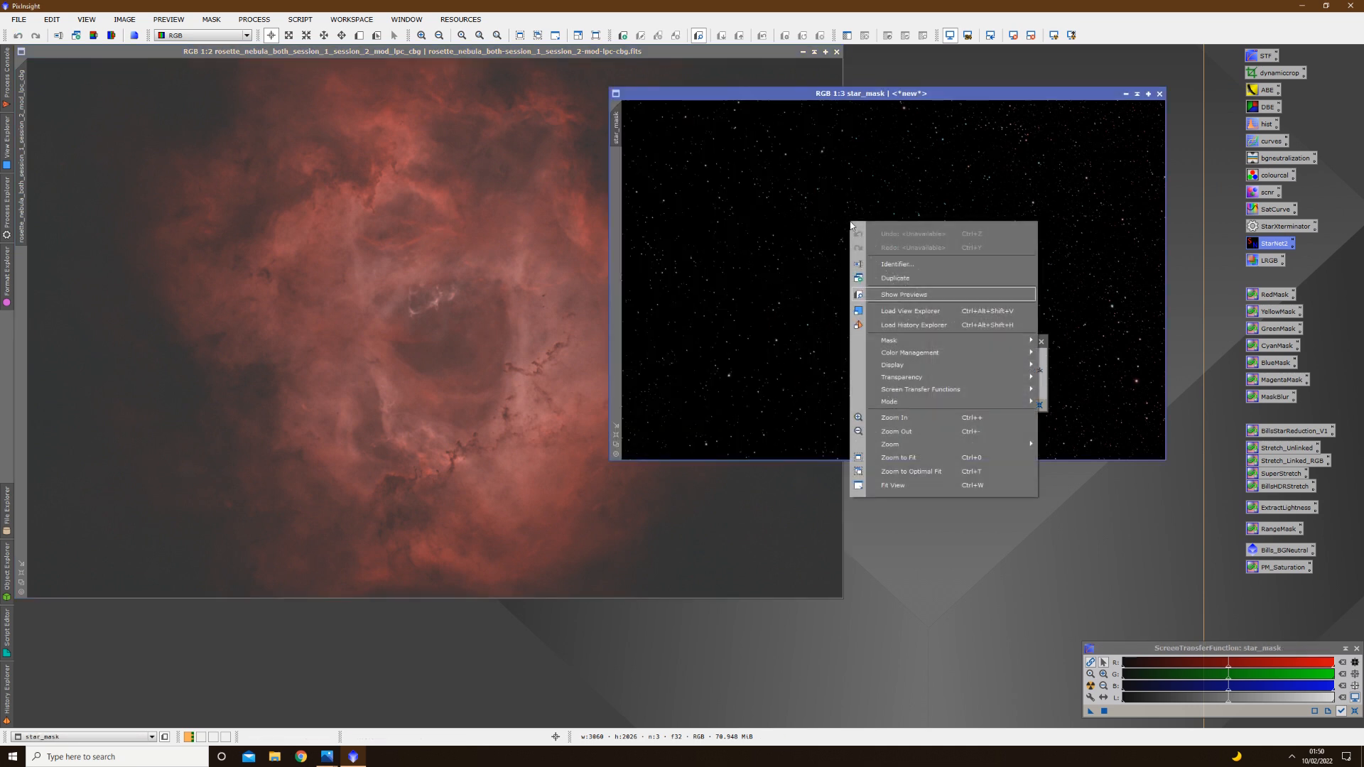
left_click(916, 265)
type("stars")
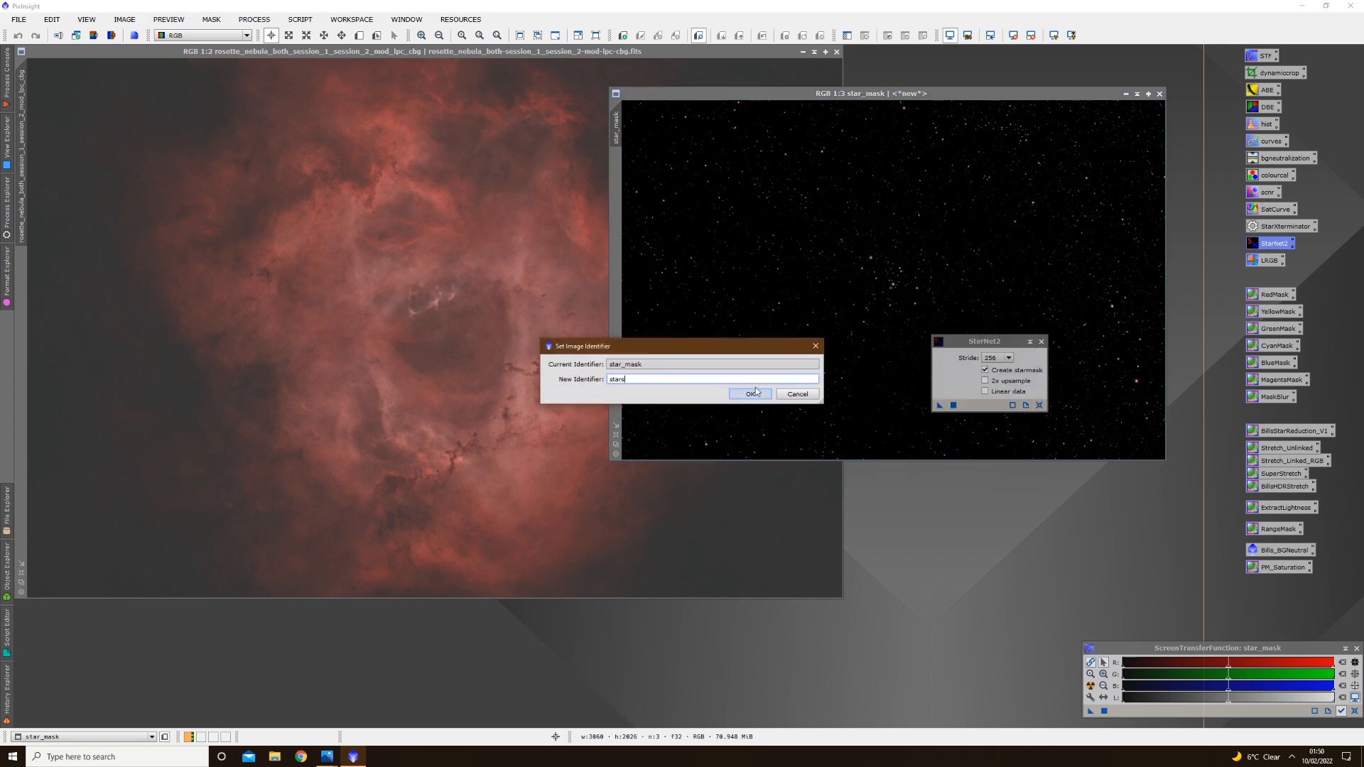
left_click(749, 393)
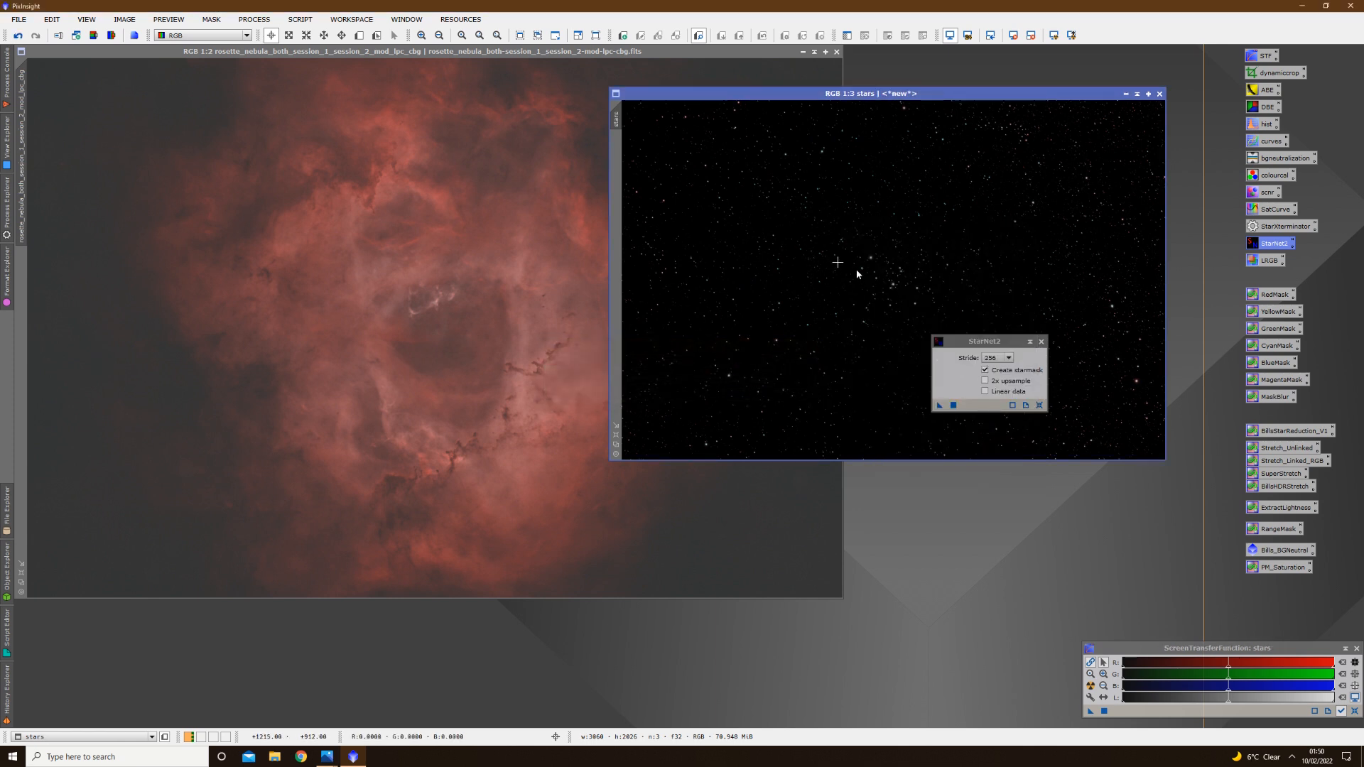
left_click(420, 242)
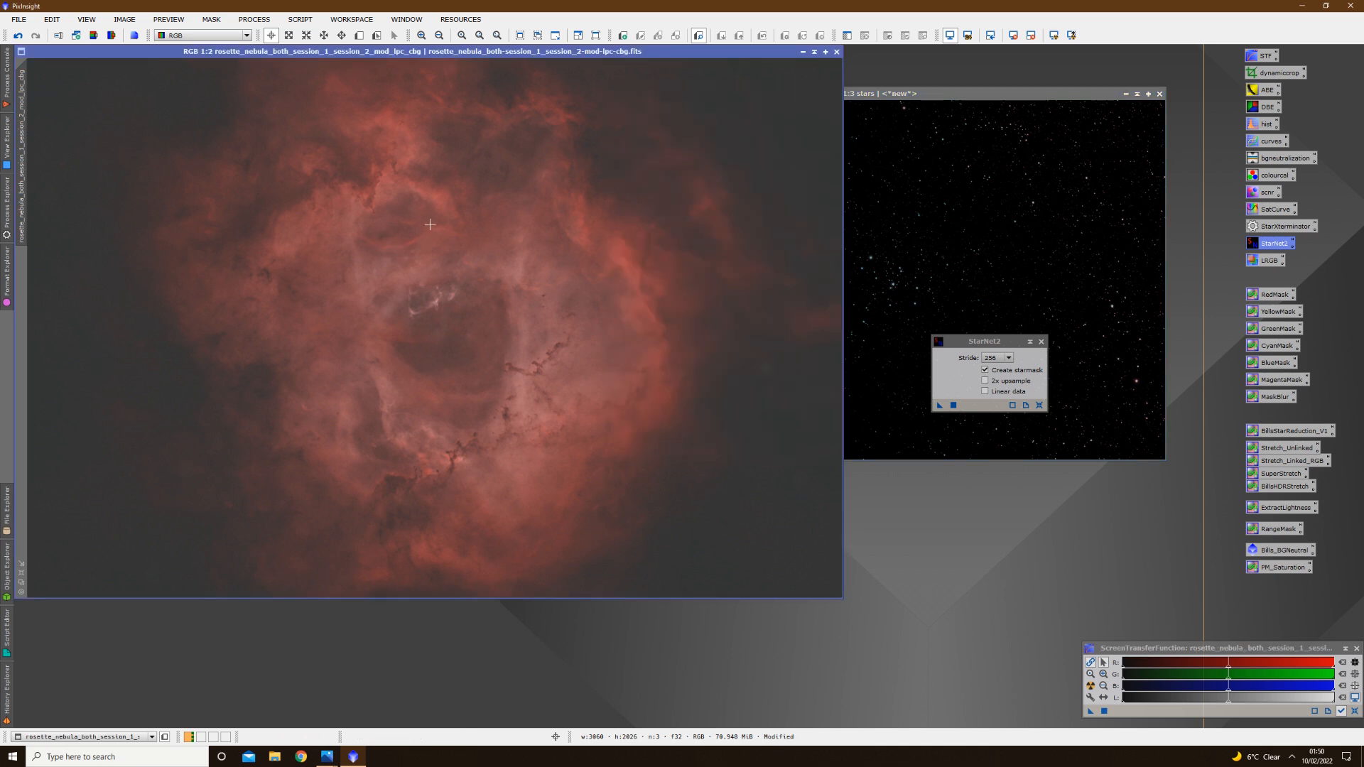
left_click(1041, 342)
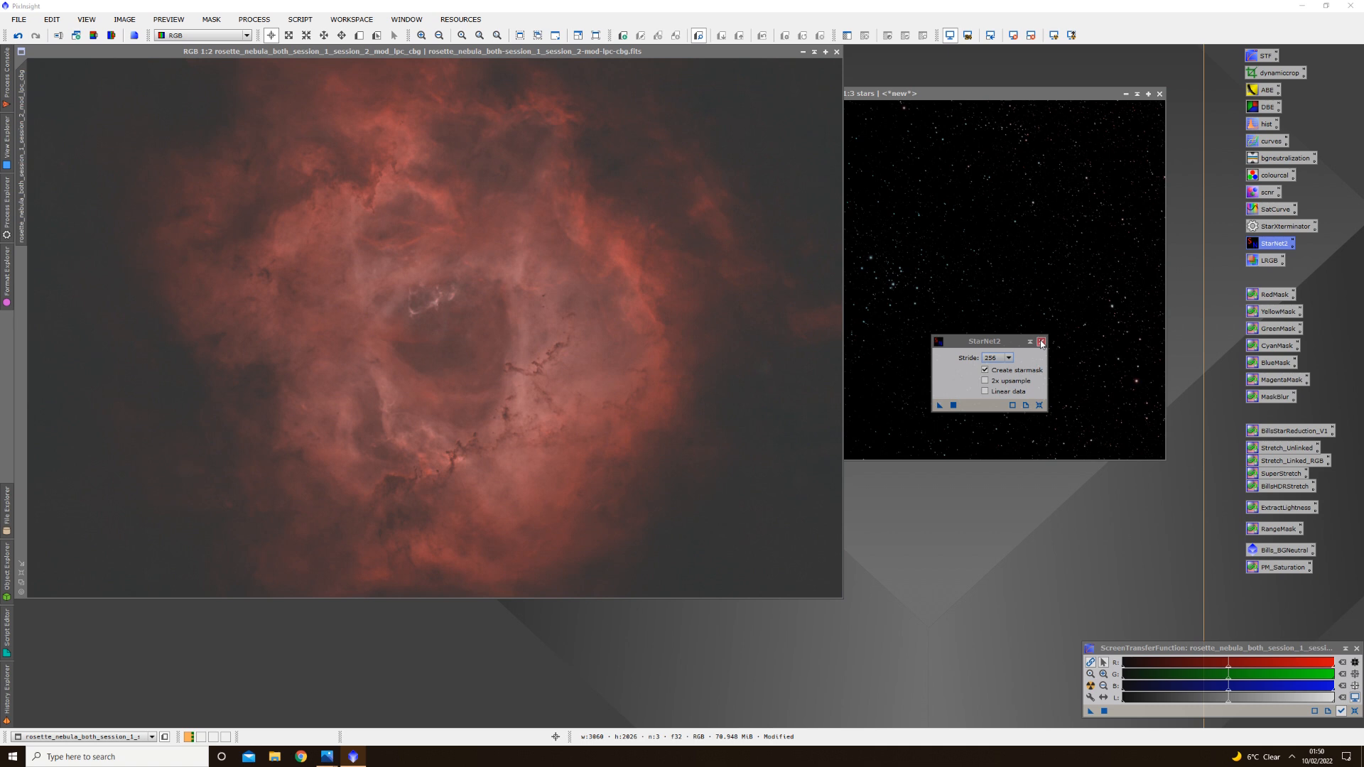
left_click(475, 376)
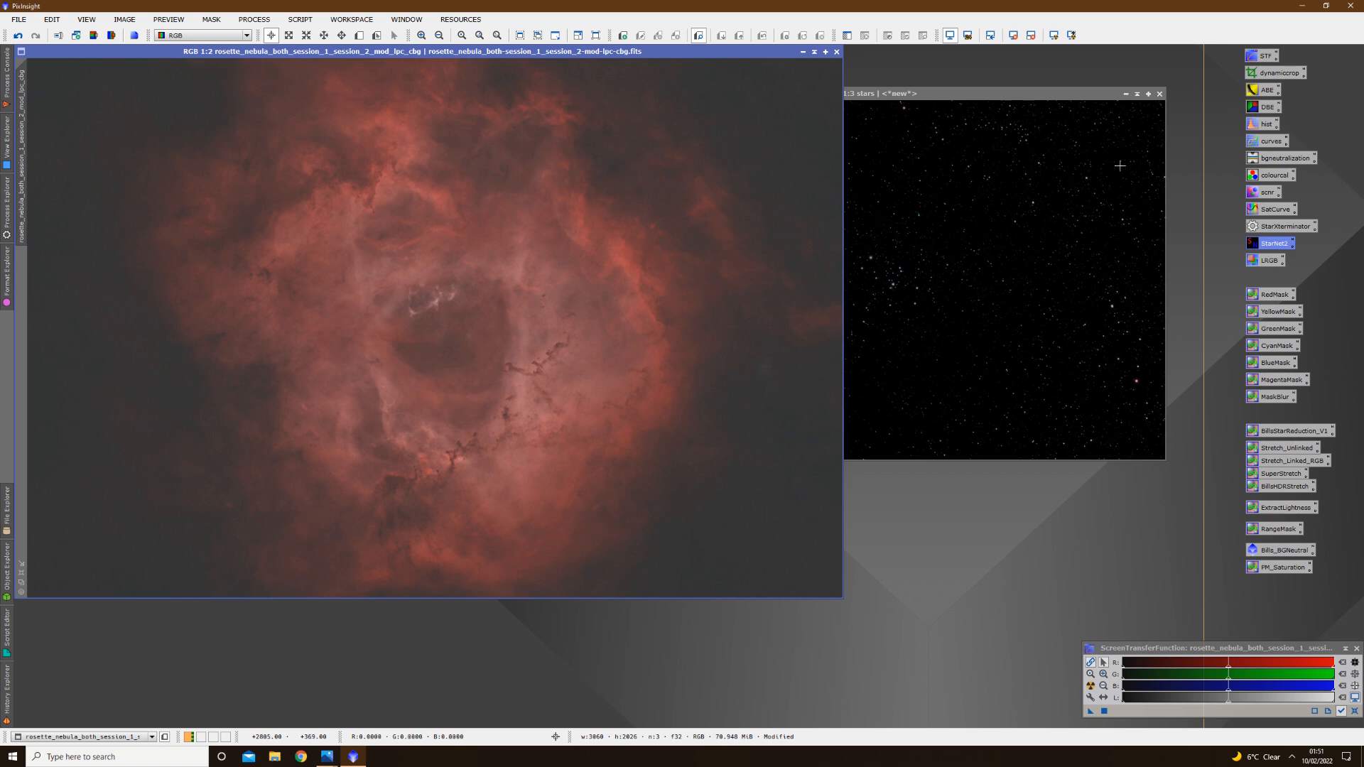
Open CurvesTransformation on the blue channel with a real-time preview of the starless nebula, placing both windows side by side
double_click(1270, 141)
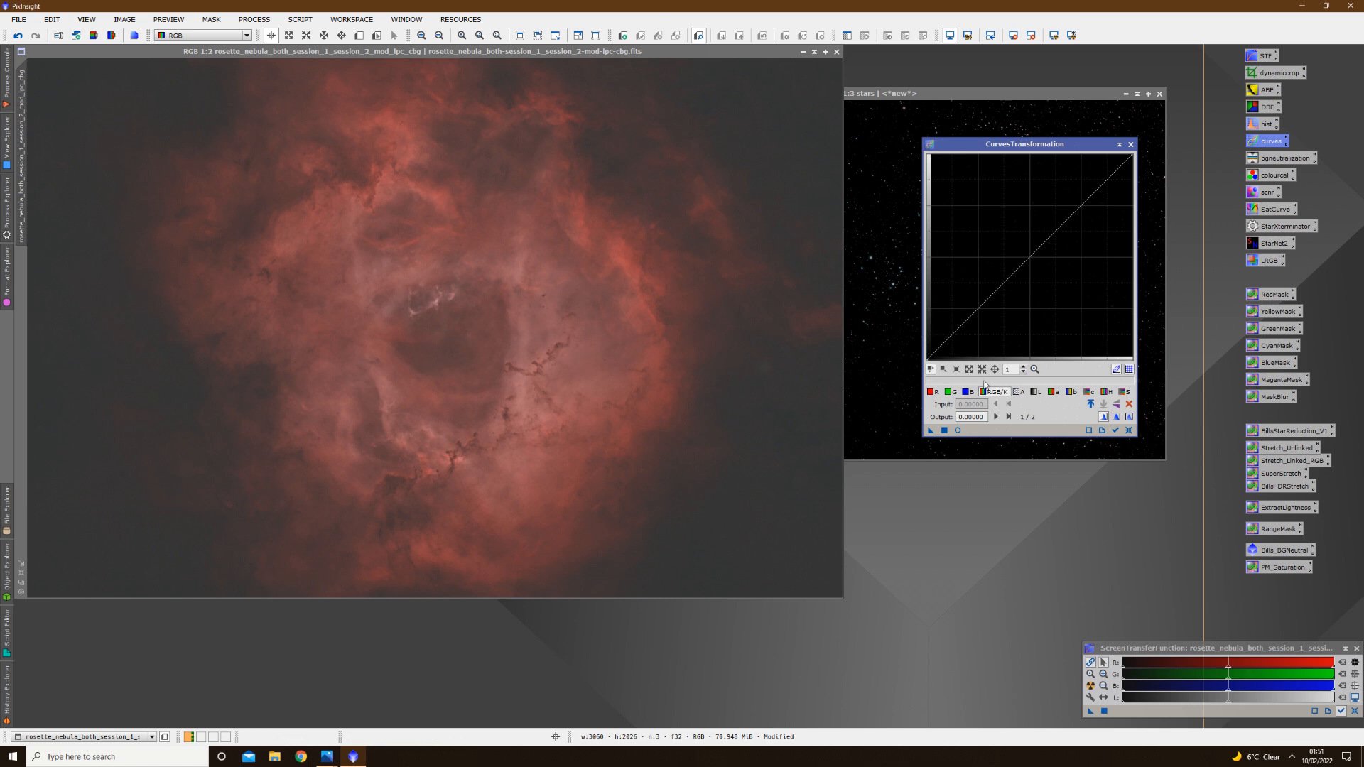
left_click(965, 395)
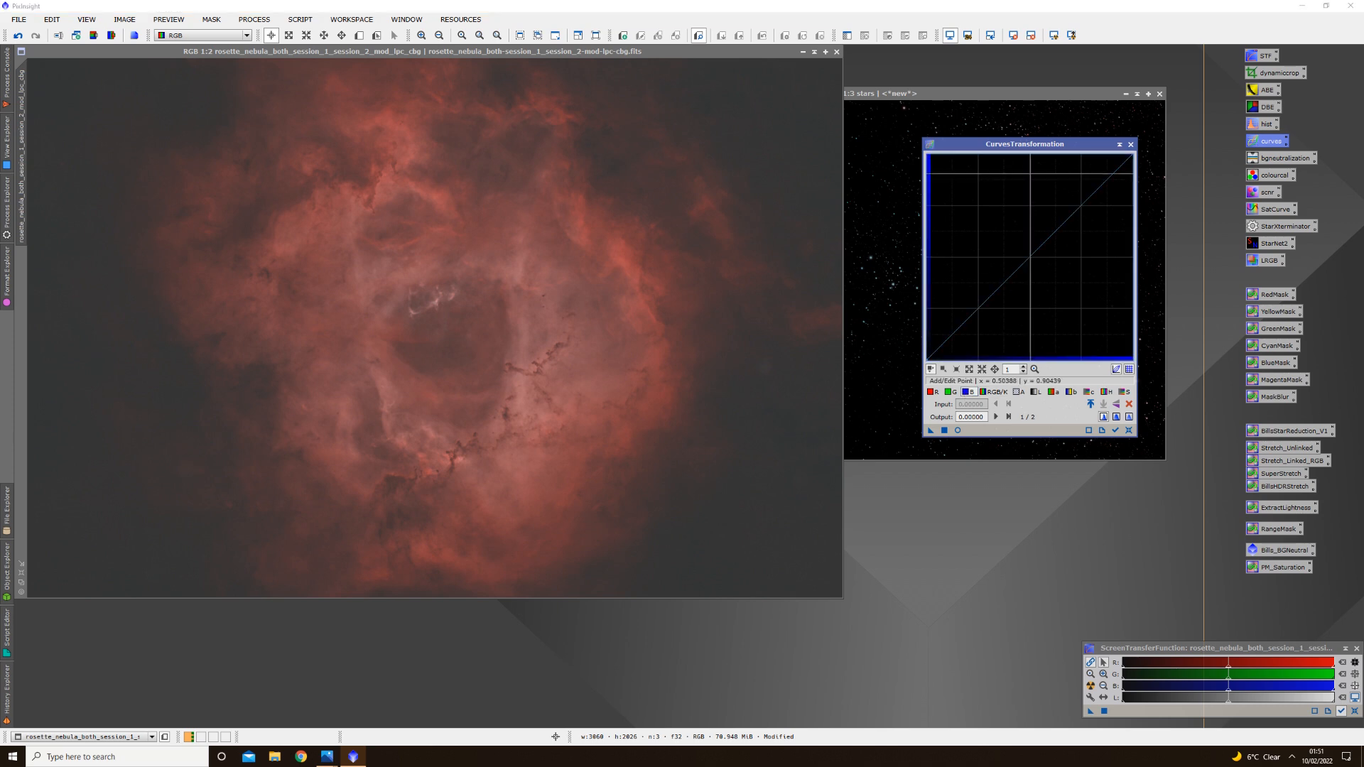
left_click_drag(1029, 150, 973, 154)
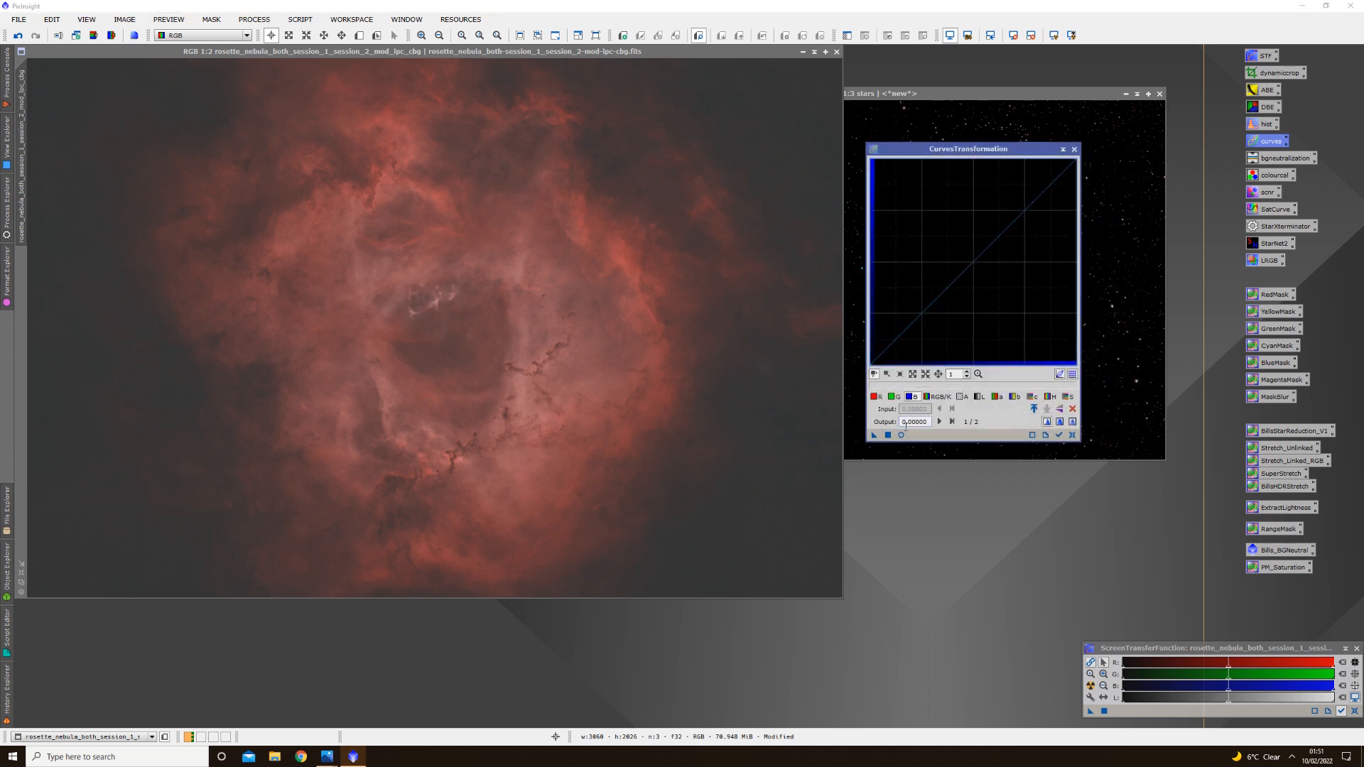
left_click(901, 436)
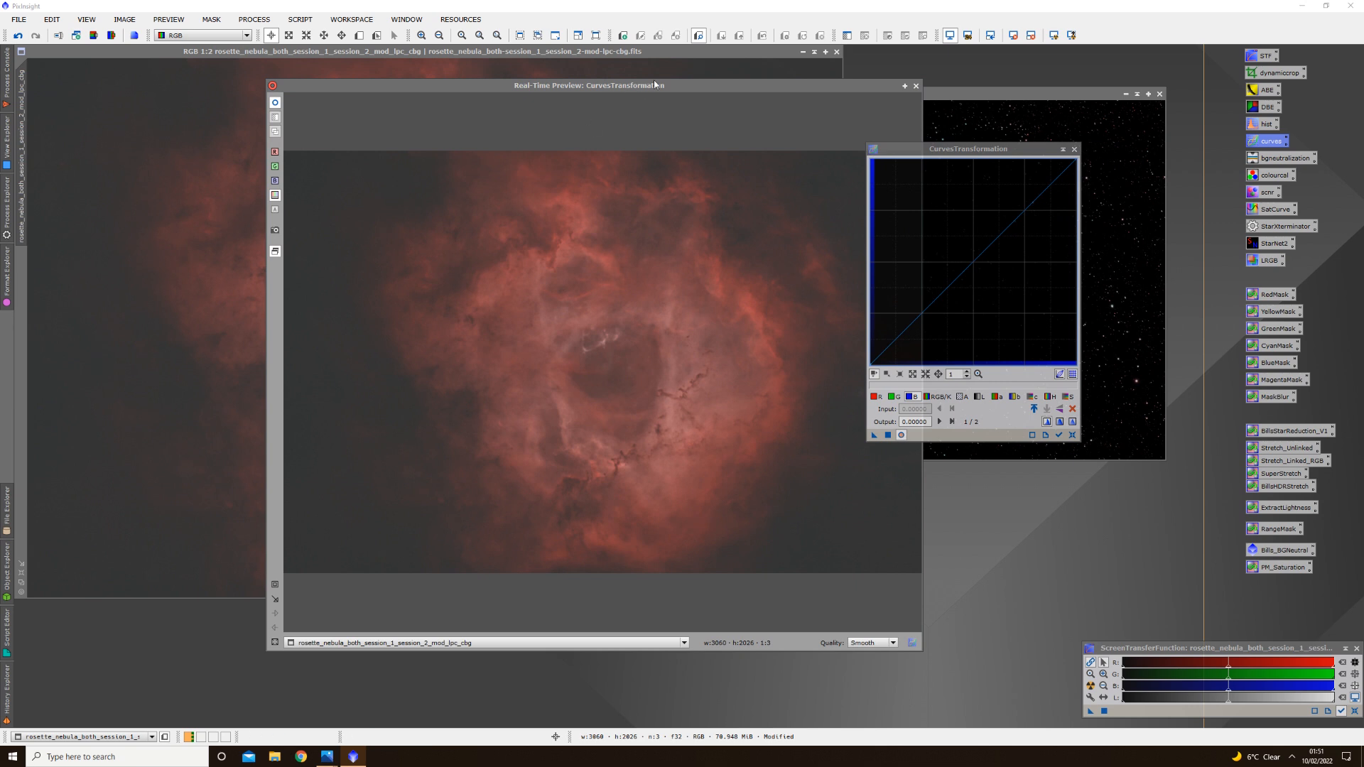
left_click_drag(634, 94, 465, 103)
left_click_drag(966, 152, 912, 181)
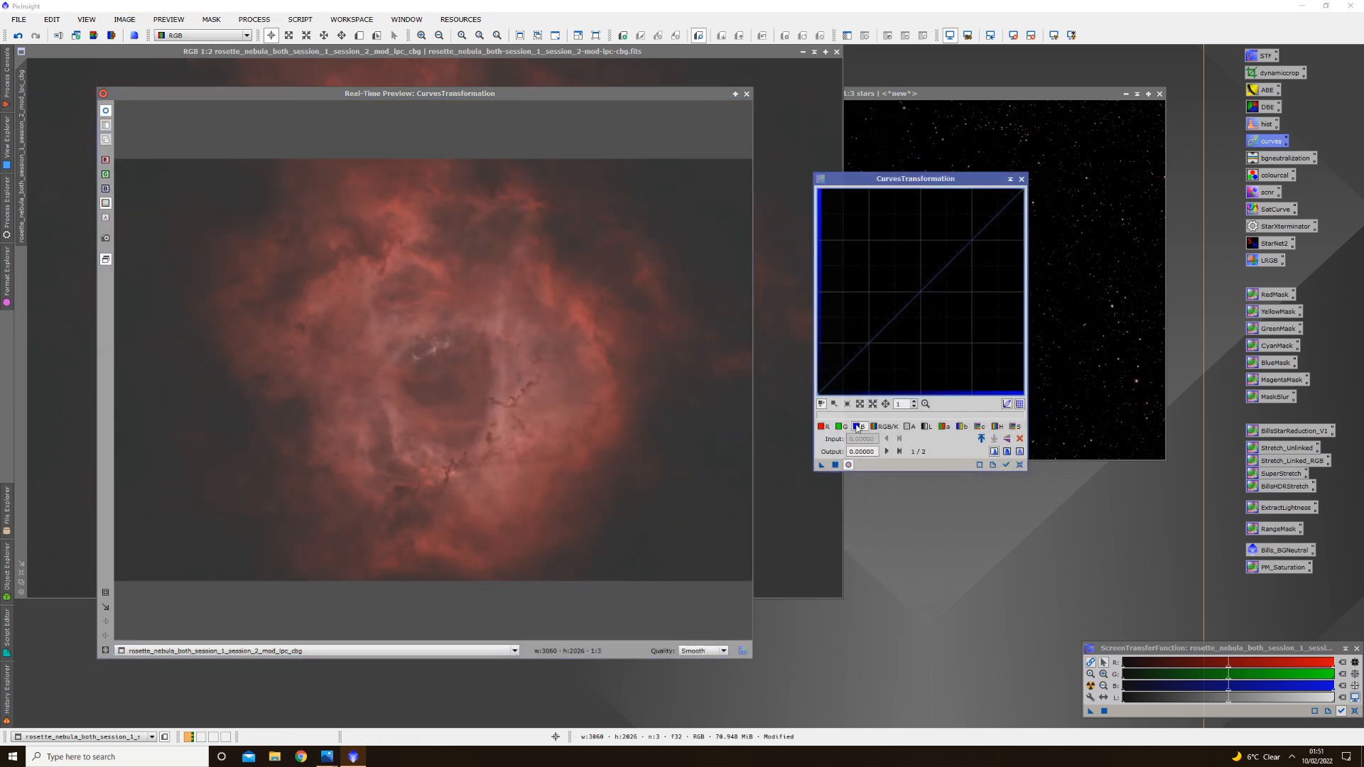
Raise the blue curve's midtones to about 0.61 at input 0.395, hold its shadows at about 0.155 at input 0.176, and compare the preview
left_click(860, 426)
left_click(919, 292)
left_click_drag(919, 291, 899, 268)
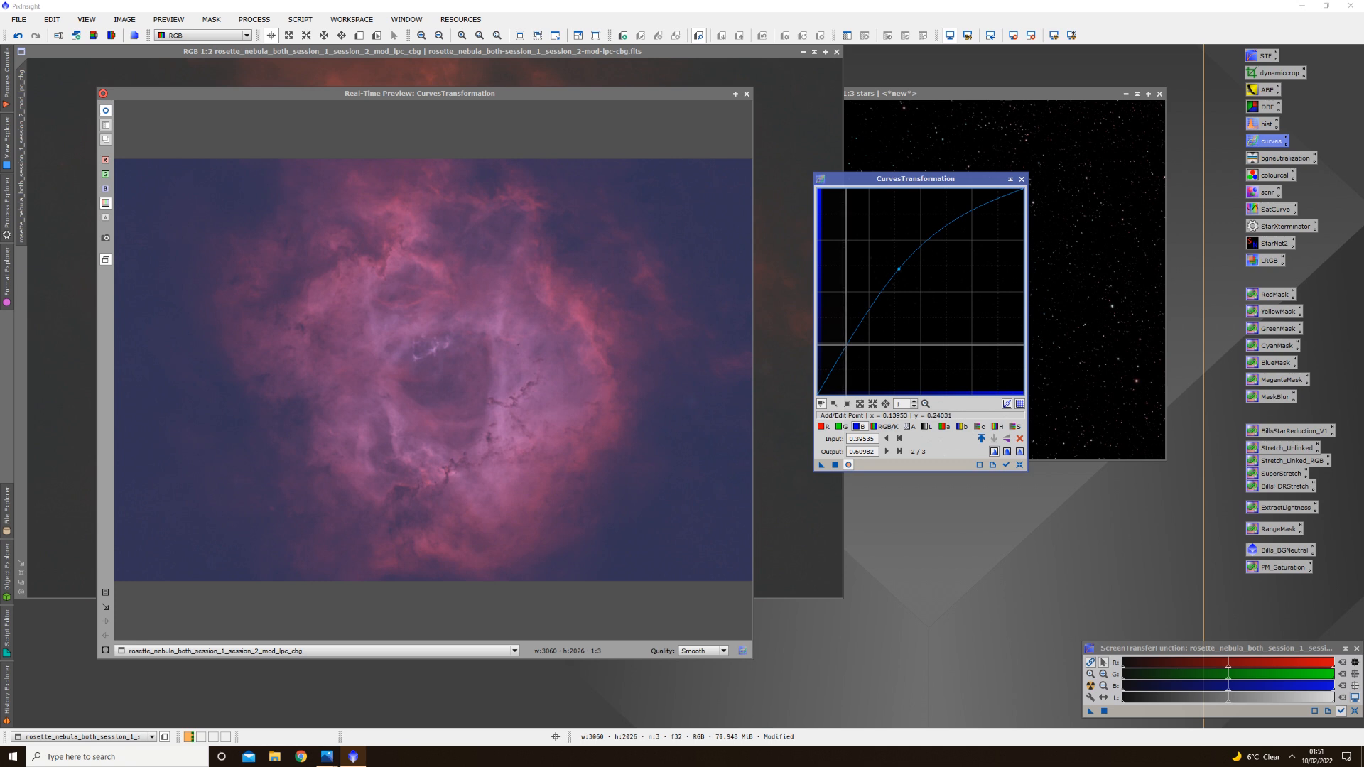
left_click_drag(844, 345, 854, 362)
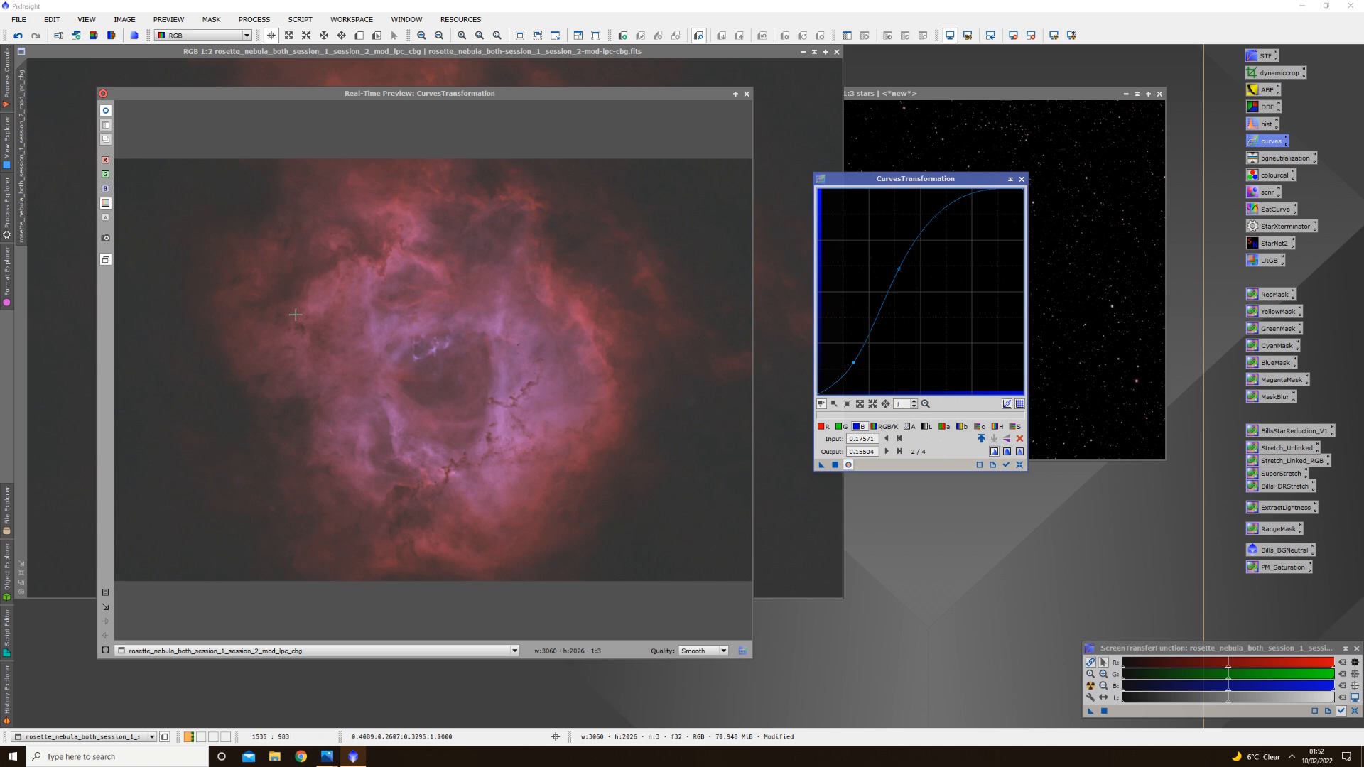
left_click(105, 111)
left_click(106, 110)
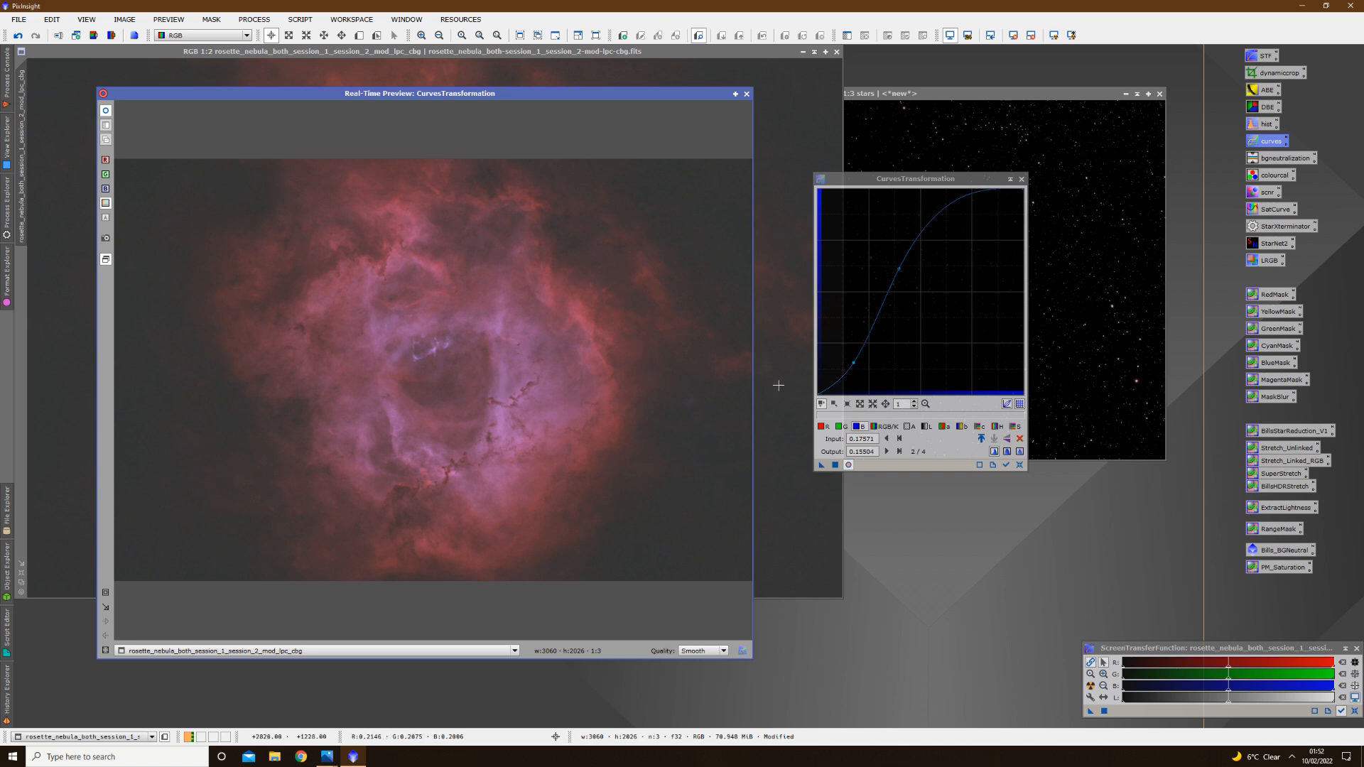
Raise the green curve's midtones to about 0.584 at input 0.46 and pull its shadows down to about 0.137 at input 0.155
left_click(841, 427)
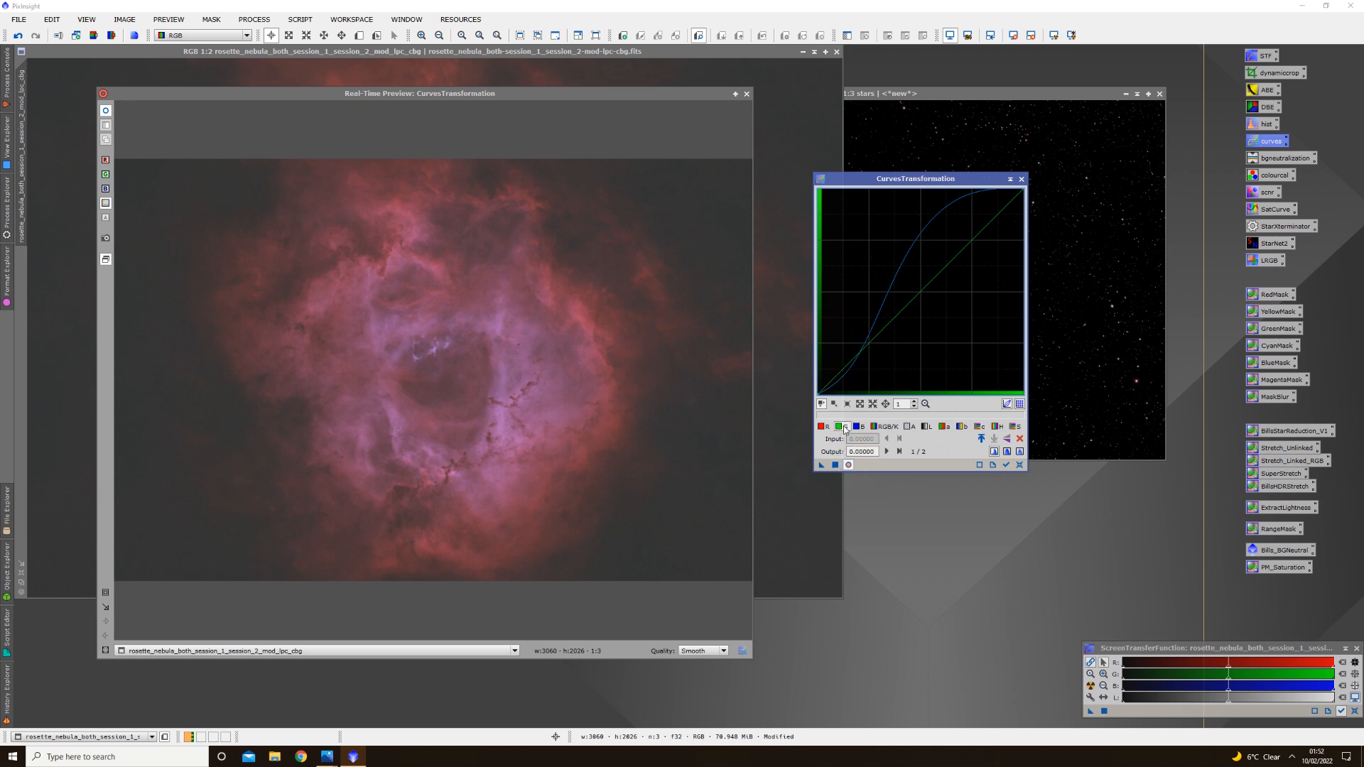
left_click(920, 292)
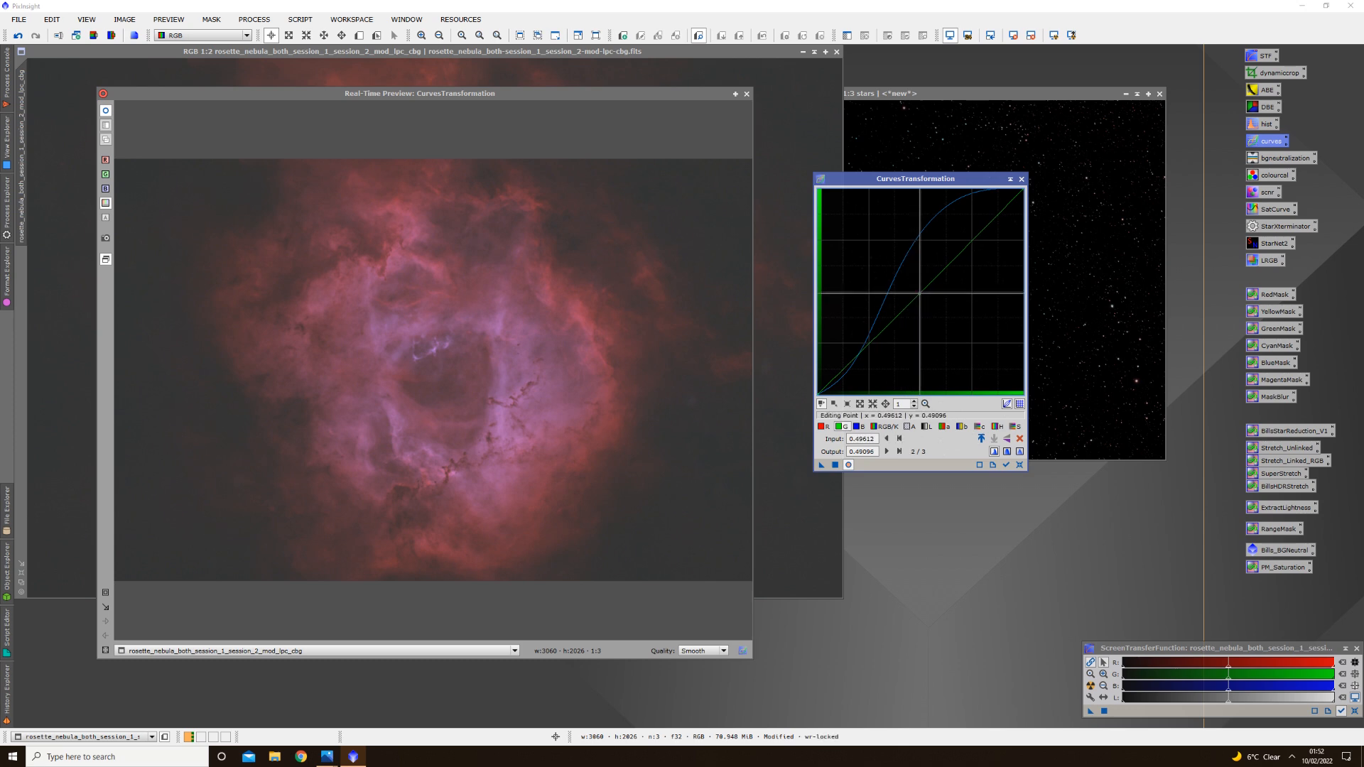
mouse_move(920, 293)
left_mouse_down()
mouse_move(942, 297)
mouse_move(912, 274)
left_mouse_up()
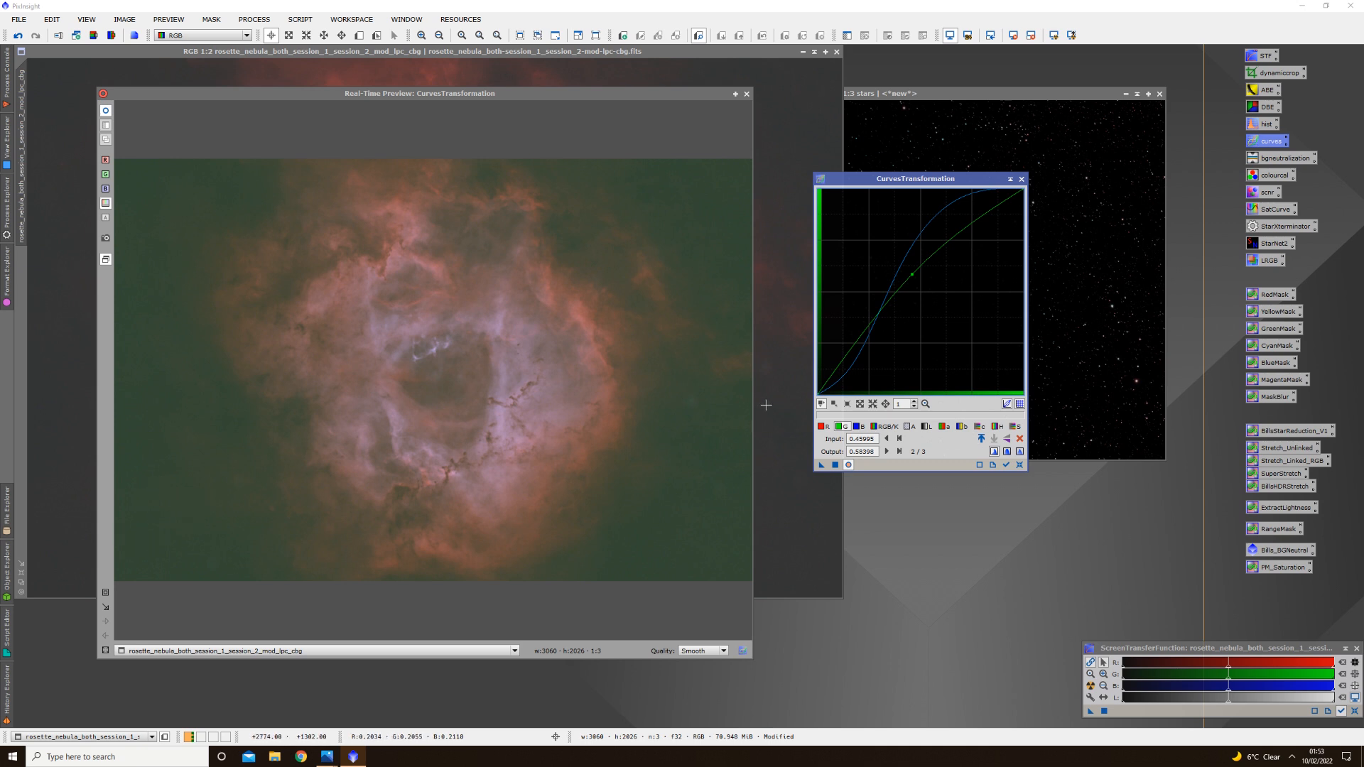
left_click_drag(851, 348, 850, 367)
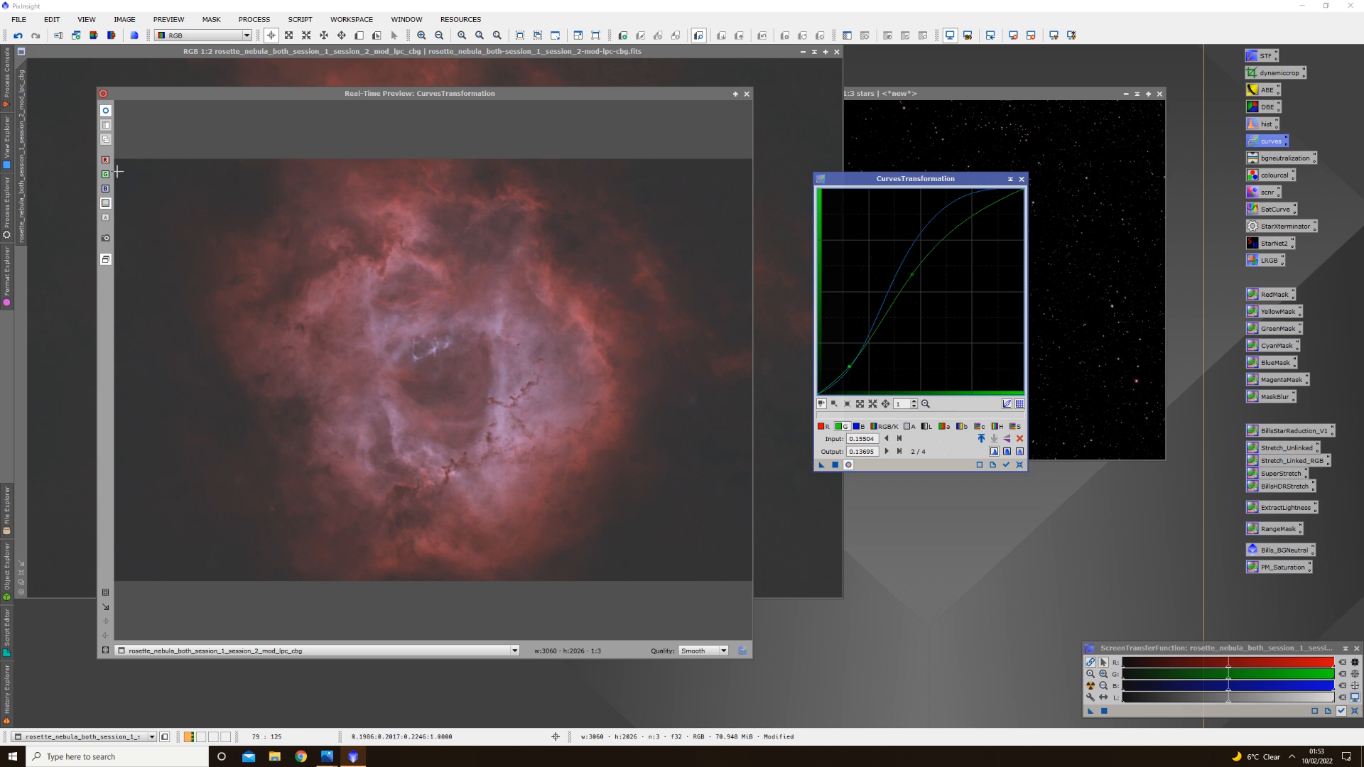
Compare the nebula preview repeatedly with and without the blue and green curve adjustments
left_click(107, 112)
left_click(107, 111)
left_click(107, 112)
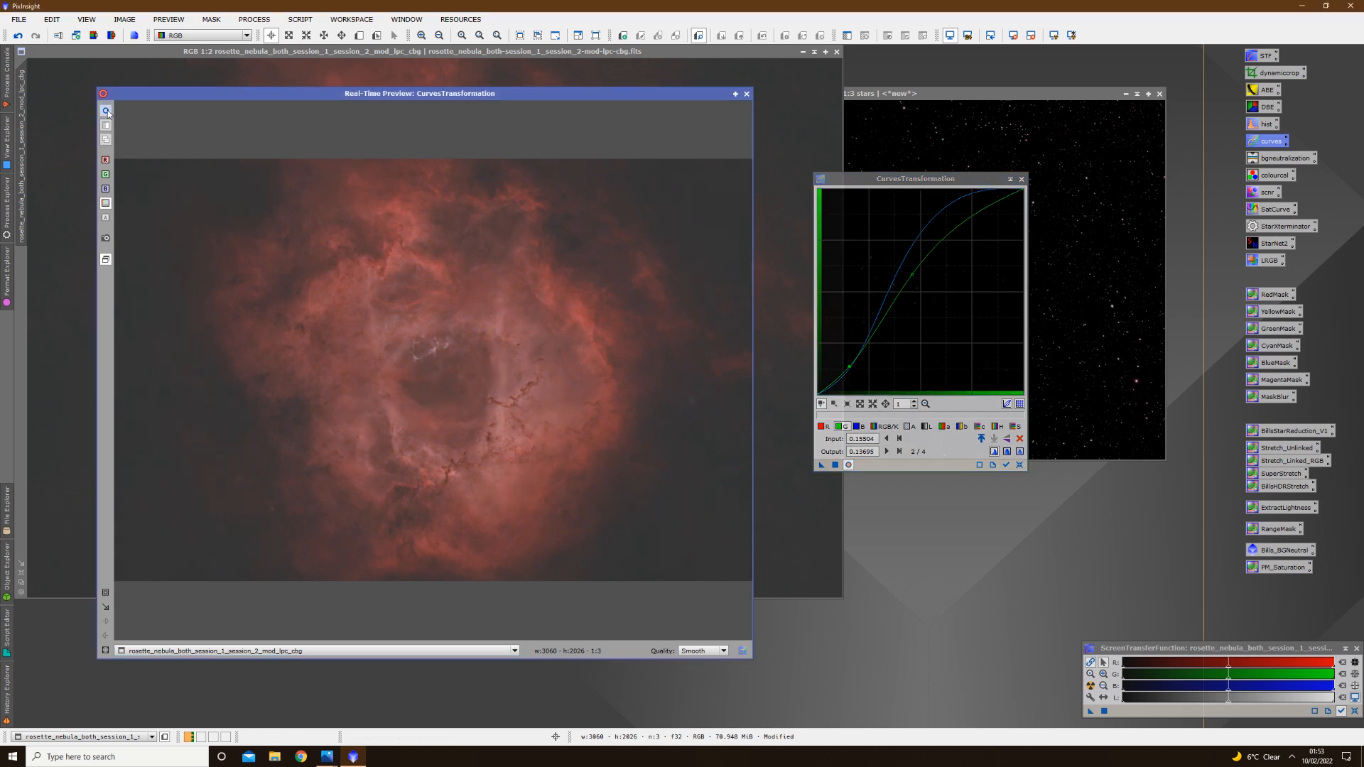
left_click(106, 112)
left_click(106, 111)
left_click(107, 111)
left_click(107, 112)
left_click(106, 112)
left_click(107, 111)
left_click(107, 111)
left_click(106, 111)
left_click(107, 111)
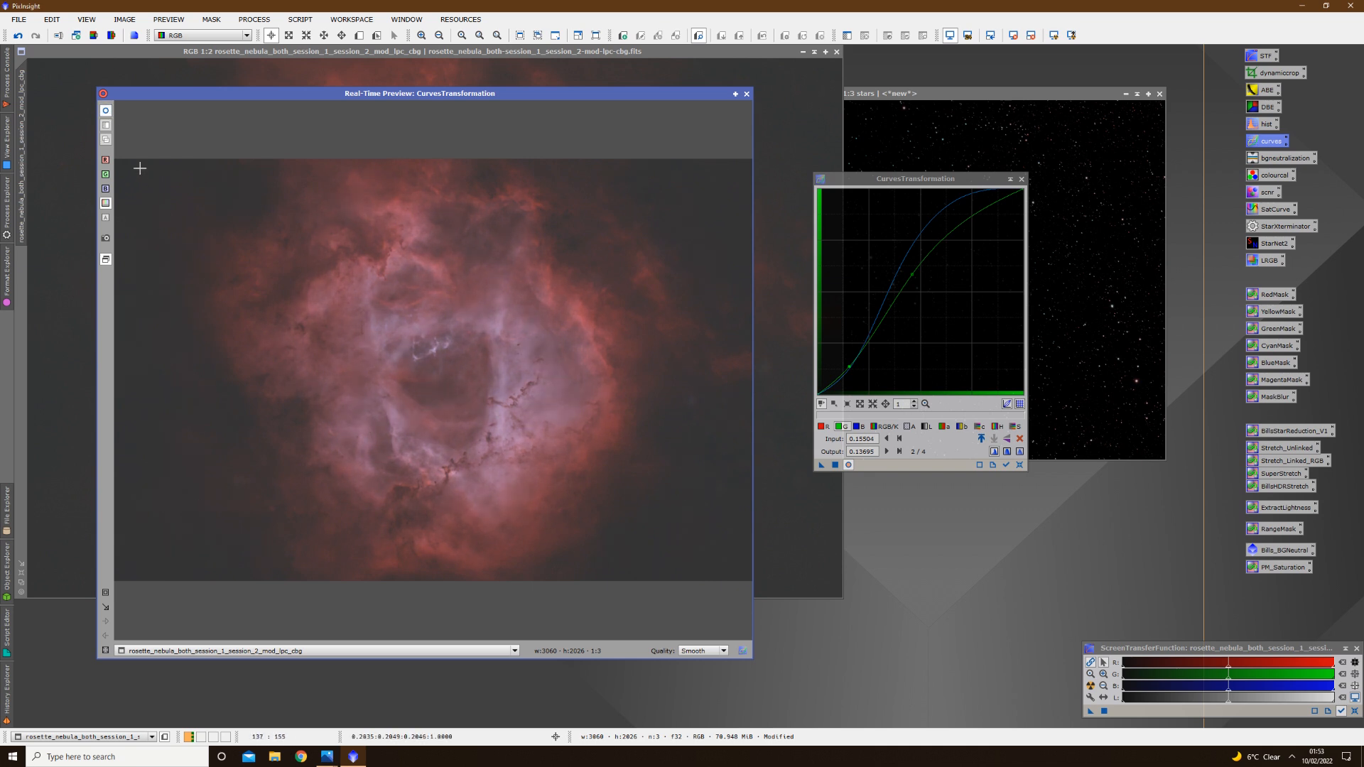
left_click(107, 112)
left_click(107, 111)
left_click(107, 111)
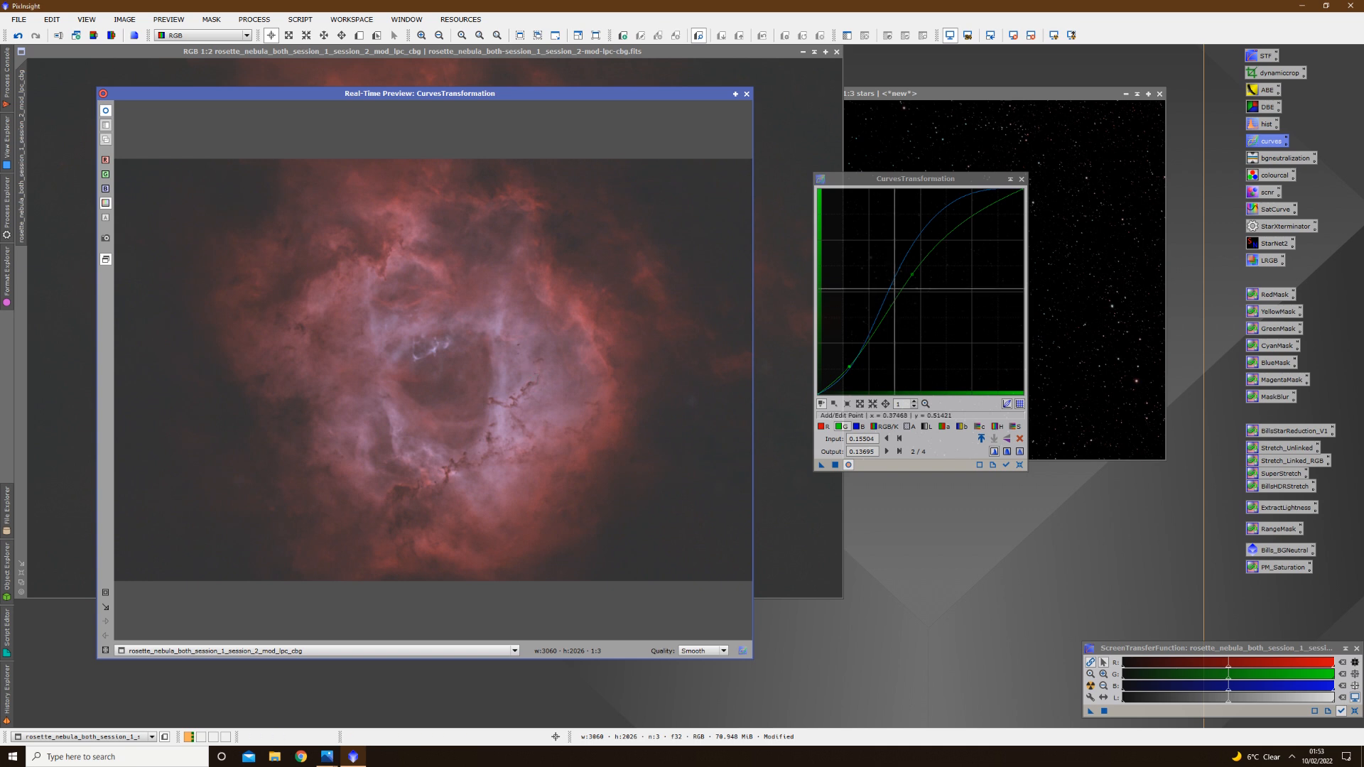
Move the green curve's midtone point to input 0.44444 and output 0.61240, and compare the preview with and without the curves
left_click(912, 274)
left_click_drag(912, 274, 909, 269)
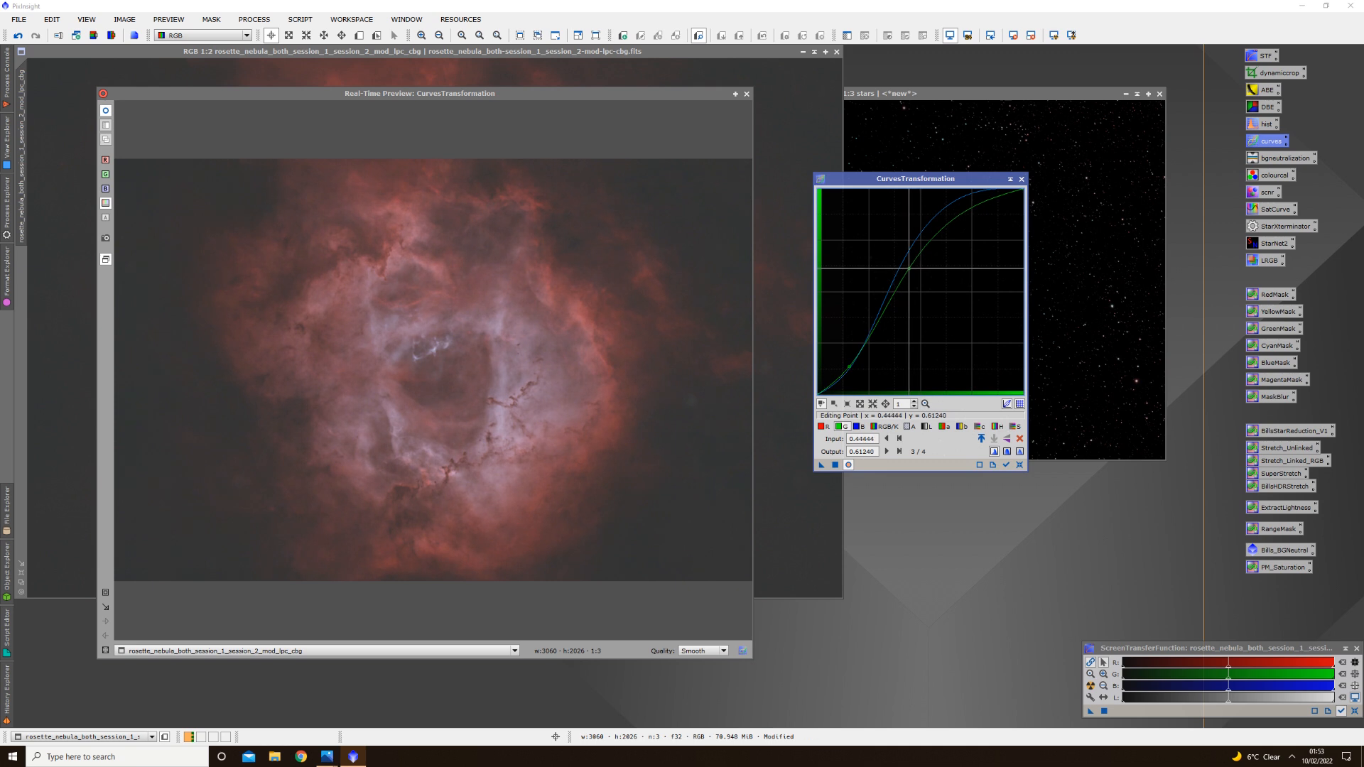
left_click(105, 113)
left_click(105, 113)
left_click(105, 114)
left_click(105, 114)
left_click(105, 114)
left_click(105, 114)
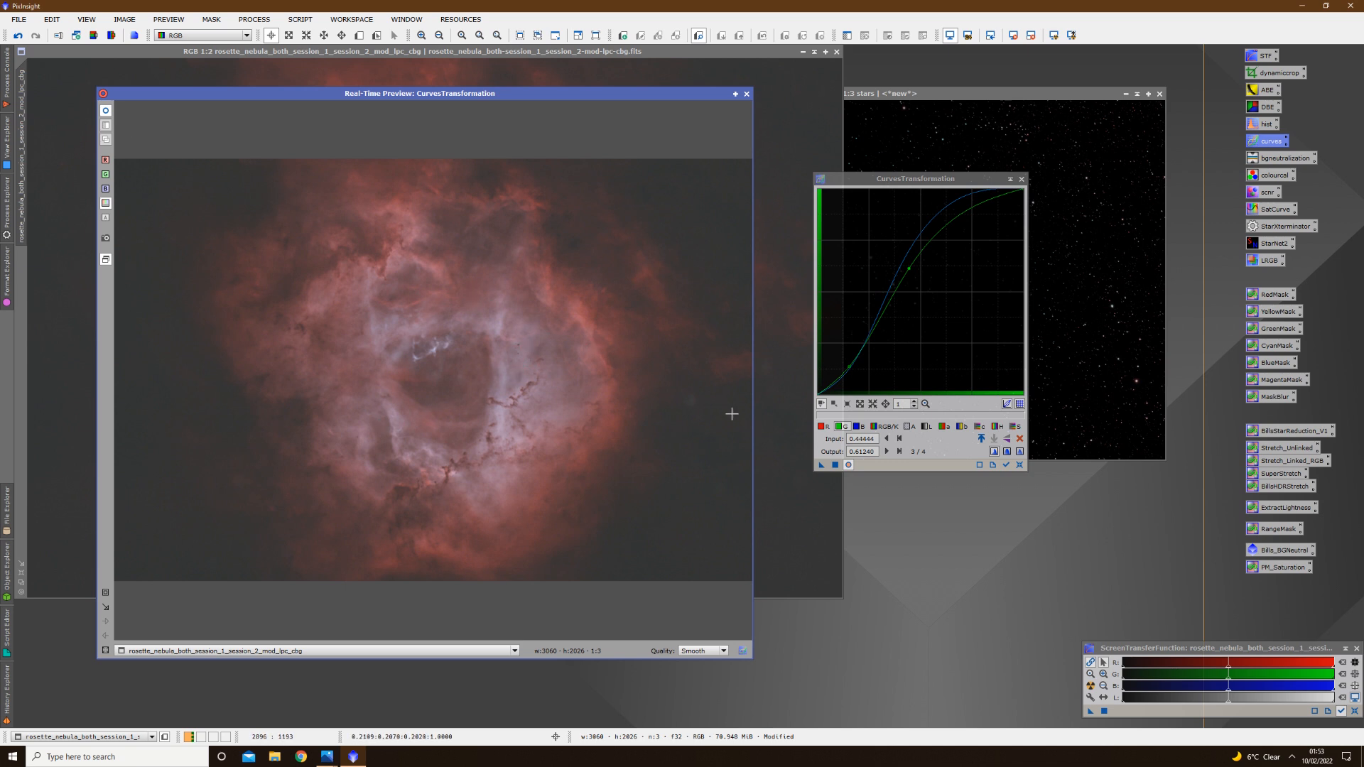
Apply the blue and green curves to the starless nebula image and compare the preview with and without a second application
left_click(836, 465)
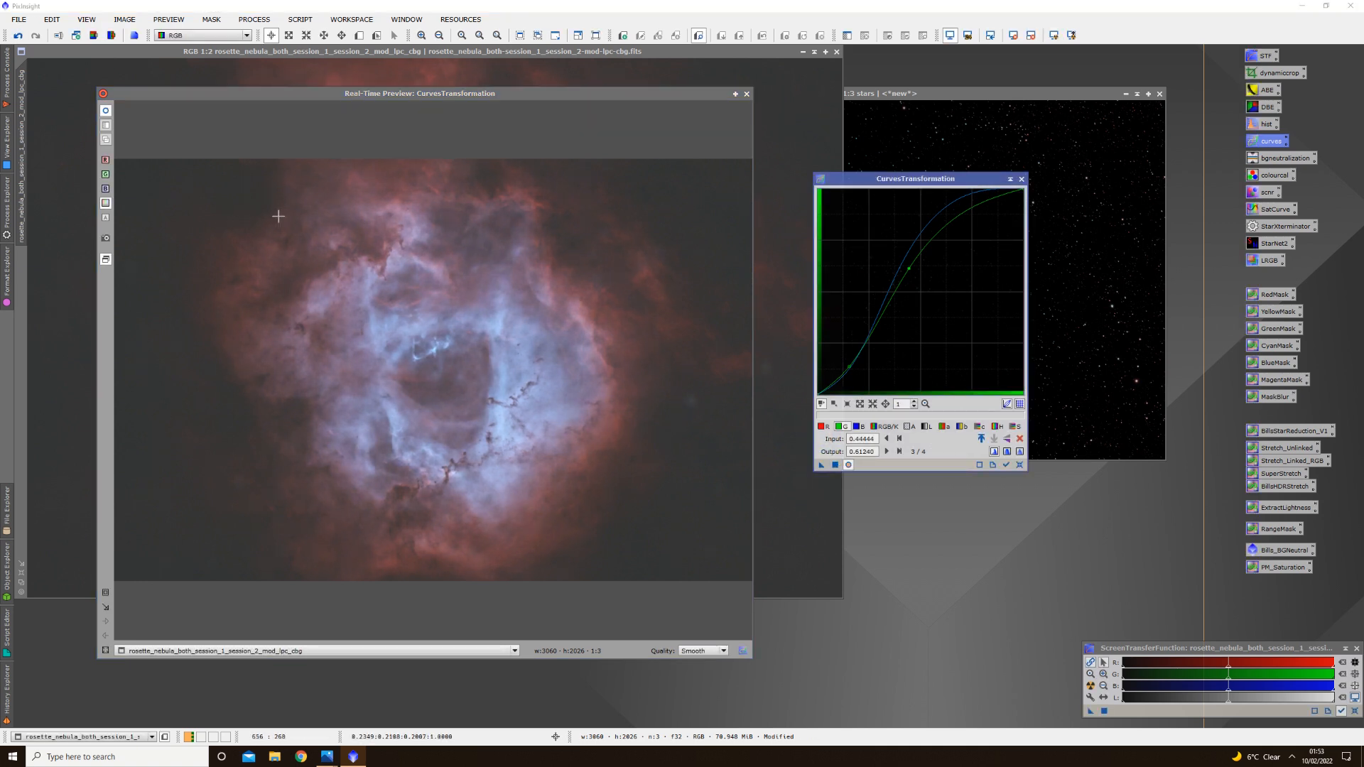
left_click(106, 110)
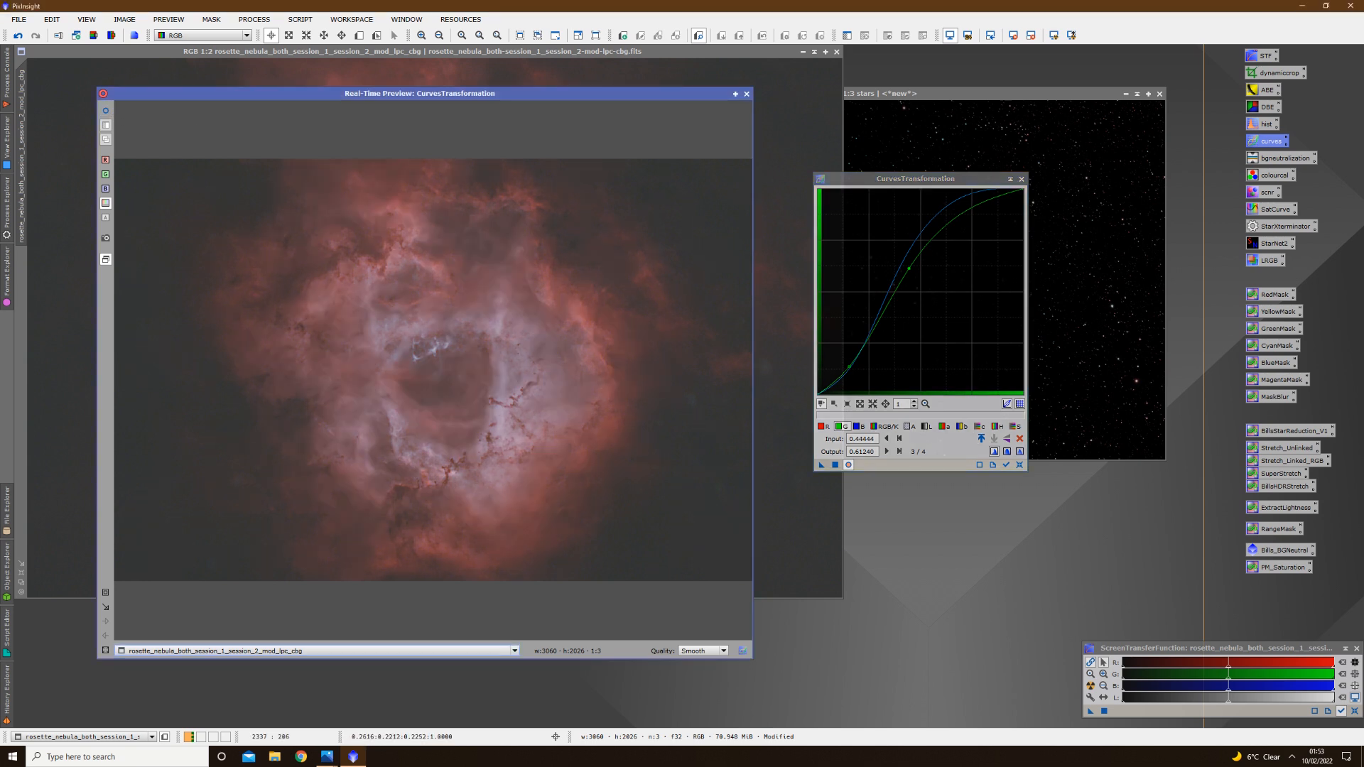
left_click(106, 110)
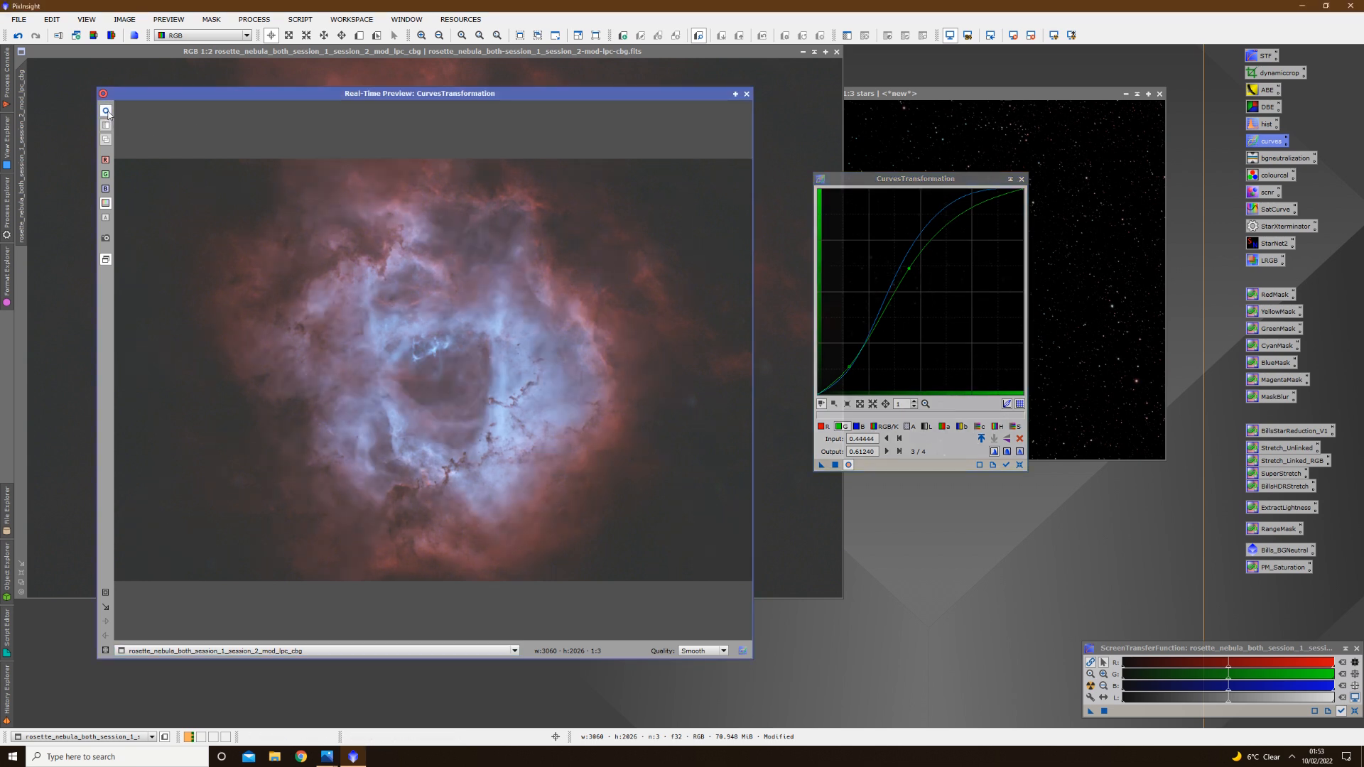
left_click(106, 110)
left_click(106, 111)
left_click(106, 110)
left_click(105, 110)
left_click(106, 110)
left_click(106, 110)
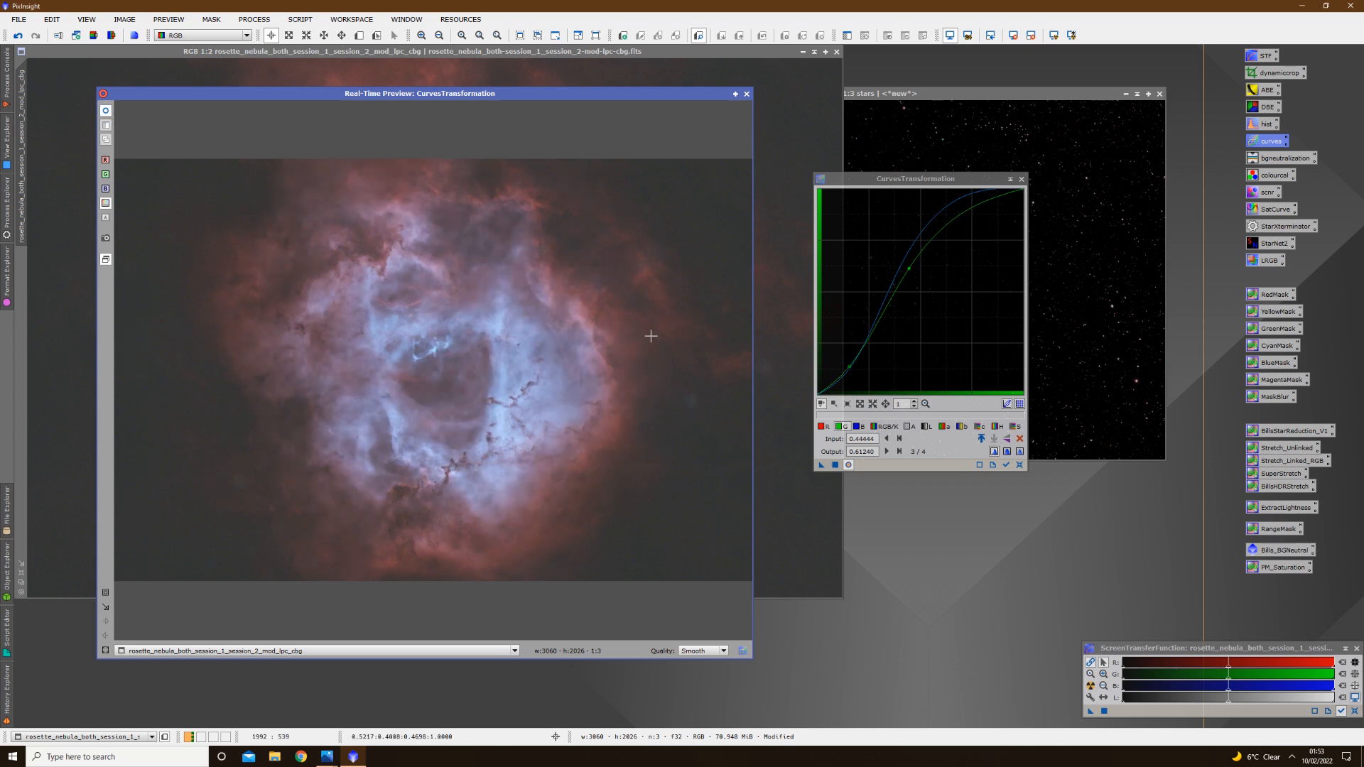
Apply the blue and green curves to the starless nebula image and reset all curves to linear
left_click(837, 465)
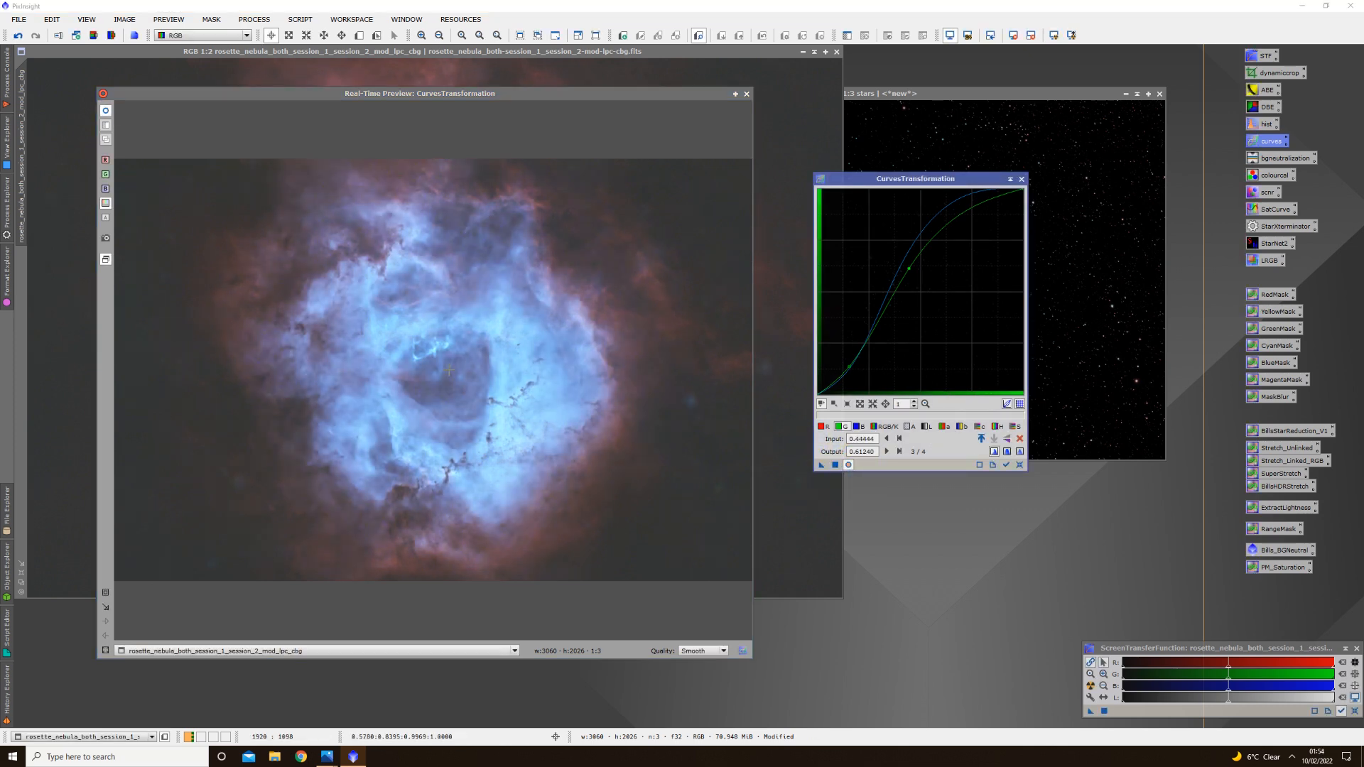
left_click(1019, 465)
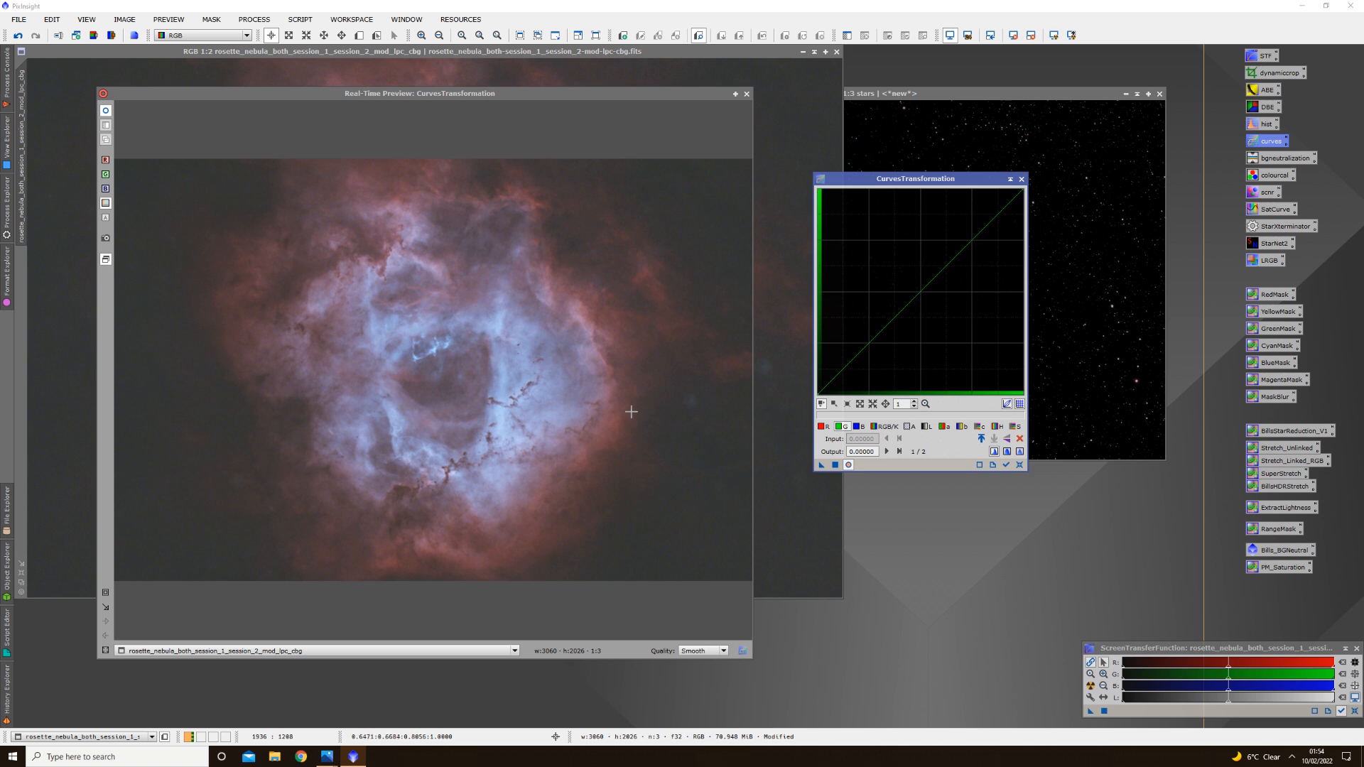
Raise the blue curve's midtones, set its shadow point to input 0.17313 and output 0.15762, and compare the preview with and without it
left_click(866, 426)
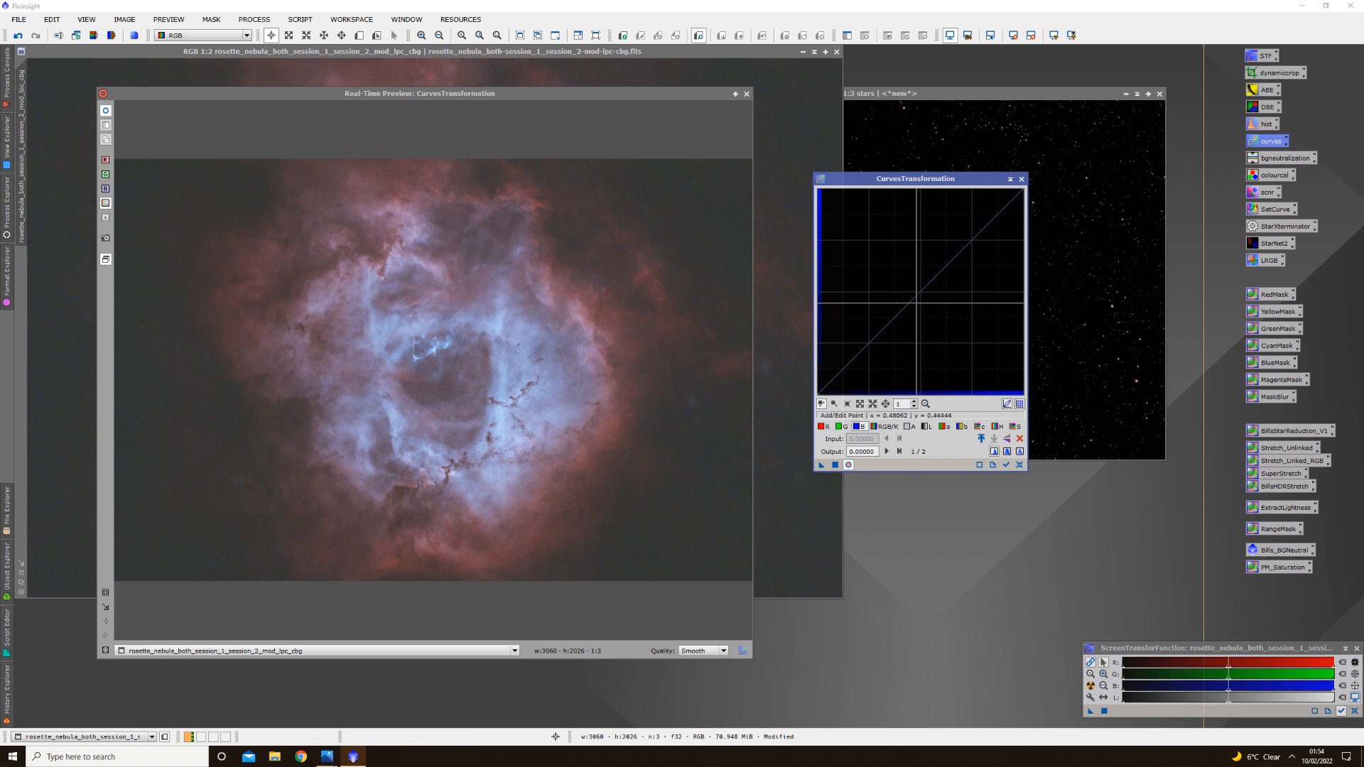
left_click_drag(919, 293, 922, 274)
left_click(852, 355)
left_click_drag(853, 355, 853, 362)
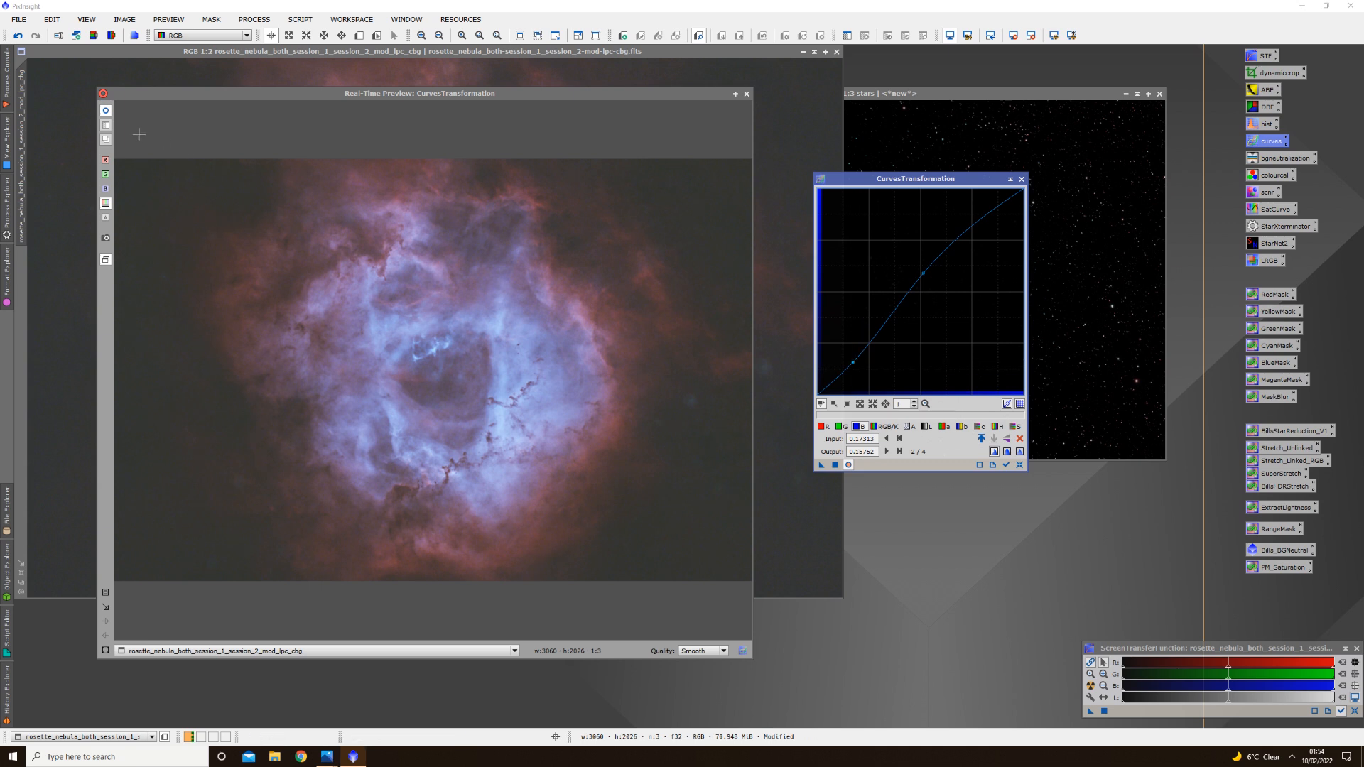
left_click(107, 113)
left_click(107, 113)
left_click(107, 113)
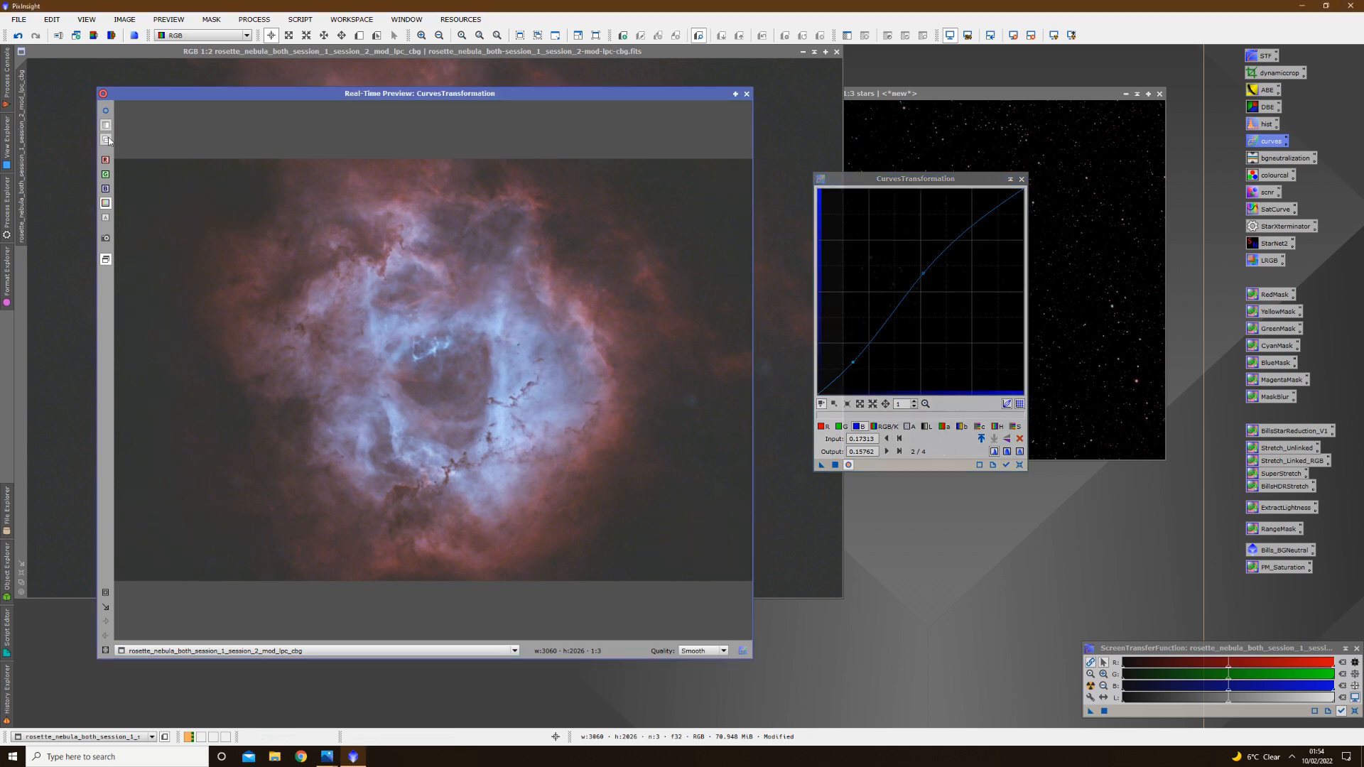
left_click(108, 113)
Shape the green curve with points at input 0.47287, output 0.53747 and input 0.15762, output 0.13437, comparing the preview with and without the curves
left_click(841, 426)
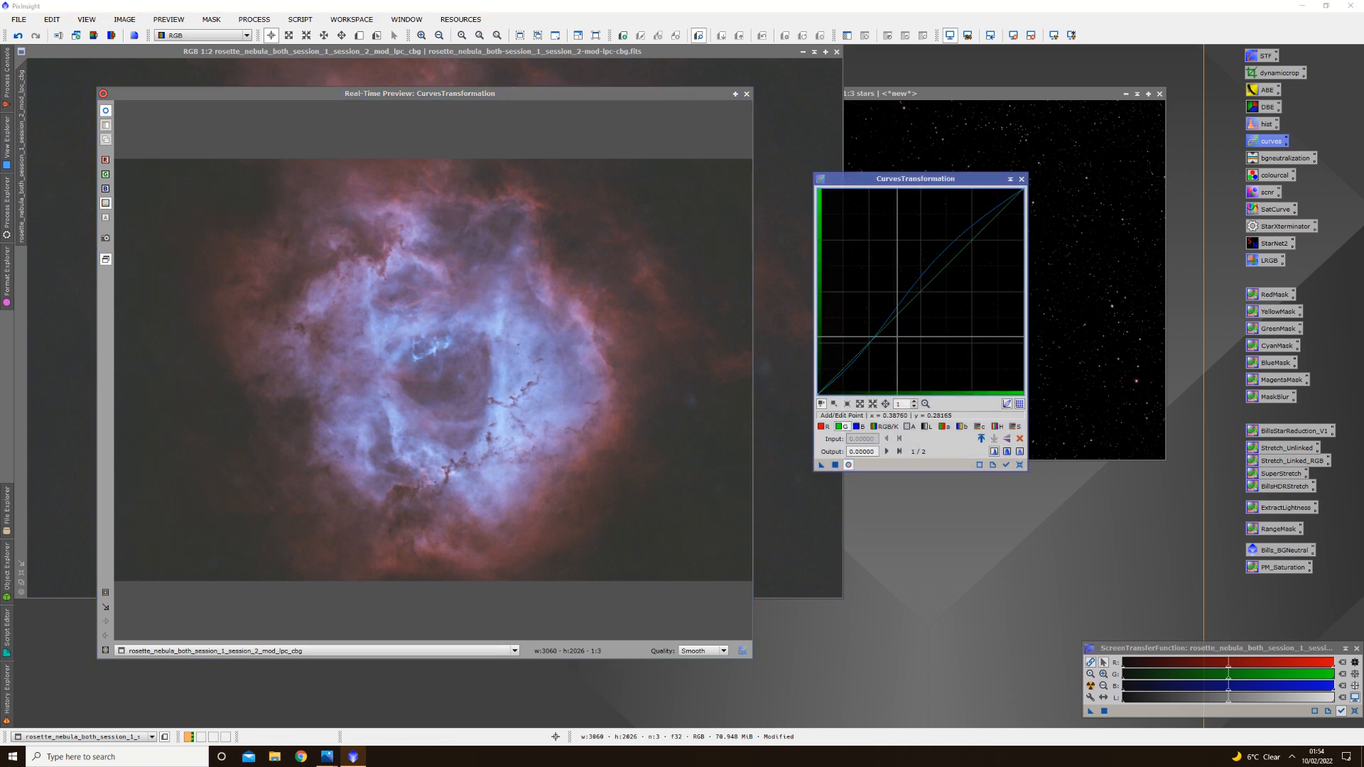
left_click_drag(916, 291, 917, 287)
left_click_drag(916, 285, 915, 284)
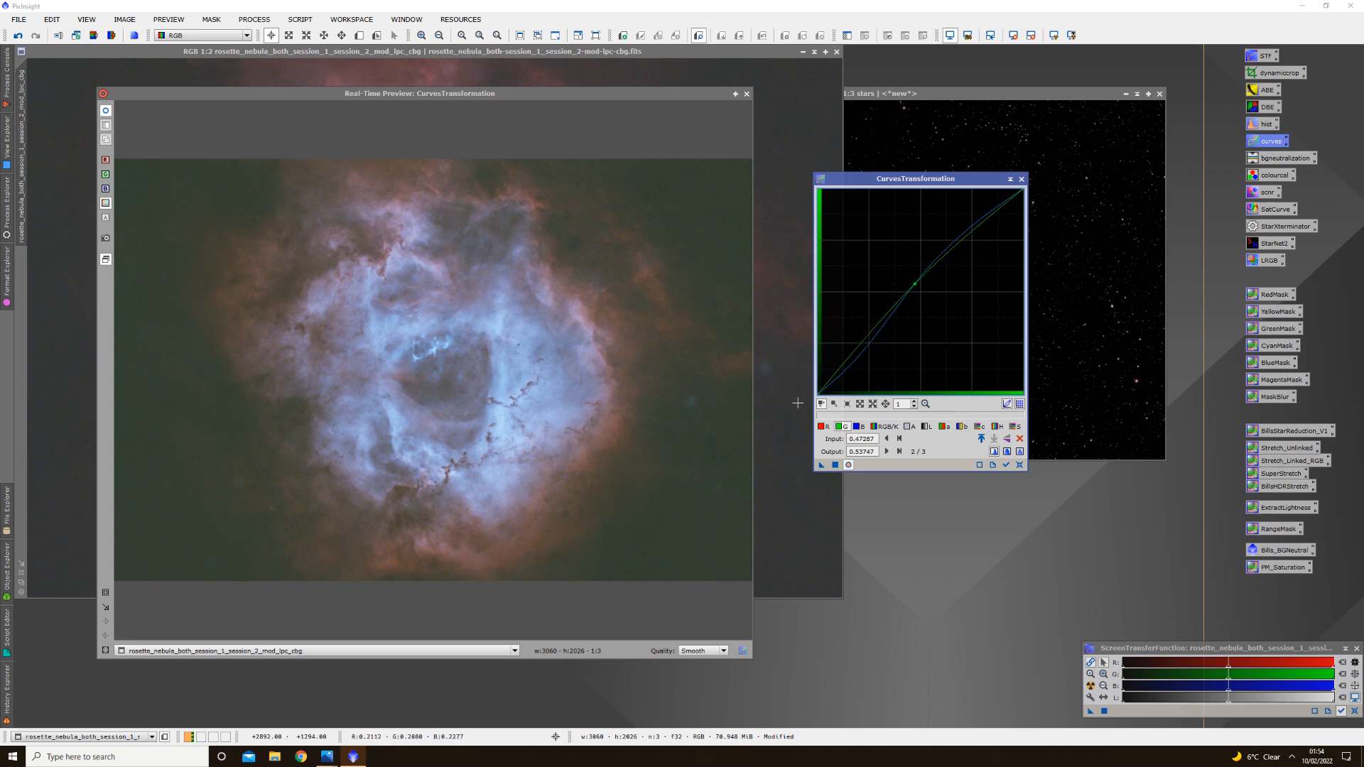
left_click(857, 355)
left_click_drag(856, 354, 850, 366)
left_click(107, 110)
left_click(108, 112)
left_click(109, 112)
left_click(106, 111)
left_click(107, 111)
left_click(107, 112)
left_click(107, 111)
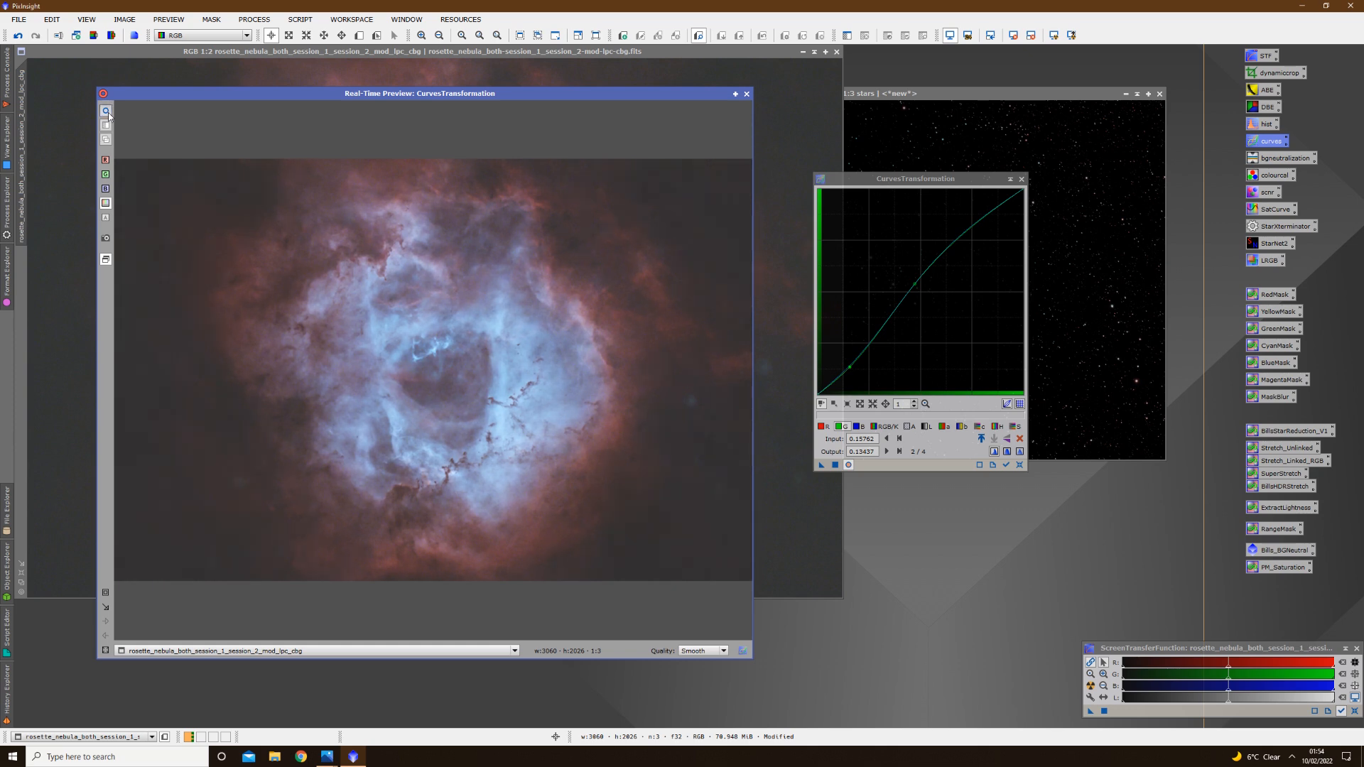
Move the green curve's shadow point to input 0.14987 and output 0.12661, and repeatedly compare the preview with and without the curves
left_click_drag(852, 366, 847, 366)
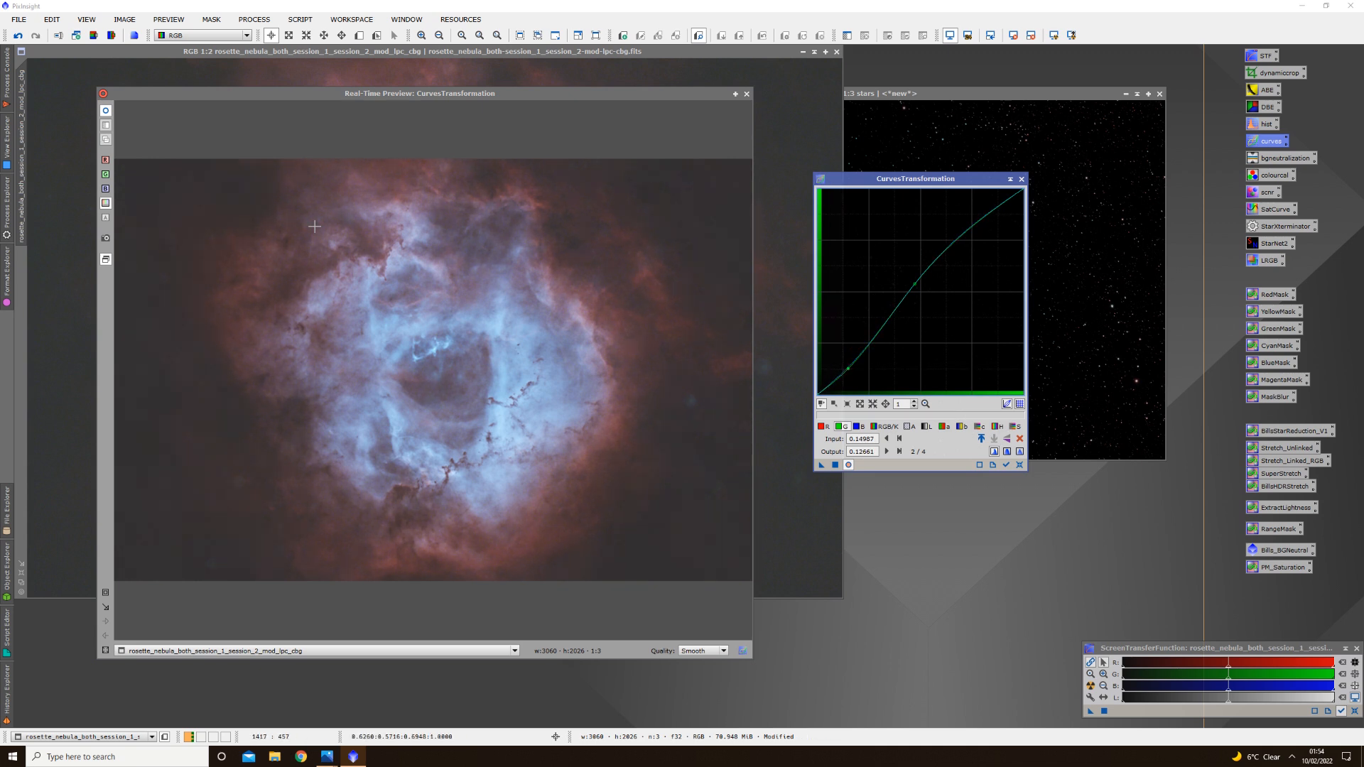
left_click(106, 111)
left_click(106, 110)
left_click(105, 111)
left_click(107, 110)
left_click(106, 111)
left_click(105, 111)
left_click(106, 111)
left_click(106, 110)
left_click(106, 111)
left_click(106, 111)
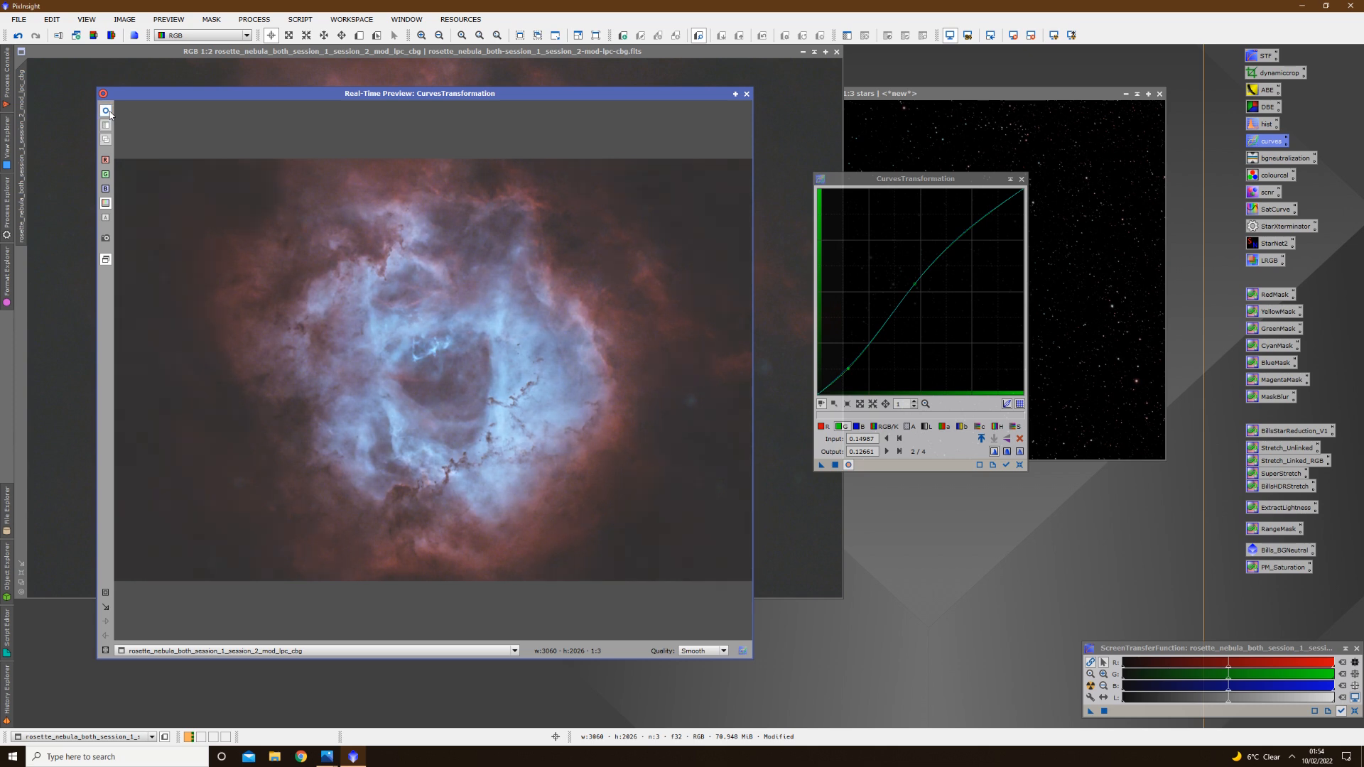
left_click(106, 110)
left_click(106, 111)
left_click(106, 111)
left_click(105, 110)
left_click(105, 111)
left_click(106, 111)
Apply the refined blue and green curves to the nebula image, then reset and close CurvesTransformation and its real-time preview
left_click(836, 467)
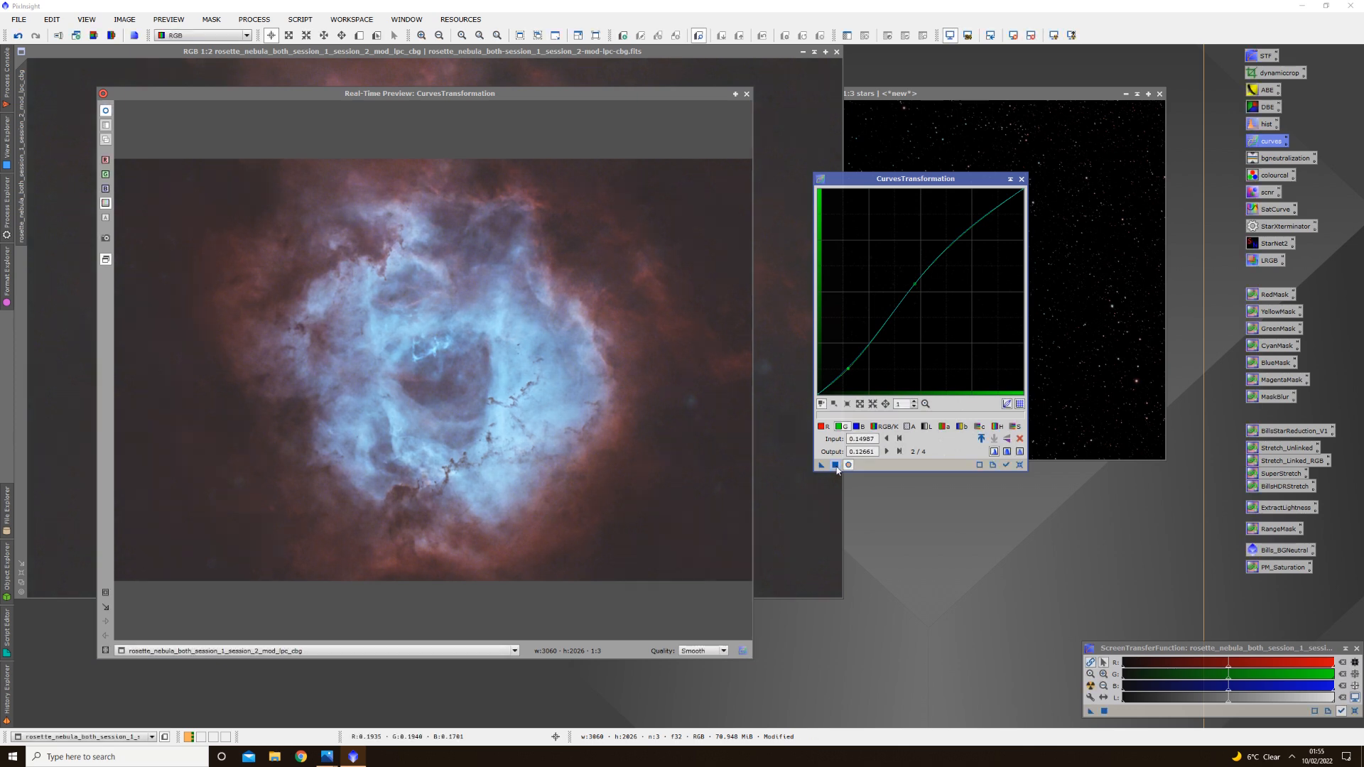
left_click(1020, 464)
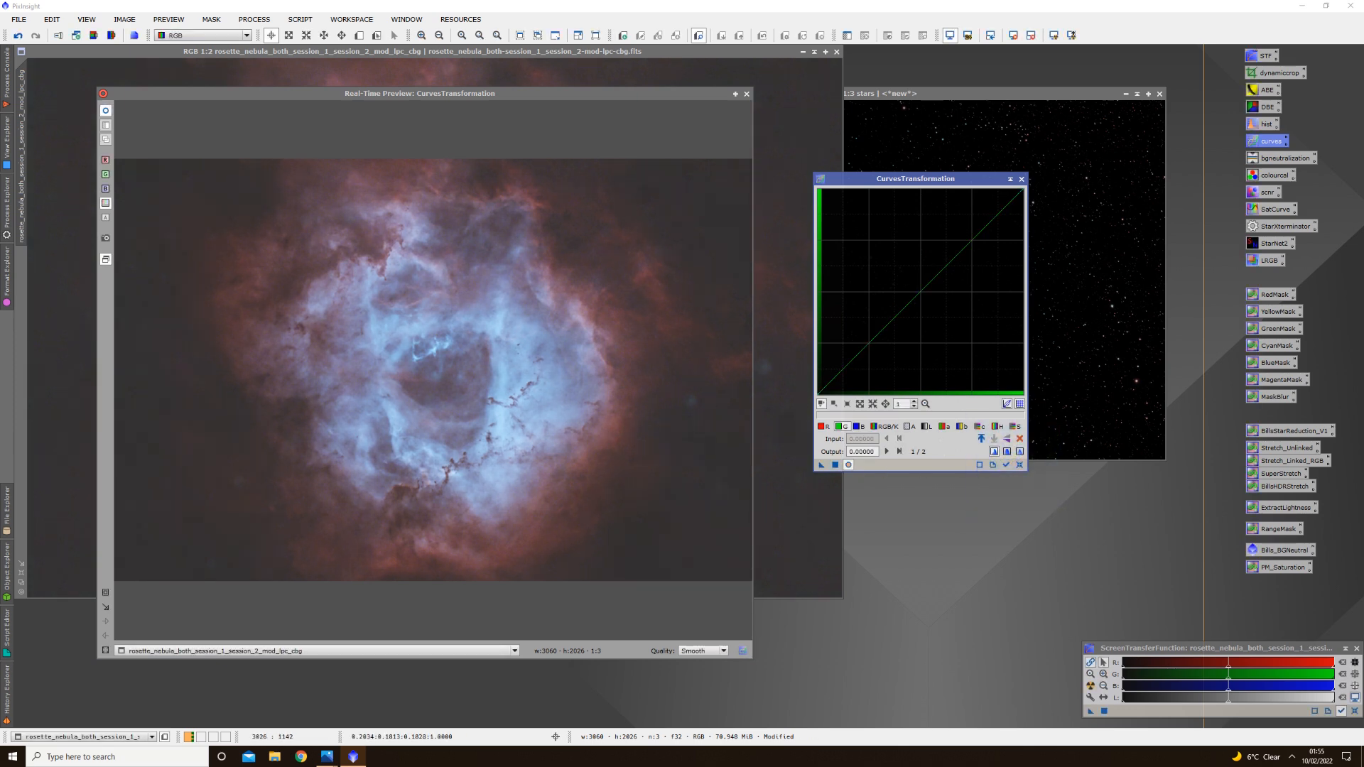
left_click(746, 93)
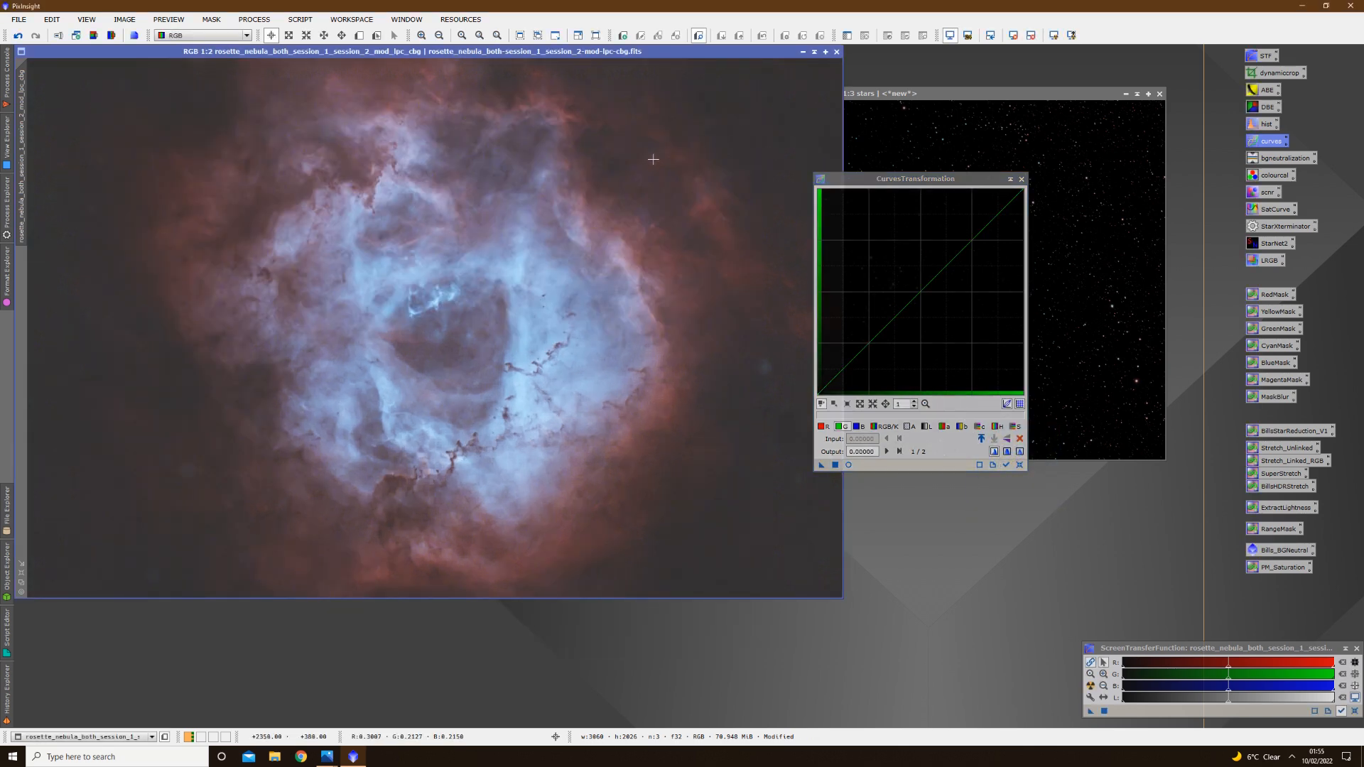
left_click(1023, 179)
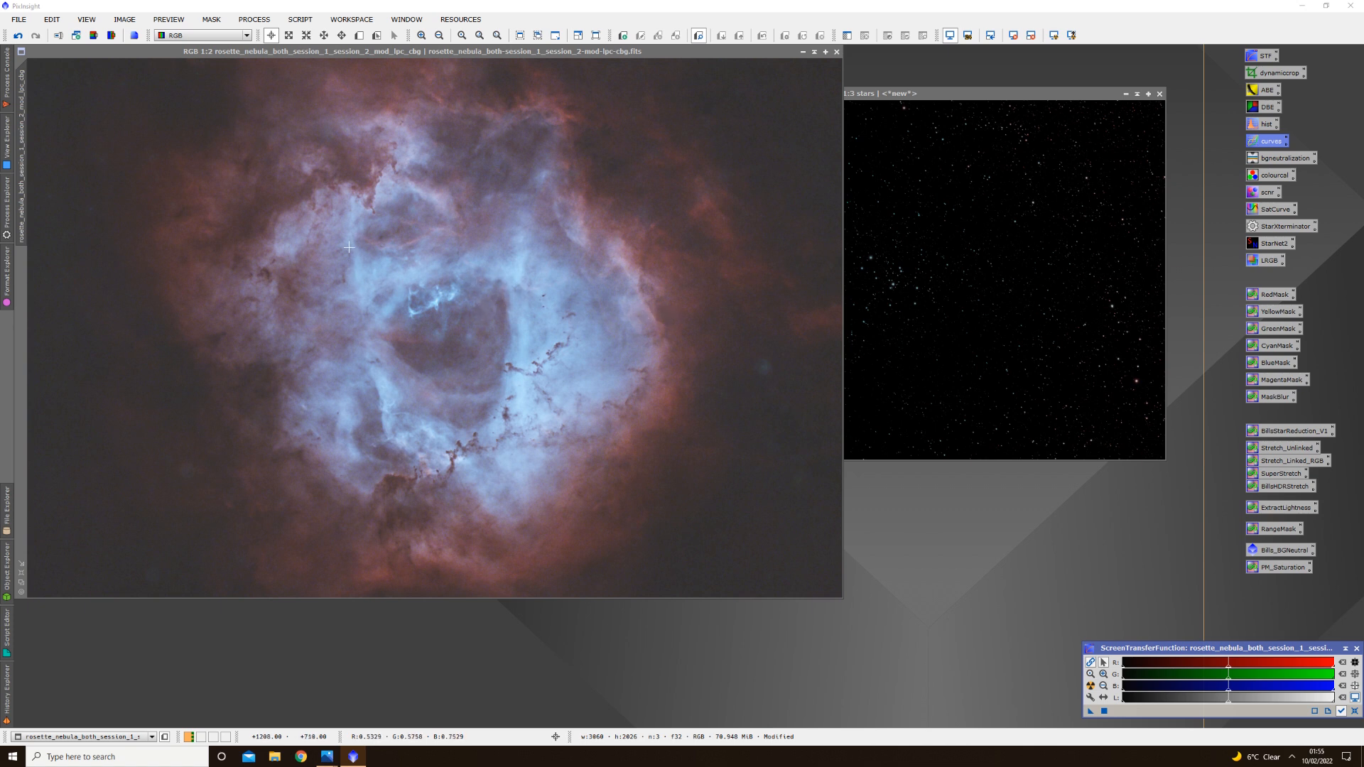
Extract the nebula image's RGB channels as separate grayscale images and rename the red channel image to r
left_click(111, 36)
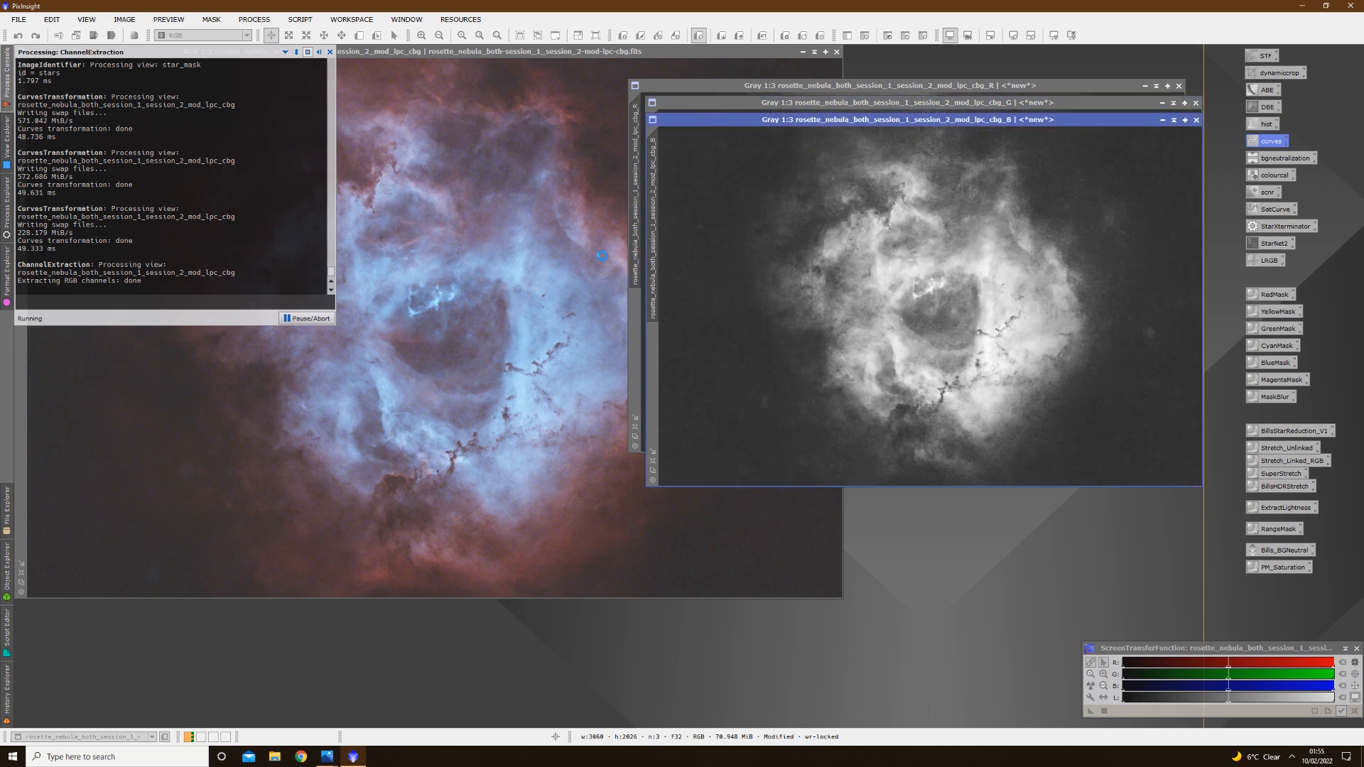
left_click_drag(893, 84, 360, 128)
right_click(436, 282)
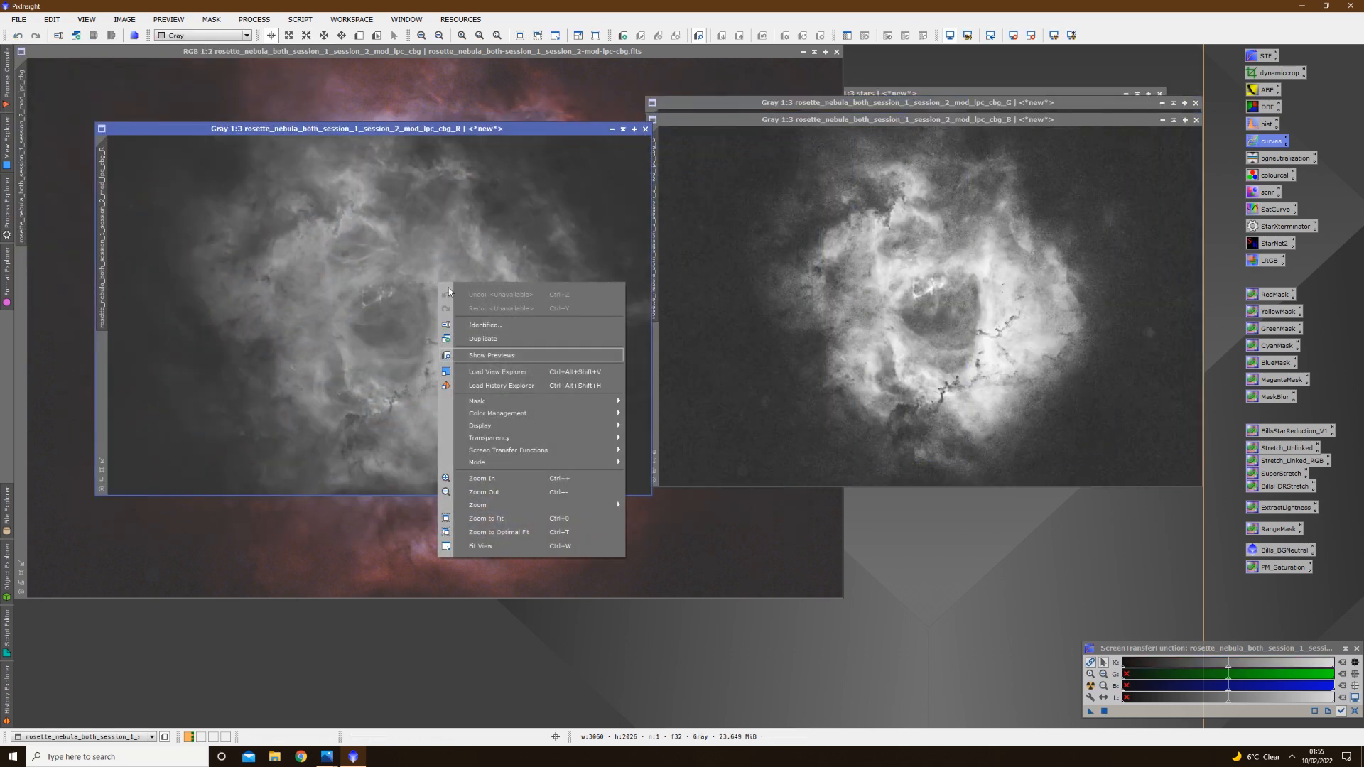
left_click(534, 326)
type("r")
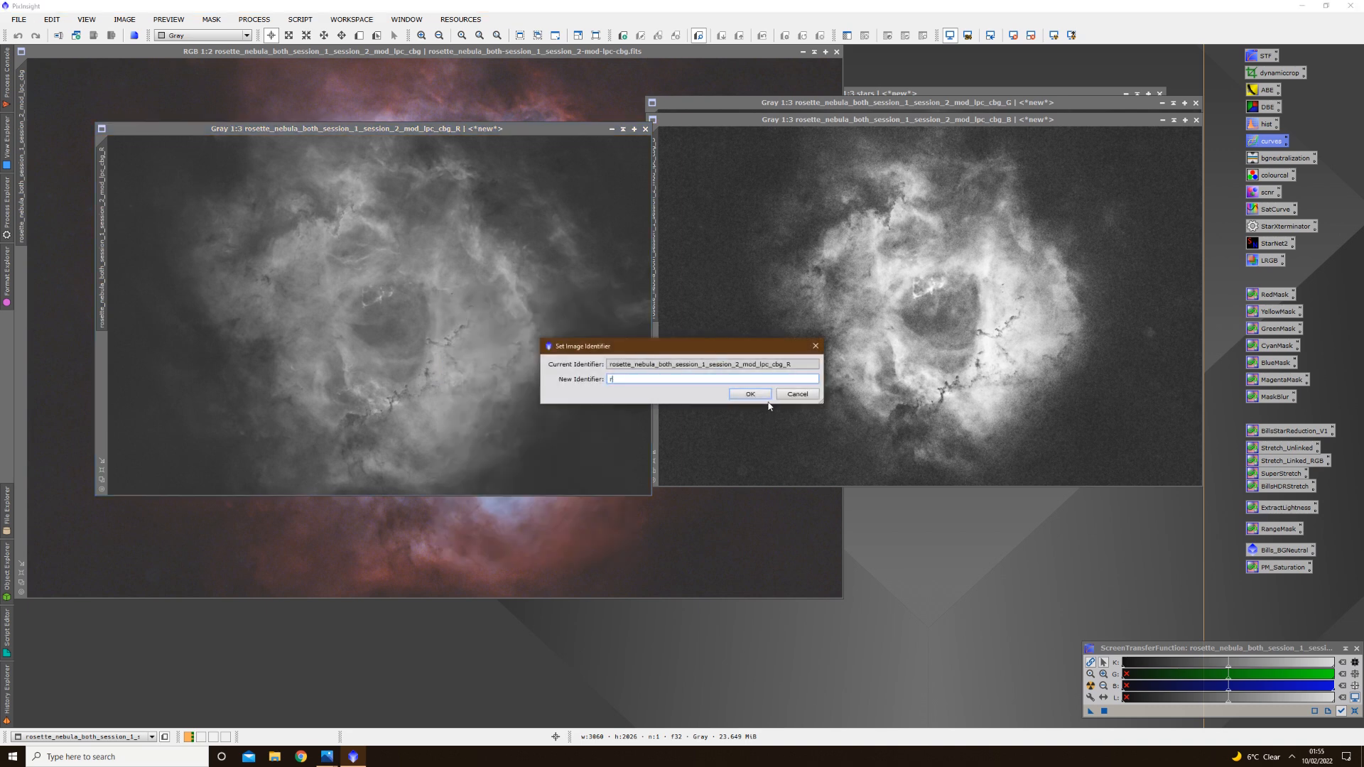
left_click(749, 394)
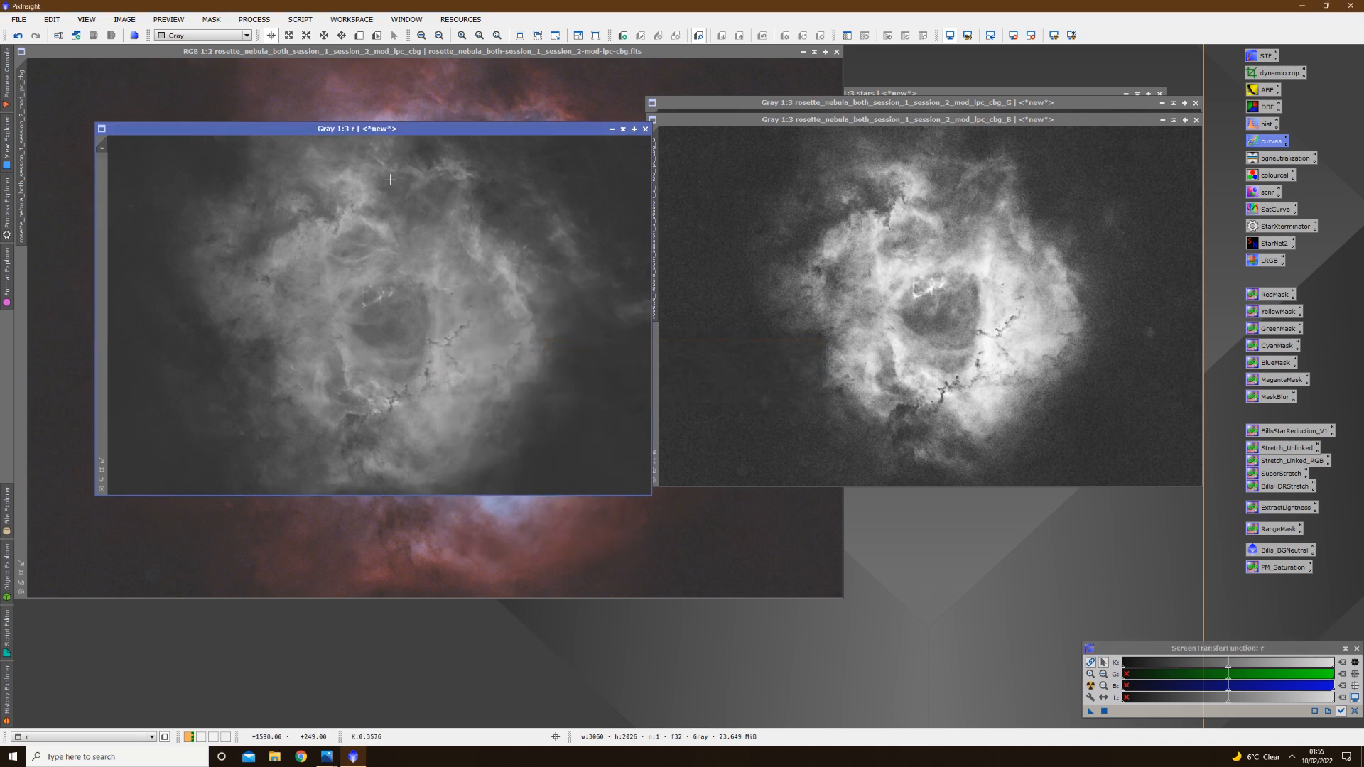
Move the red and blue channel windows apart and rename the blue channel image to b
left_click_drag(411, 135, 352, 85)
left_click_drag(1010, 125, 734, 244)
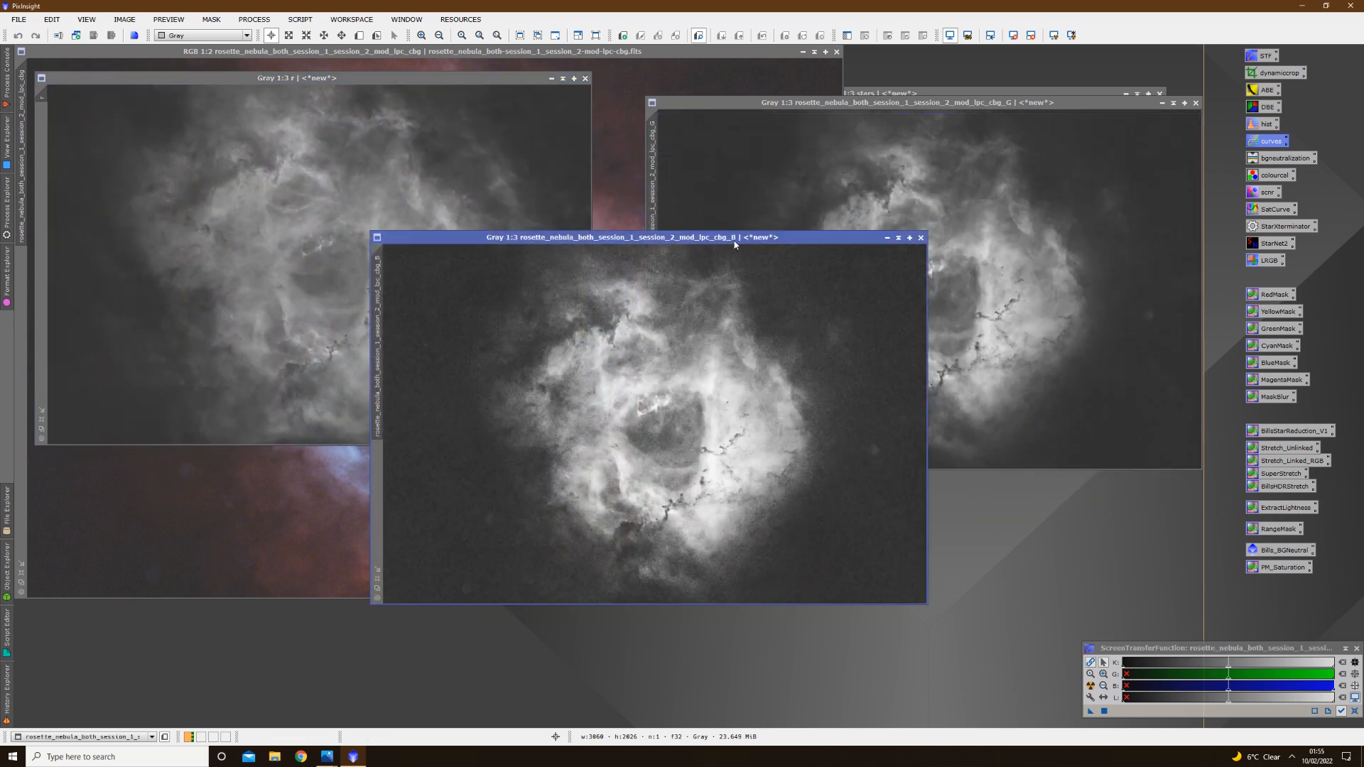
right_click(644, 389)
left_click(693, 433)
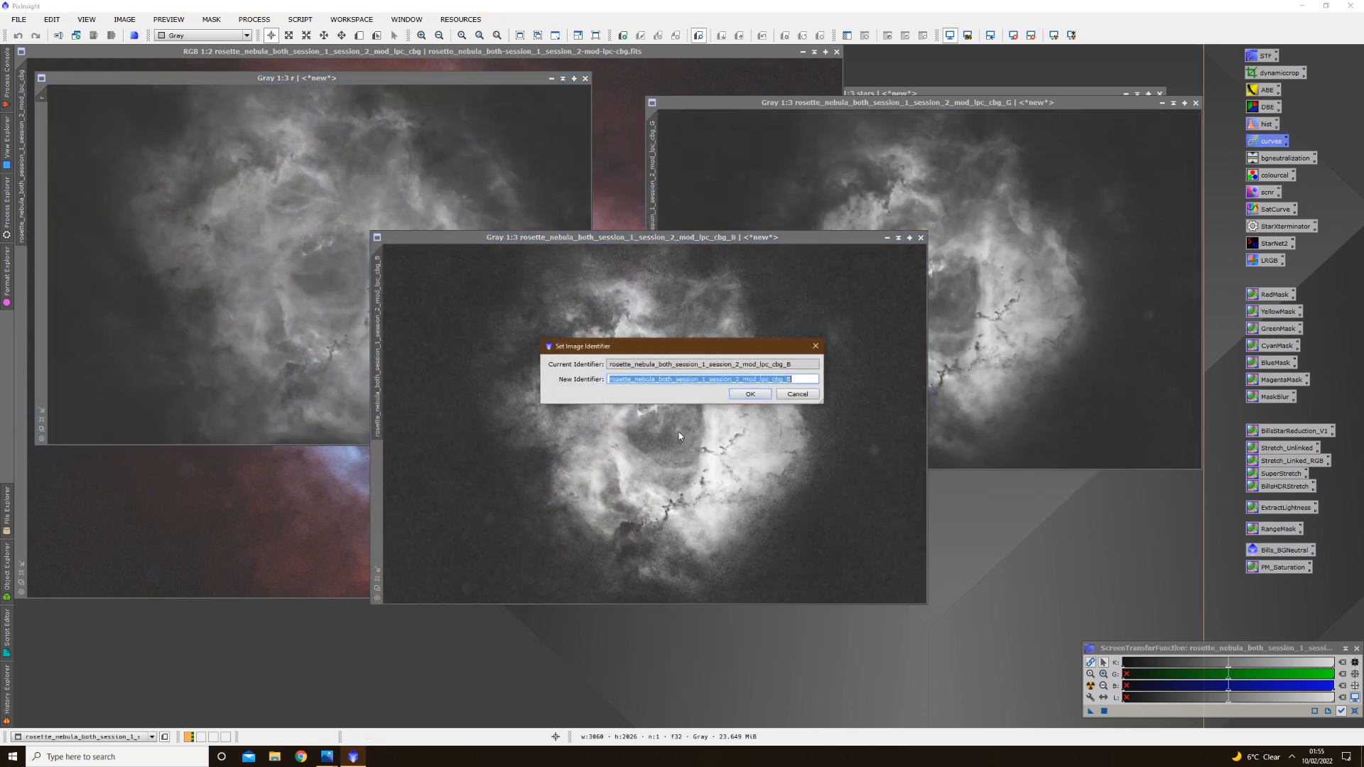
type("b")
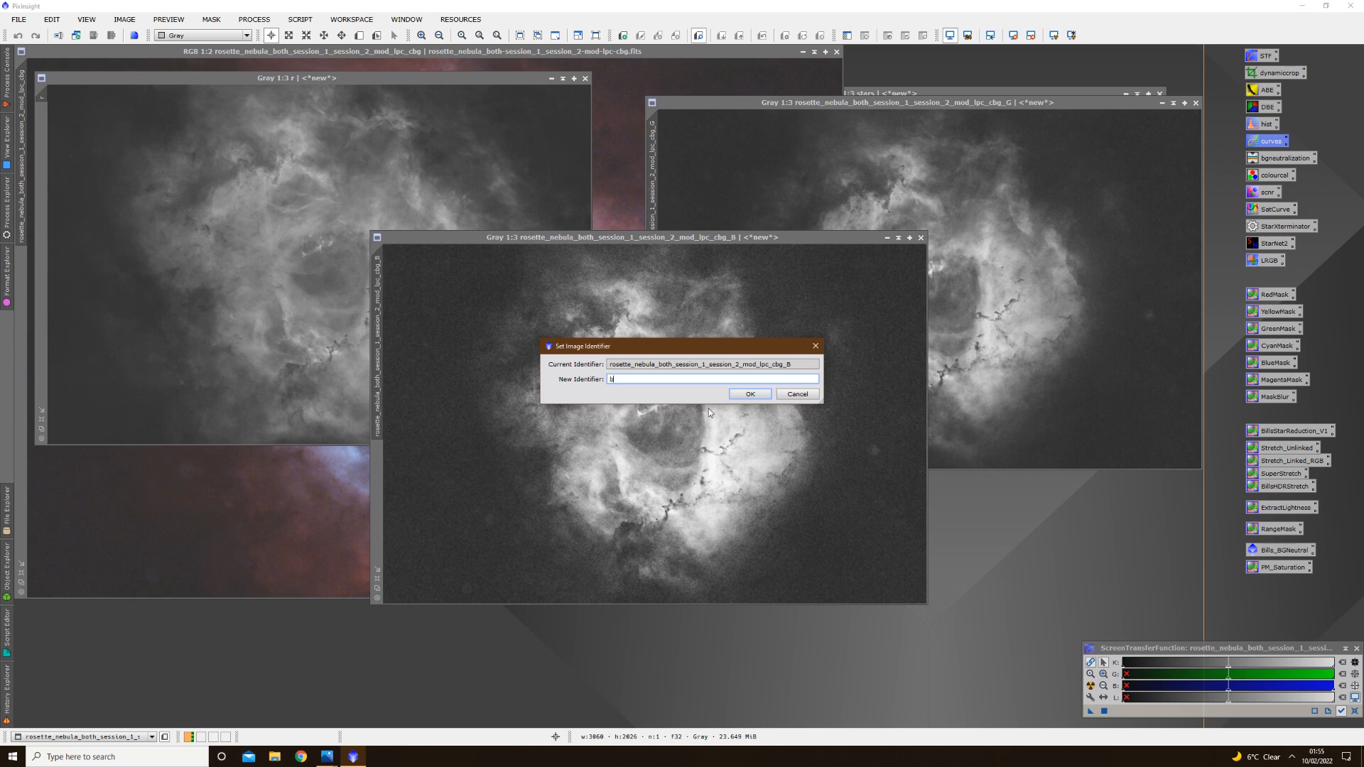
left_click(750, 395)
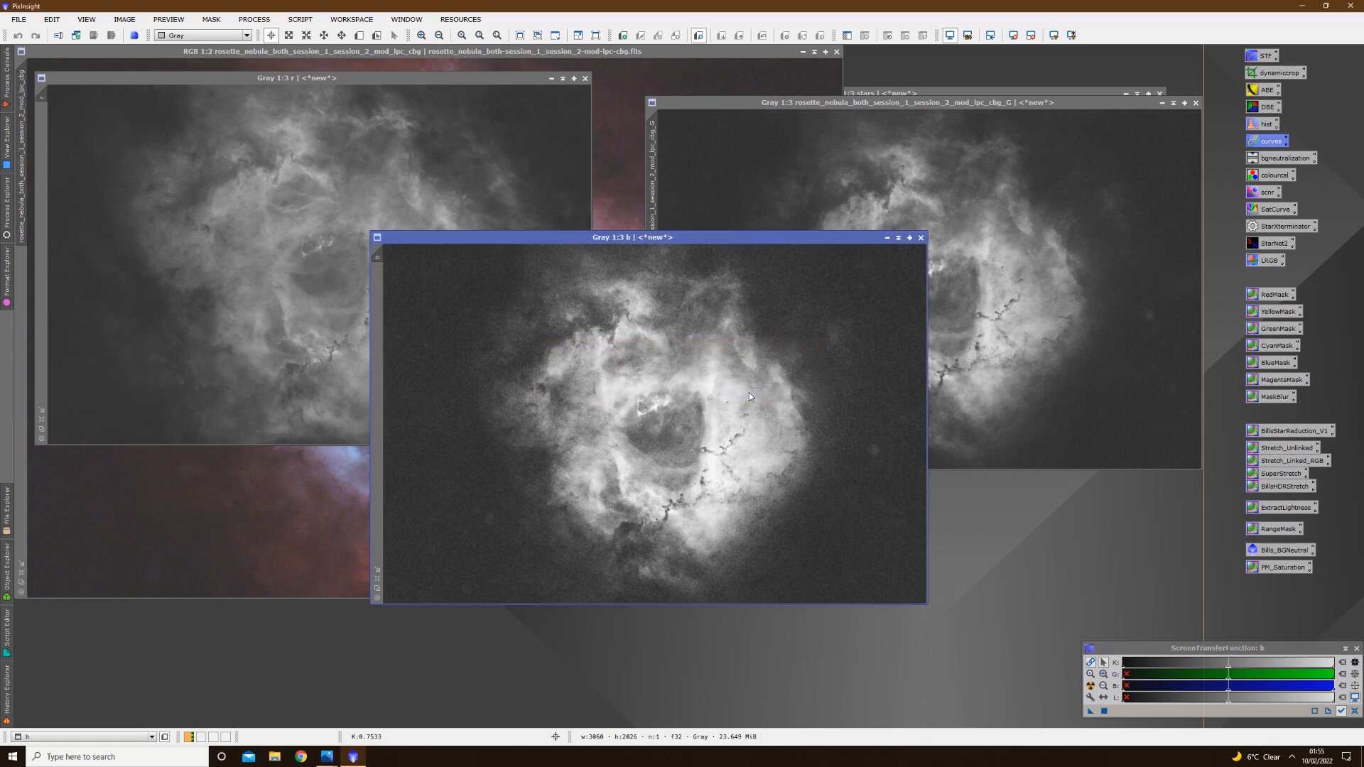
Rename the green channel image to g
left_click(895, 190)
right_click(879, 248)
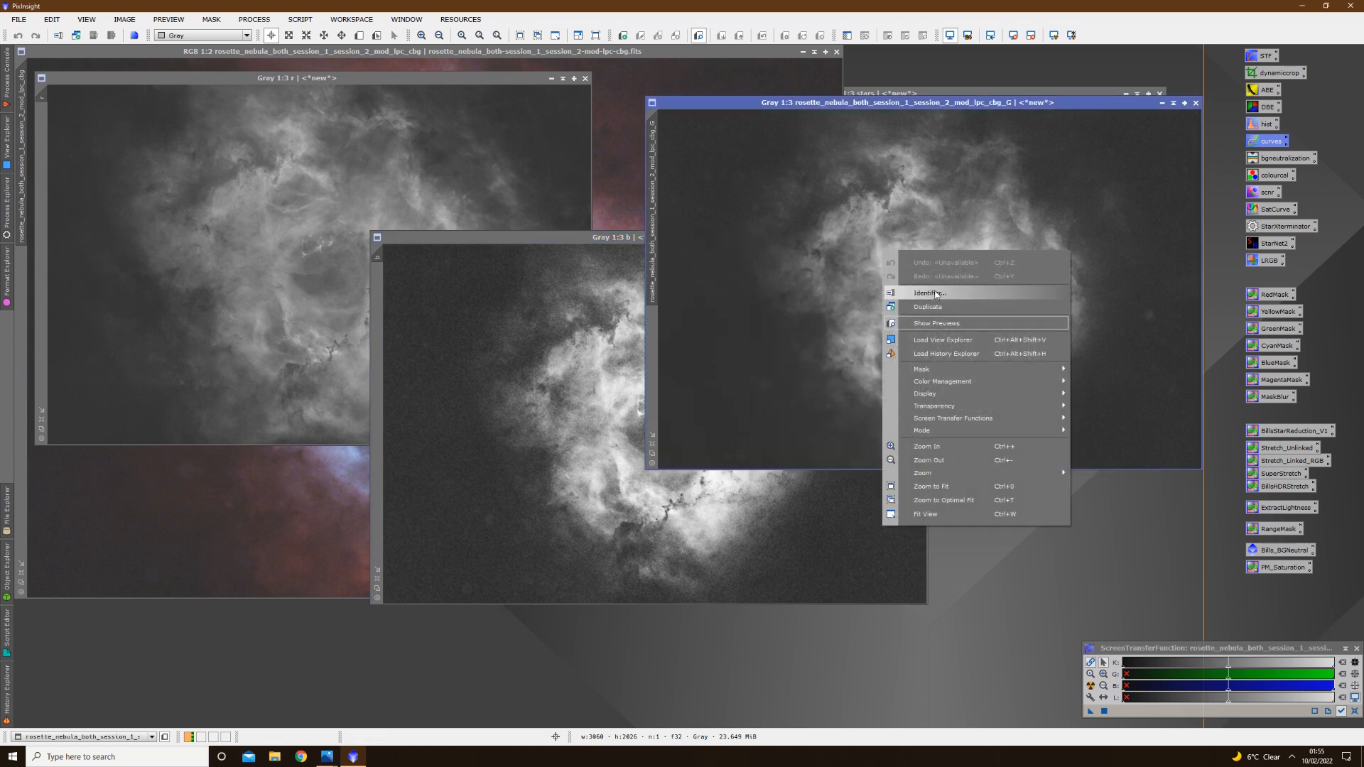
left_click(934, 290)
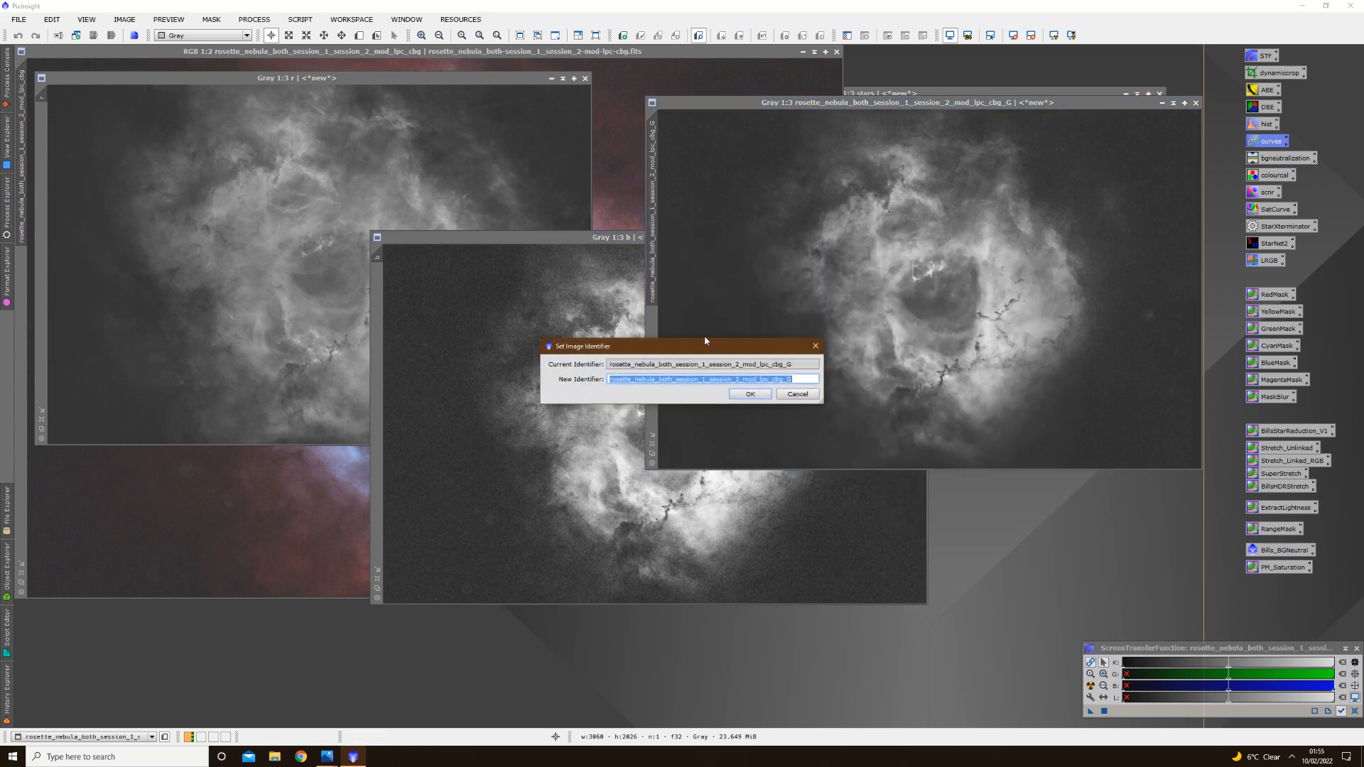
type("g")
left_click(750, 394)
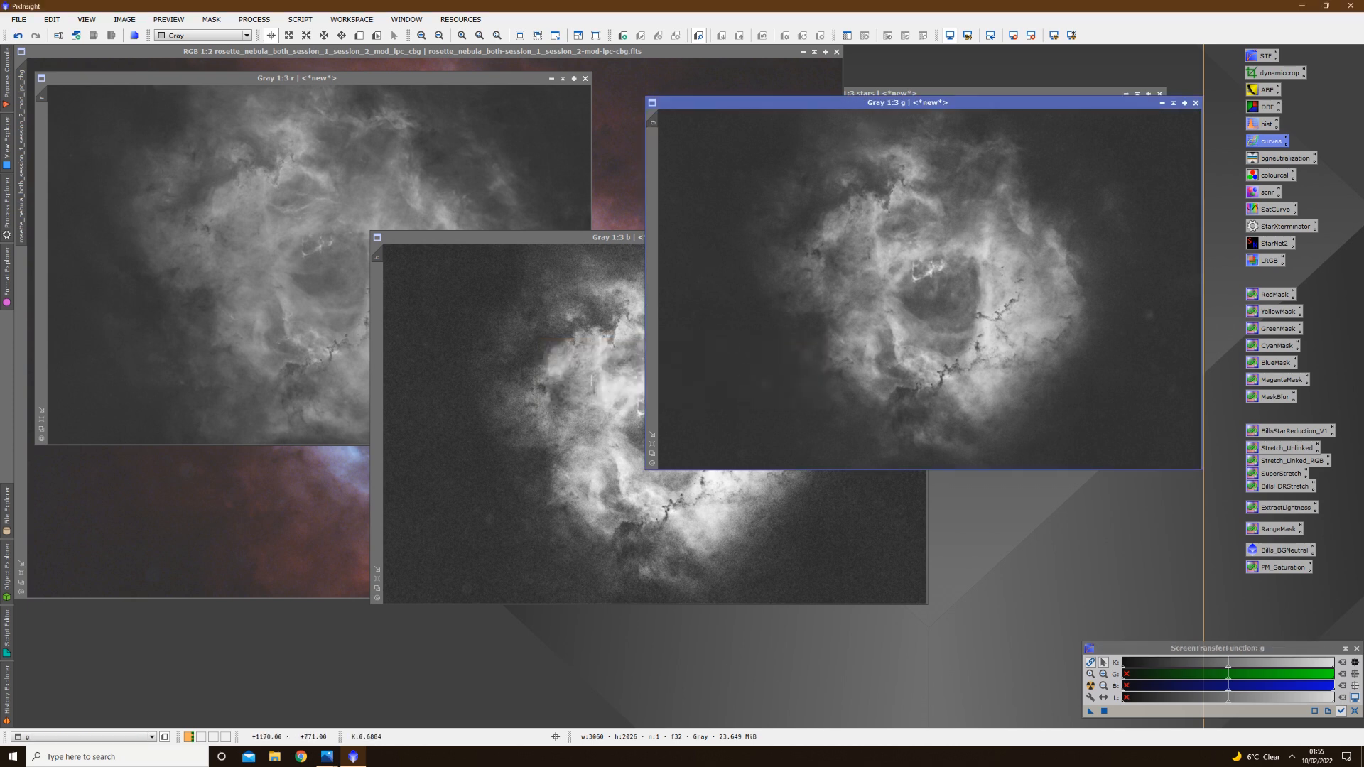
Run PixelMath from reset settings with the expression b*0.5+g*0.5, creating a new image from the blue and green channels
left_click(590, 382)
left_click_drag(644, 237, 409, 138)
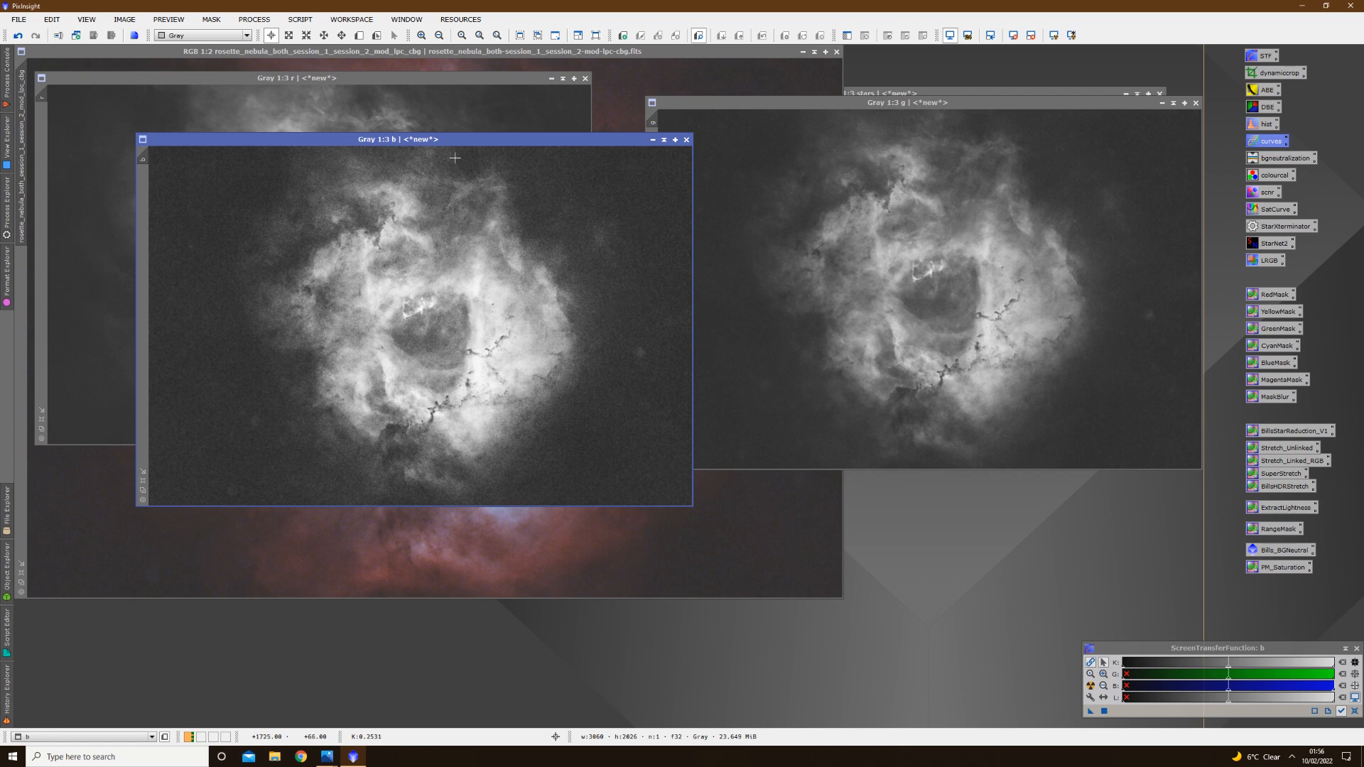
left_click(271, 22)
mouse_move(338, 429)
left_click(426, 428)
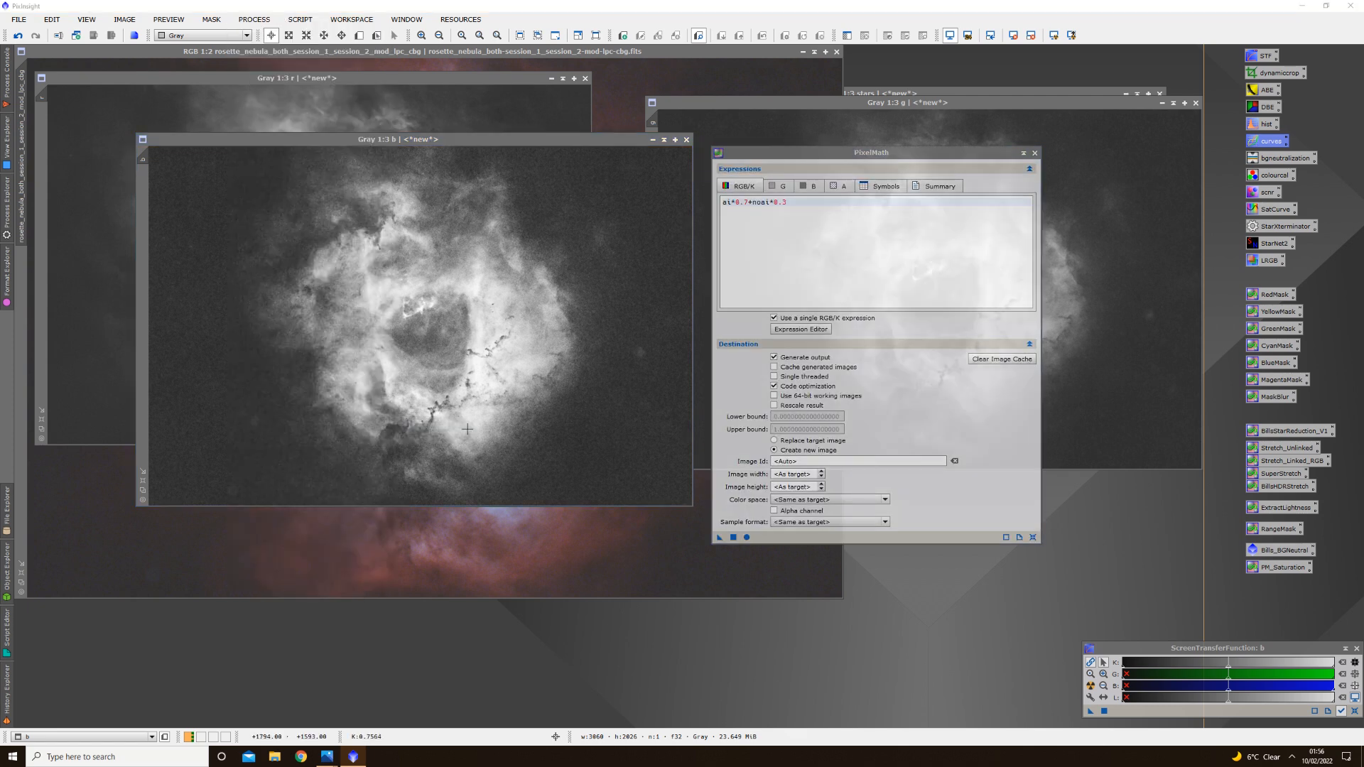
left_click(1033, 537)
left_click(775, 451)
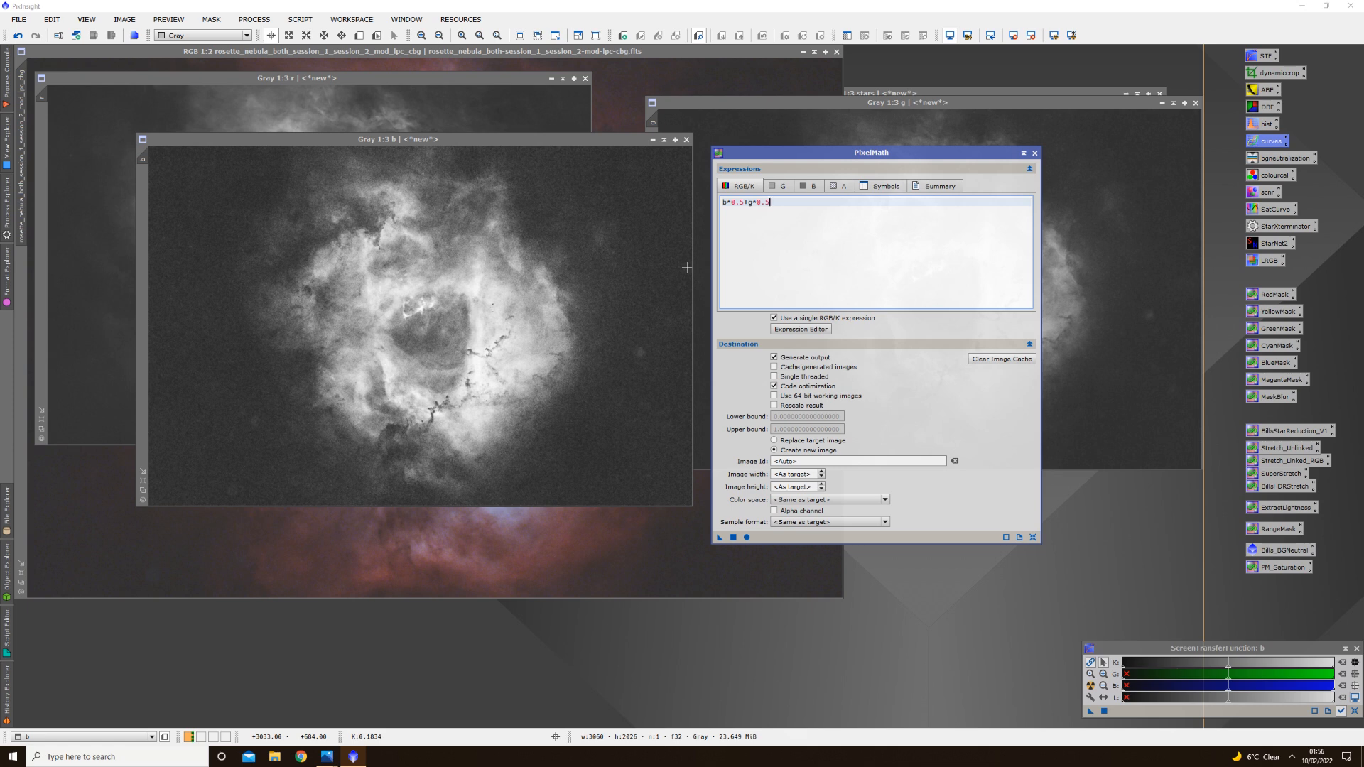
left_click(734, 538)
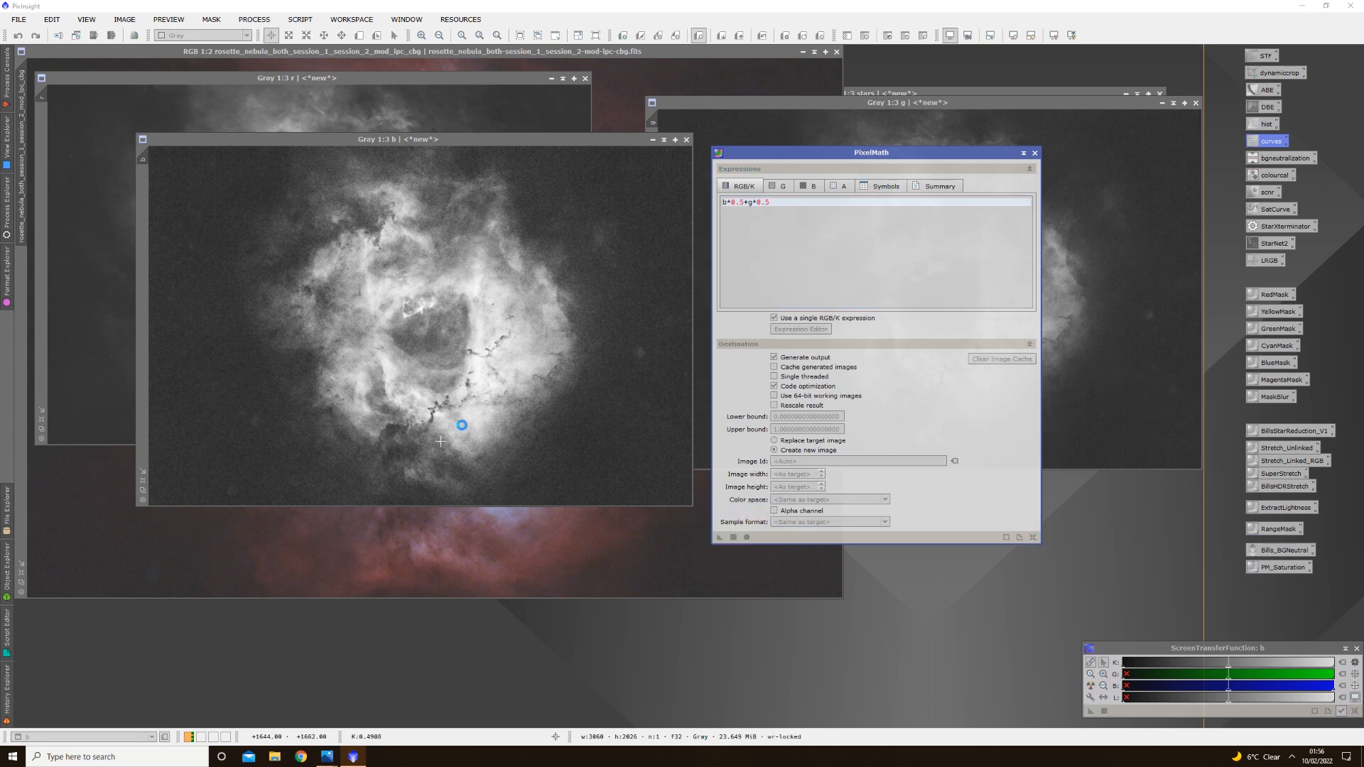
Move the blended image and PixelMath aside and compare the blend with the blue and green channel images
left_click_drag(384, 137, 496, 175)
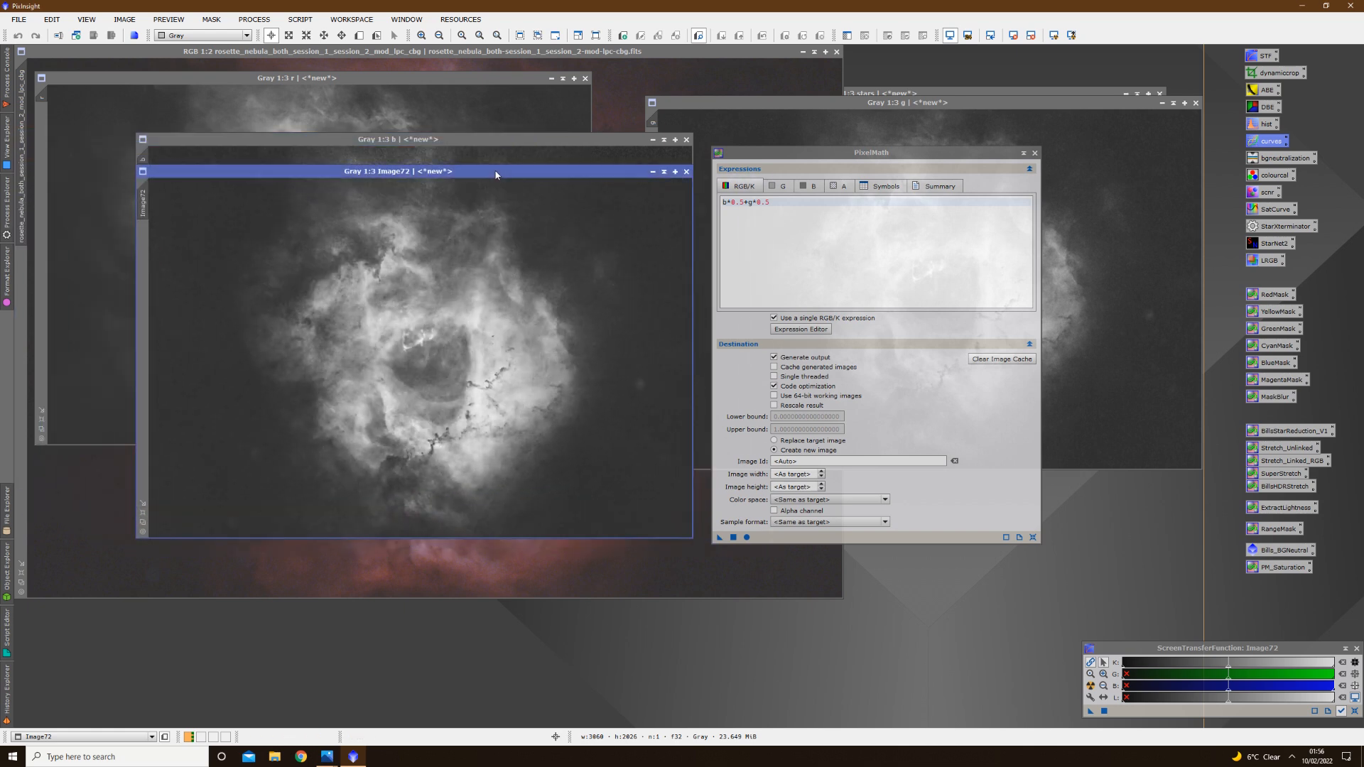
left_click_drag(496, 177, 761, 206)
left_click_drag(1005, 155, 259, 415)
left_click(469, 177)
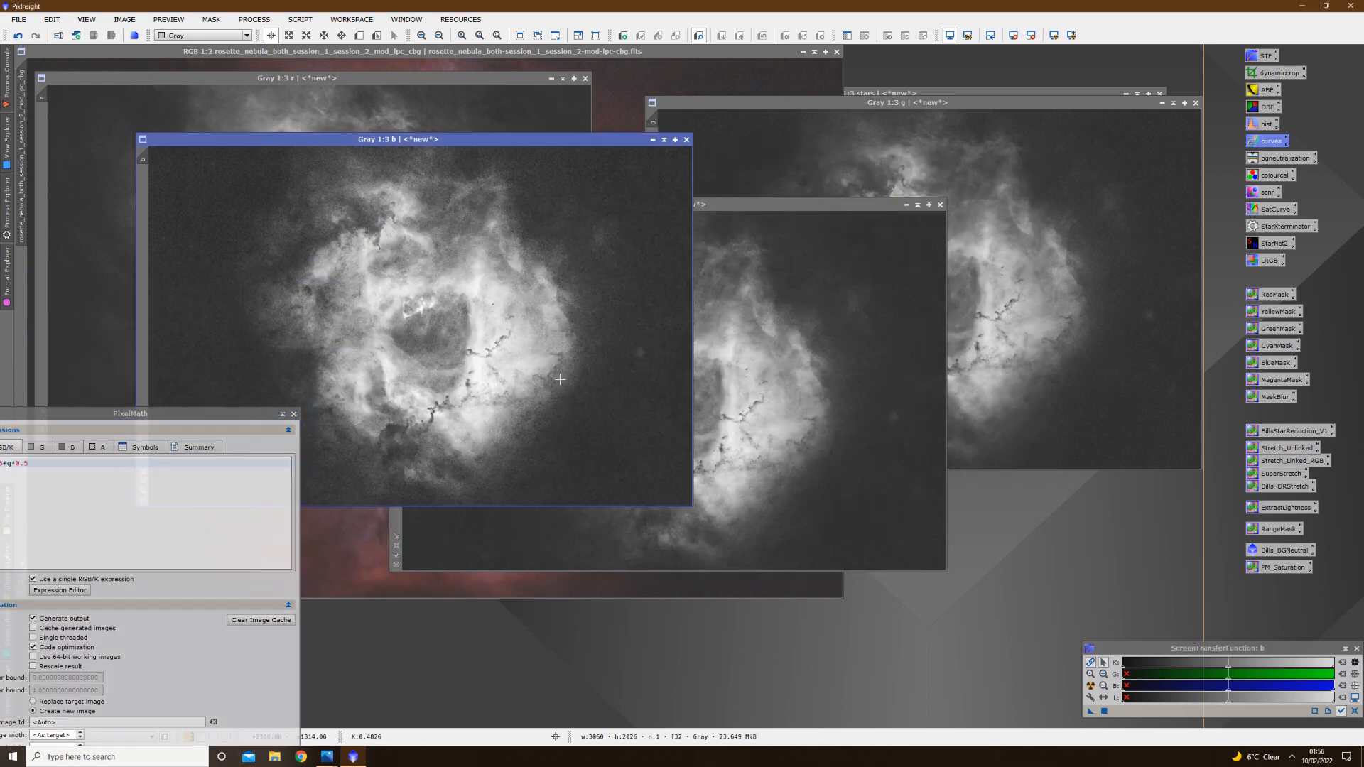
left_click(702, 344)
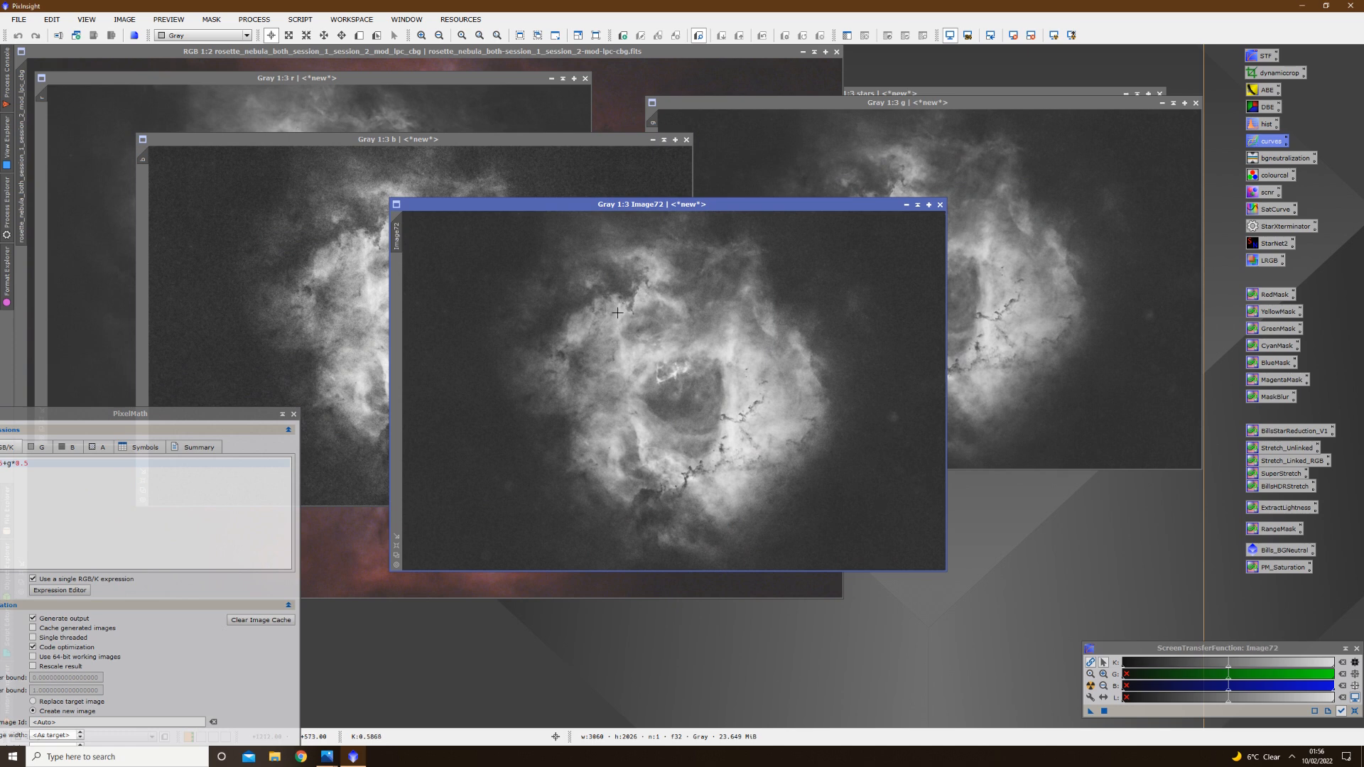
left_click(976, 270)
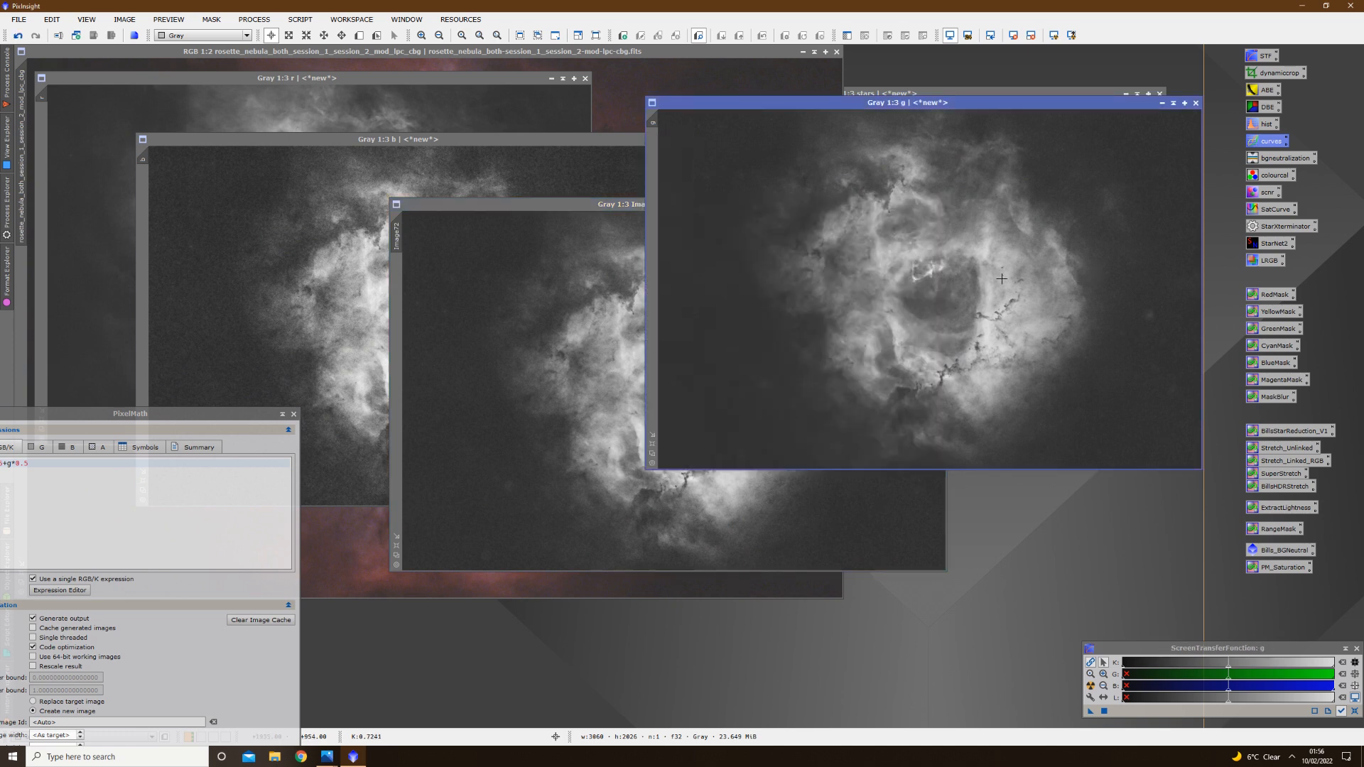
left_click(587, 371)
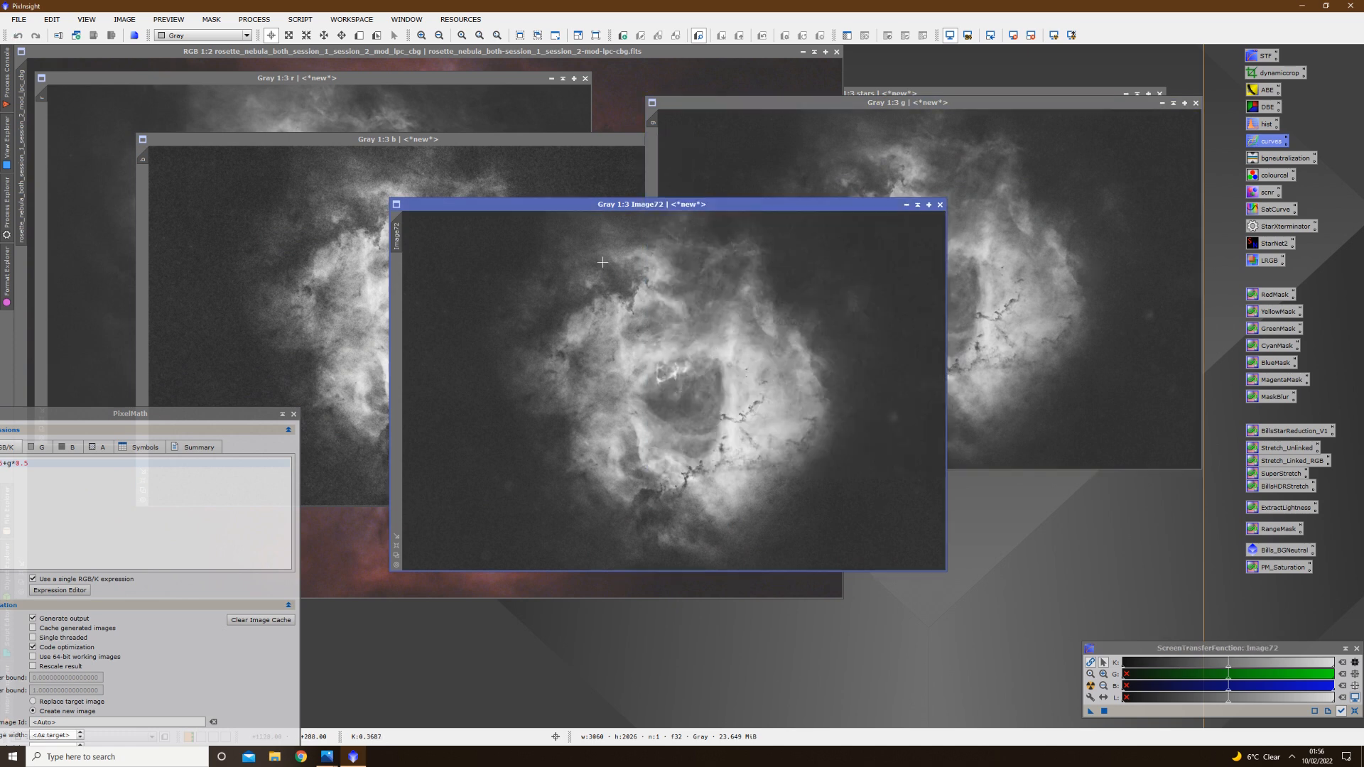
left_click(574, 173)
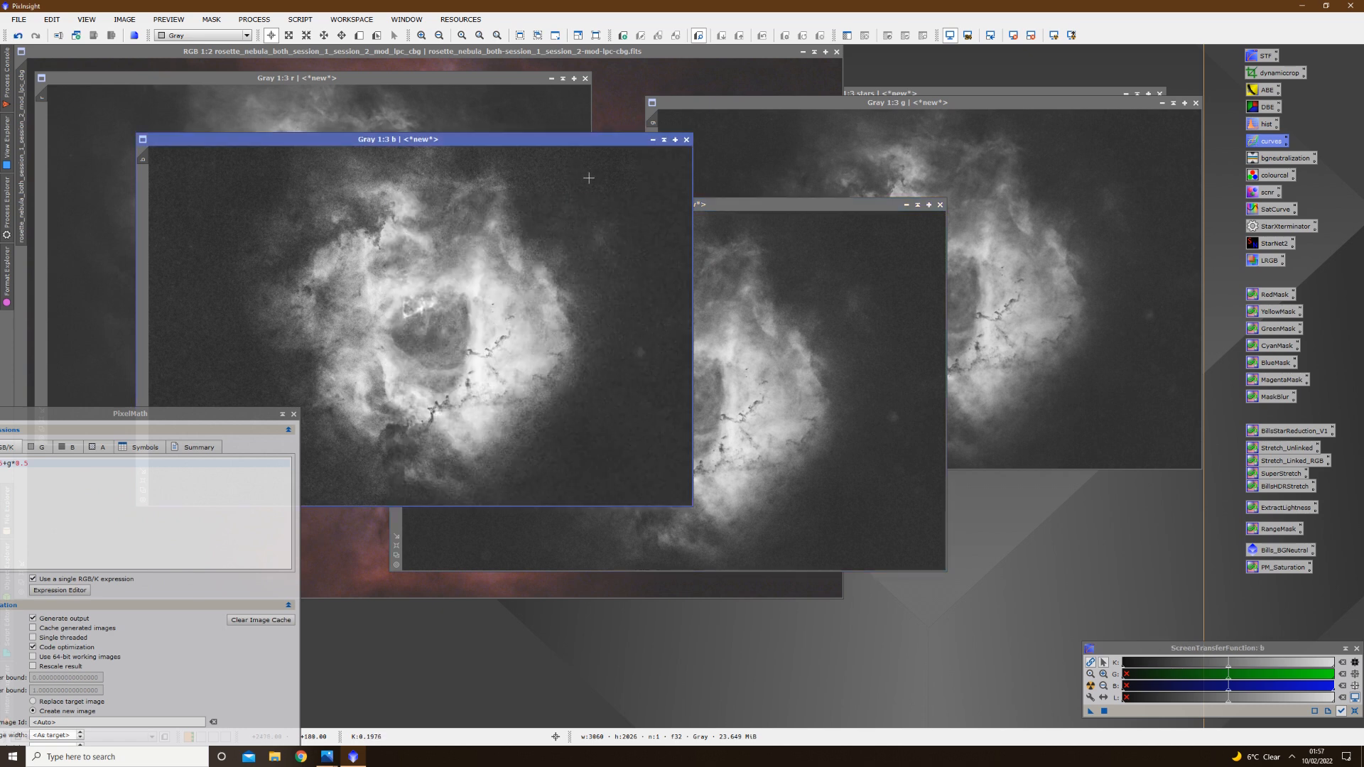
Close the original b and g channel images without saving and move the blended image clear of the r image
left_click(687, 140)
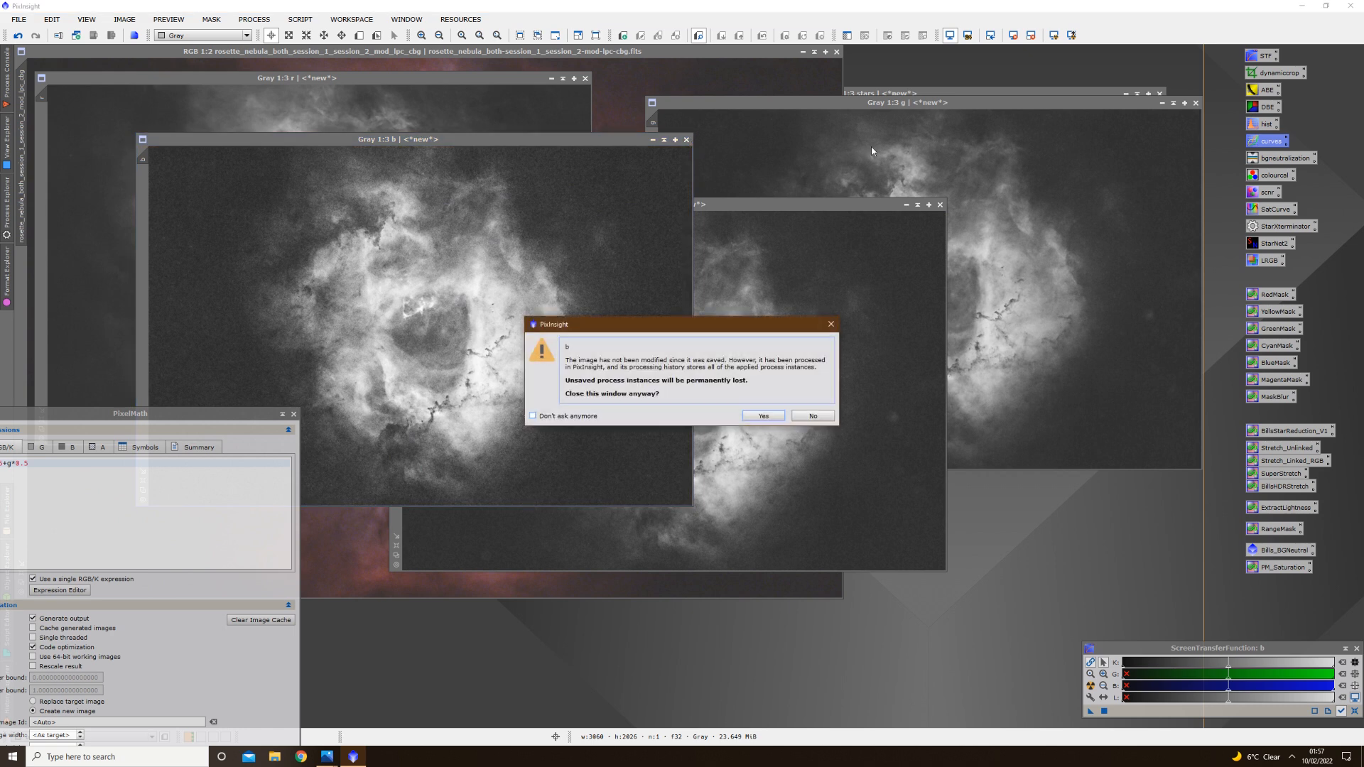
left_click(779, 418)
left_click(1090, 203)
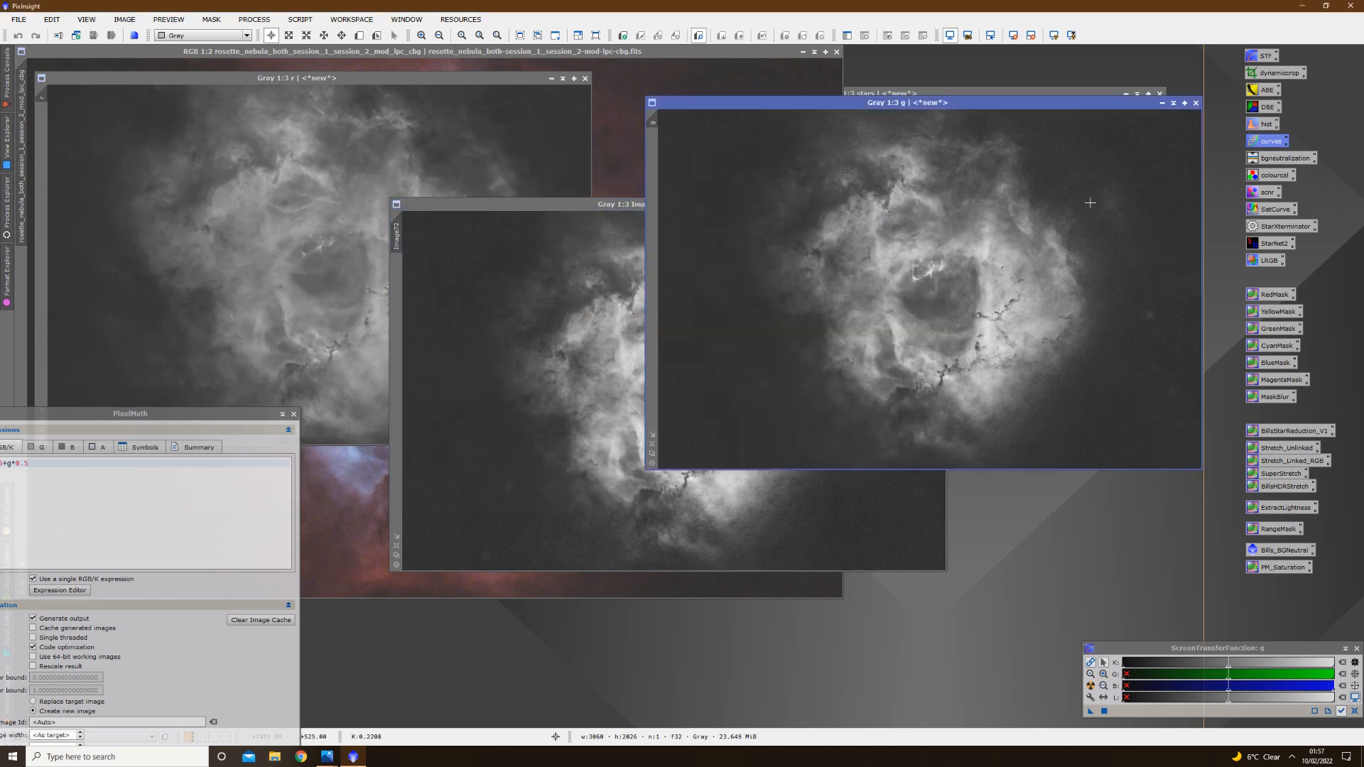
left_click(1196, 103)
left_click(763, 418)
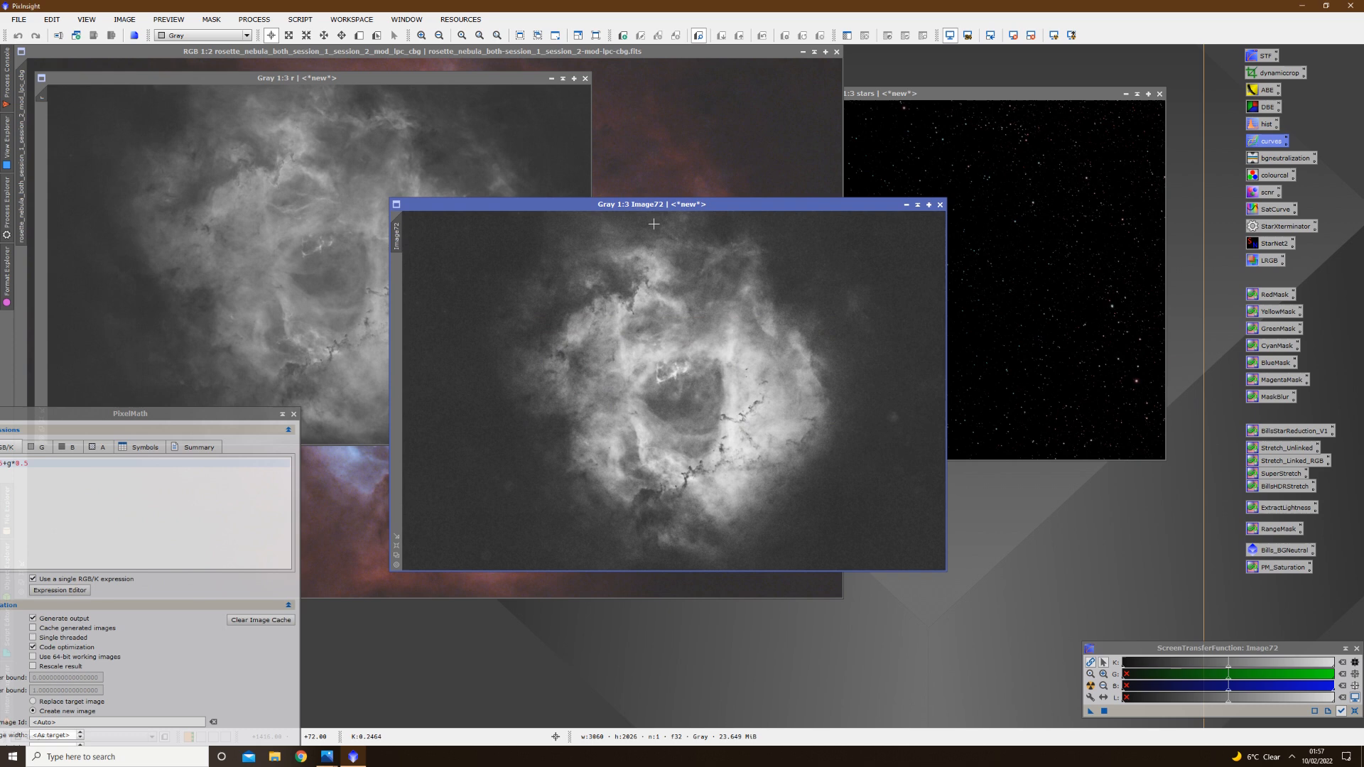
left_click_drag(682, 204, 828, 109)
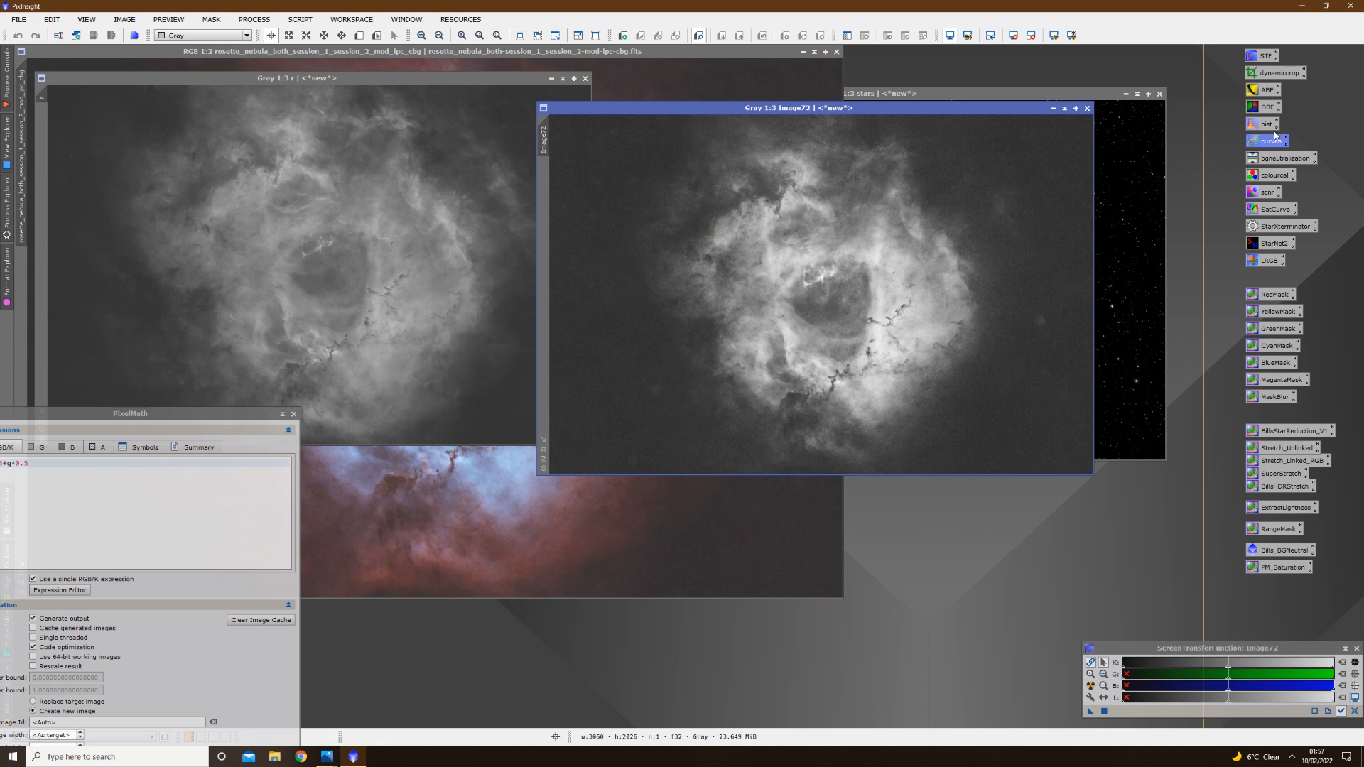
Shape a CurvesTransformation RGB/K contrast curve for the blended image in real-time preview, with points at about 0.47/0.55 and 0.15/0.14
double_click(1270, 142)
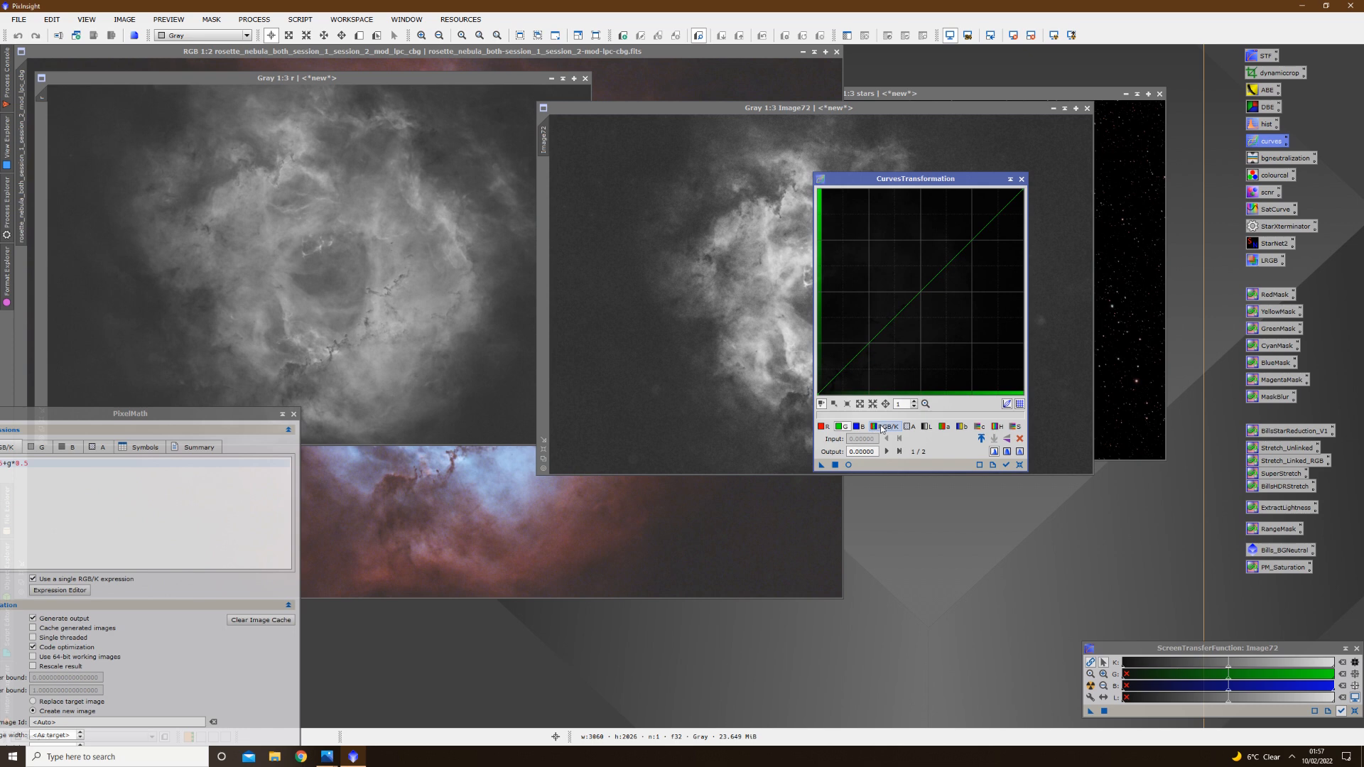
left_click(849, 465)
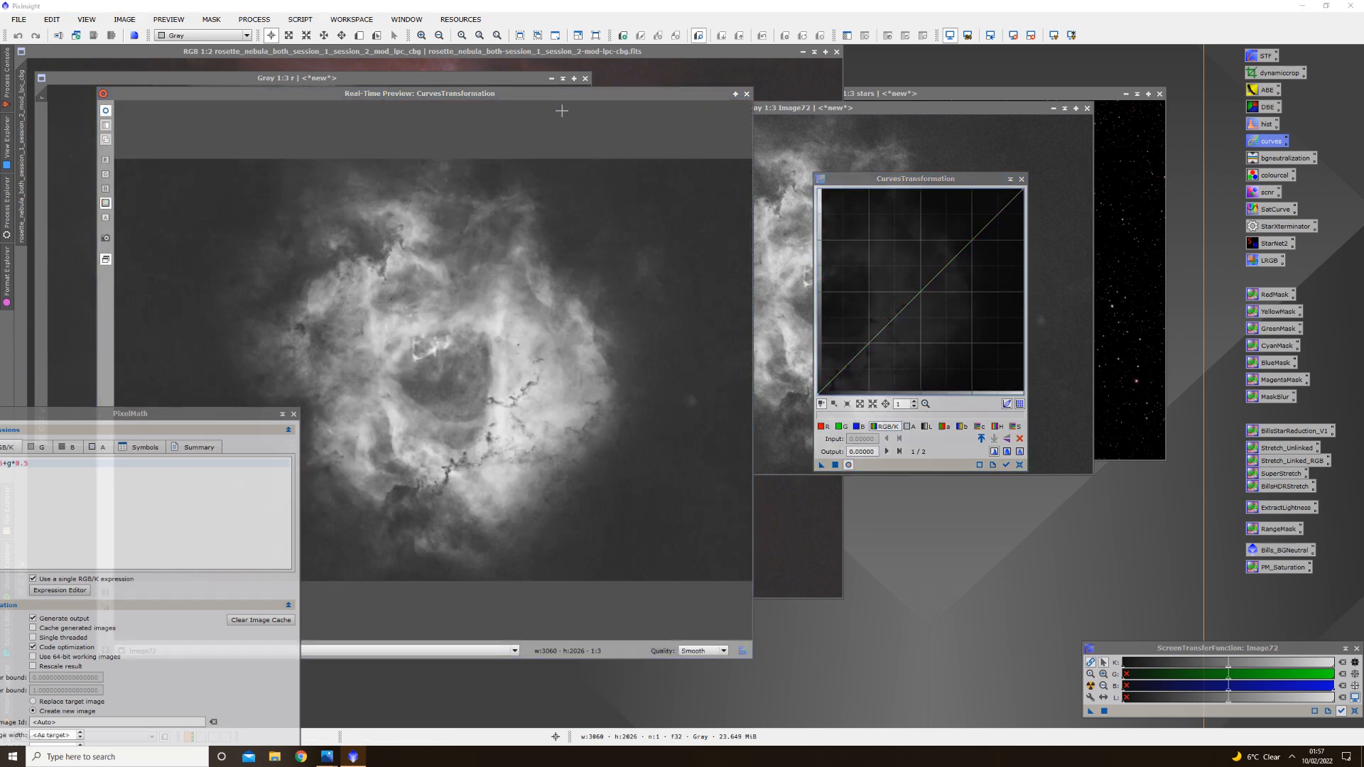
left_click_drag(570, 104, 983, 83)
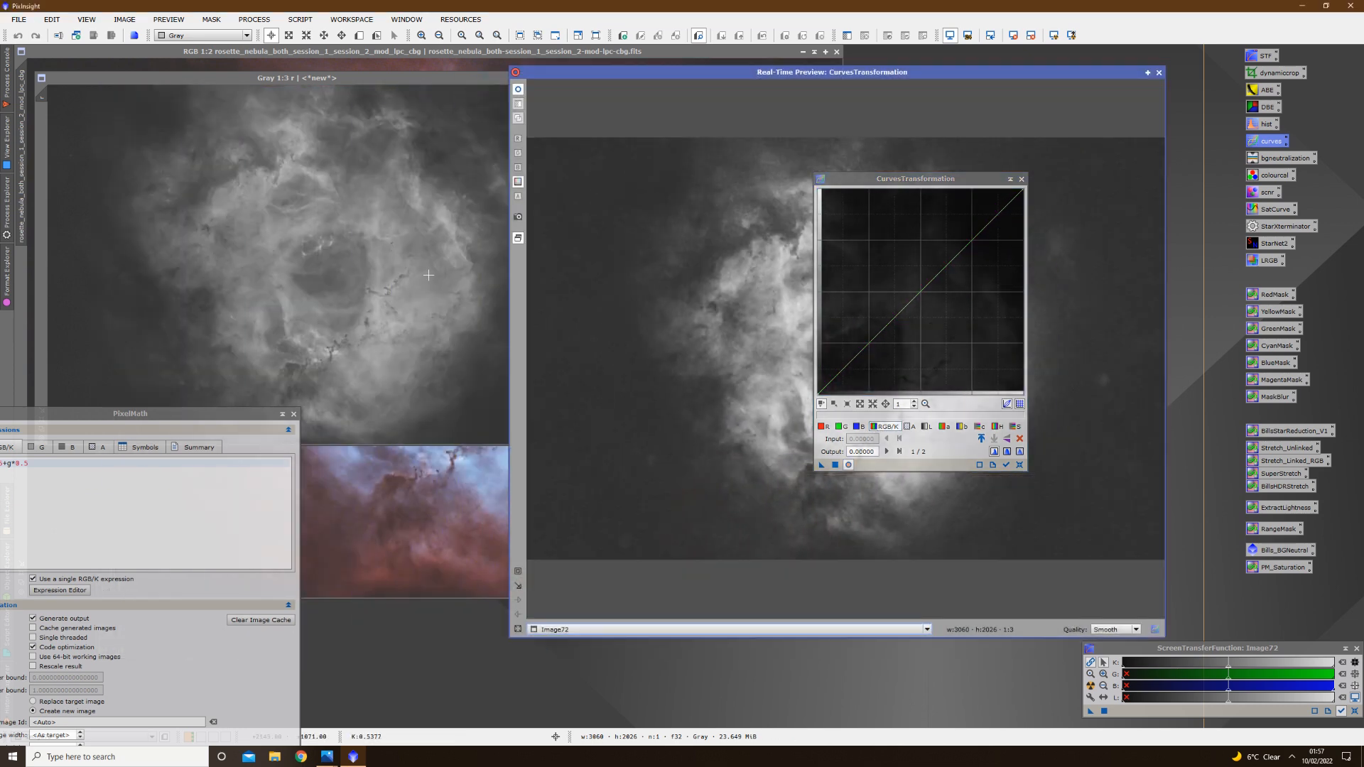
left_click_drag(897, 178, 1113, 196)
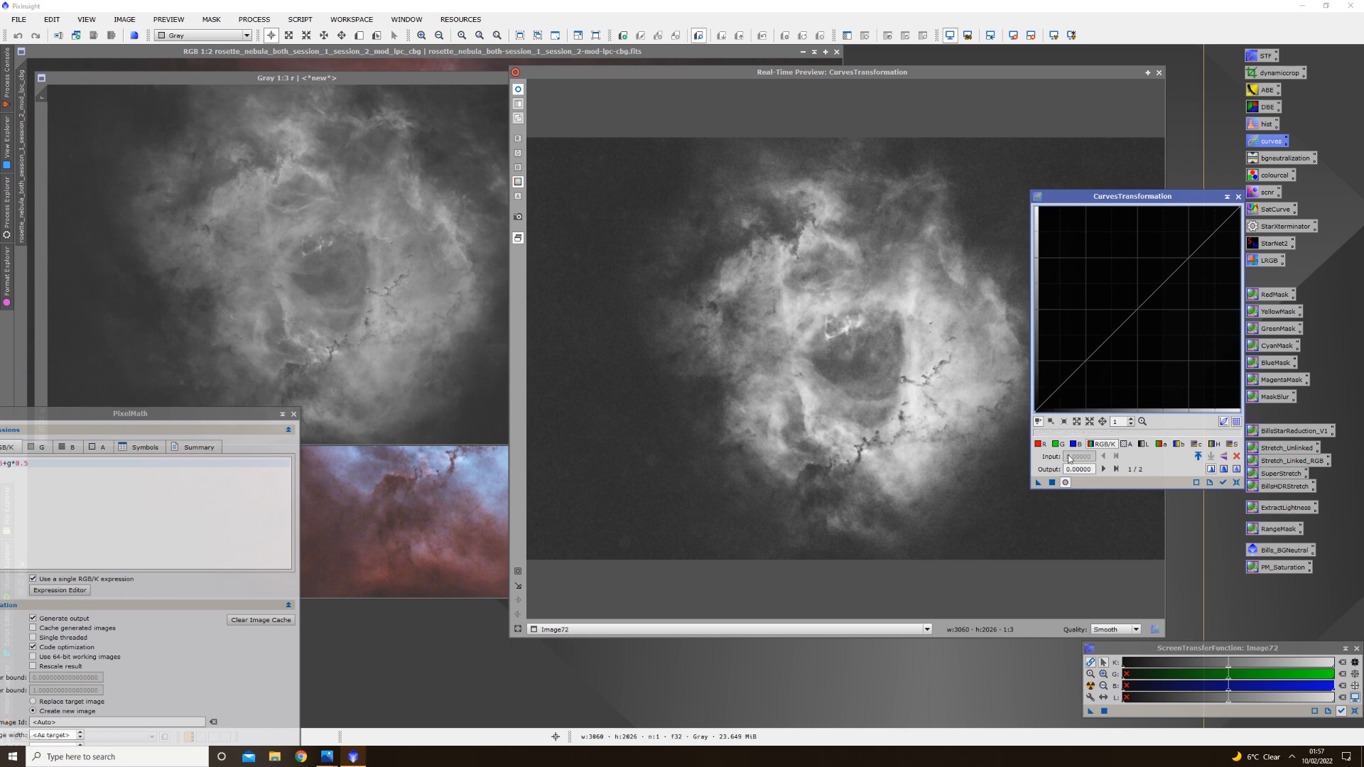
left_click(1132, 313)
left_click_drag(1132, 313, 1130, 300)
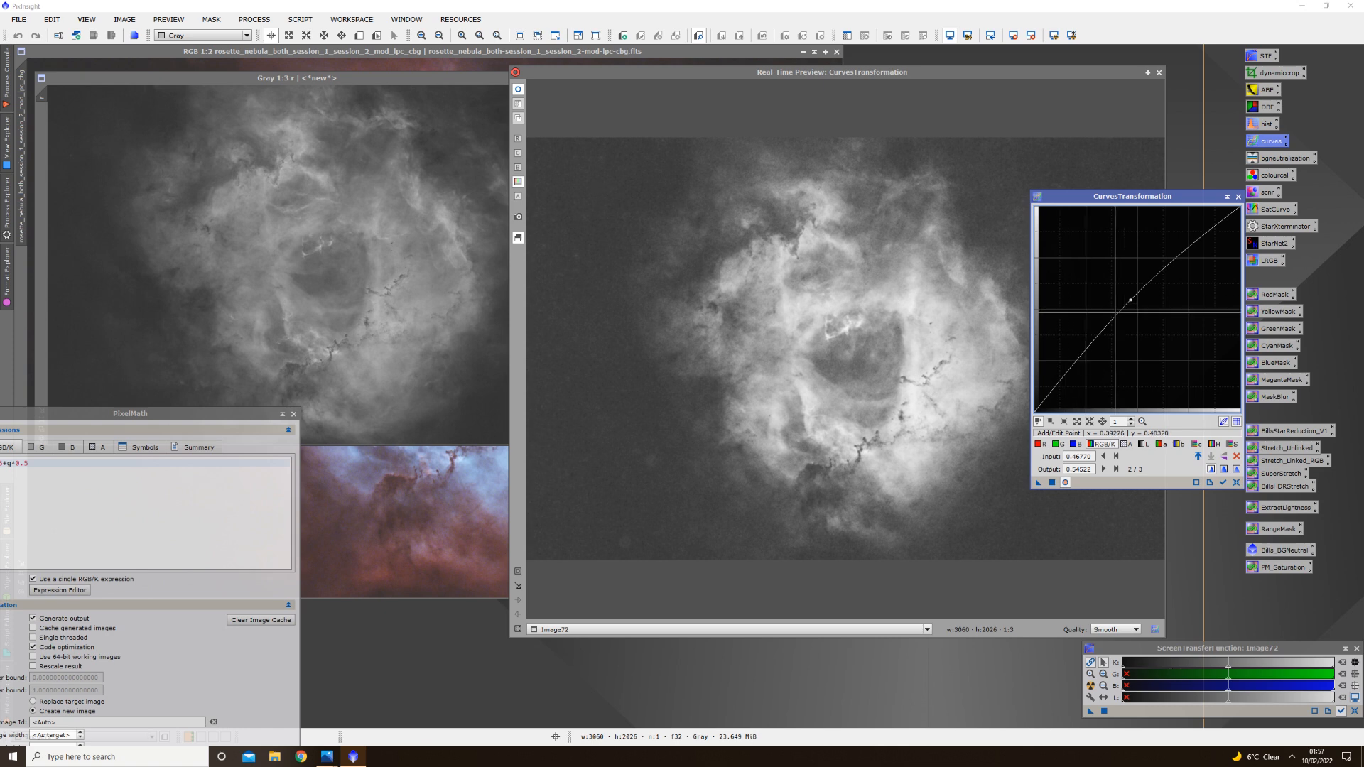
left_click_drag(1074, 365, 1064, 383)
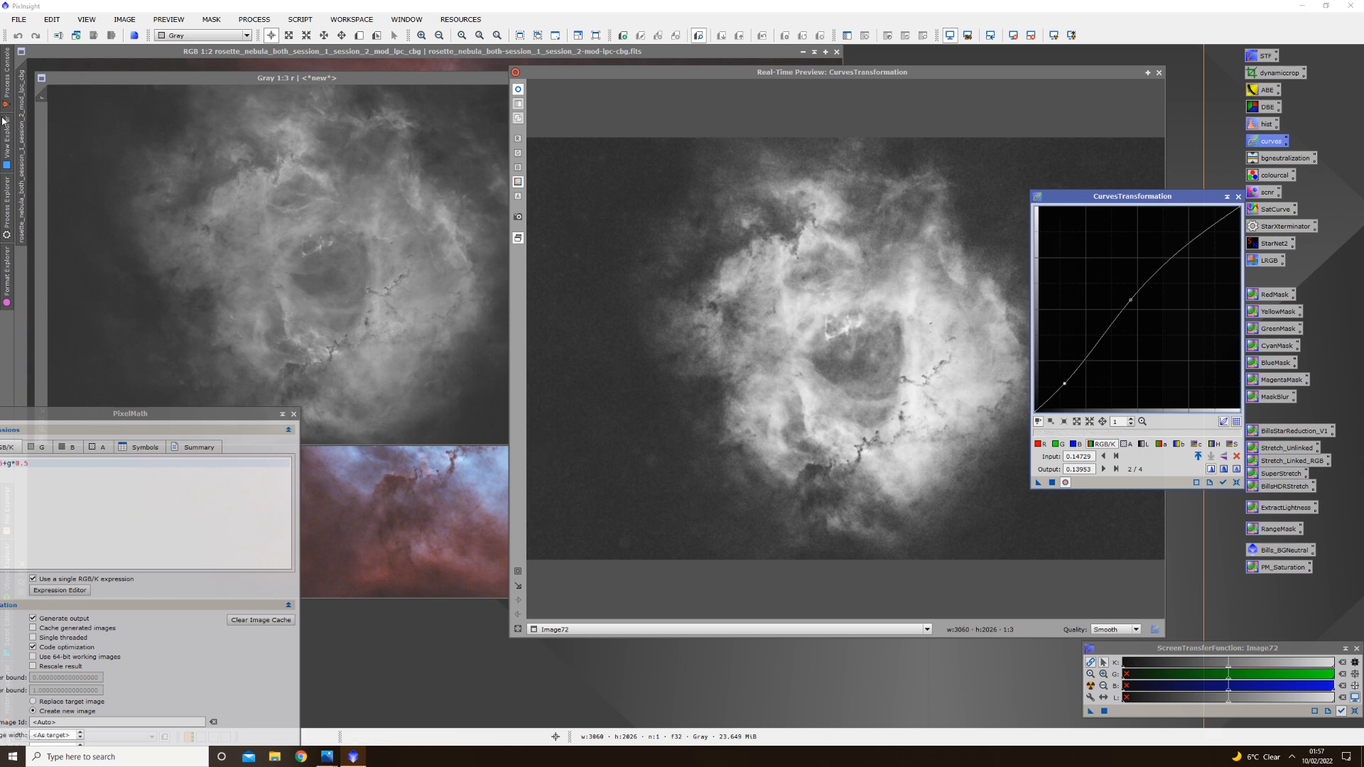
Compare the preview with and without the curve, apply it to the blended image, and close CurvesTransformation and the preview
left_click(519, 89)
left_click(519, 89)
left_click(518, 89)
left_click(518, 89)
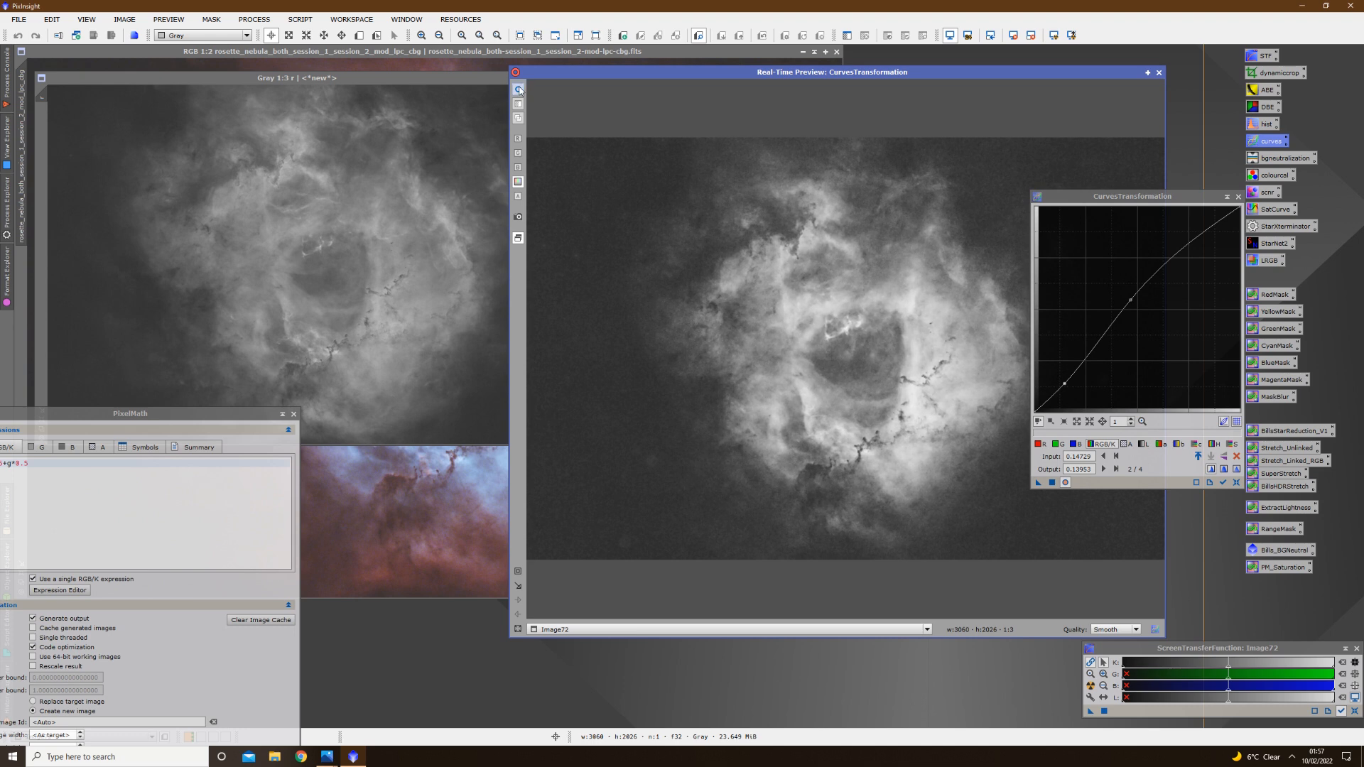
left_click(518, 90)
left_click(519, 89)
left_click(519, 90)
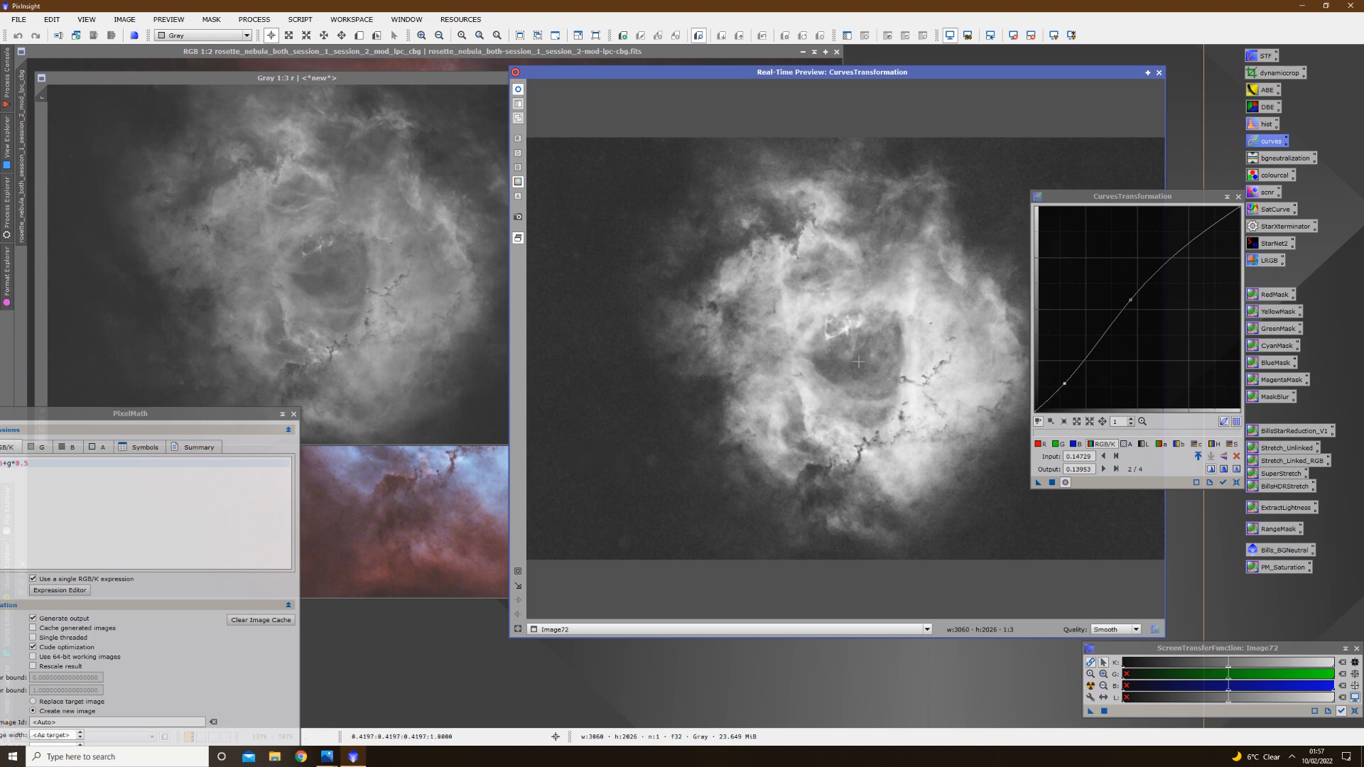
left_click(1053, 482)
left_click(1236, 483)
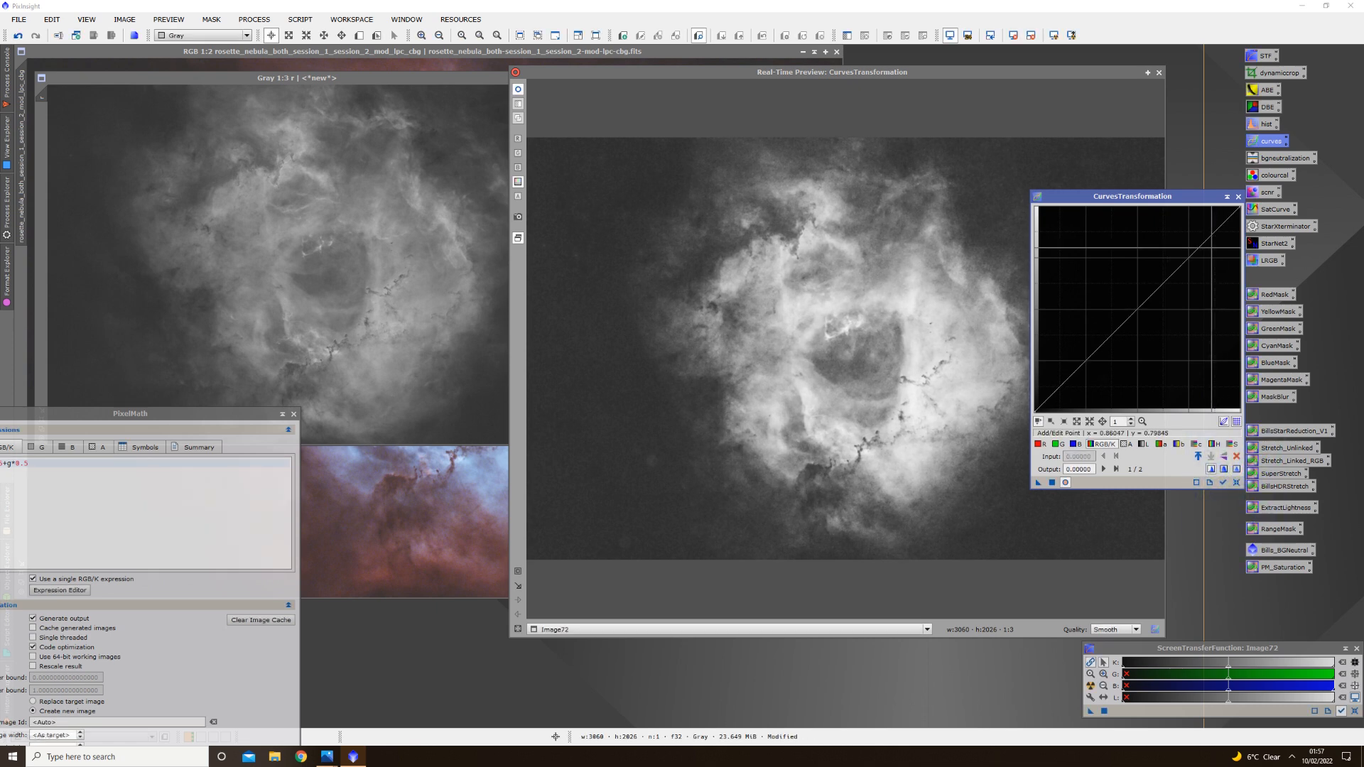
left_click(1238, 197)
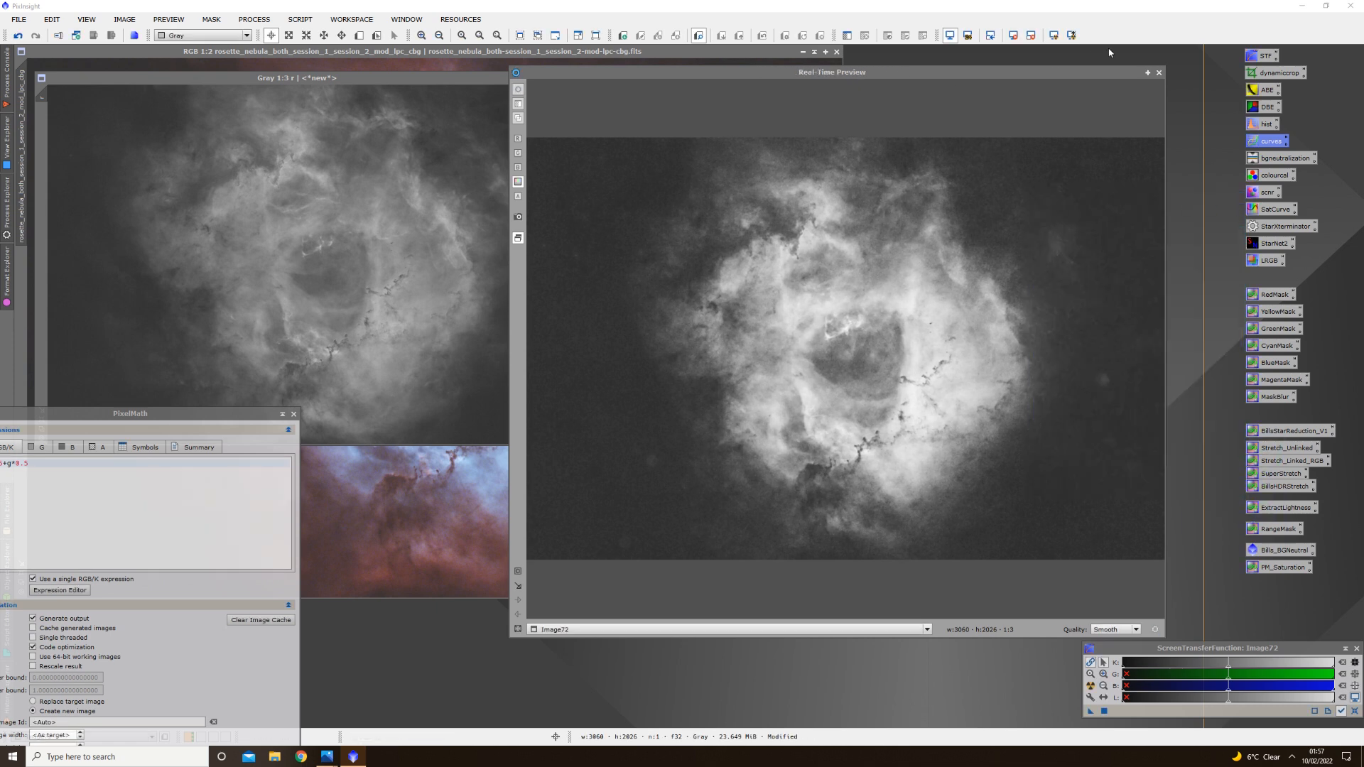
left_click(1156, 72)
Rename the curve-adjusted blended image as g
right_click(809, 273)
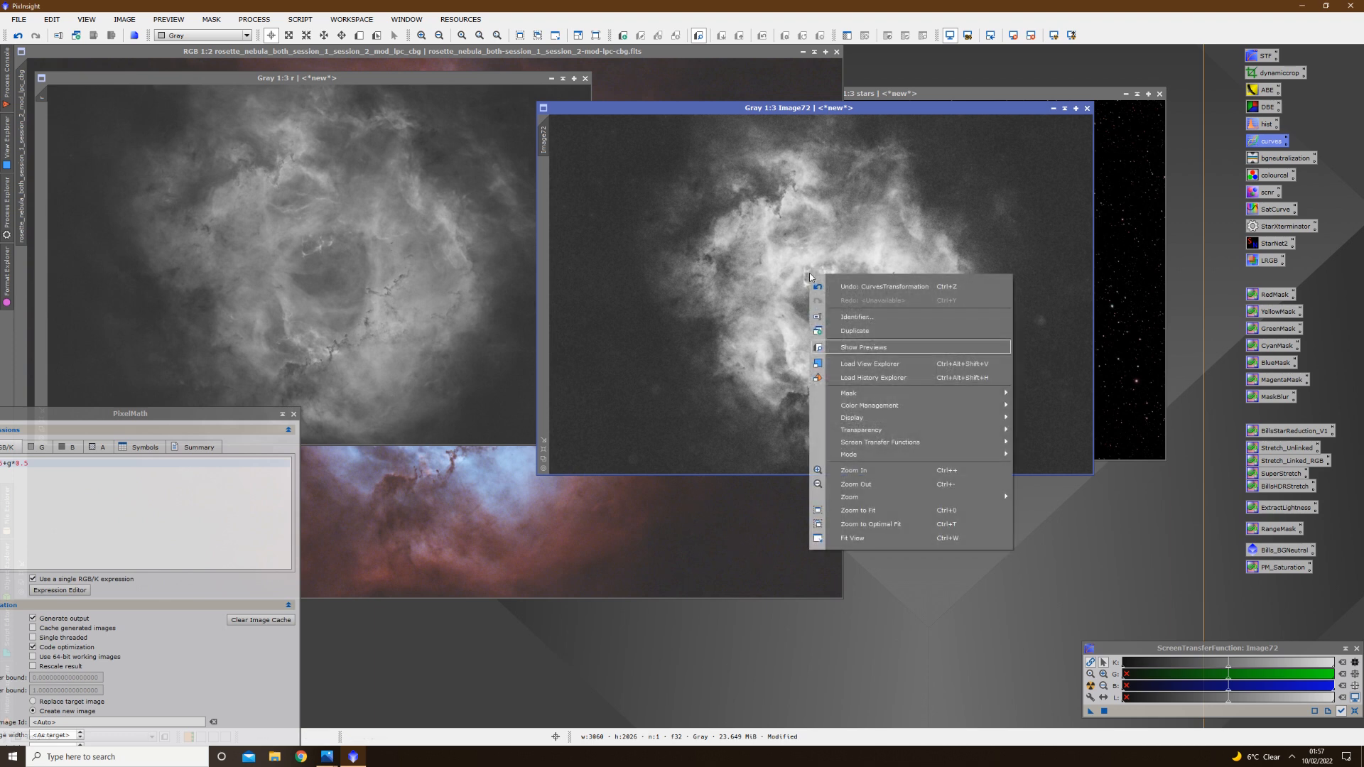
left_click(855, 315)
type("g")
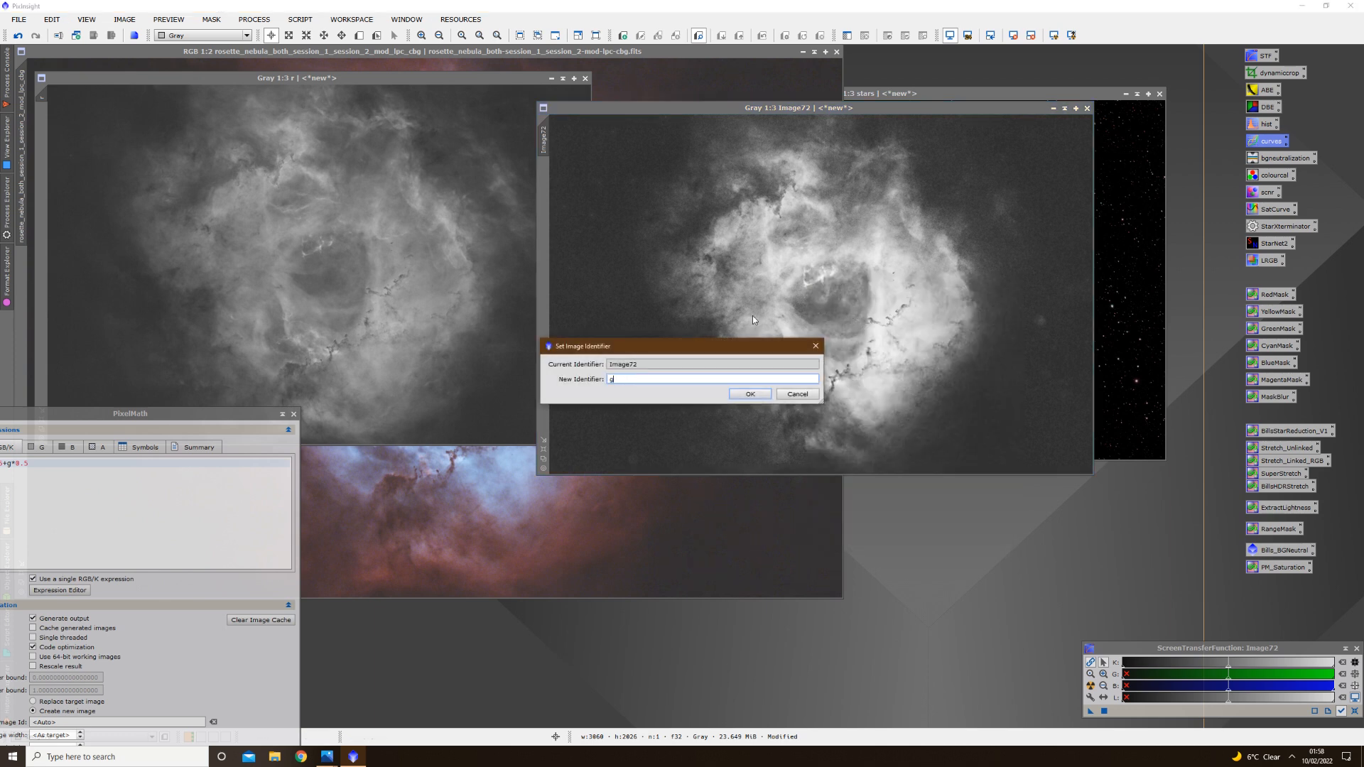
left_click(750, 394)
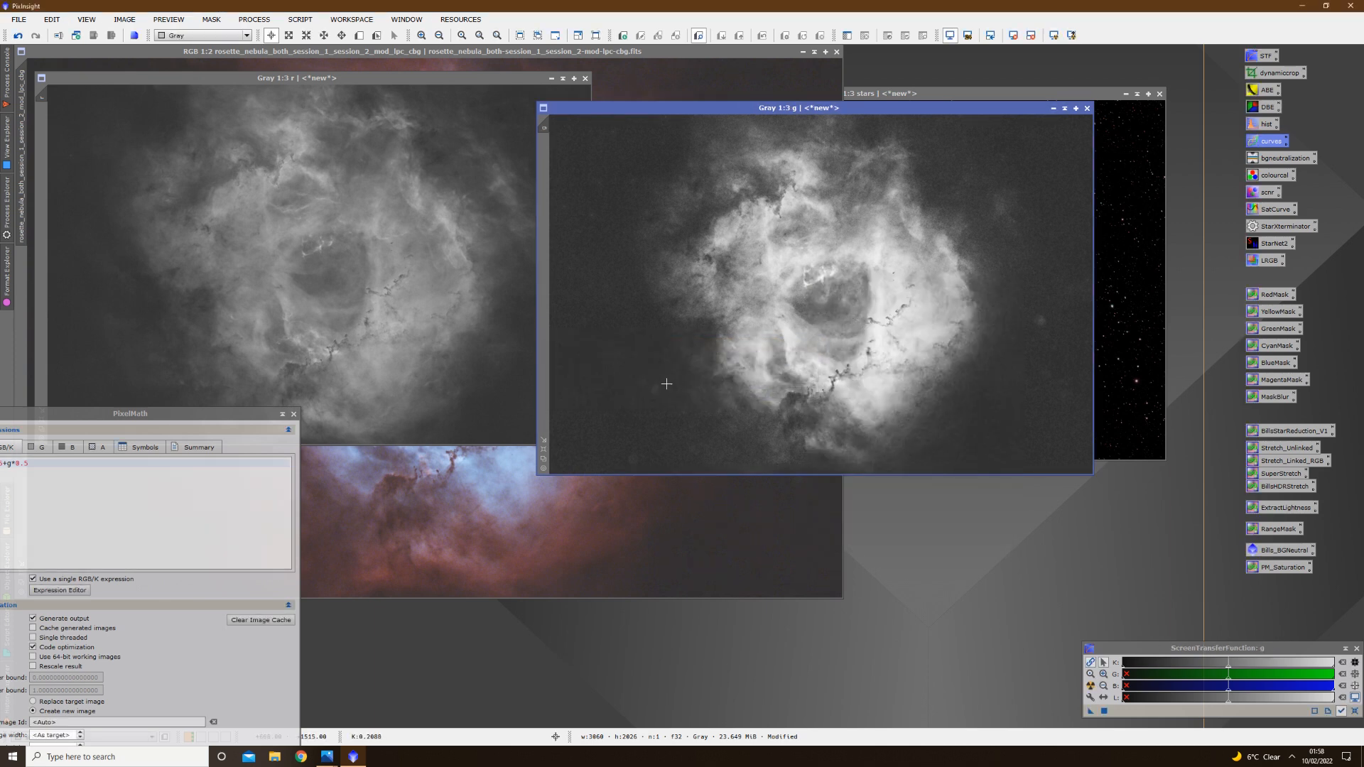
Run PixelMath with the expression r*0.6+g*0.4 to create a new image, and close the process
left_click_drag(184, 416, 540, 292)
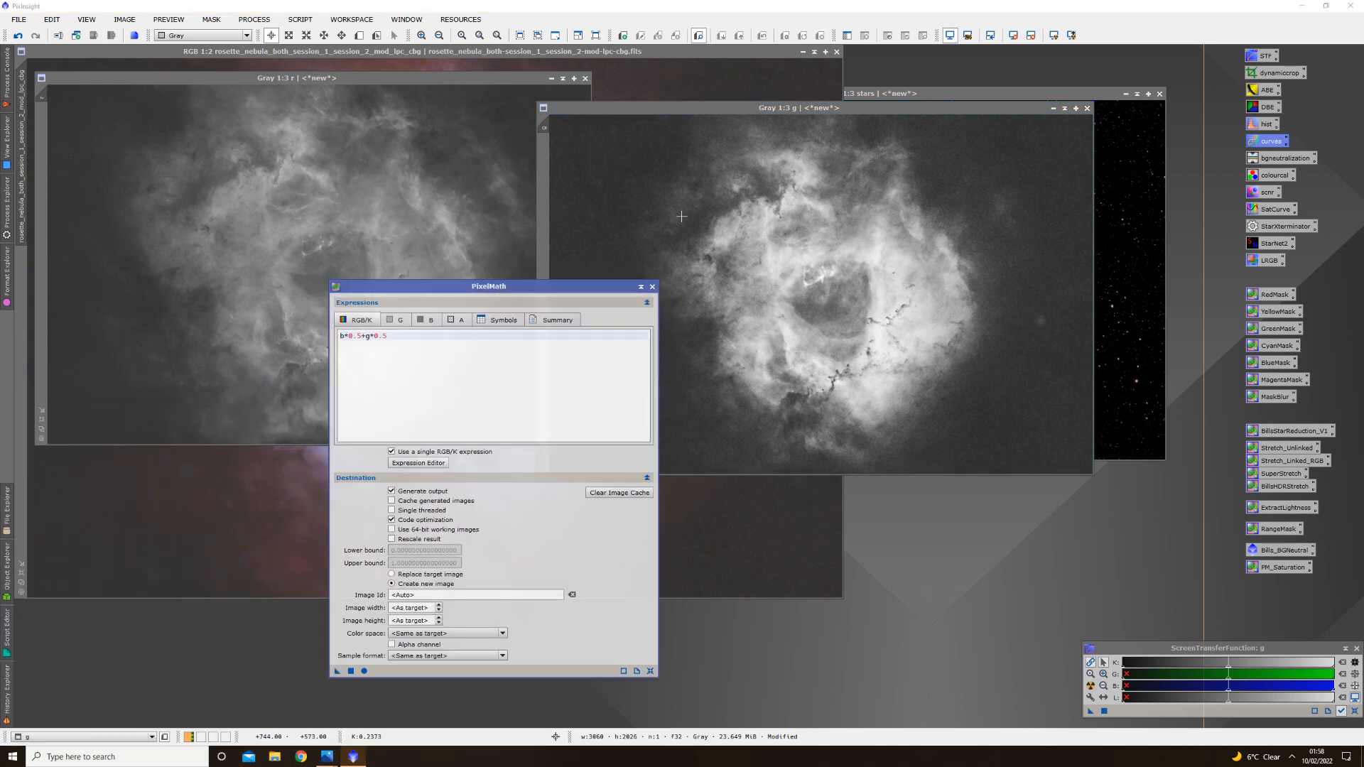
left_click_drag(405, 341, 340, 333)
type("r")
left_click(351, 672)
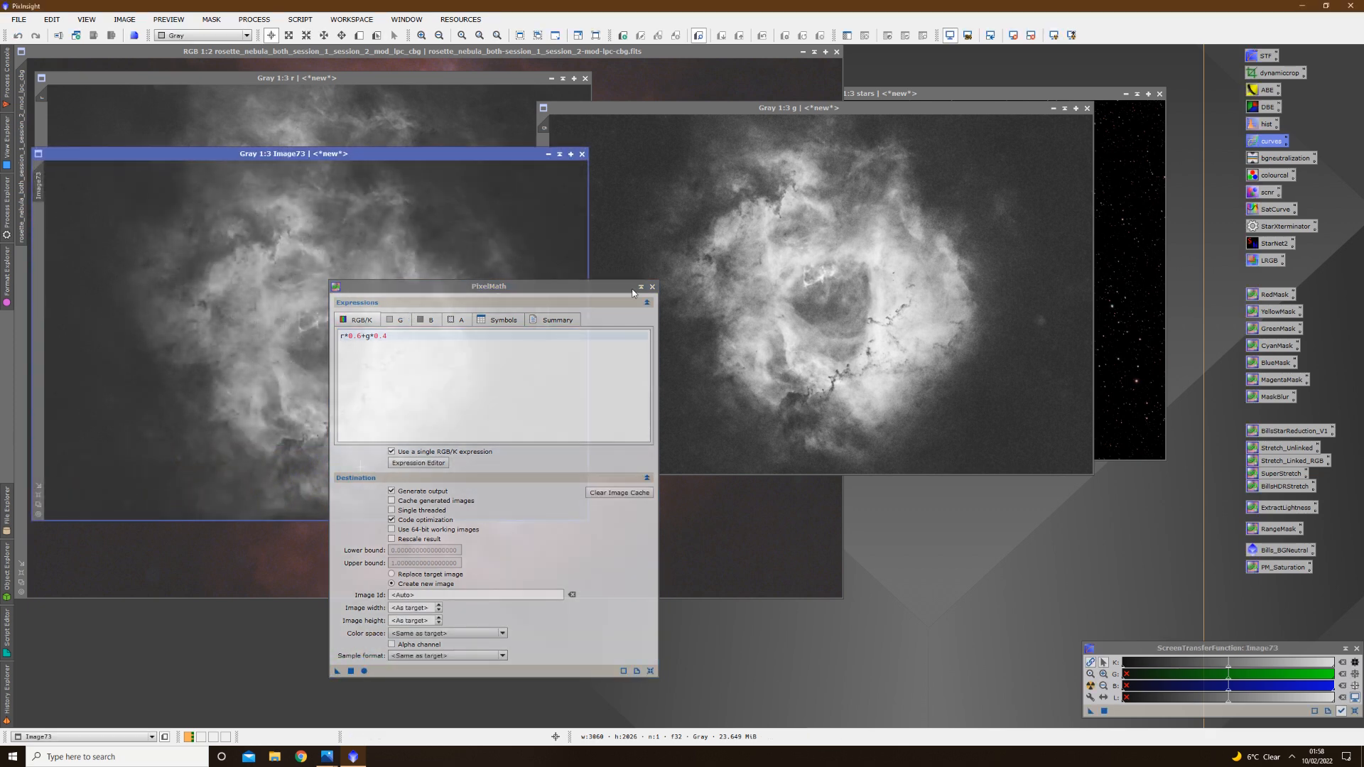
left_click(652, 286)
Rename the new red and green blend as b
right_click(326, 310)
left_click(373, 352)
type("b")
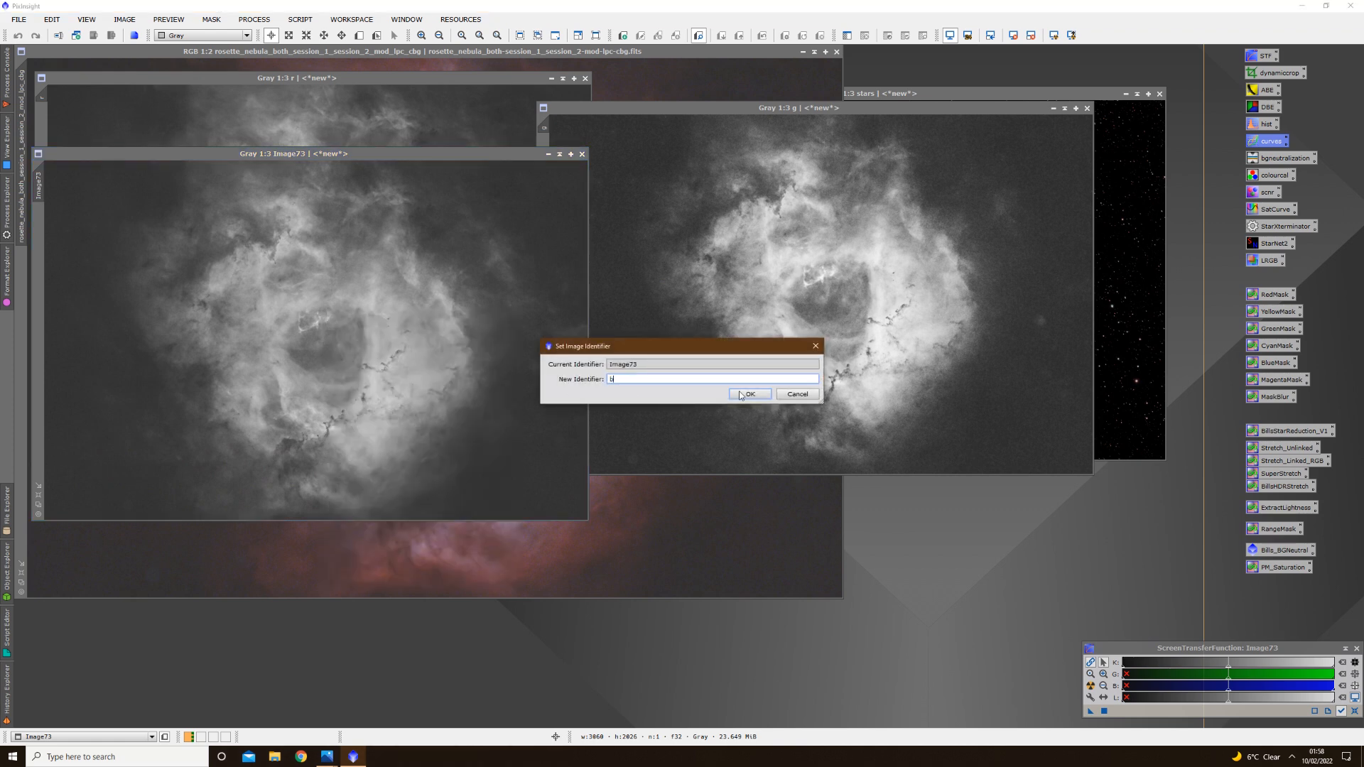
left_click(758, 395)
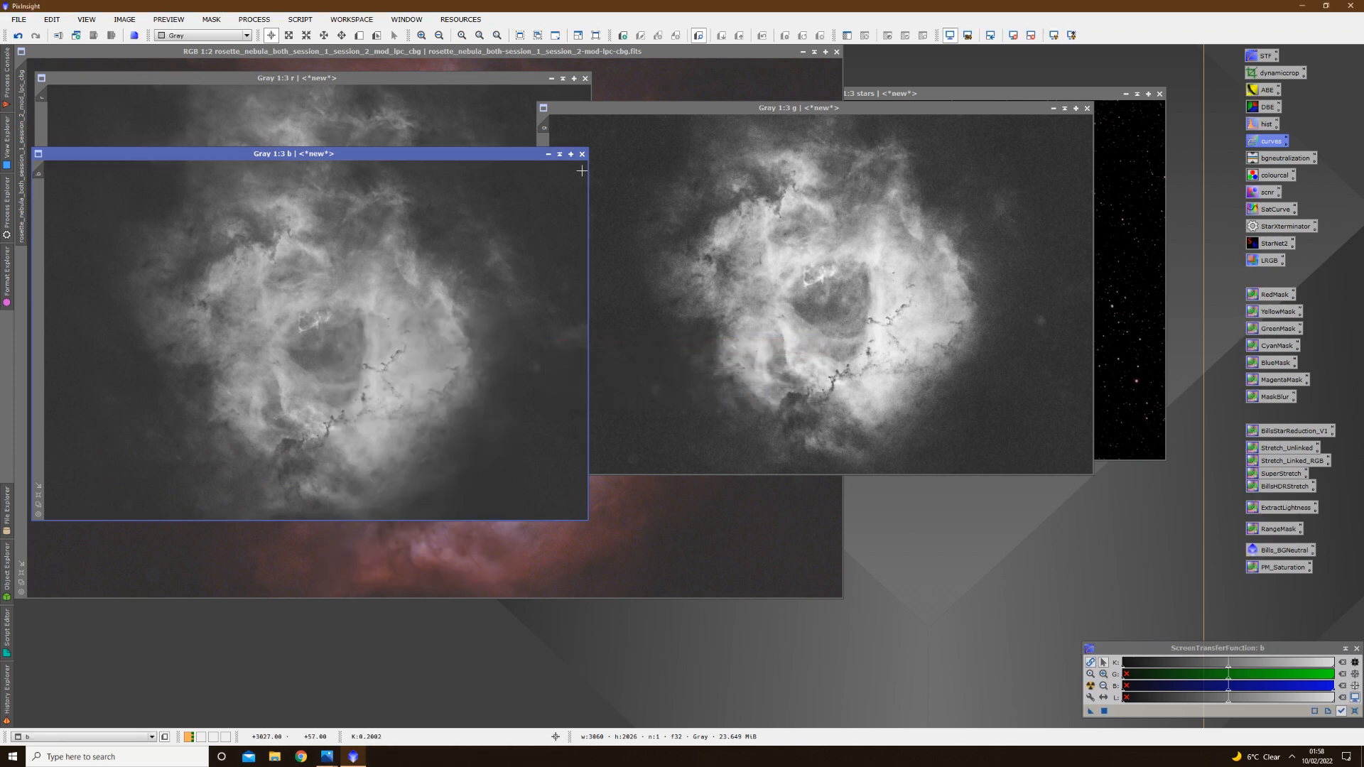
Move the b image off the r image and compare the r, g and b images
left_click_drag(429, 155, 831, 262)
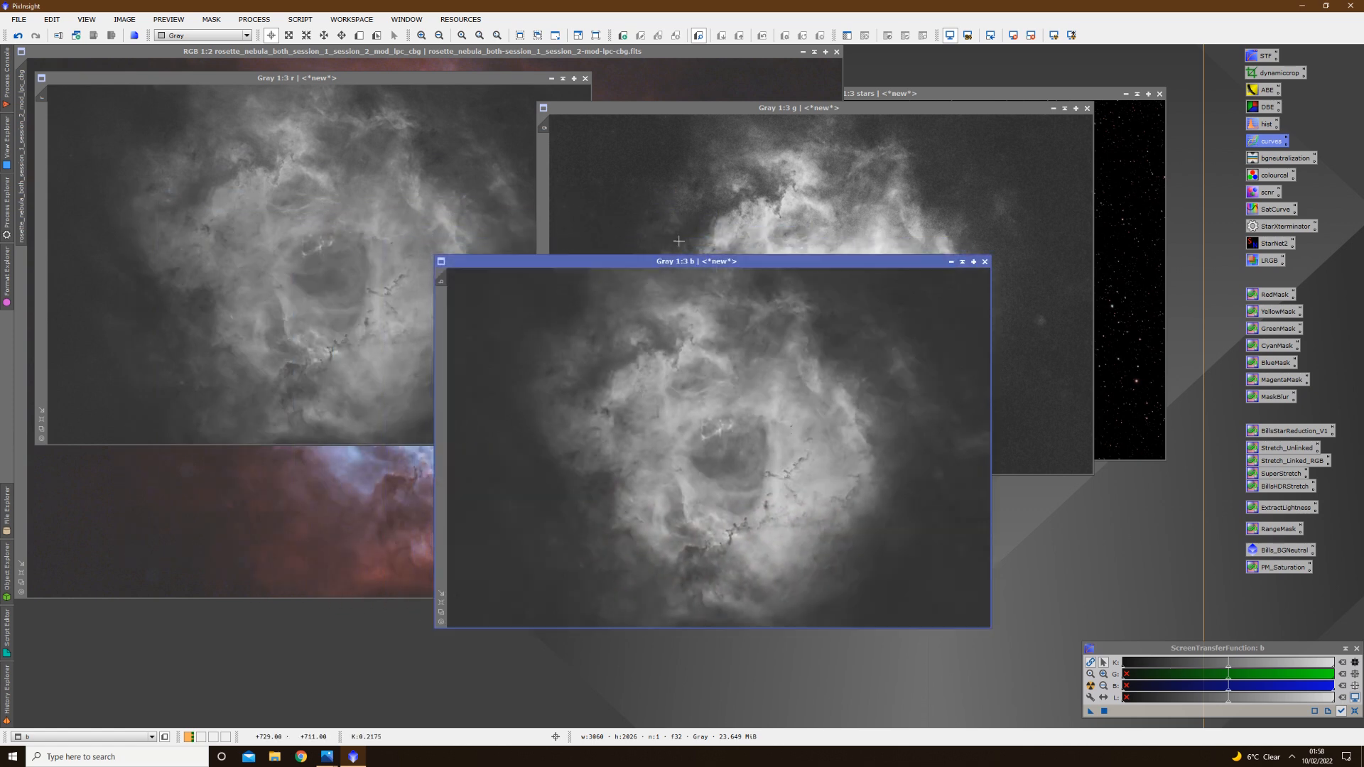
left_click(330, 234)
left_click(799, 188)
left_click(729, 534)
left_click(292, 257)
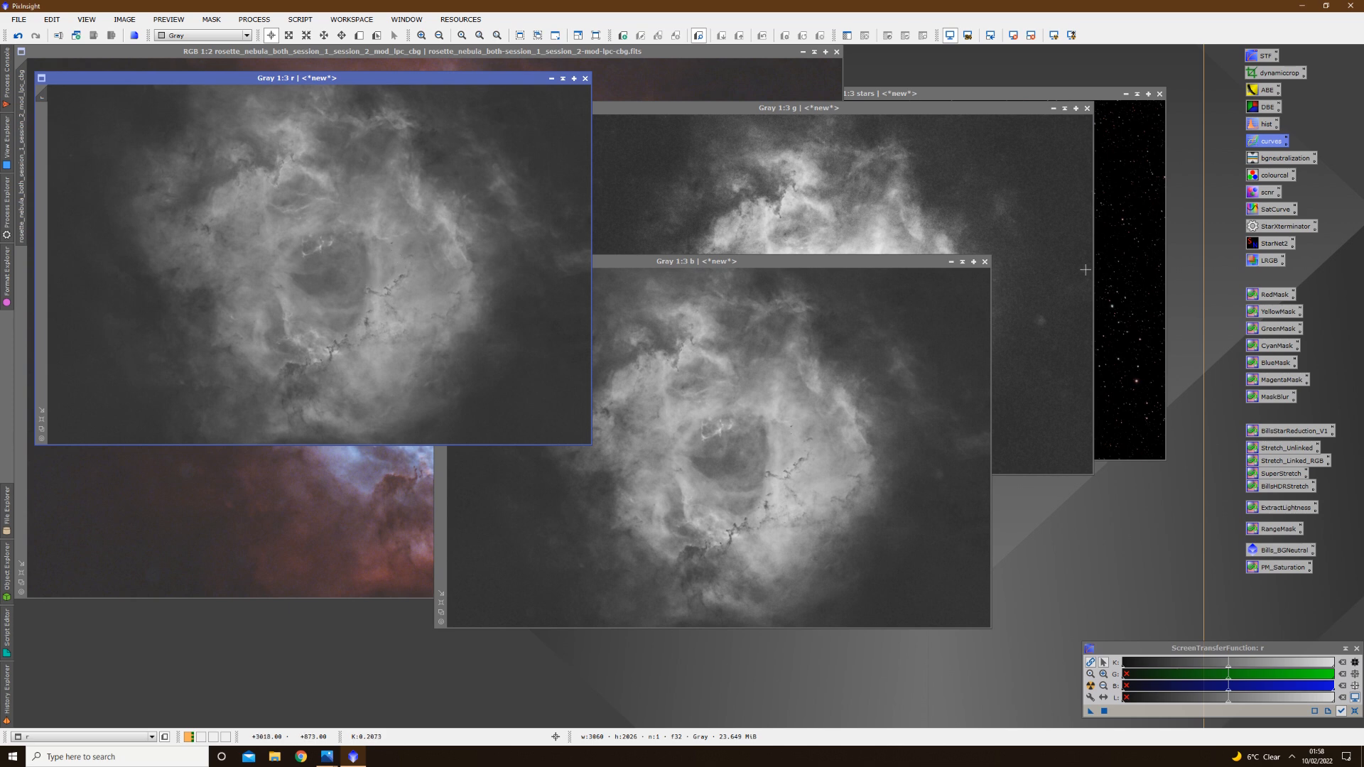
Run LRGBCombination with L set to r, R to r, G to b and B to g, with chrominance noise reduction enabled
double_click(1264, 259)
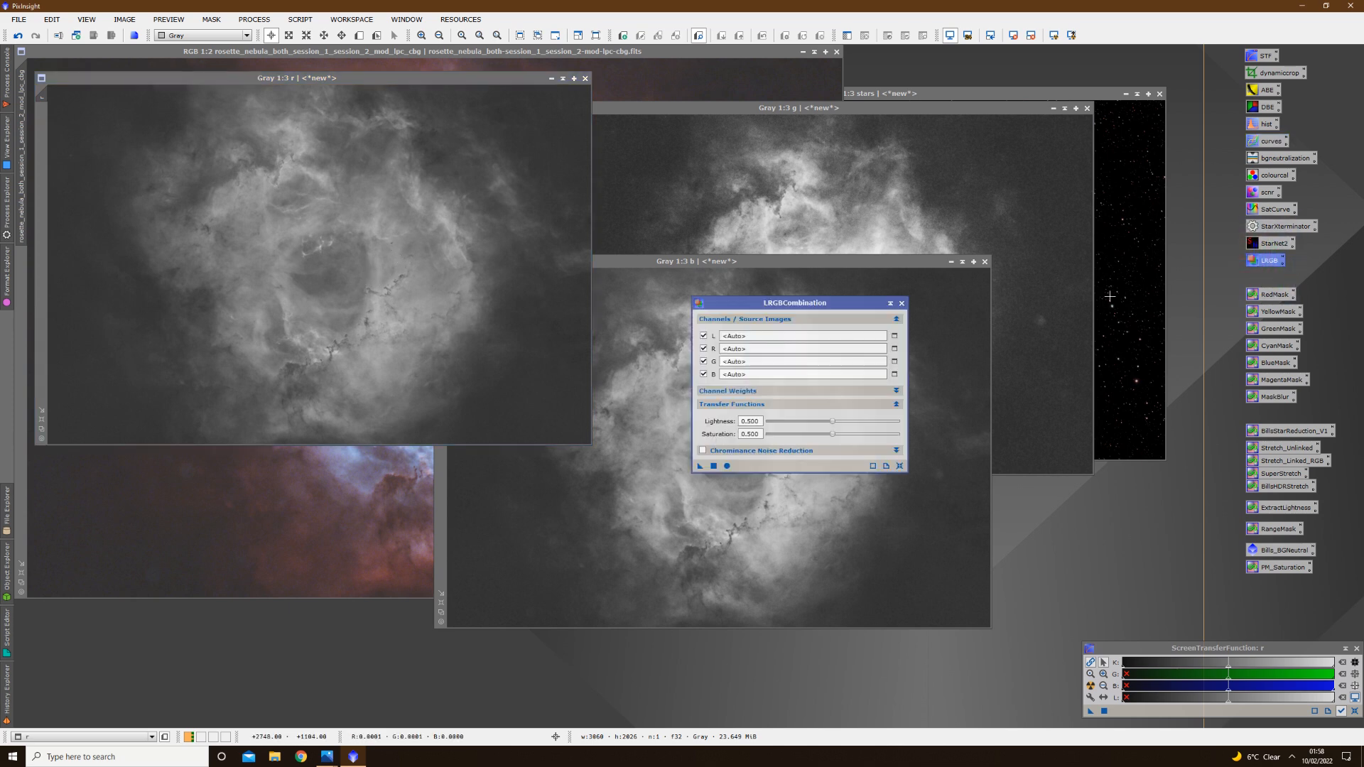
left_click_drag(799, 301, 438, 339)
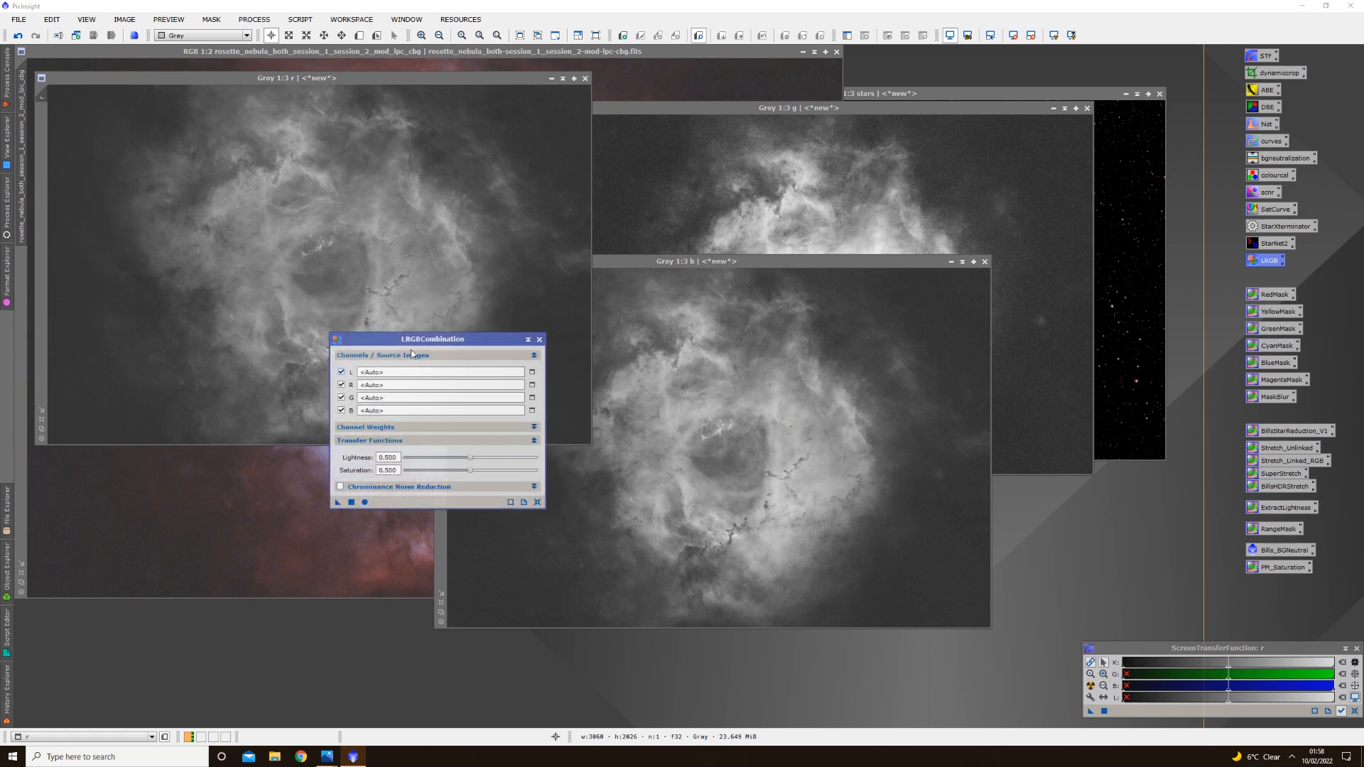
left_click(442, 373)
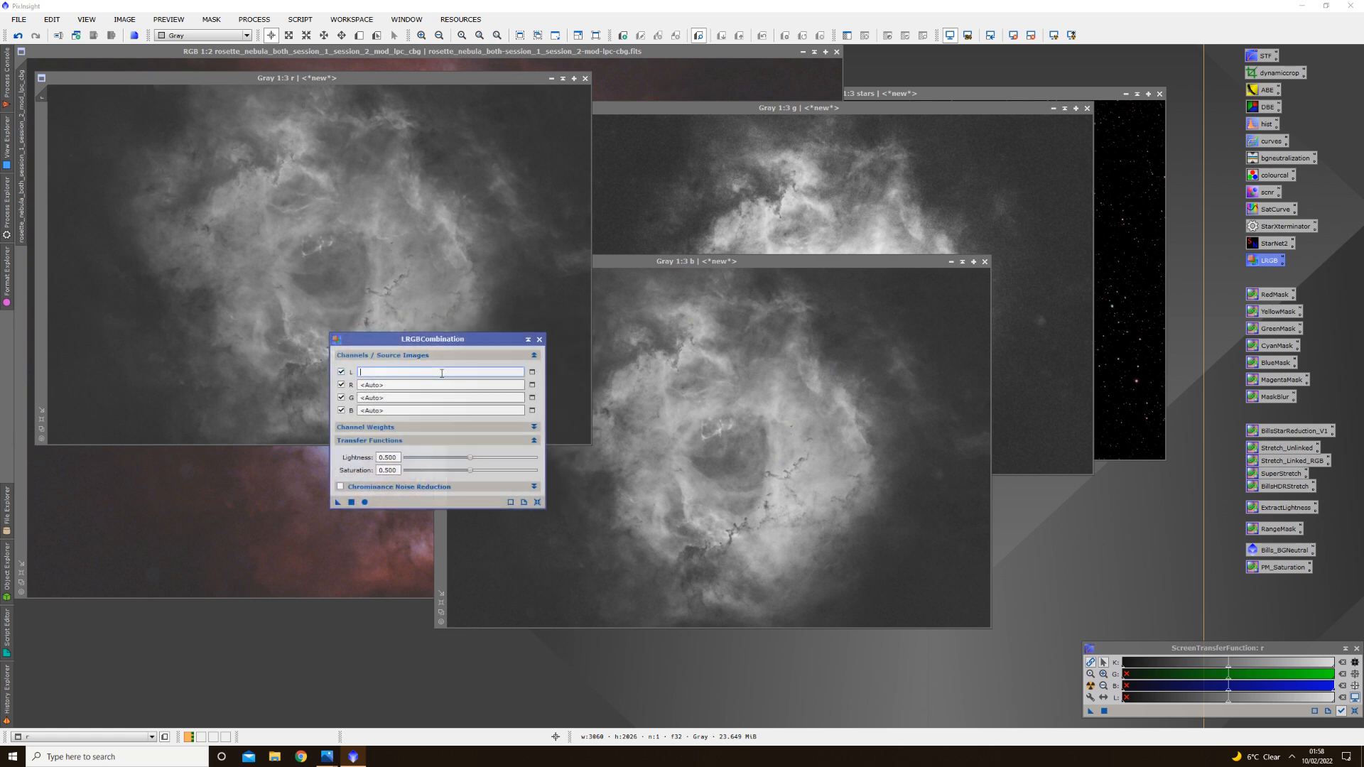
left_click(389, 386)
left_click(390, 397)
left_click(375, 411)
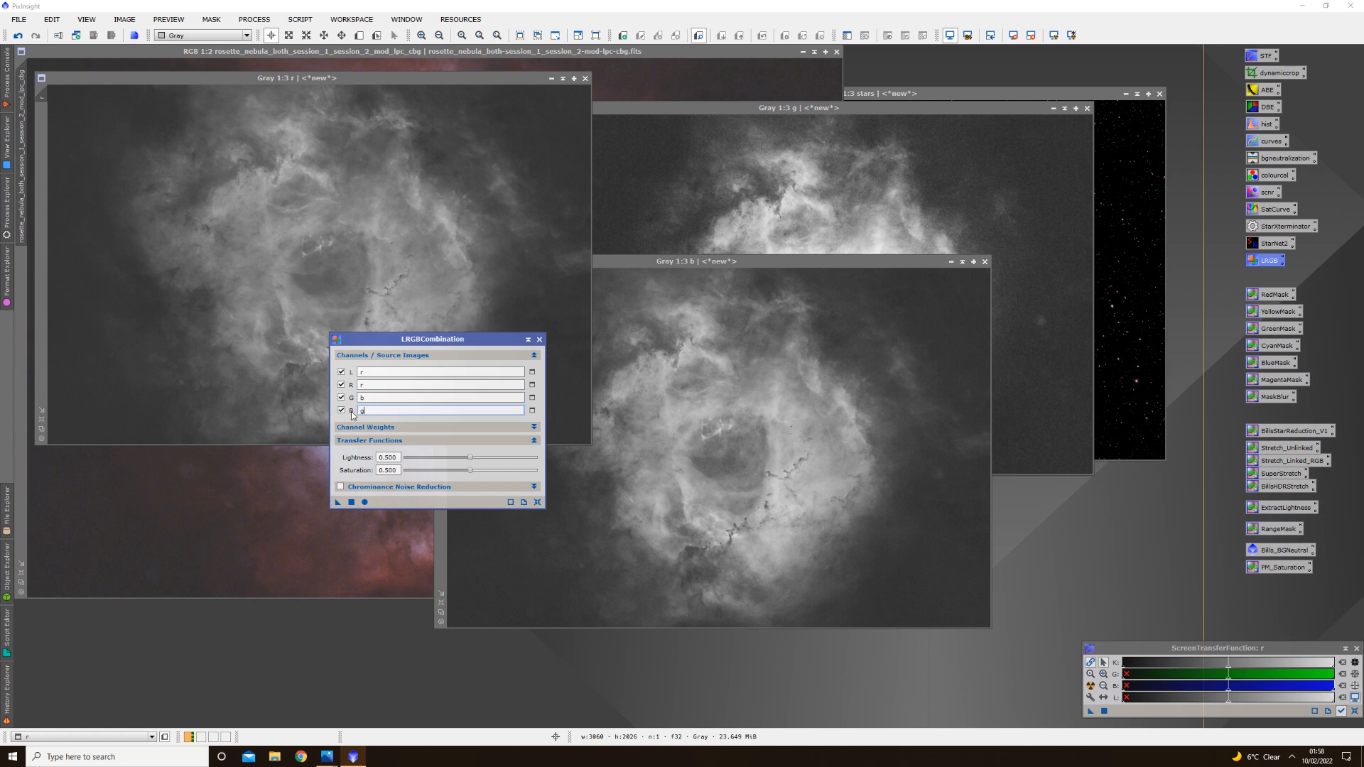
left_click(340, 486)
left_click_drag(364, 503, 364, 506)
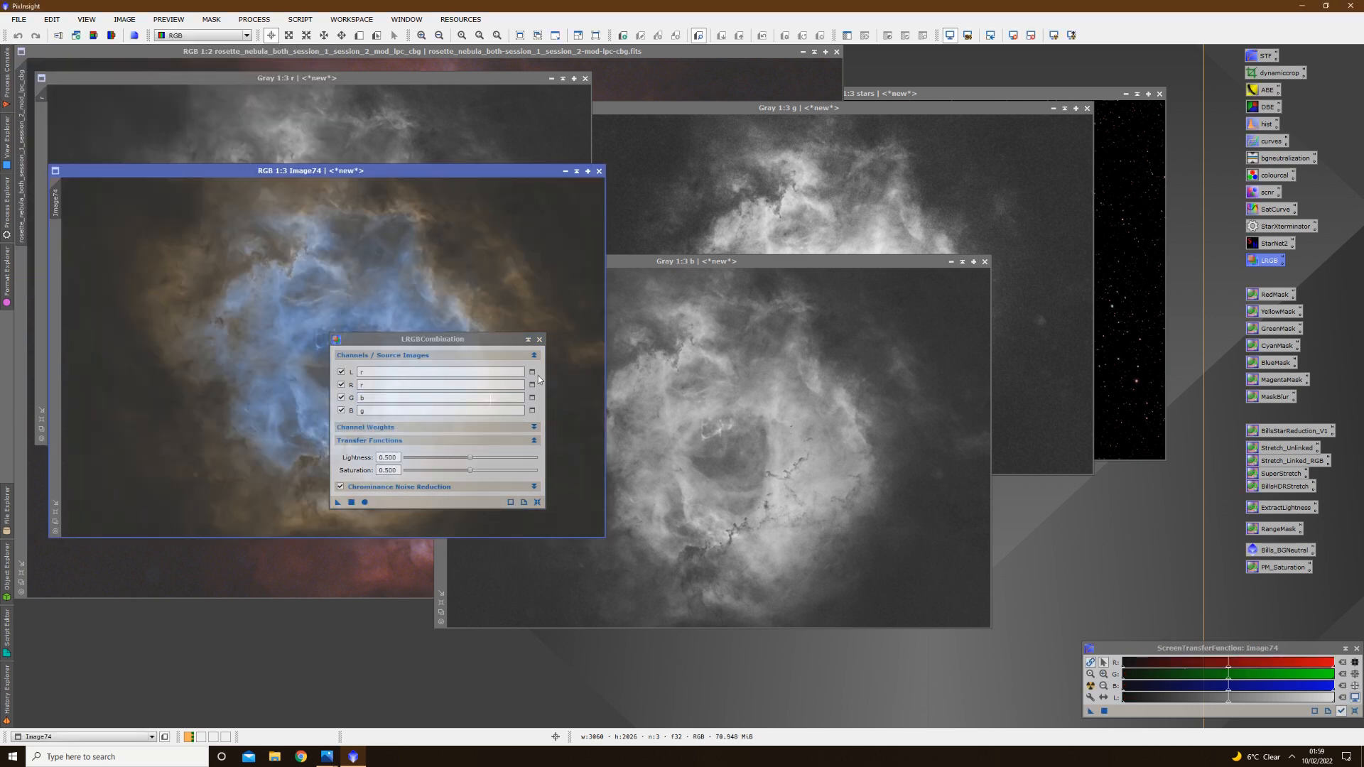
left_click(539, 339)
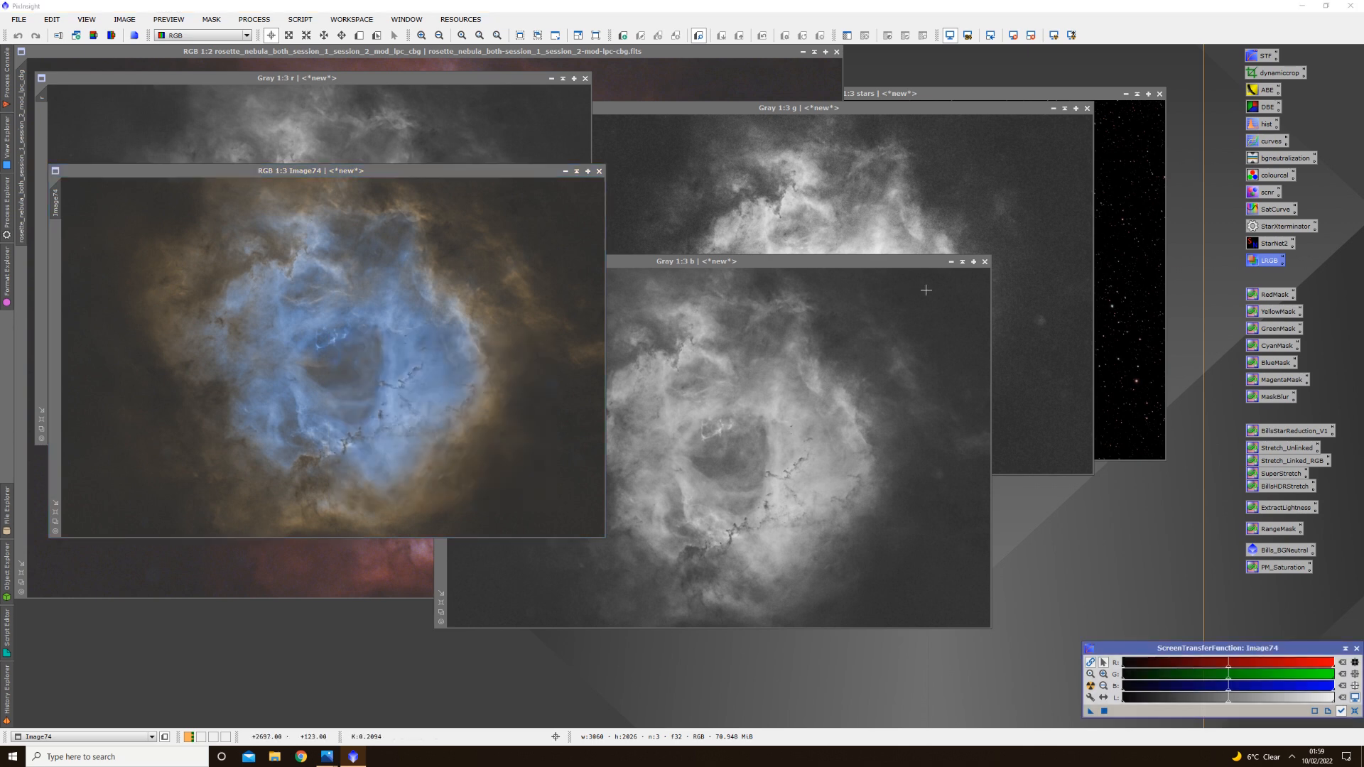
Minimise the r, g, b and original nebula images and move the r and original nebula icons off the combined image
left_click(951, 262)
left_click(1056, 108)
left_click(551, 78)
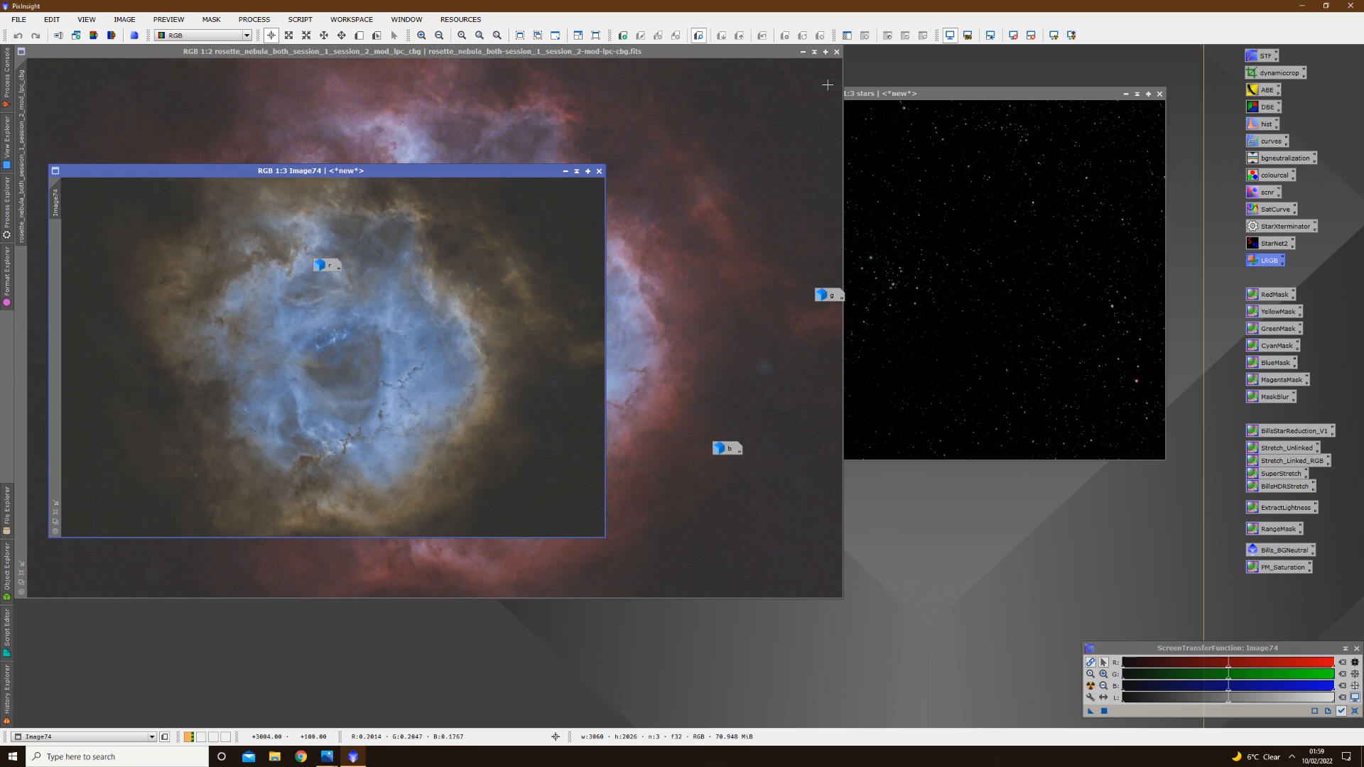
left_click(802, 52)
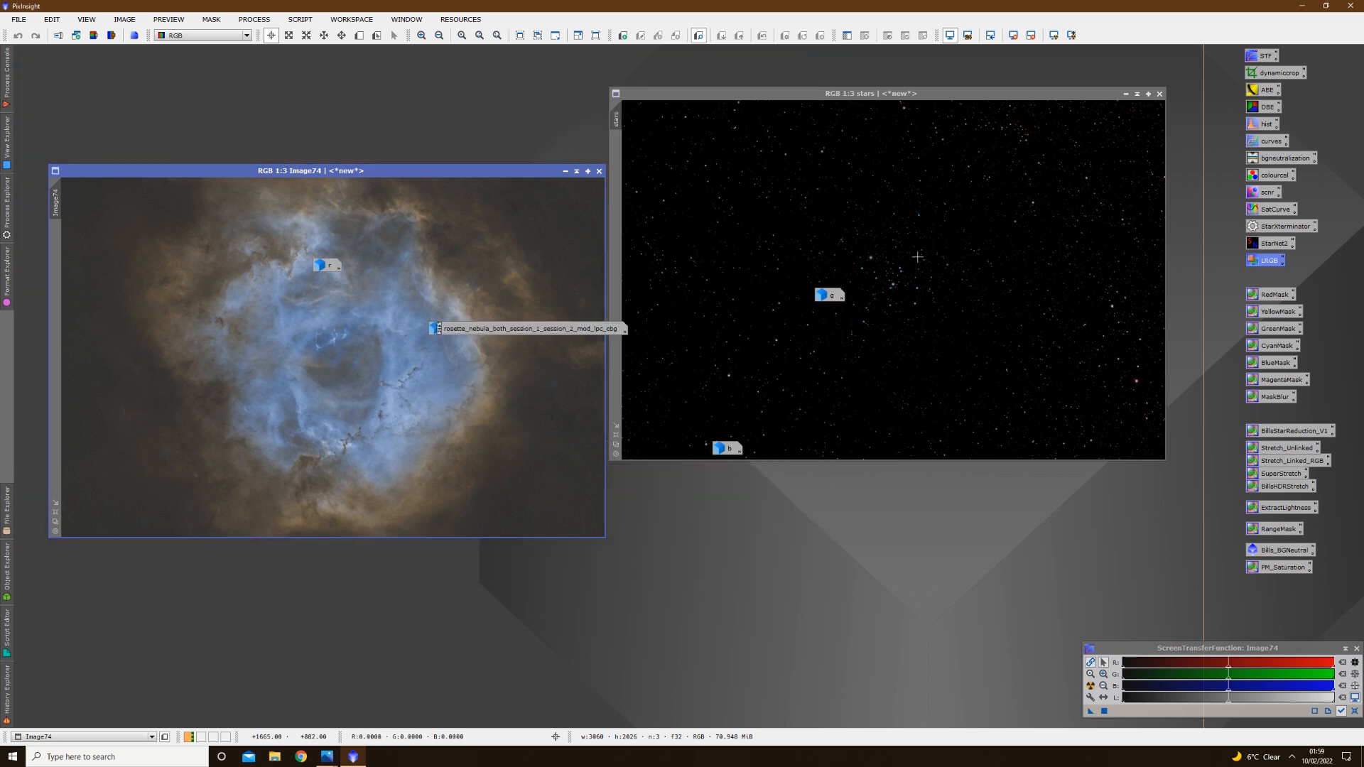
left_click_drag(488, 331, 861, 400)
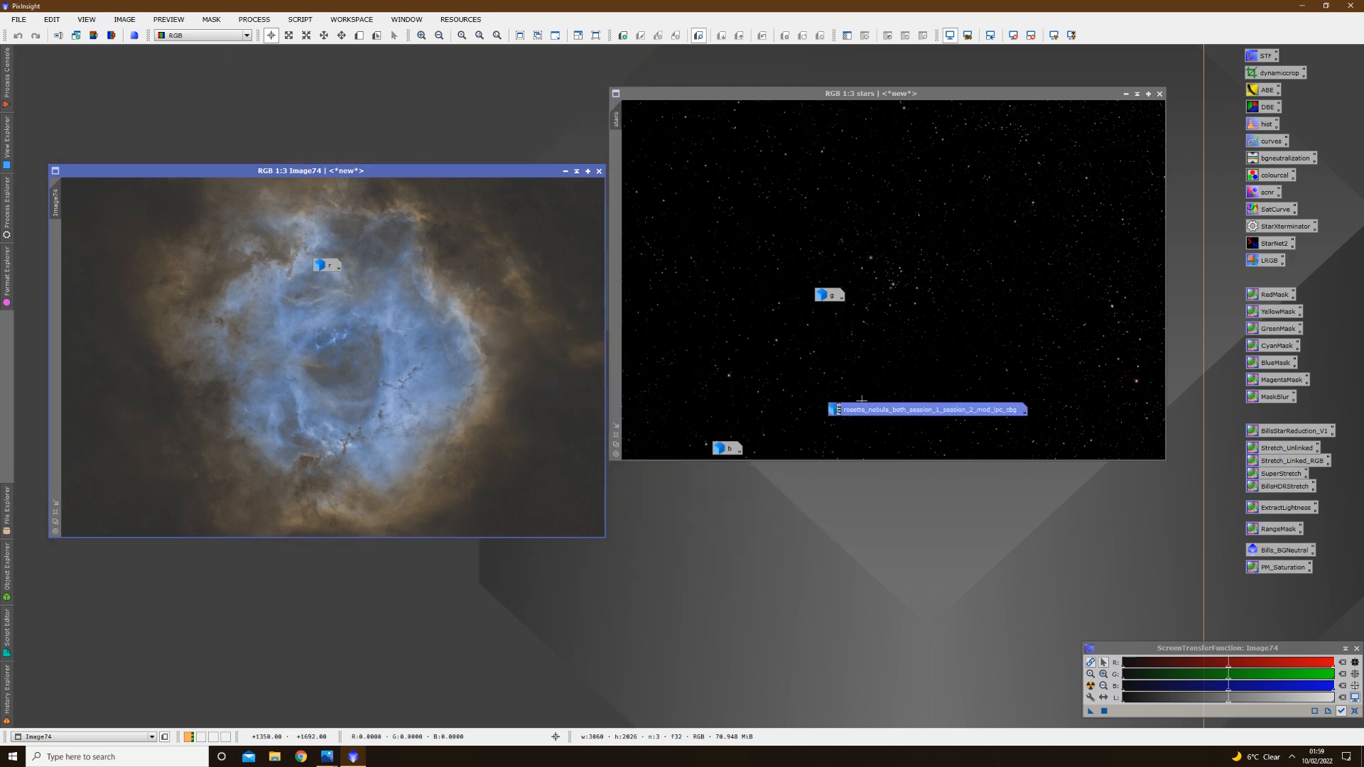
left_click_drag(323, 265, 916, 486)
Reposition the combined colour image, zoom it to 1:2 and fit its window to the view
left_click_drag(402, 179, 392, 132)
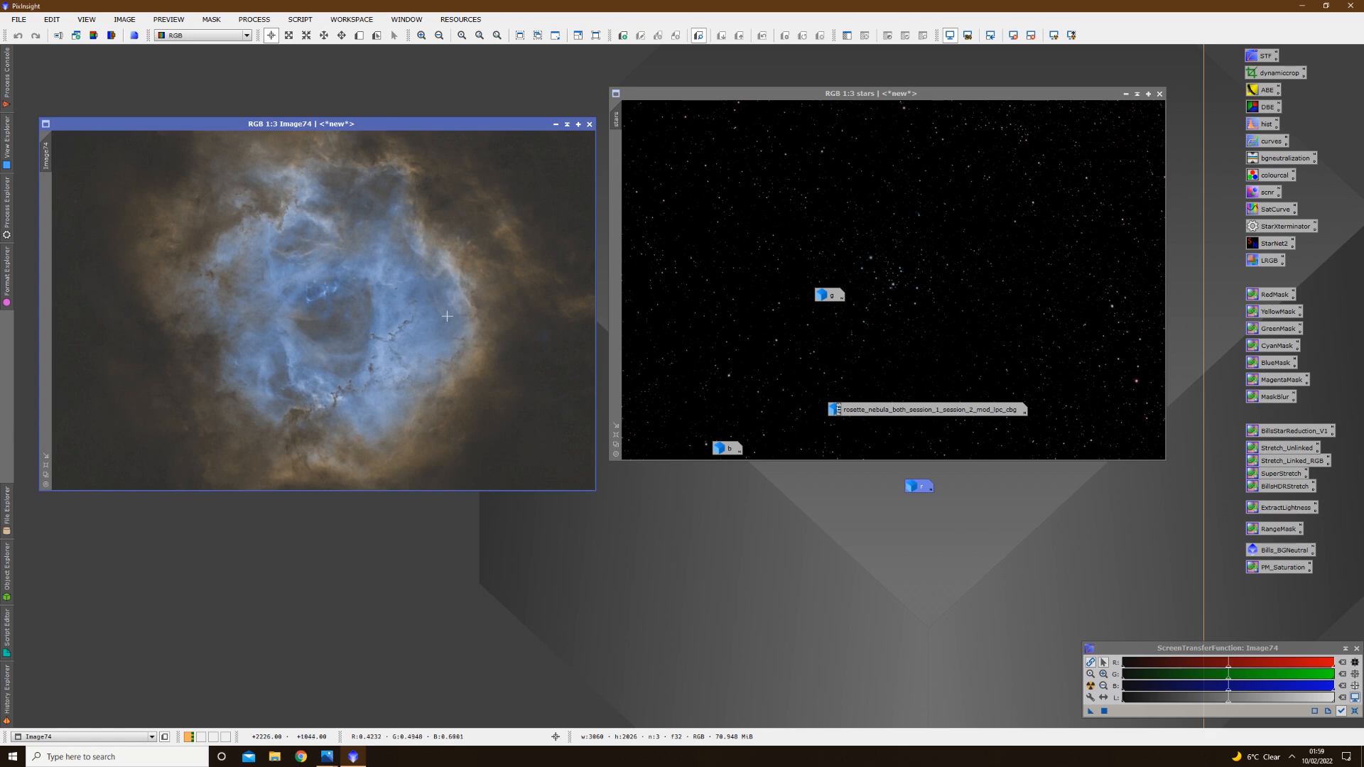
scroll(424, 350, "up", 1)
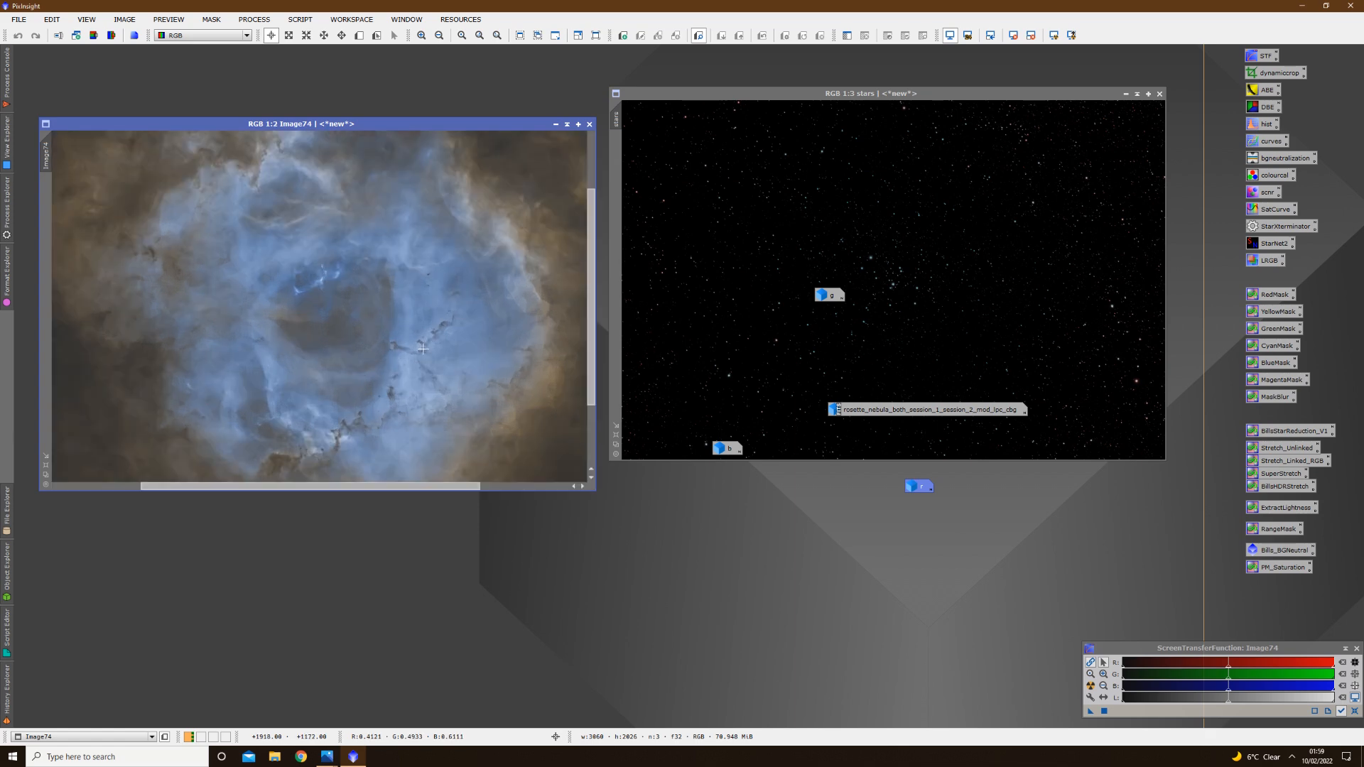
left_click(45, 457)
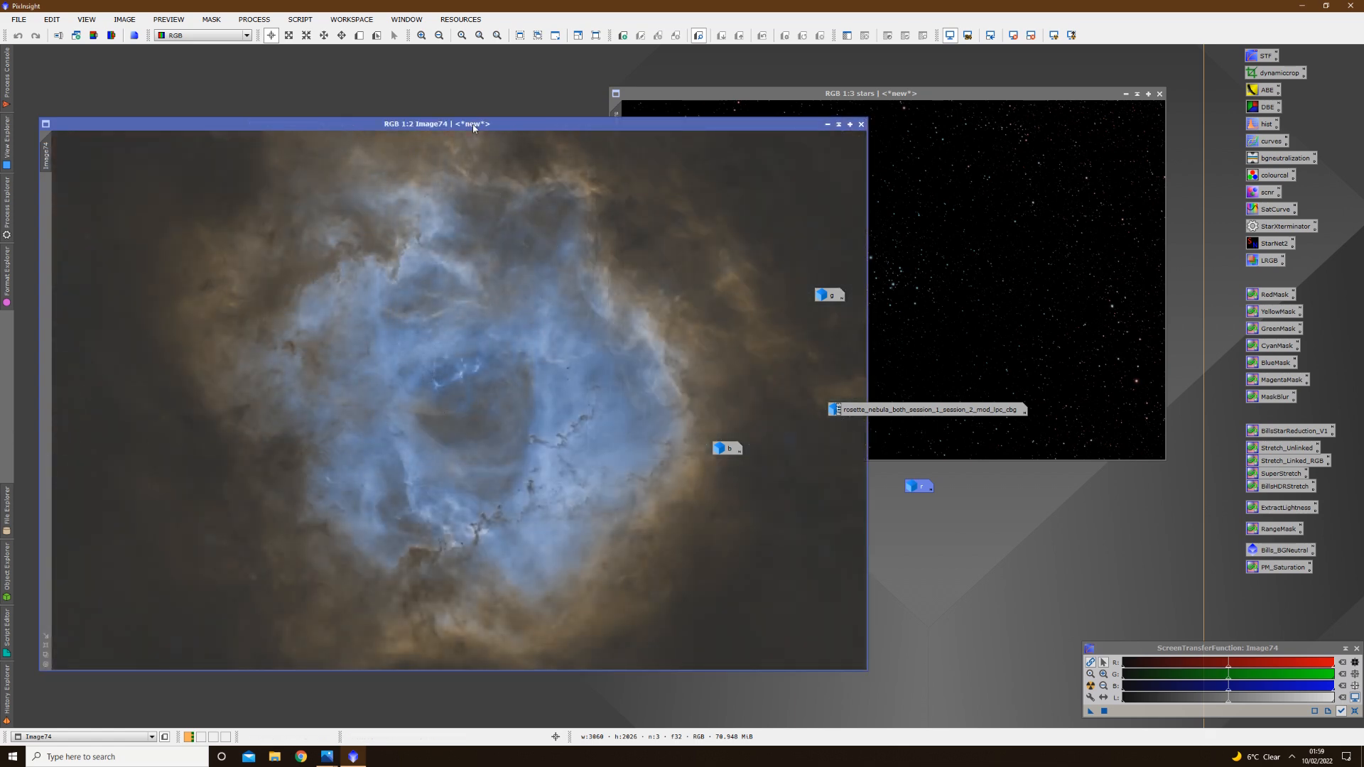
Reposition the combined nebula image and move the b and g image icons off it
left_click_drag(482, 126, 466, 75)
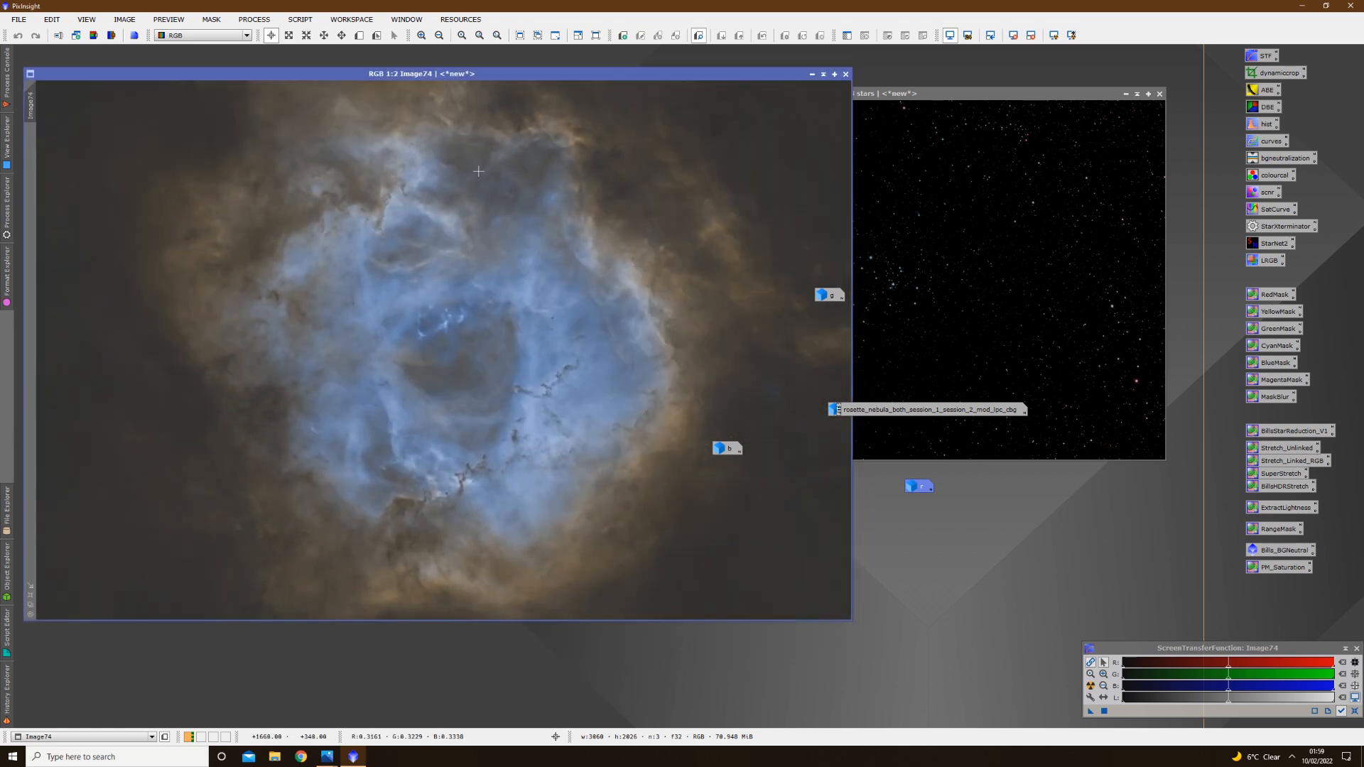
left_click_drag(725, 447, 910, 493)
left_click_drag(825, 296, 939, 466)
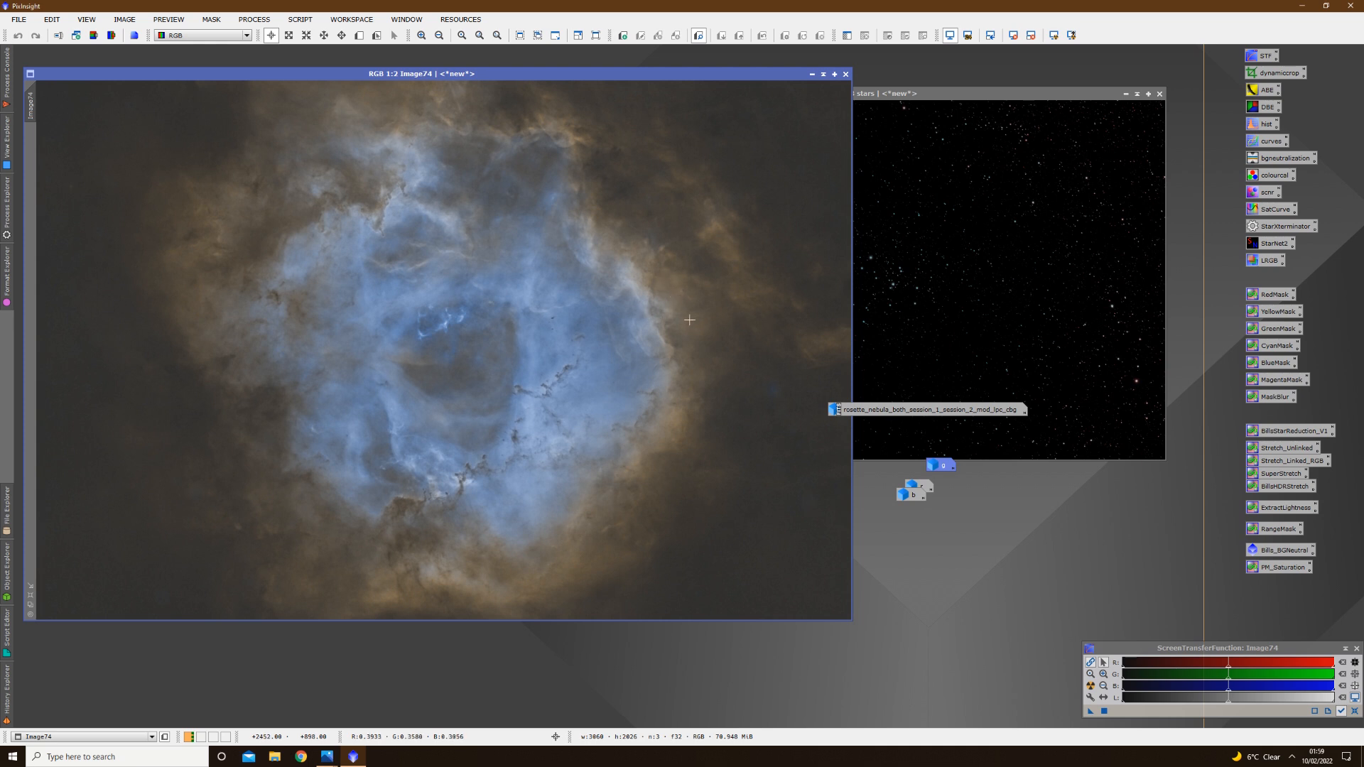
Create a yellow colour mask from the combined nebula image with the saved YellowMask process and reposition the mask window
double_click(1277, 313)
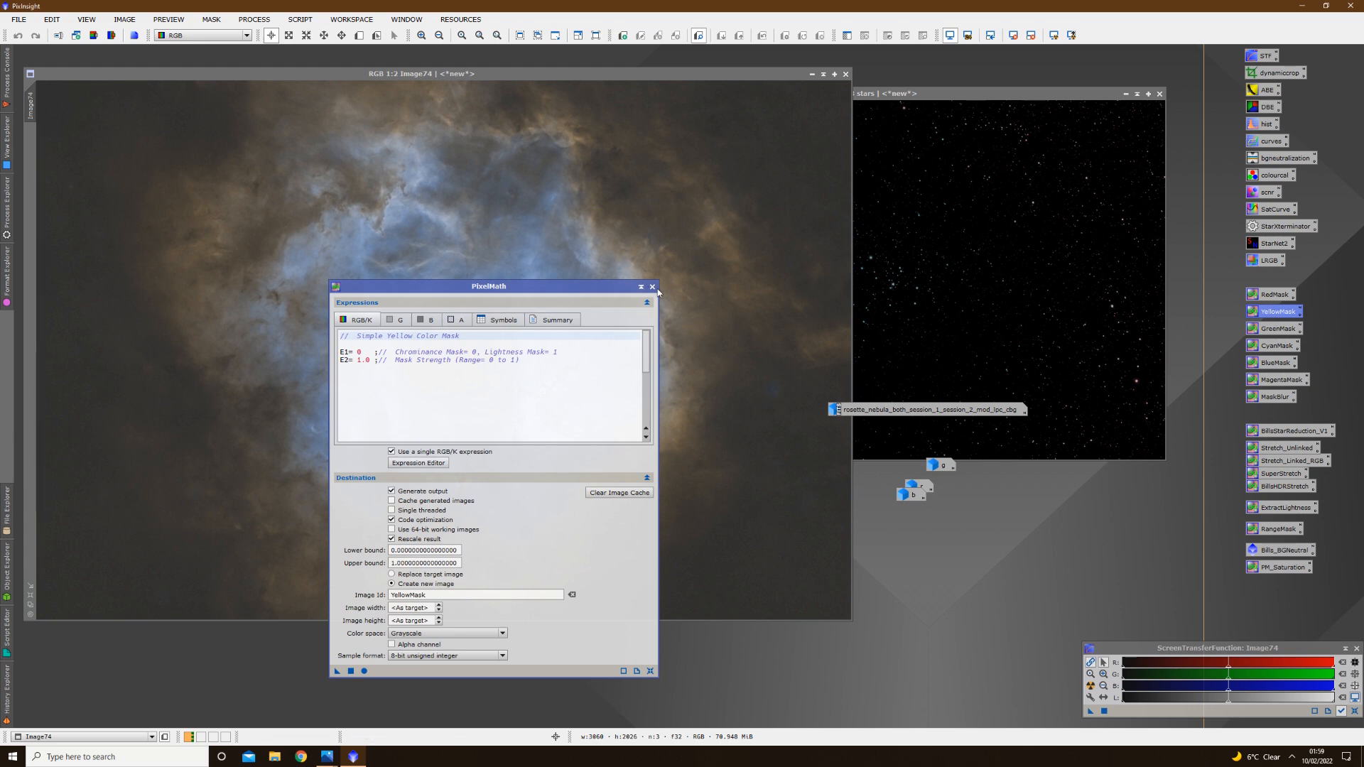
left_click(652, 287)
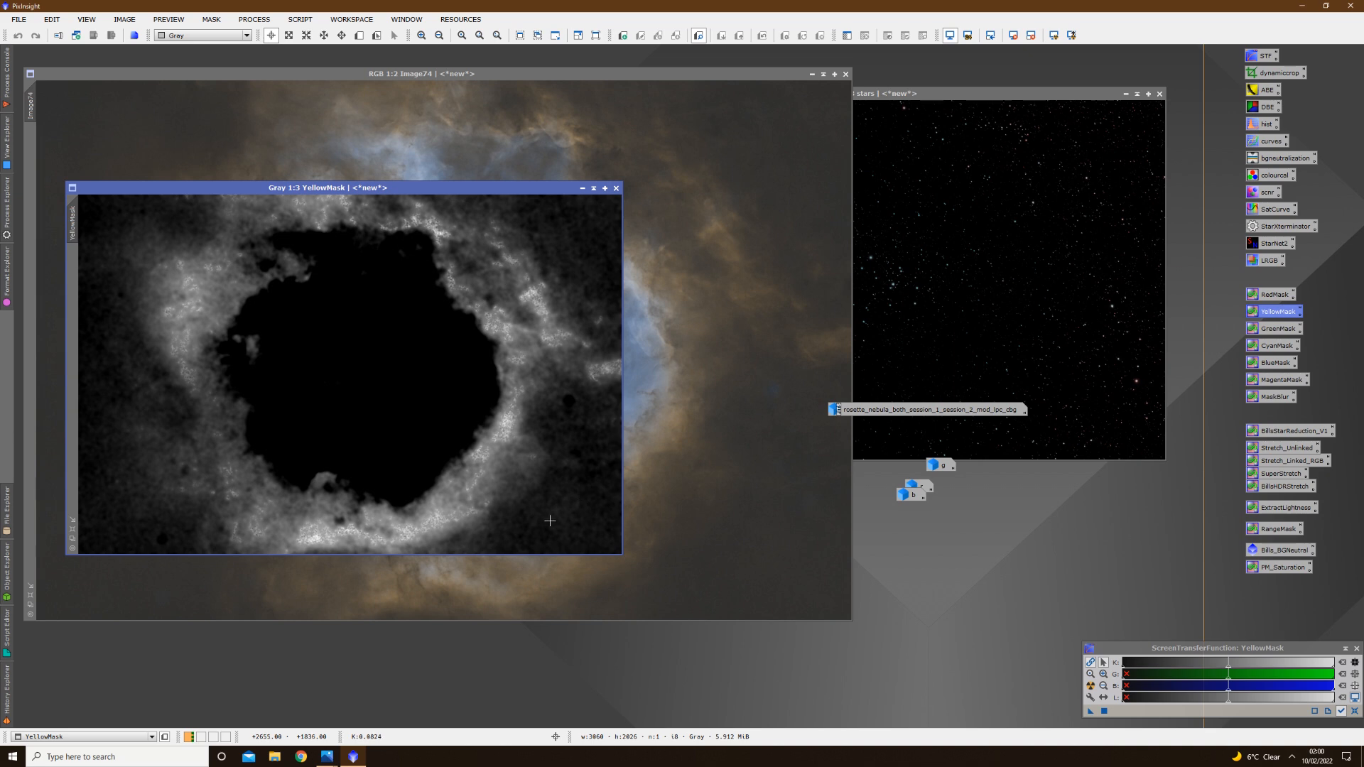
left_click_drag(431, 189, 517, 180)
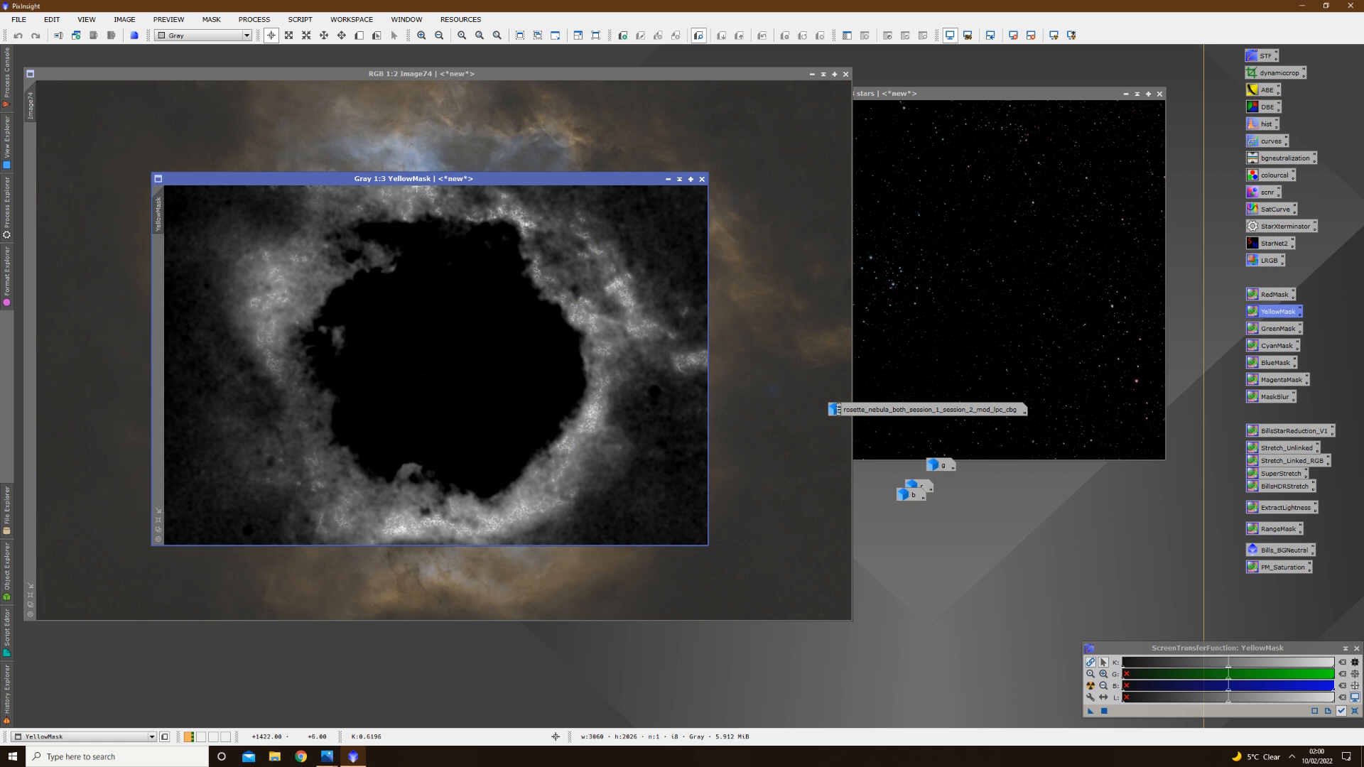
Raise the YellowMask image's shadows to about 0.0934 in HistogramTransformation, using a real-time preview
double_click(1260, 126)
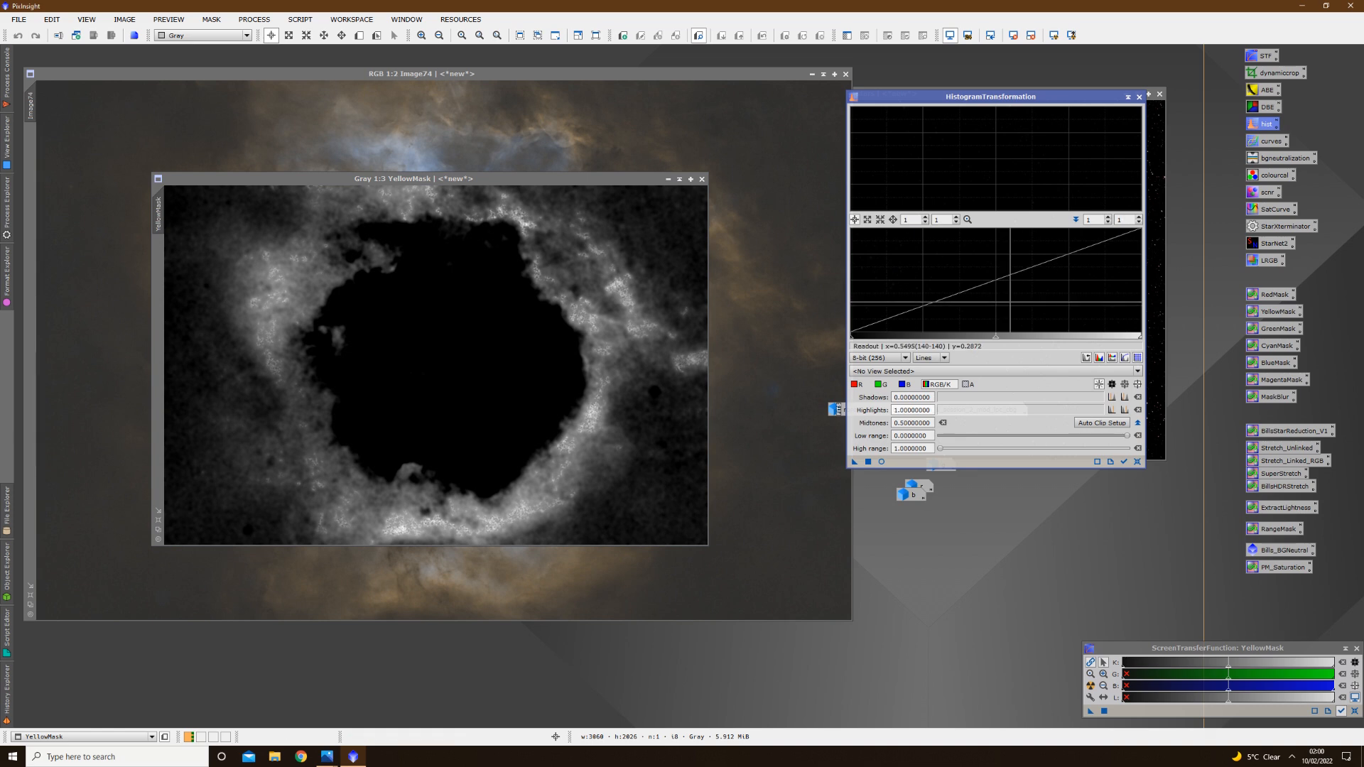
left_click(978, 370)
left_click(955, 398)
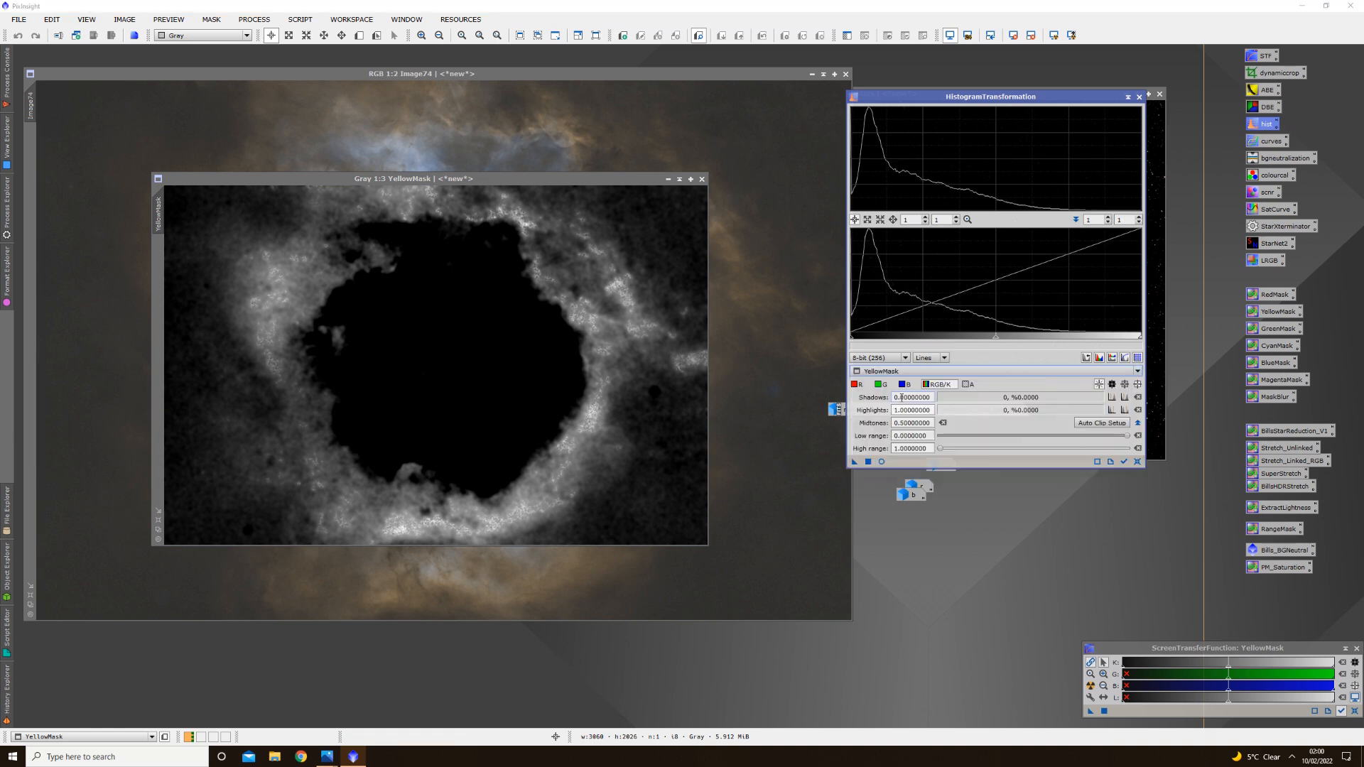
left_click(881, 462)
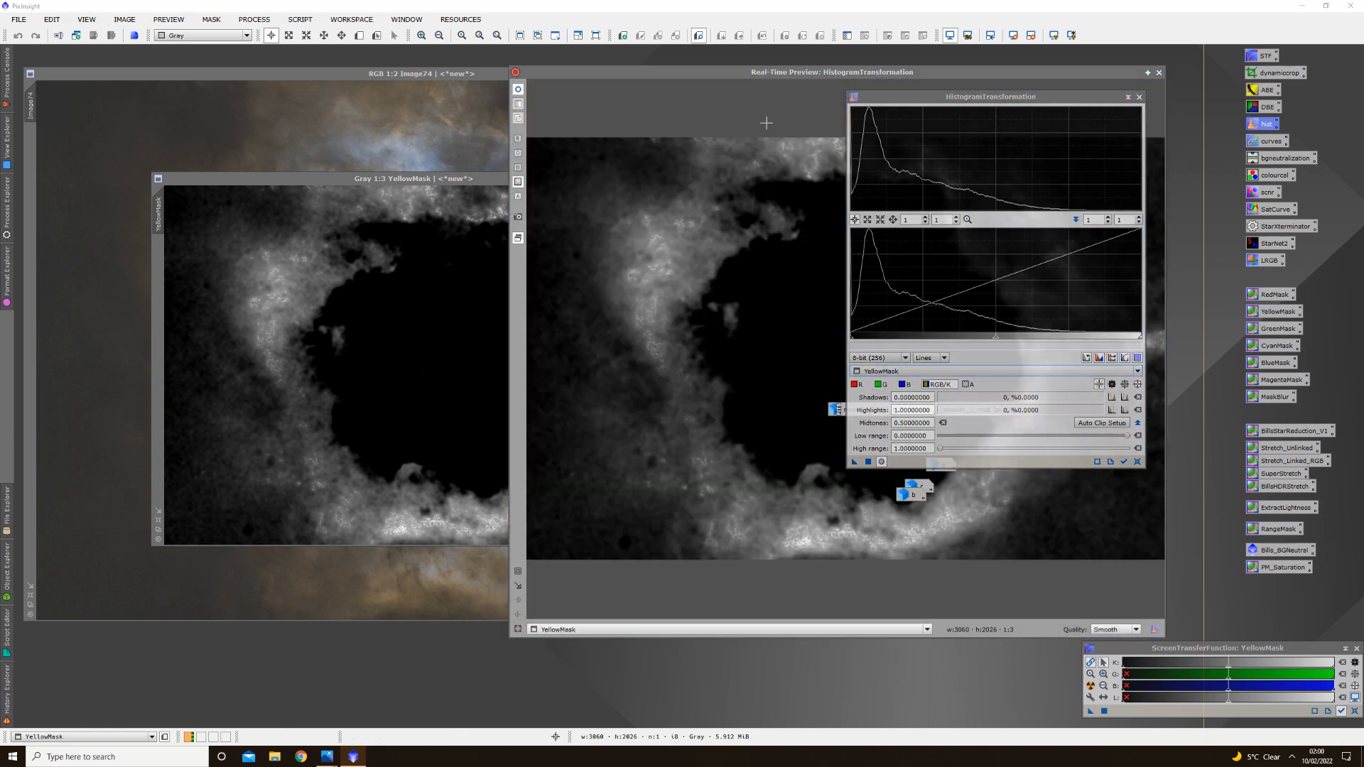
left_click_drag(807, 80, 410, 87)
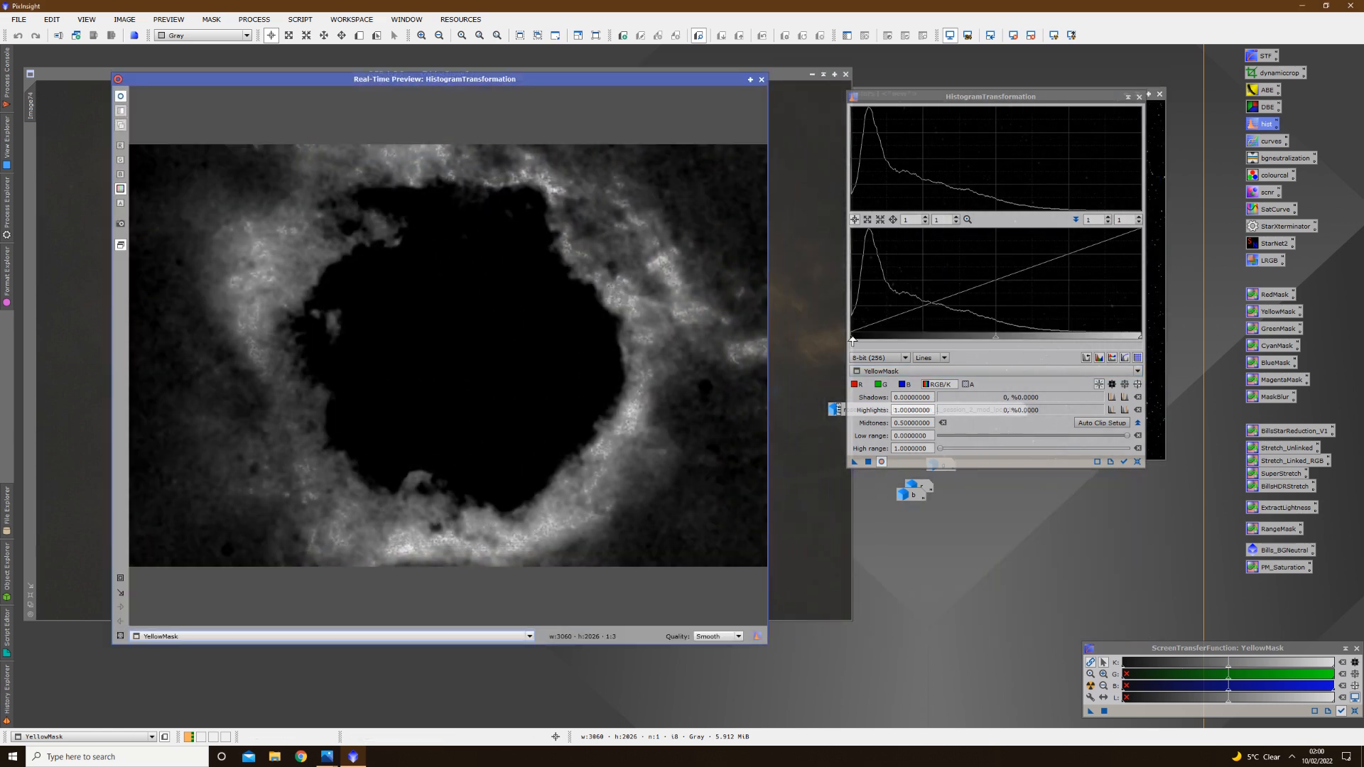
left_click_drag(852, 341, 878, 340)
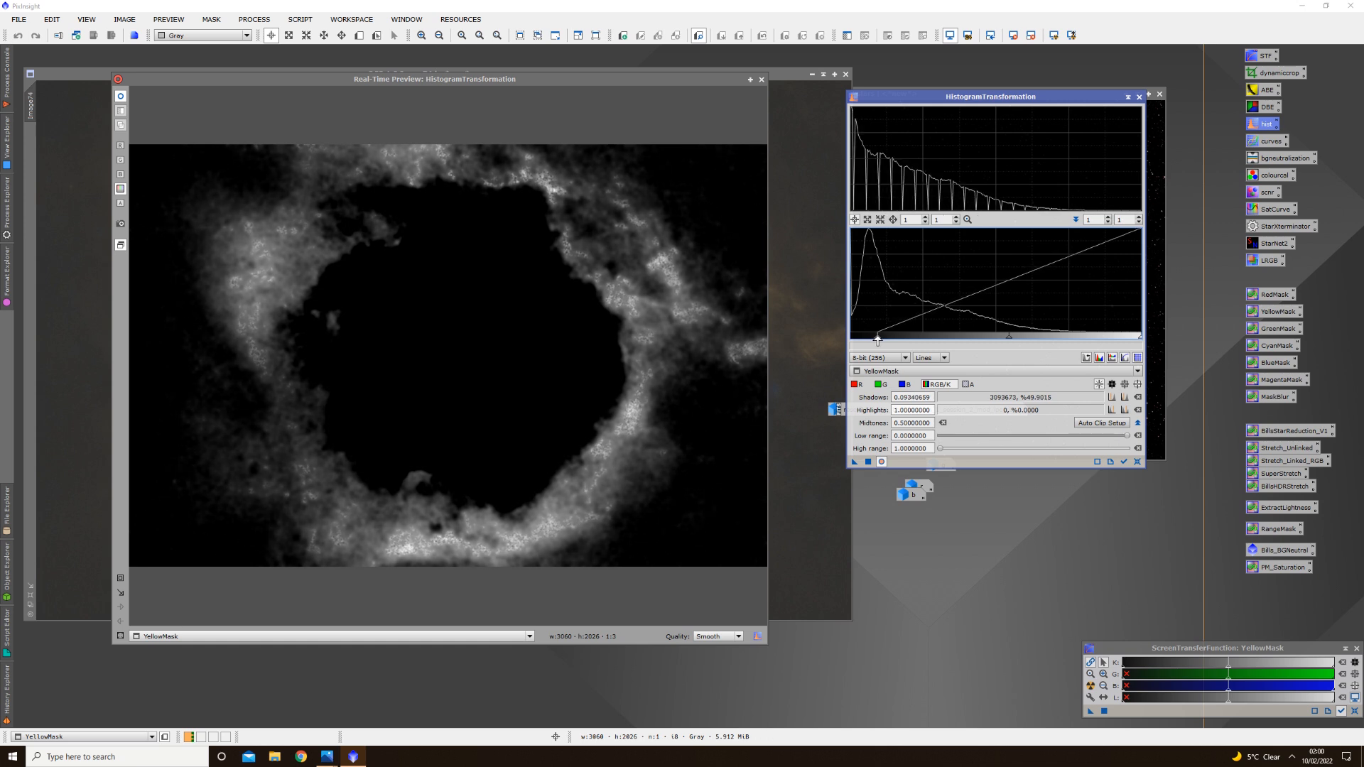
Compare the mask with and without the histogram adjustment, apply it to YellowMask and close the real-time preview
left_click(121, 96)
left_click(121, 96)
left_click(122, 96)
left_click(122, 97)
left_click(122, 97)
left_click(122, 96)
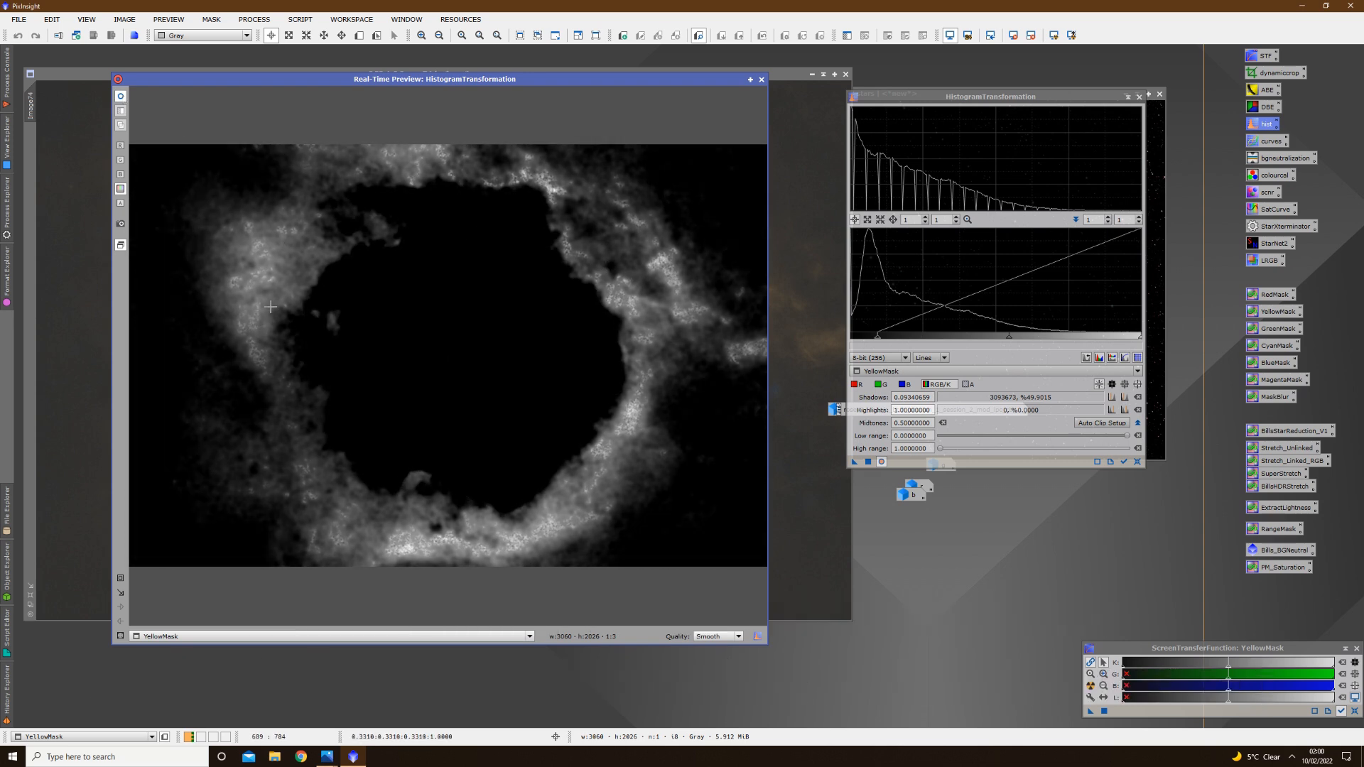
left_click(120, 97)
left_click(120, 97)
left_click(120, 97)
left_click(121, 97)
left_click(867, 462)
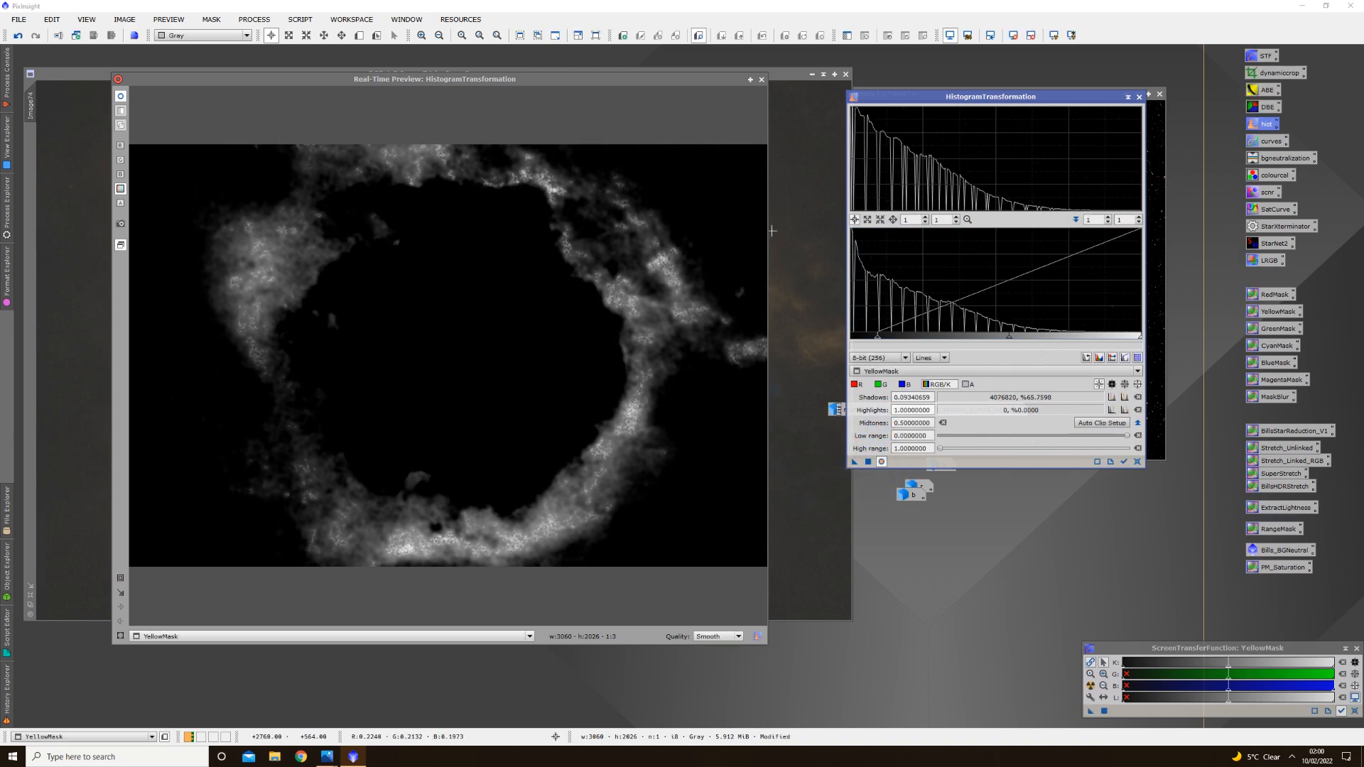
left_click(761, 80)
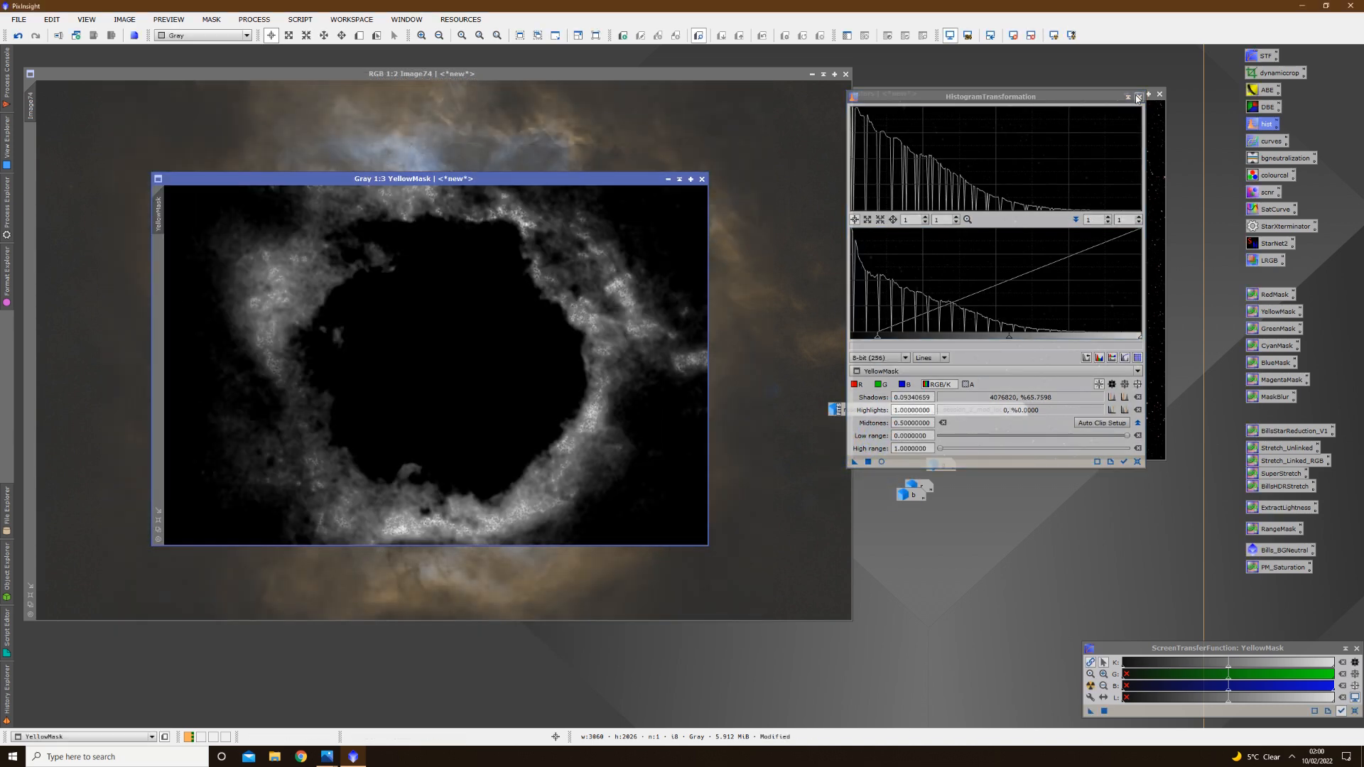
Blur the yellow mask with the MaskBlur process and apply it as a mask to the combined nebula image, Image74
left_click_drag(540, 178, 599, 120)
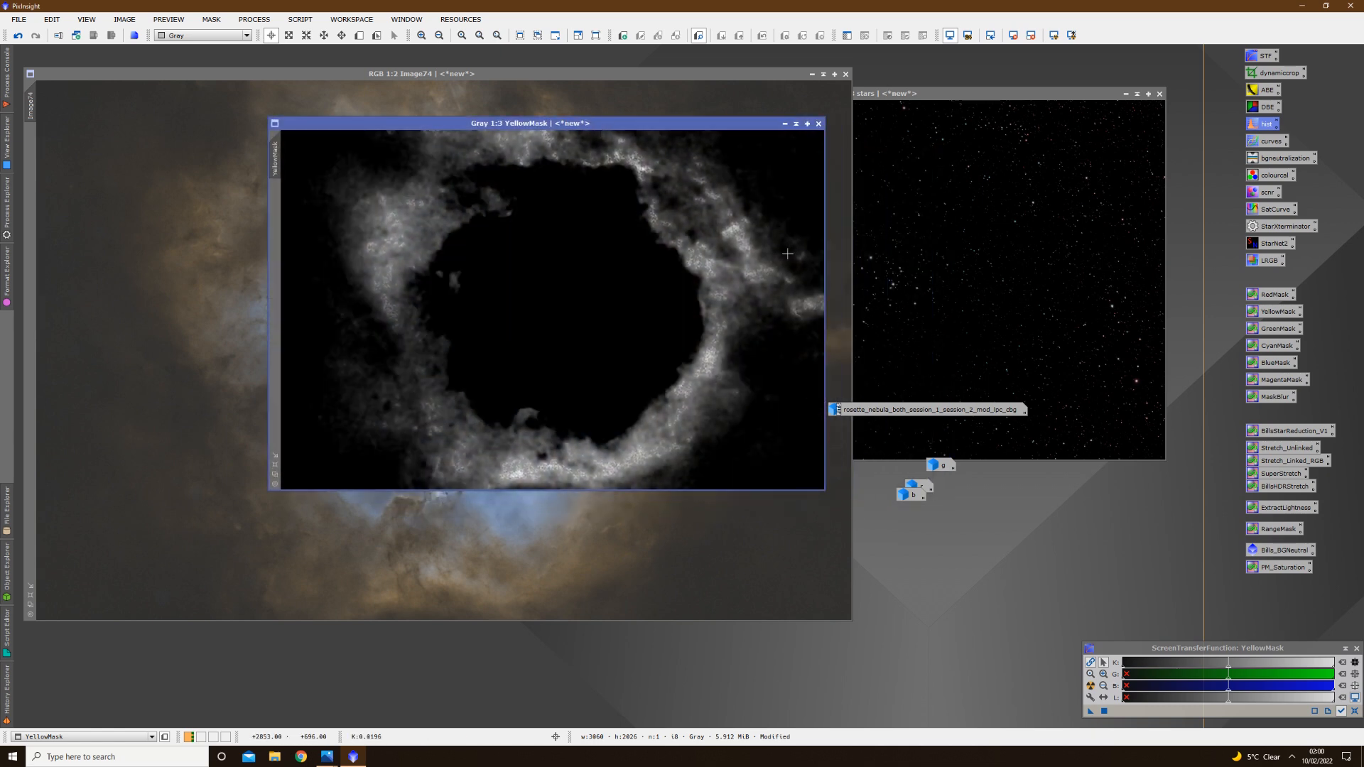
left_click_drag(1273, 400, 642, 301)
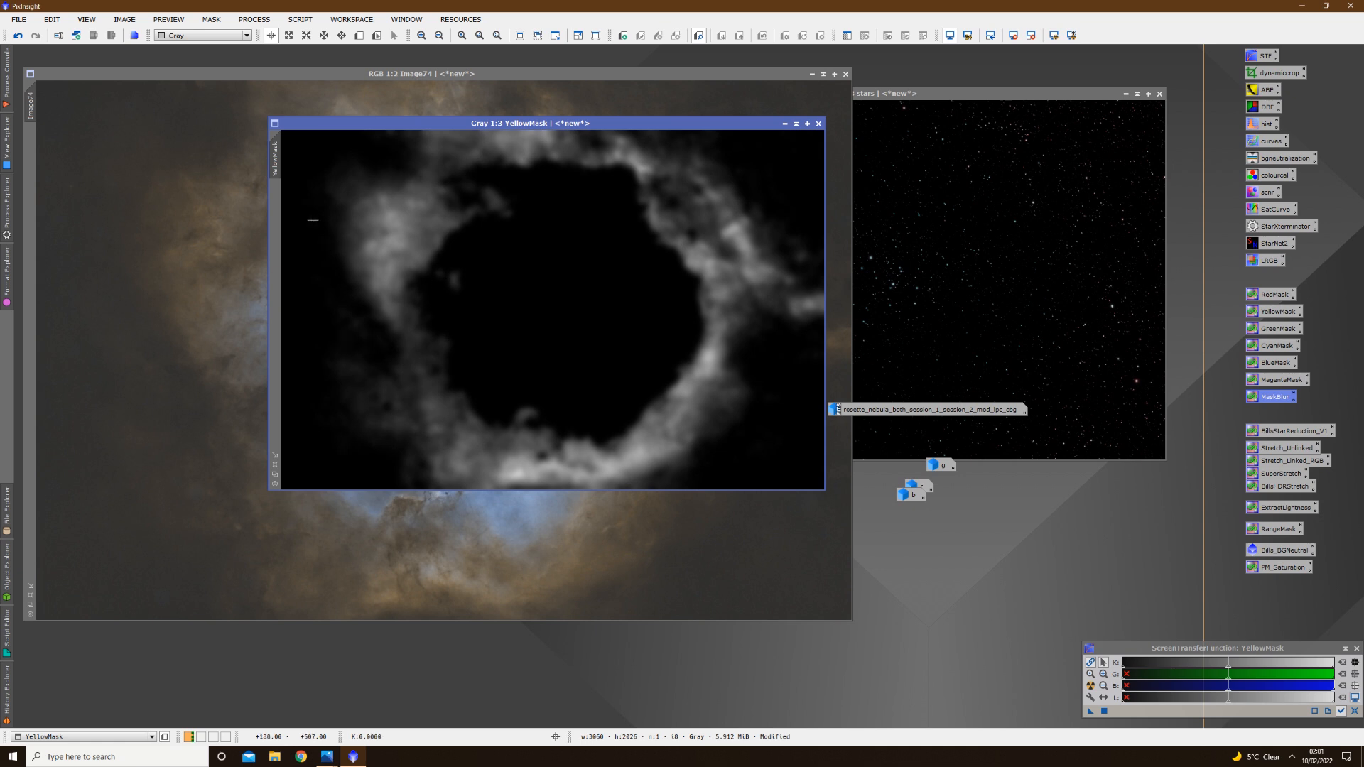
left_click_drag(275, 149, 32, 143)
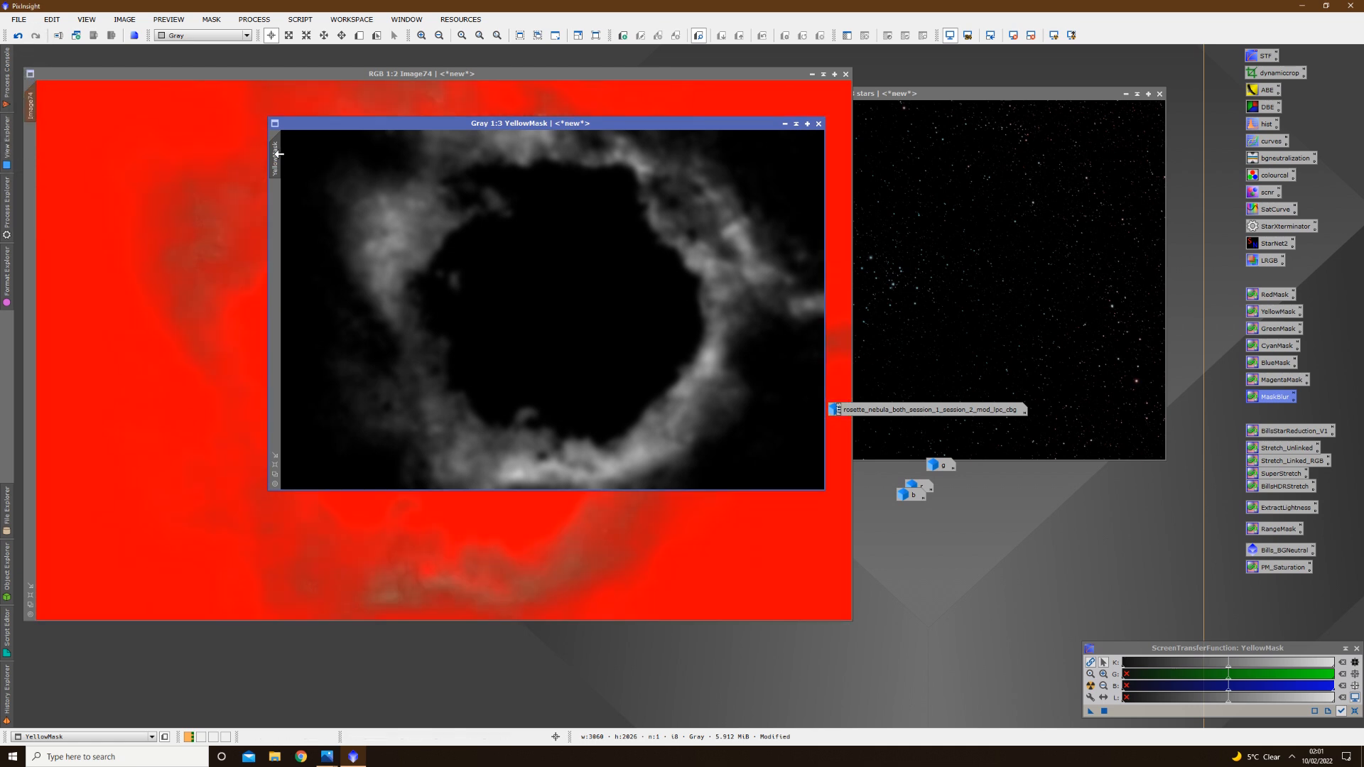
left_click(120, 174)
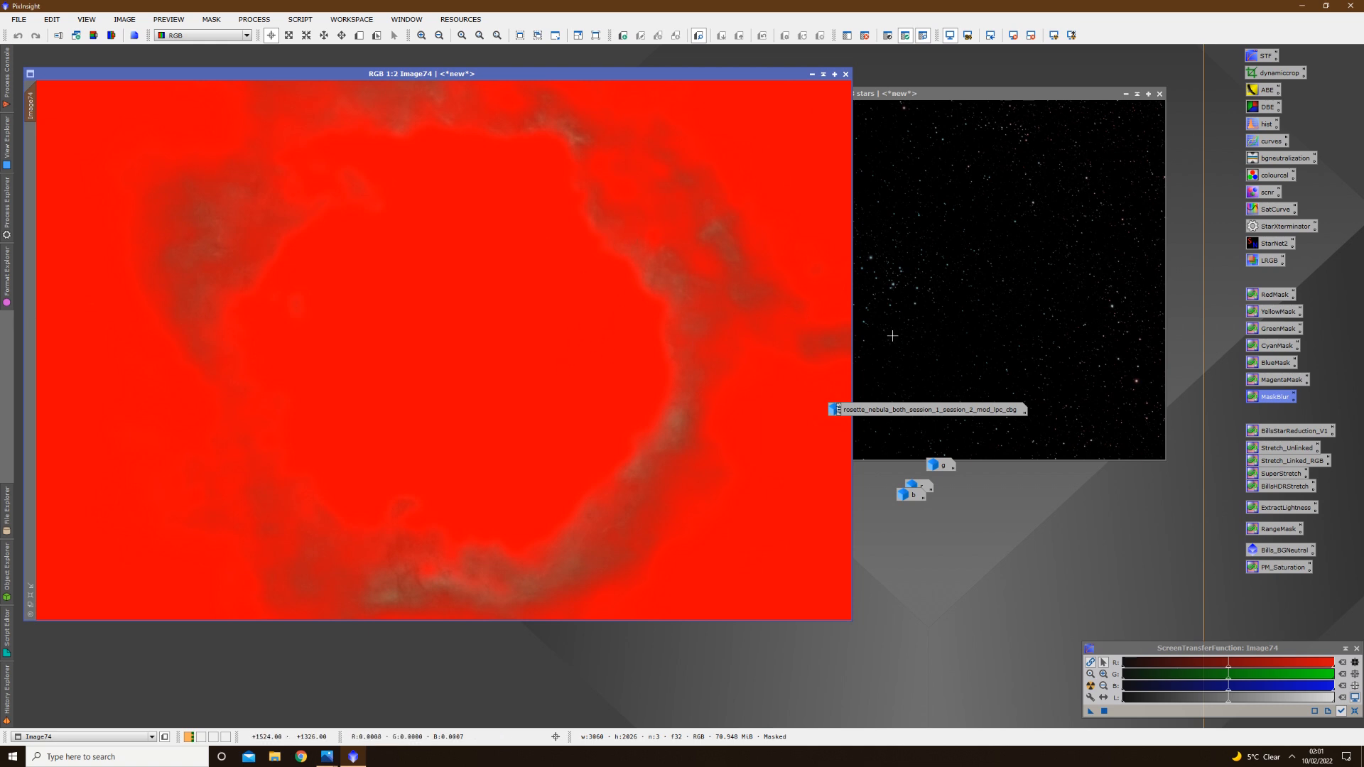
Raise the red curve of masked Image74 to input 0.42119, output 0.59432 in CurvesTransformation and compare the real-time preview before and after
double_click(1268, 142)
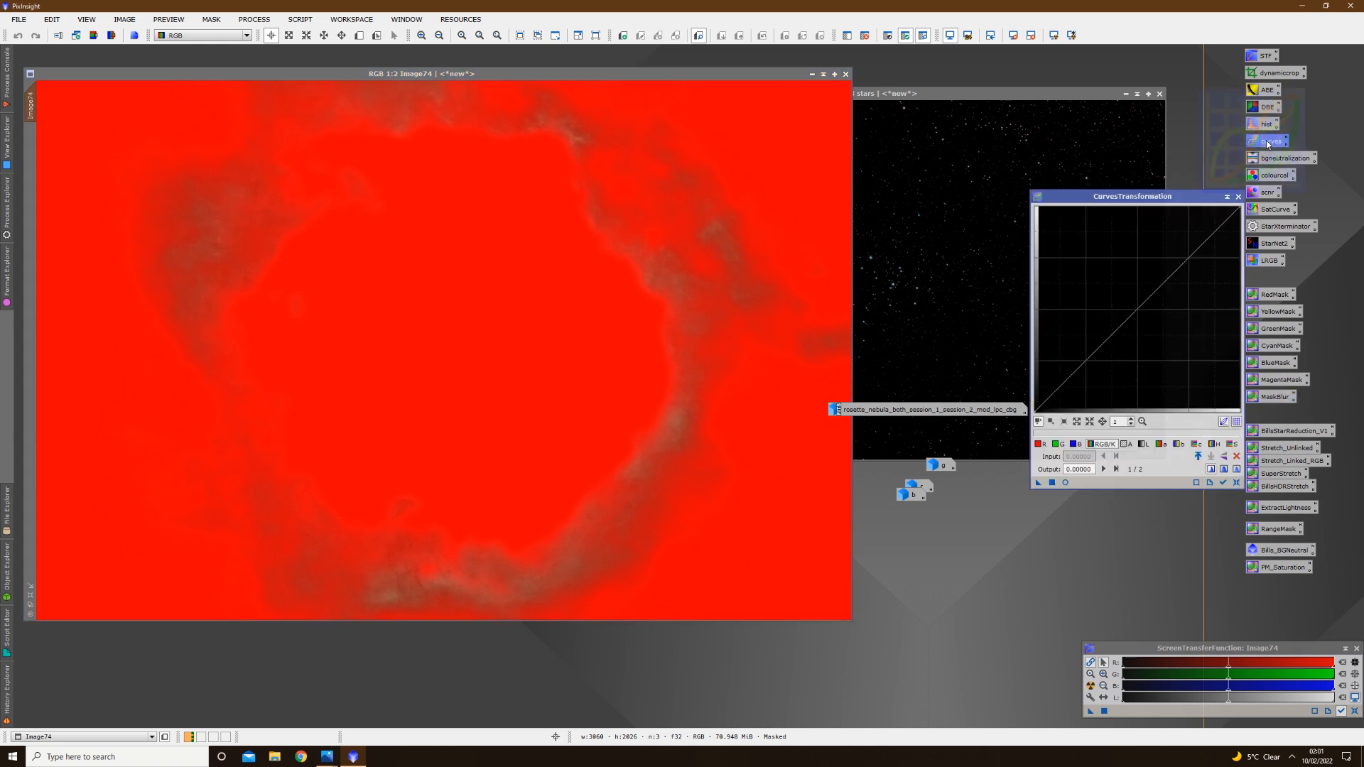
left_click(1065, 482)
left_click_drag(1145, 196, 888, 189)
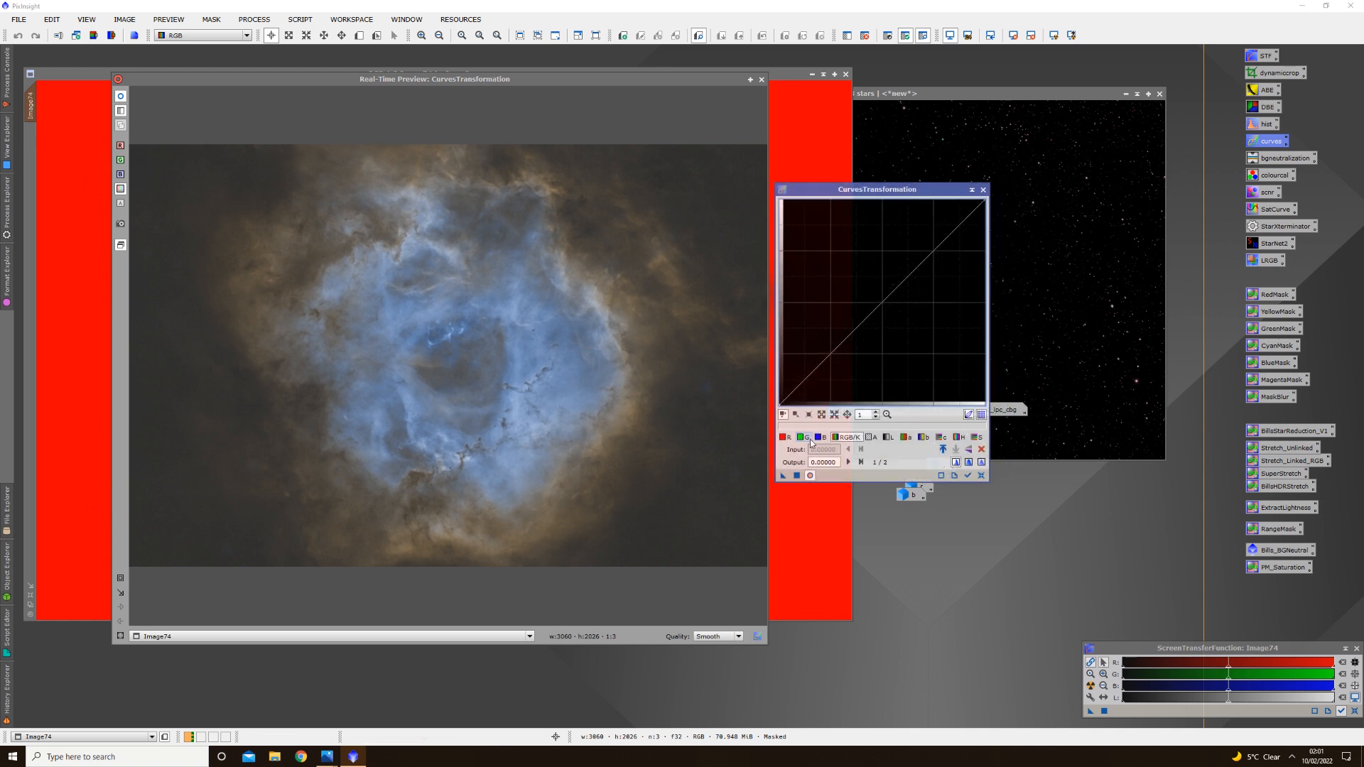
left_click(782, 437)
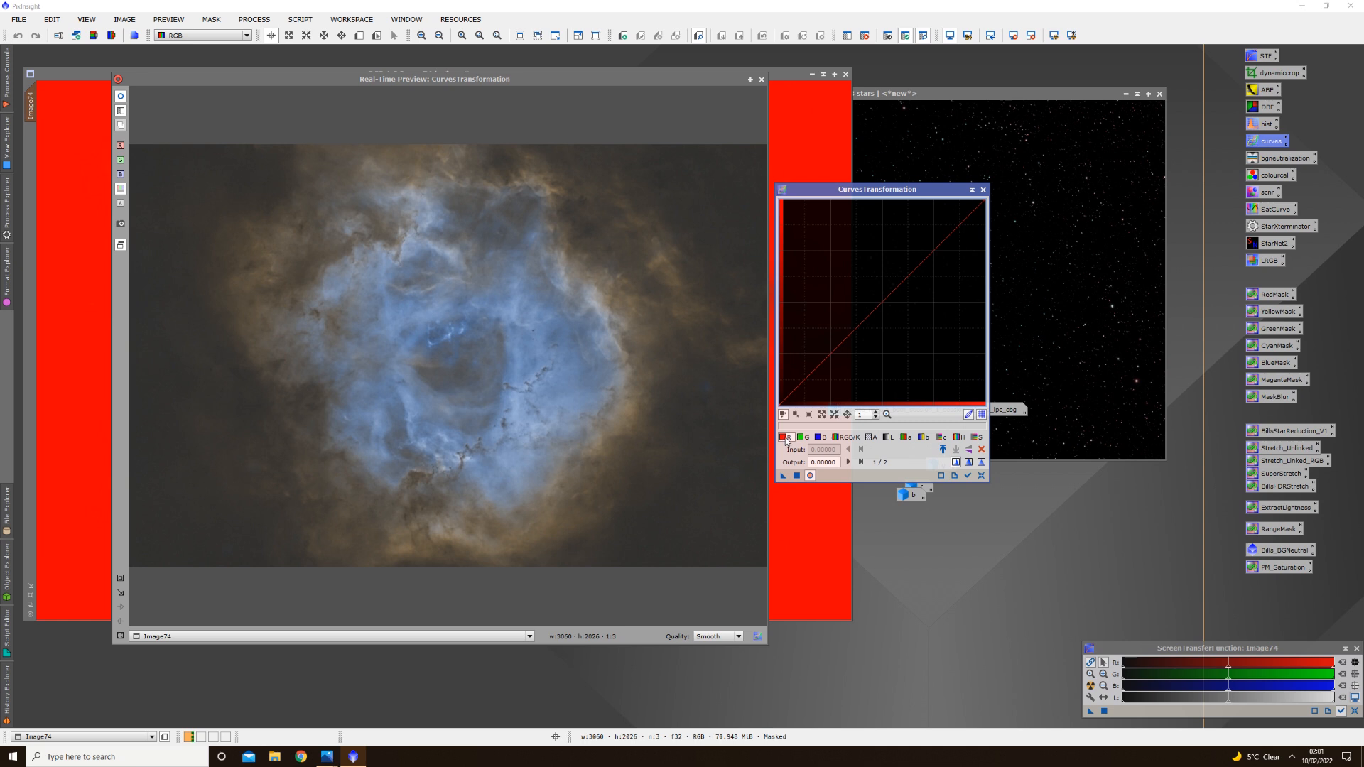
left_click(882, 304)
left_click_drag(882, 305, 856, 282)
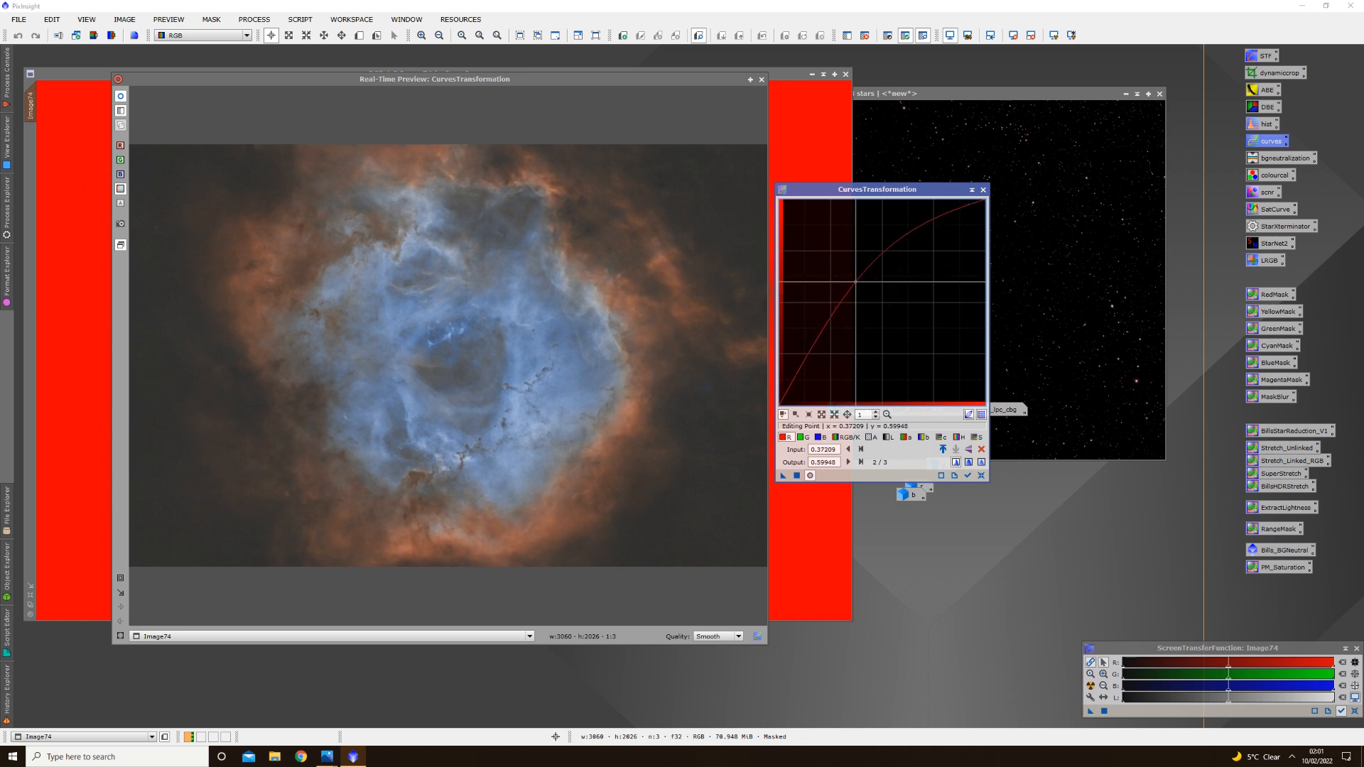
left_click_drag(856, 282, 867, 283)
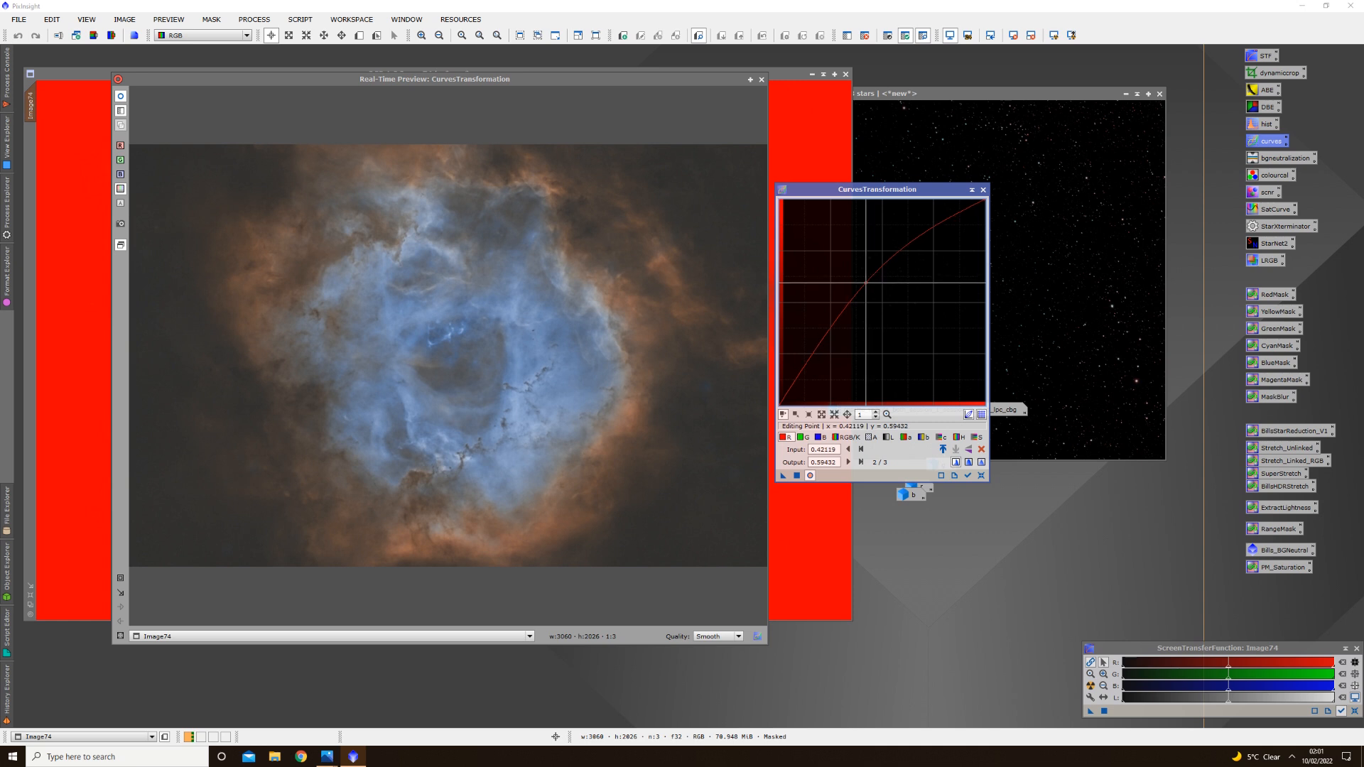
left_click(121, 98)
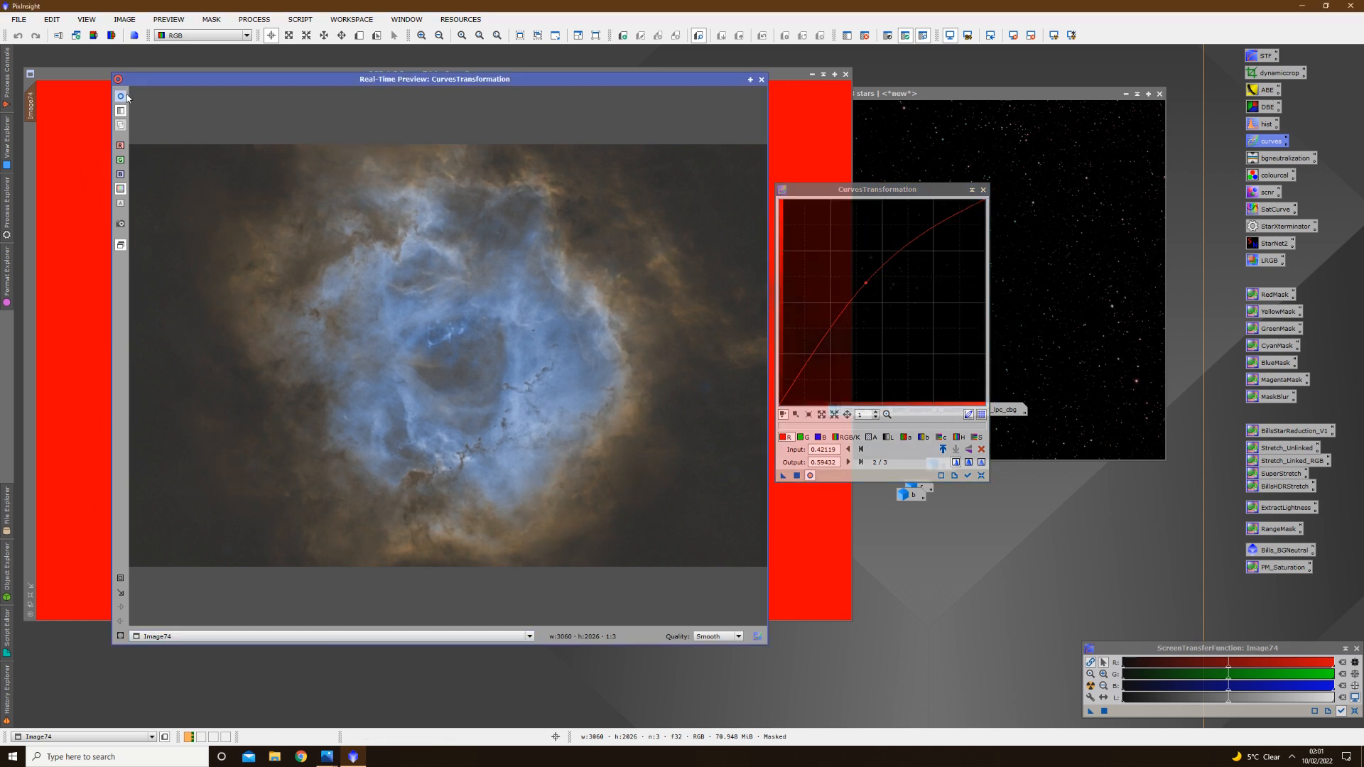
left_click(122, 96)
left_click(122, 97)
left_click(122, 97)
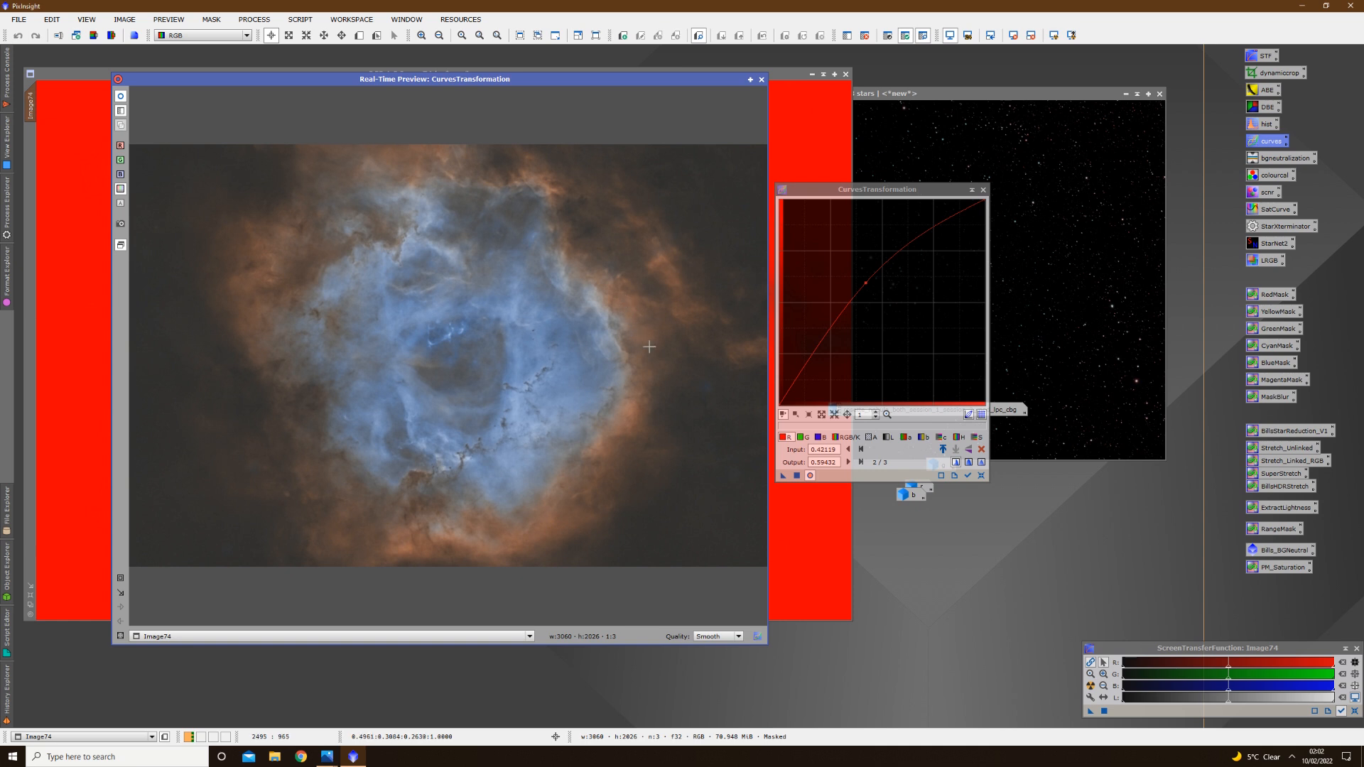
left_click(120, 97)
left_click(120, 97)
Anchor the green curve at its middle and upper quarter, lower its shadows to input 0.24548, output 0.15245, and check the preview
left_click(802, 437)
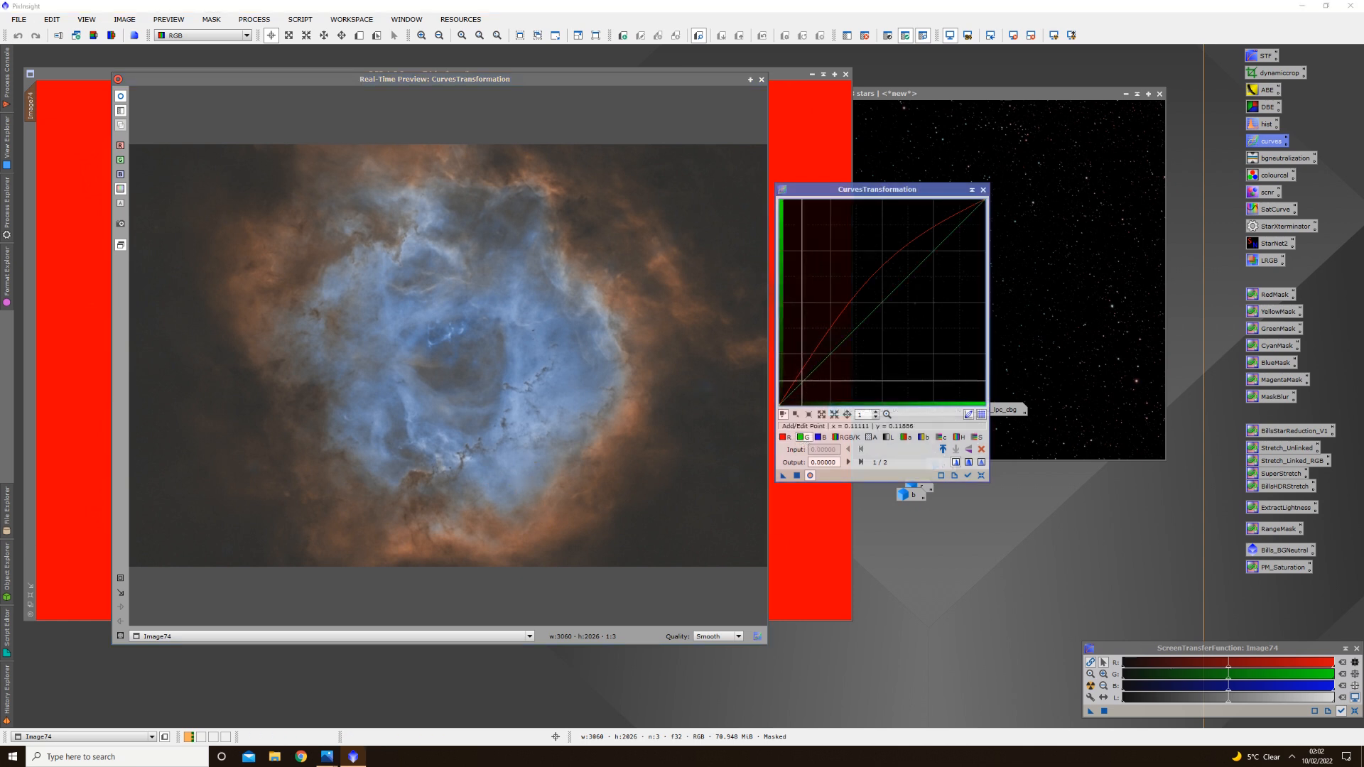
left_click(882, 301)
left_click(934, 252)
left_click_drag(813, 371, 846, 378)
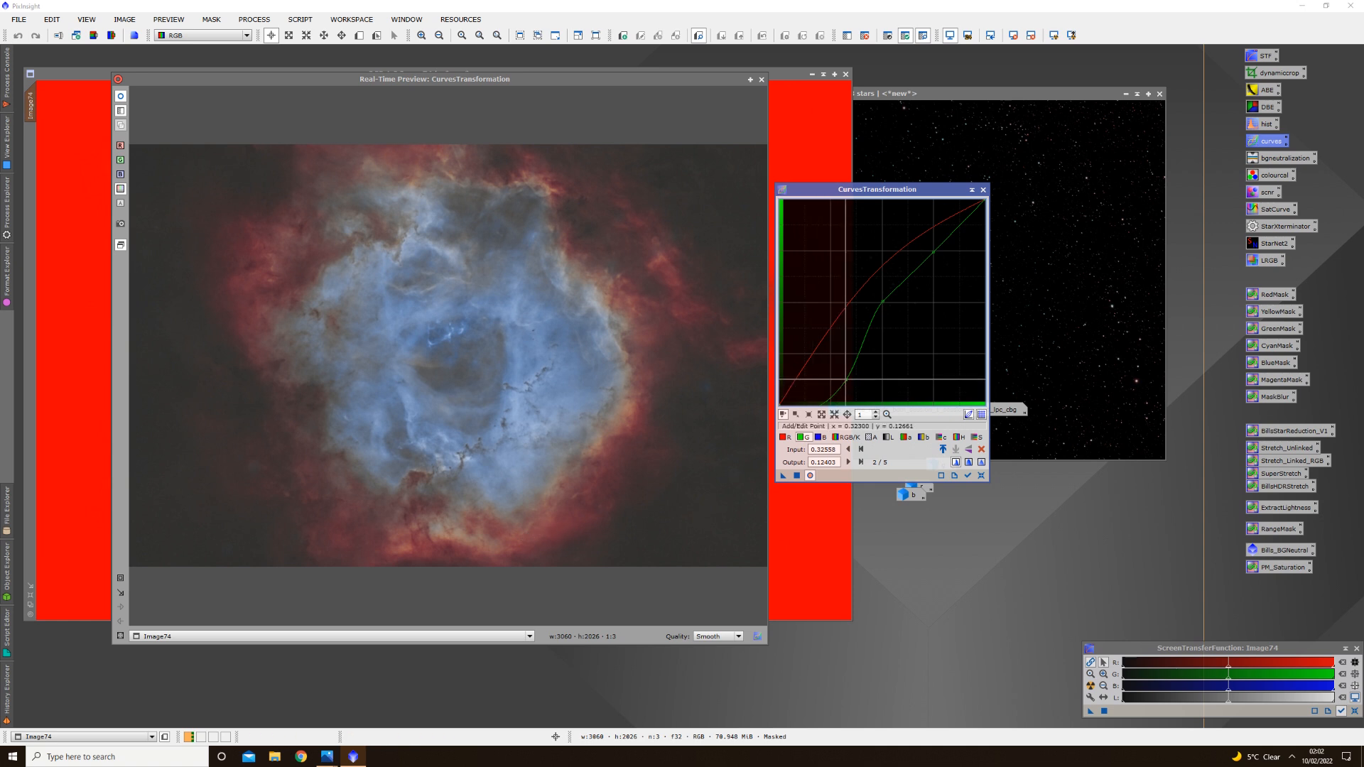
left_click_drag(847, 379, 830, 373)
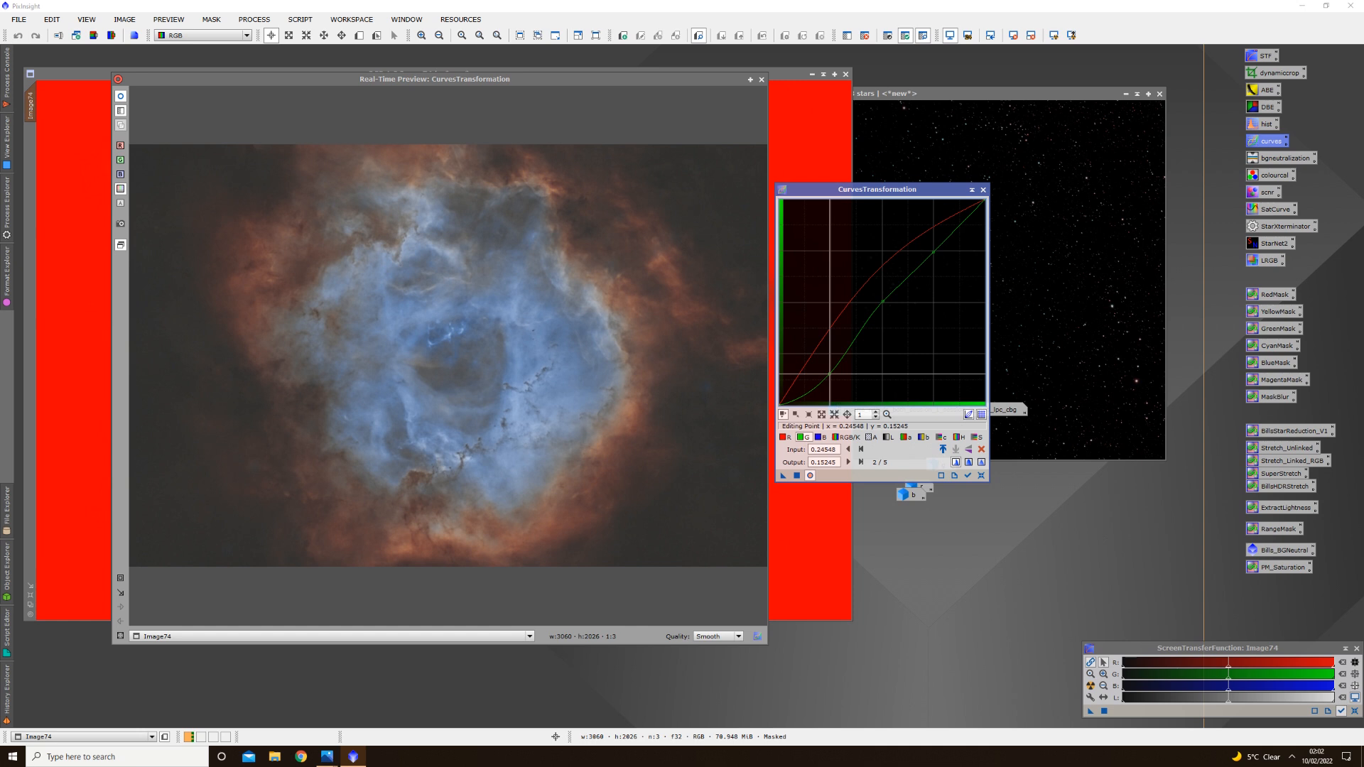
left_click(120, 97)
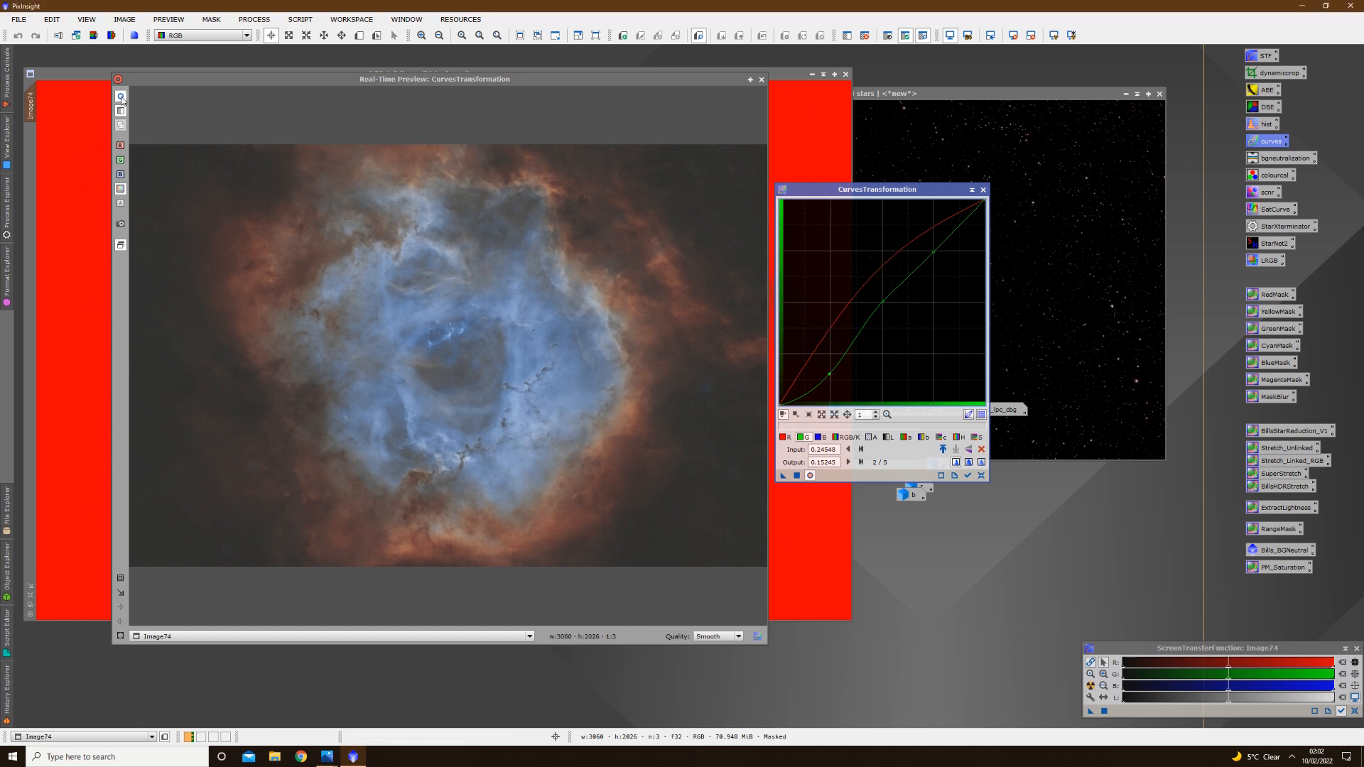
left_click(121, 97)
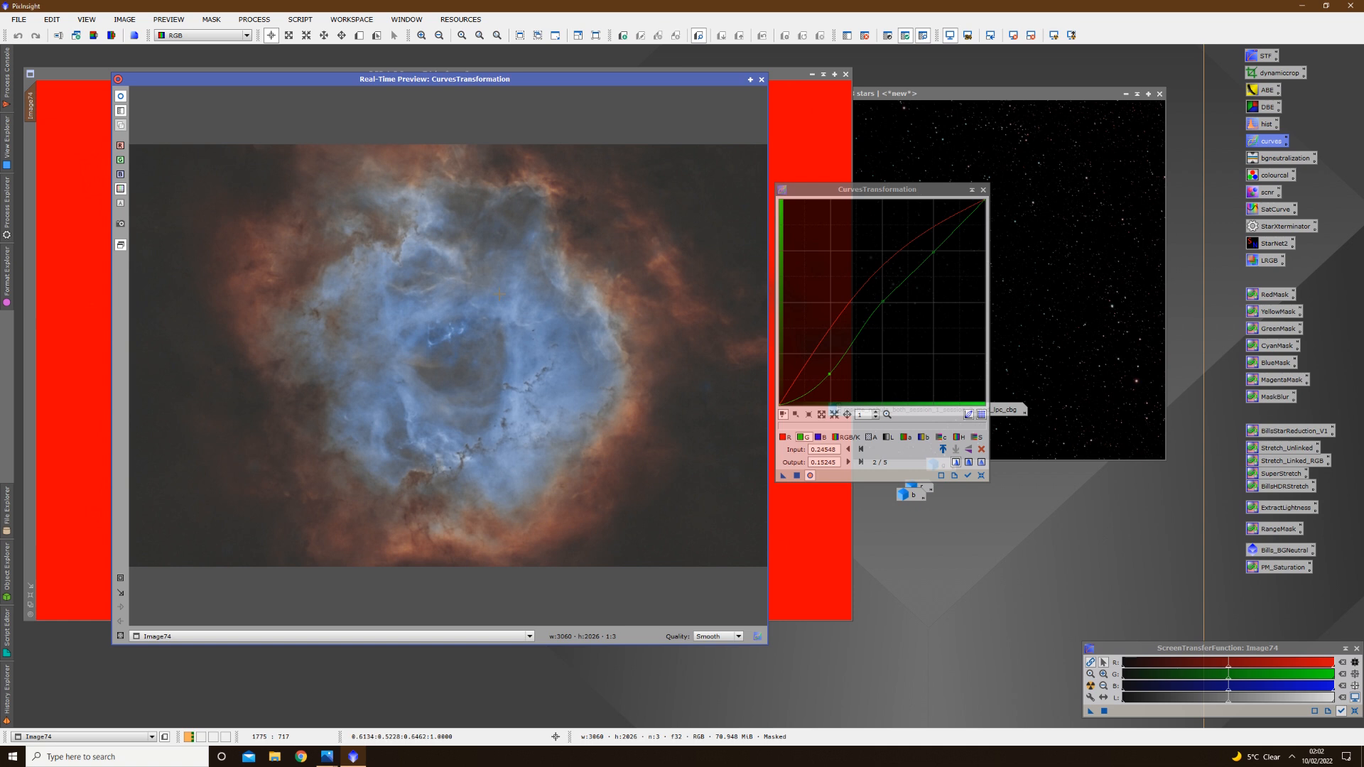
Move the green curve's upper point to input 0.56848, output 0.67959, apply the curves to Image74 and reset them
left_click_drag(933, 252, 884, 237)
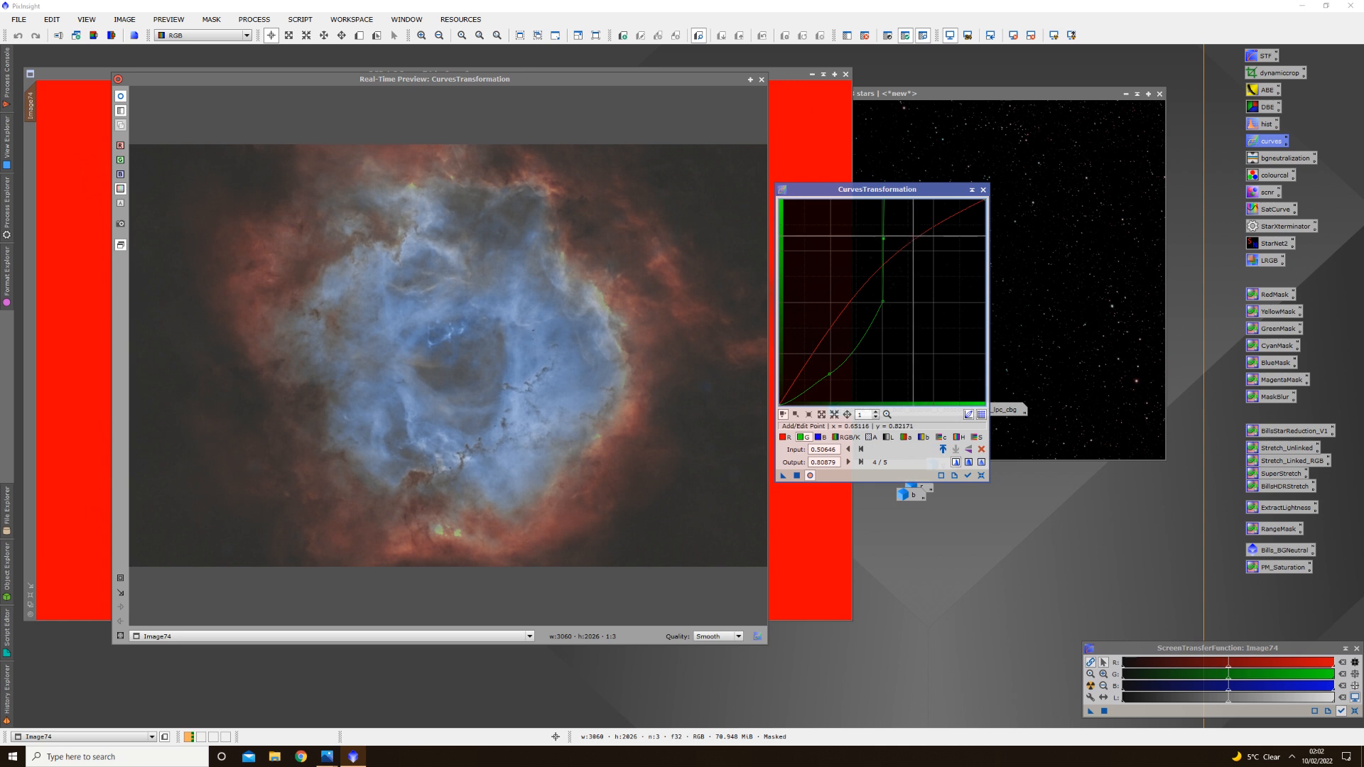
left_click_drag(884, 238, 895, 265)
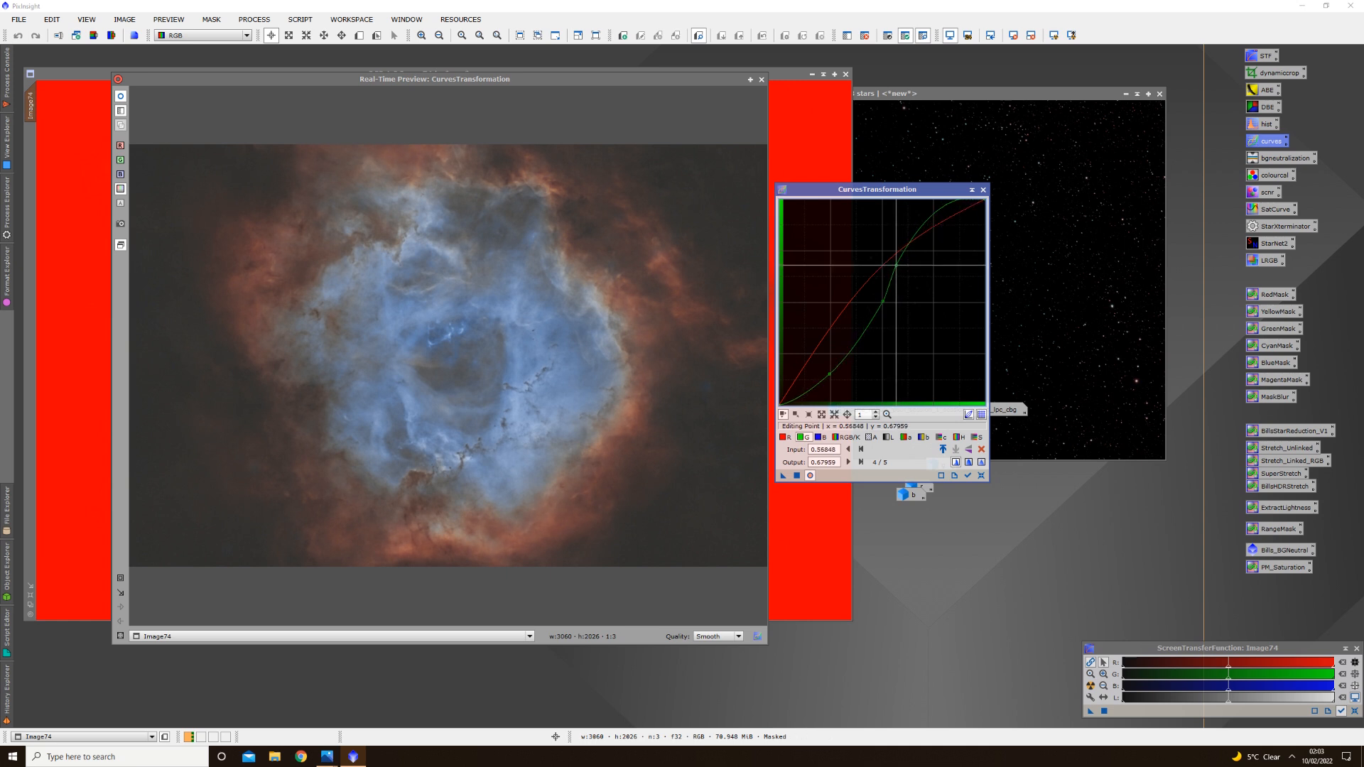
left_click(125, 97)
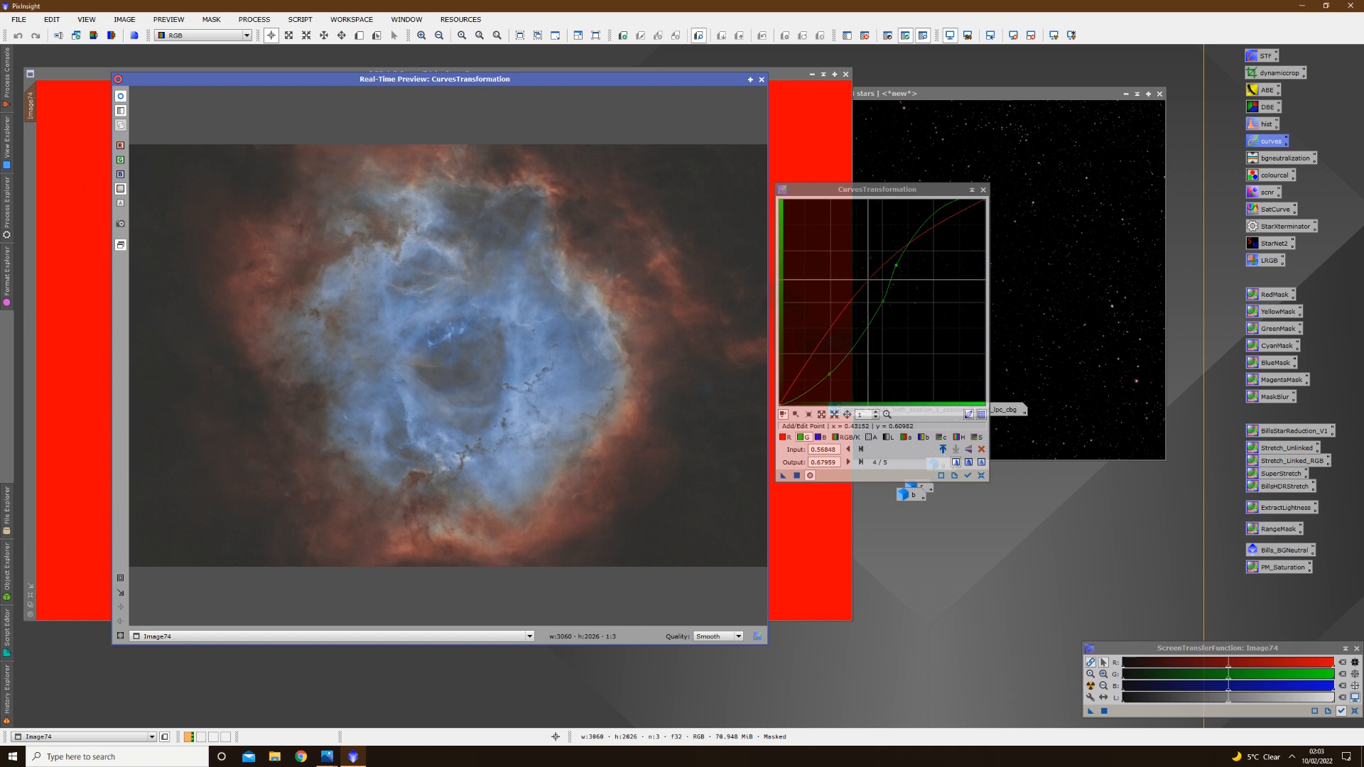
left_click(797, 475)
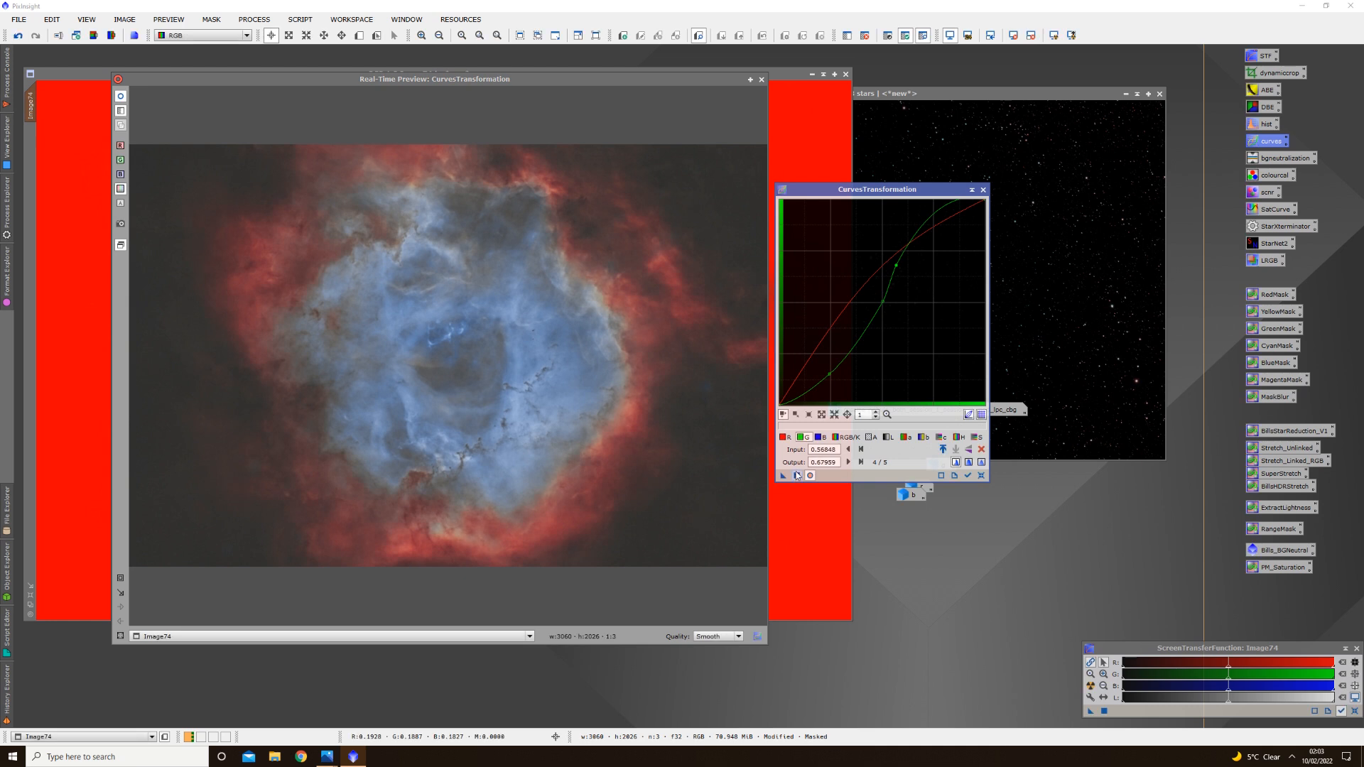
left_click(980, 475)
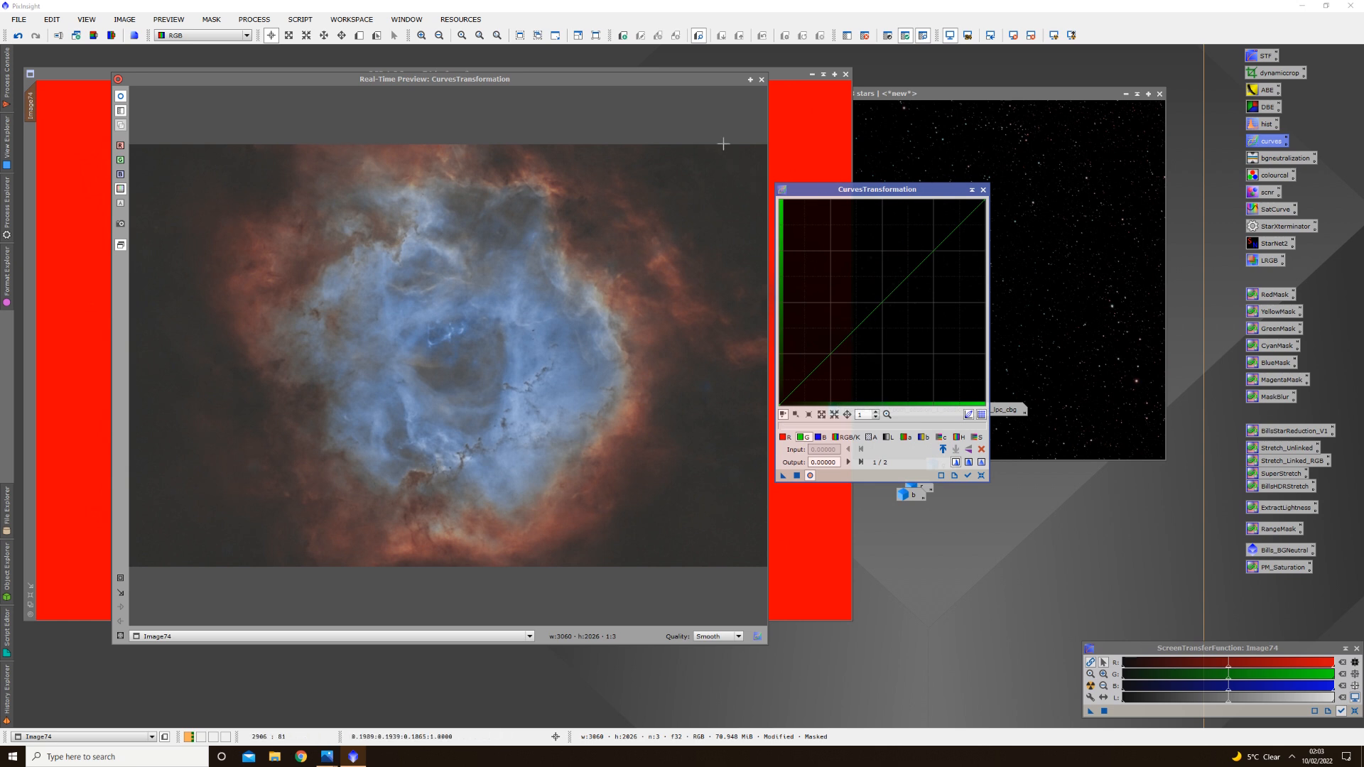
Close the real-time preview and reposition the Image74 and YellowMask windows
left_click(761, 79)
left_click_drag(617, 81, 632, 165)
left_click_drag(559, 124, 434, 117)
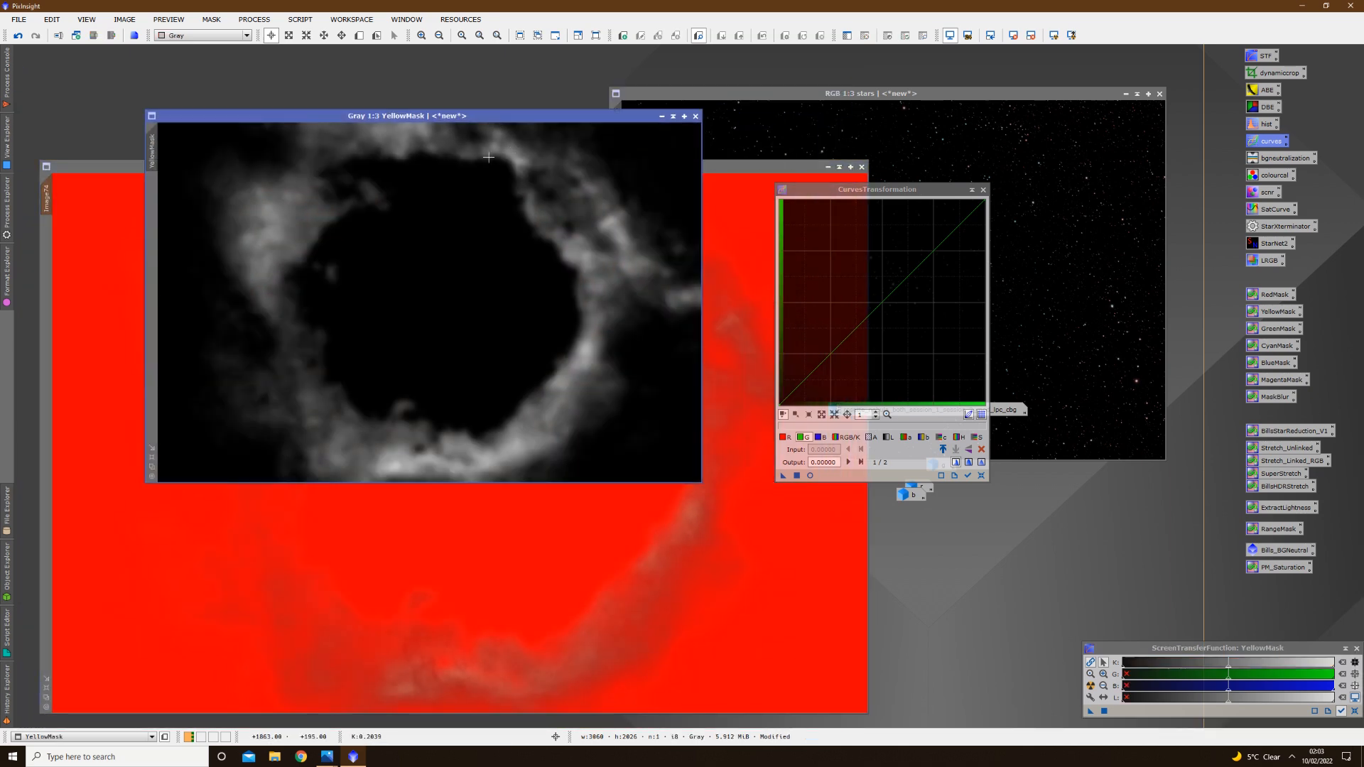
Close YellowMask despite its active mask references, and reposition the Image74 and CurvesTransformation windows
left_click(695, 117)
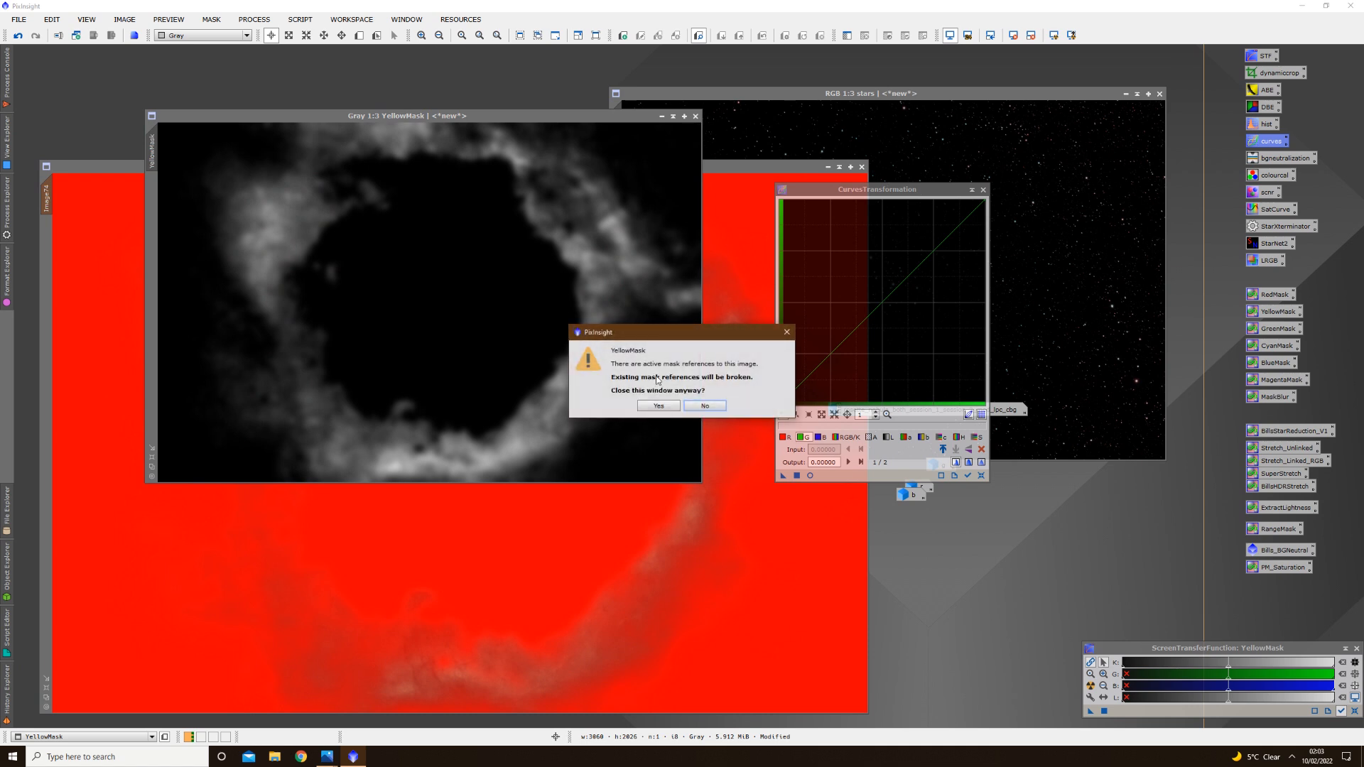
left_click(659, 405)
left_click_drag(557, 171, 532, 72)
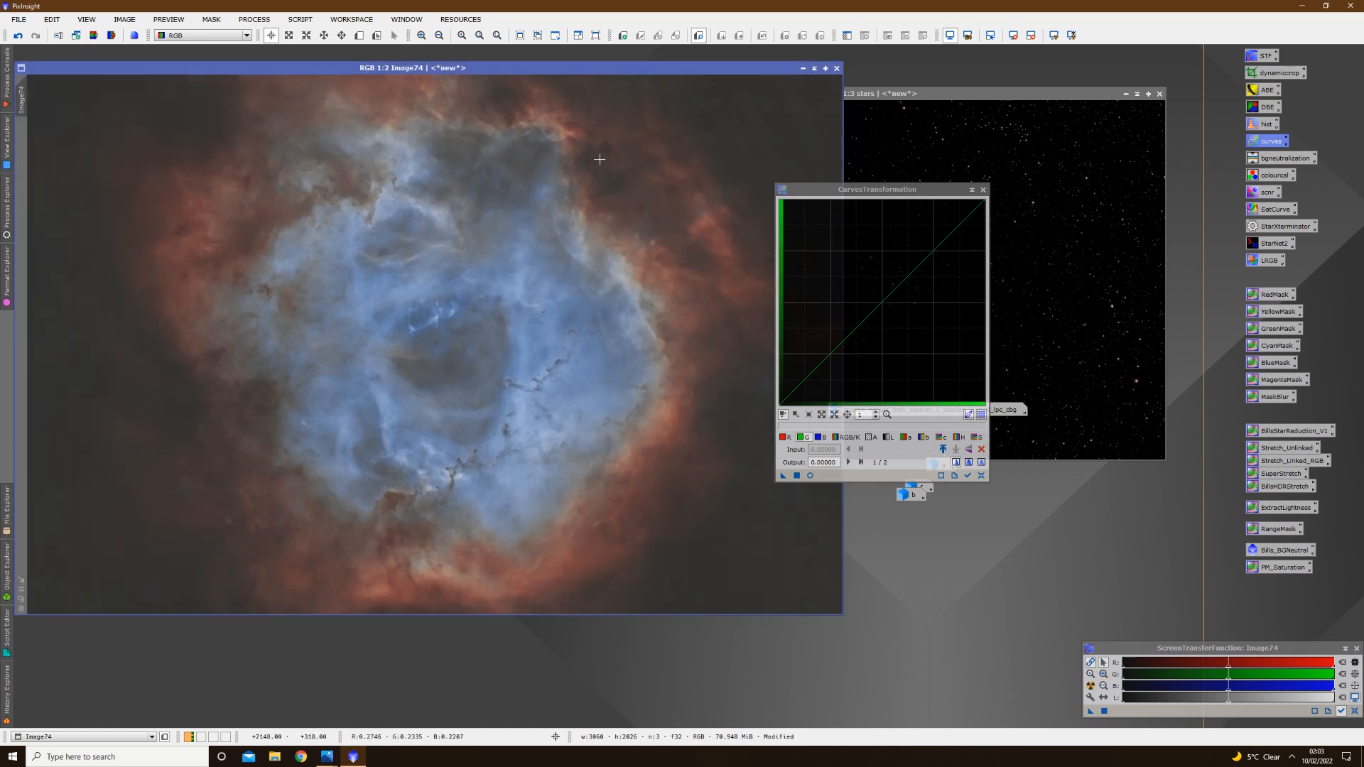
left_click_drag(866, 193, 999, 151)
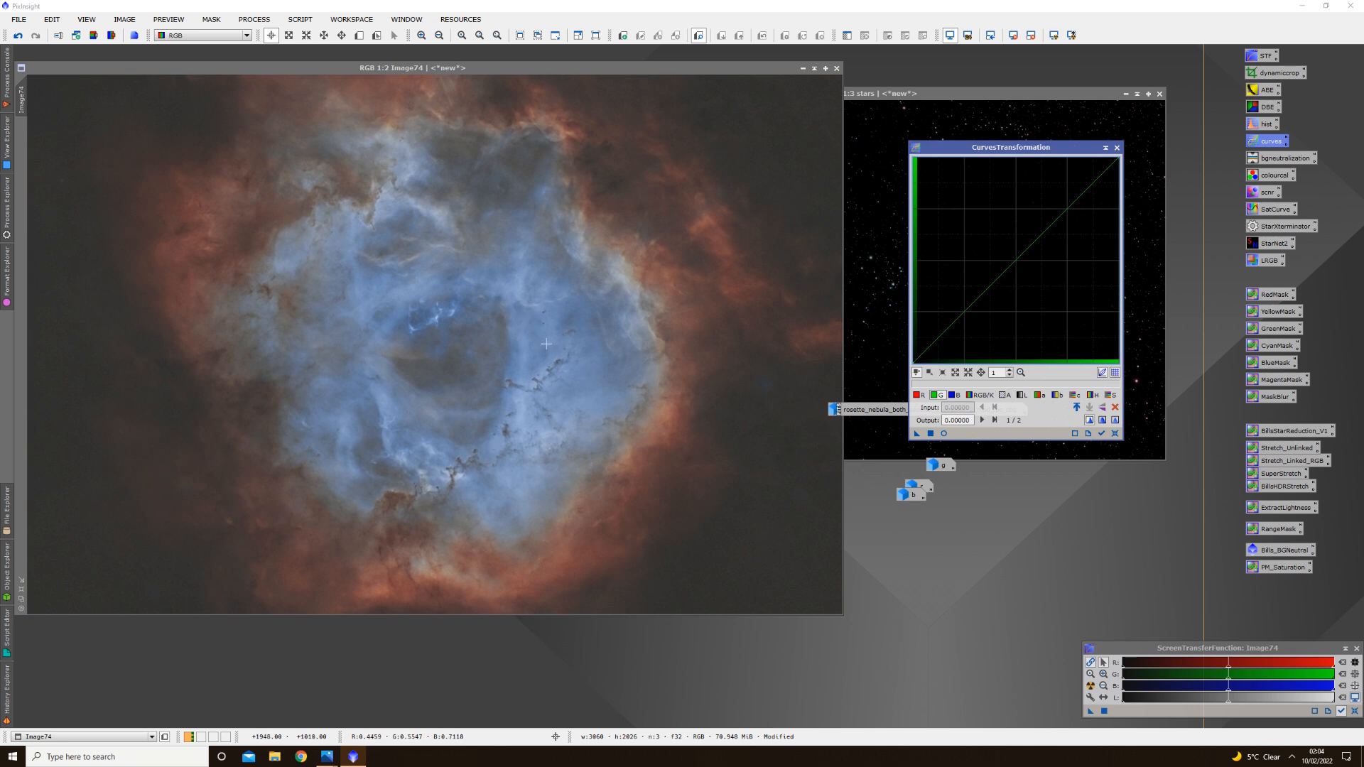
left_click(536, 376)
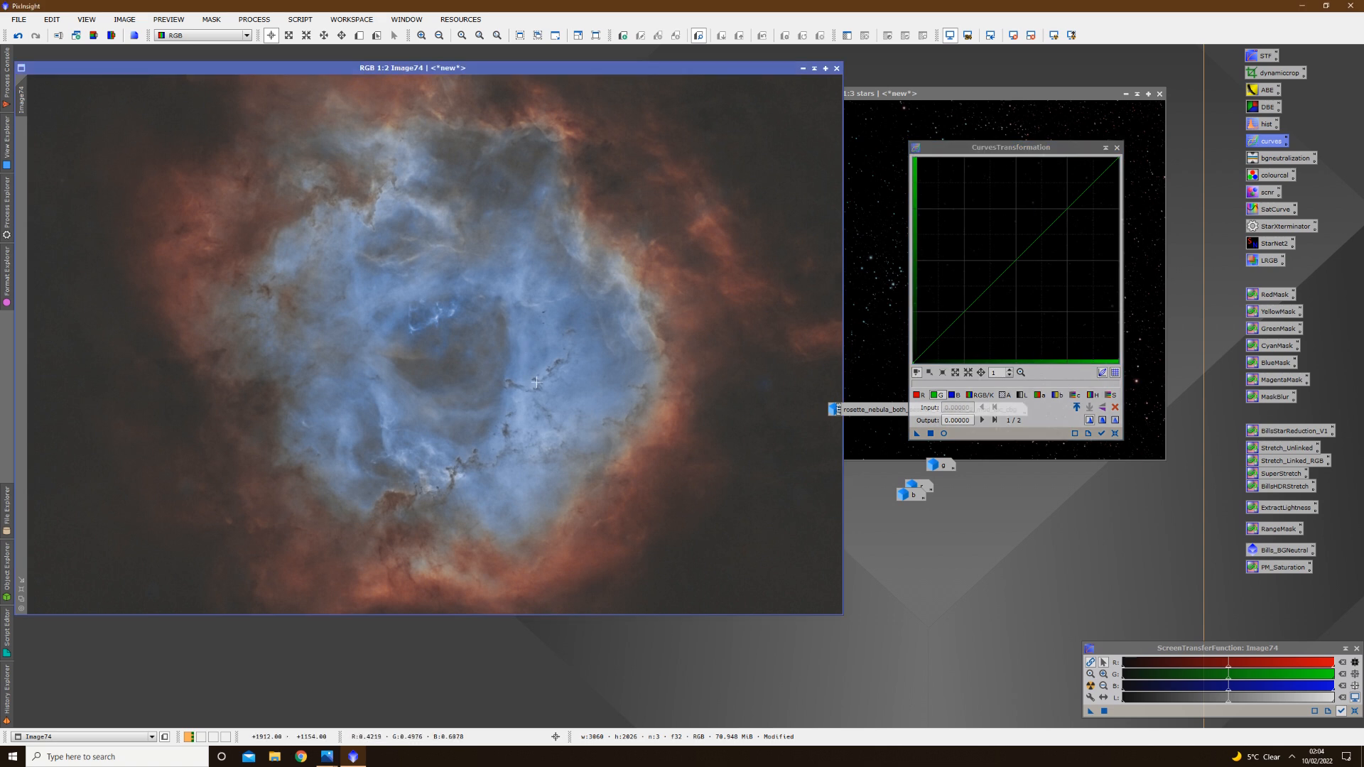
Generate a BlueMask from Image74 and soften it with two MaskBlur passes
left_click_drag(1278, 361, 419, 365)
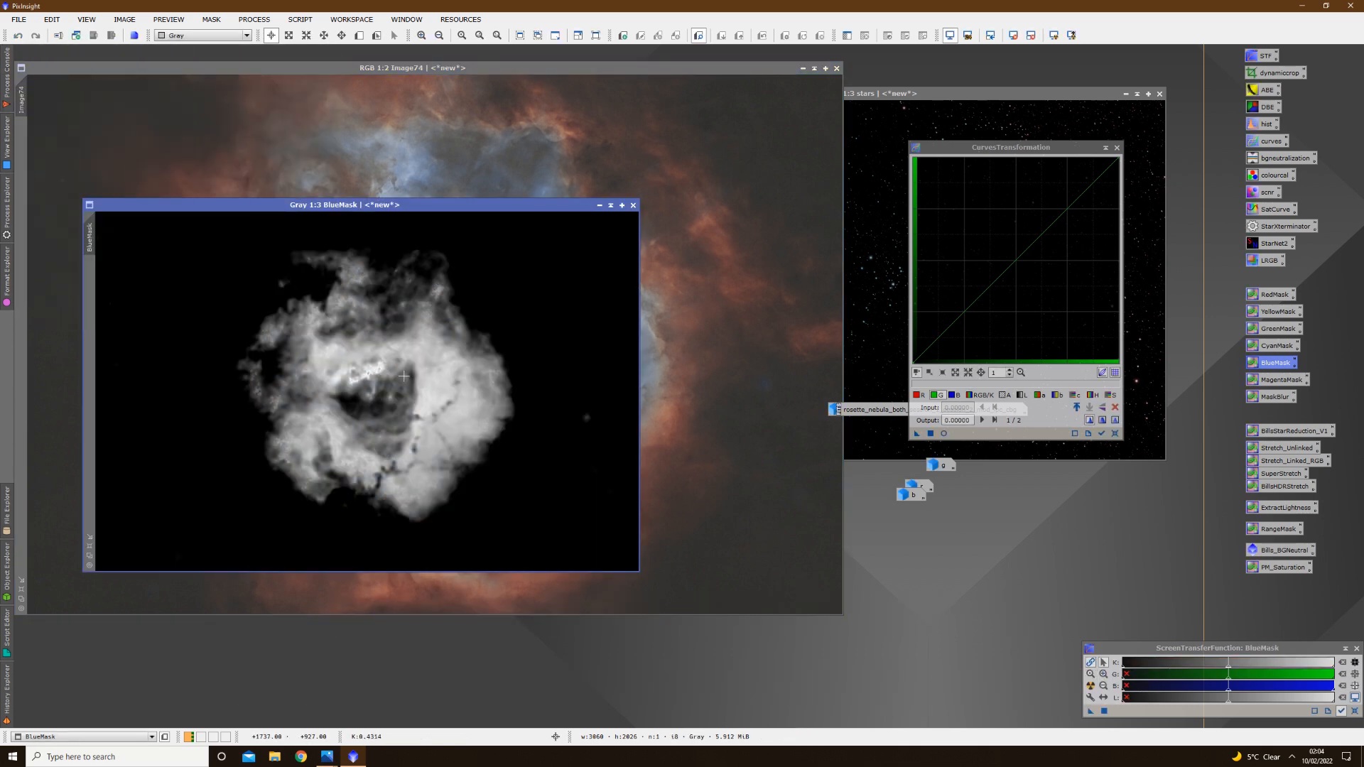
left_click_drag(465, 213, 585, 194)
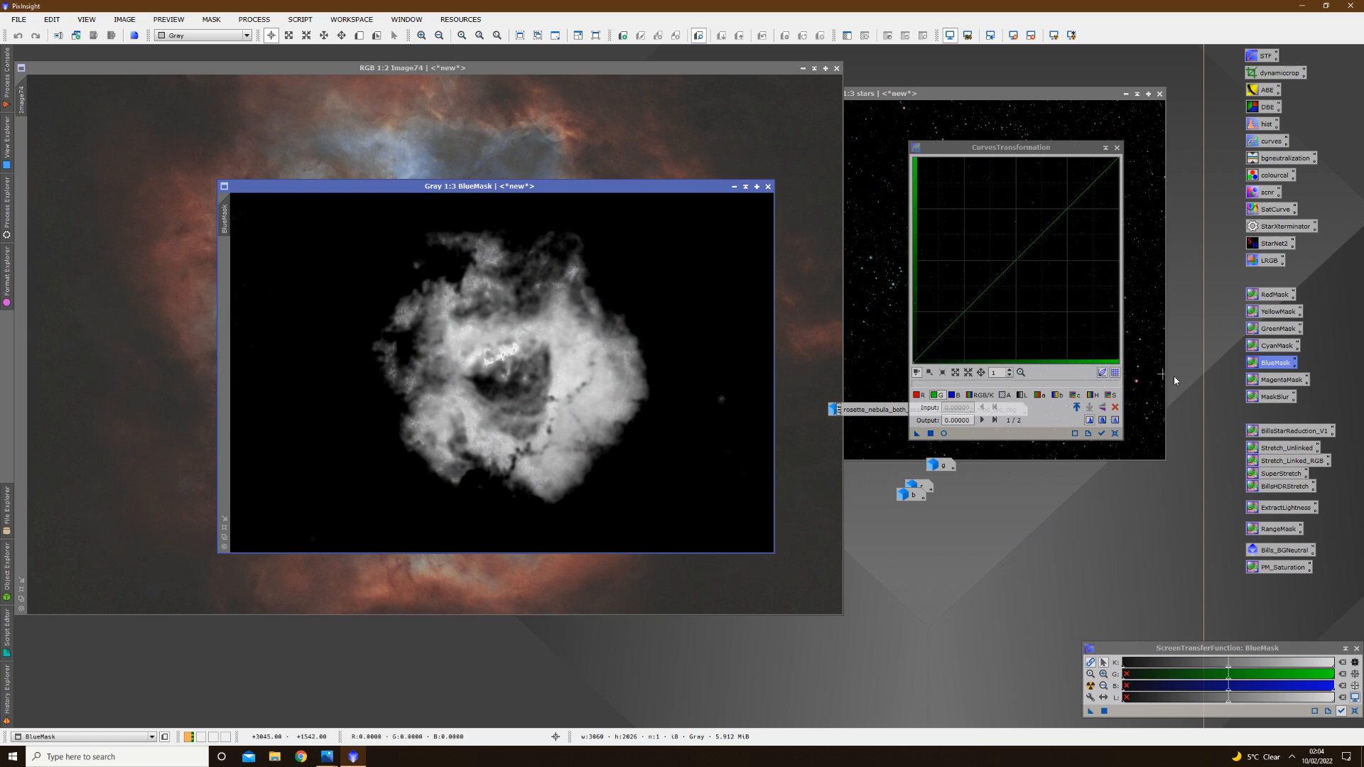
left_click_drag(1269, 404, 586, 374)
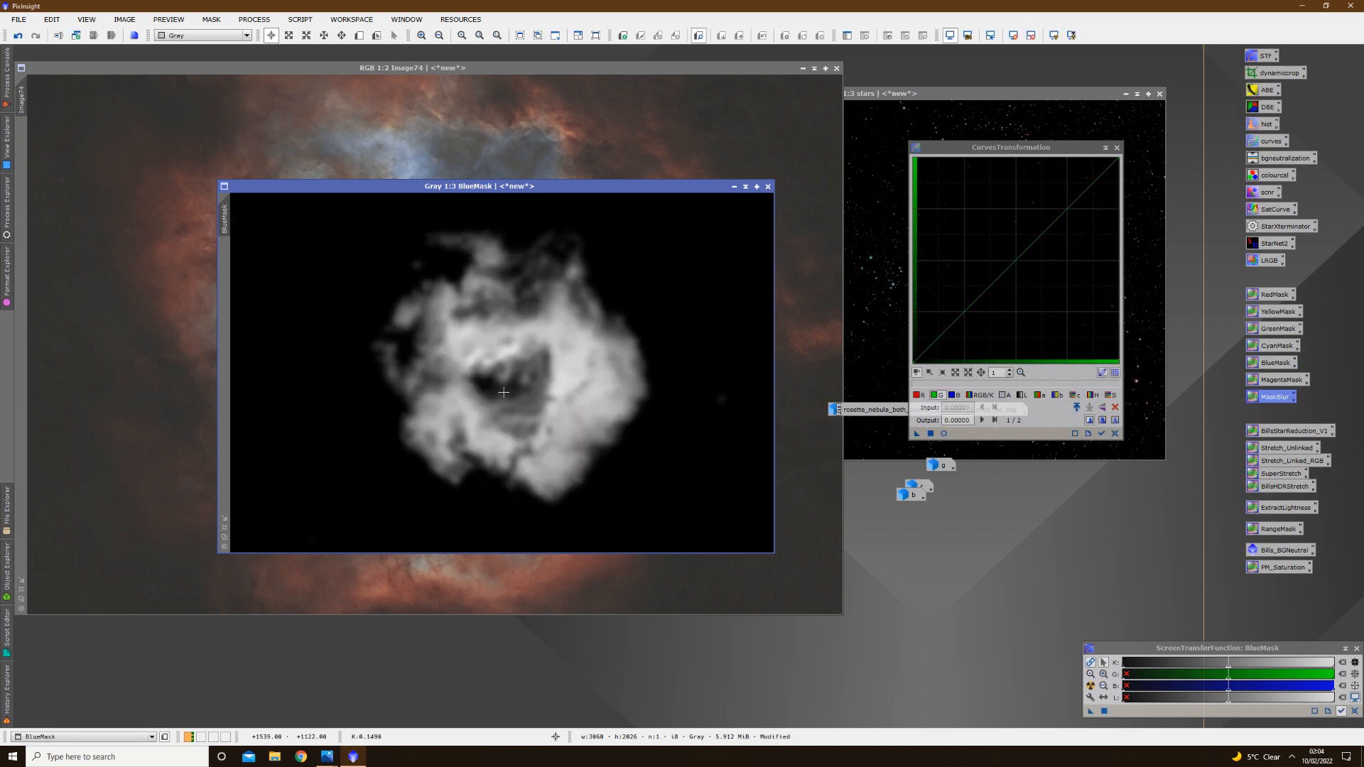
left_click_drag(1264, 406, 561, 395)
left_click_drag(503, 193, 481, 235)
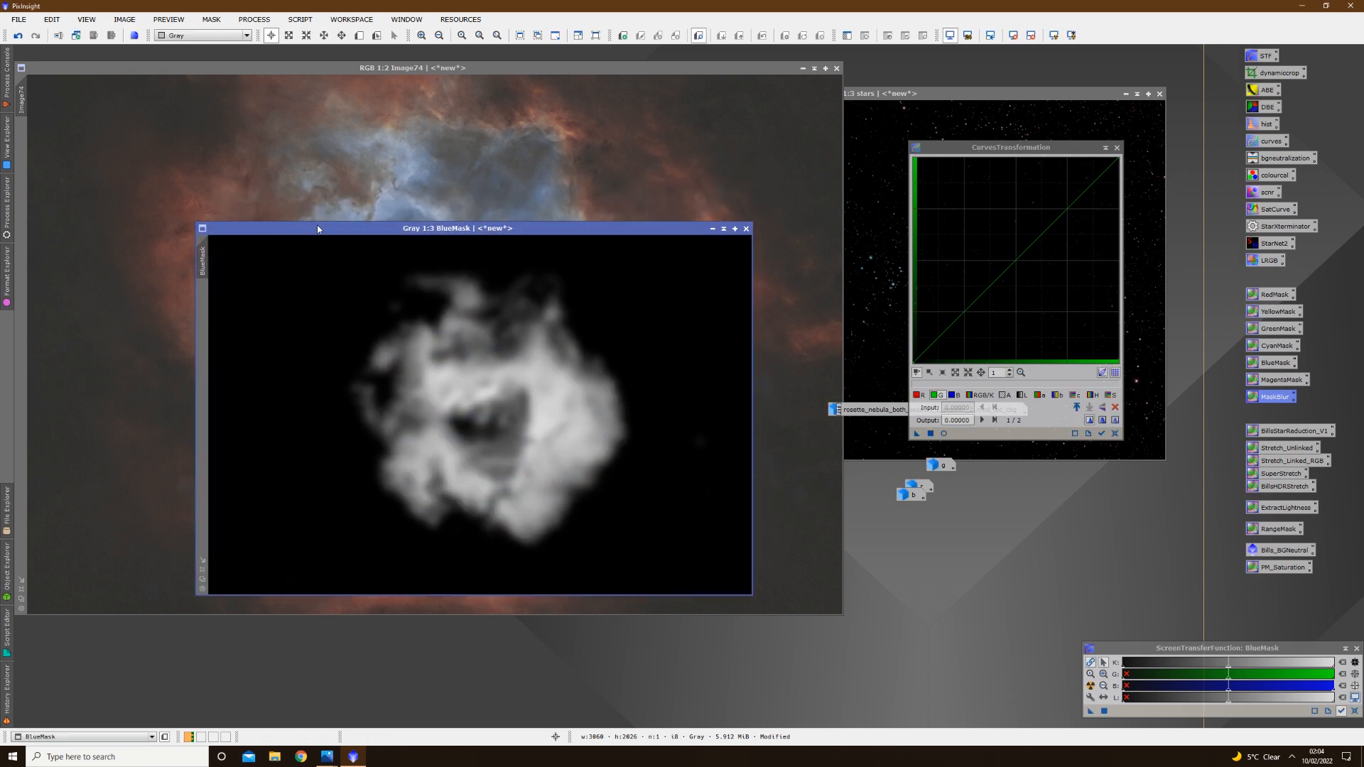
Apply BlueMask as the mask on Image74 and open the CurvesTransformation real-time preview
left_click_drag(202, 261, 24, 148)
left_click(353, 190)
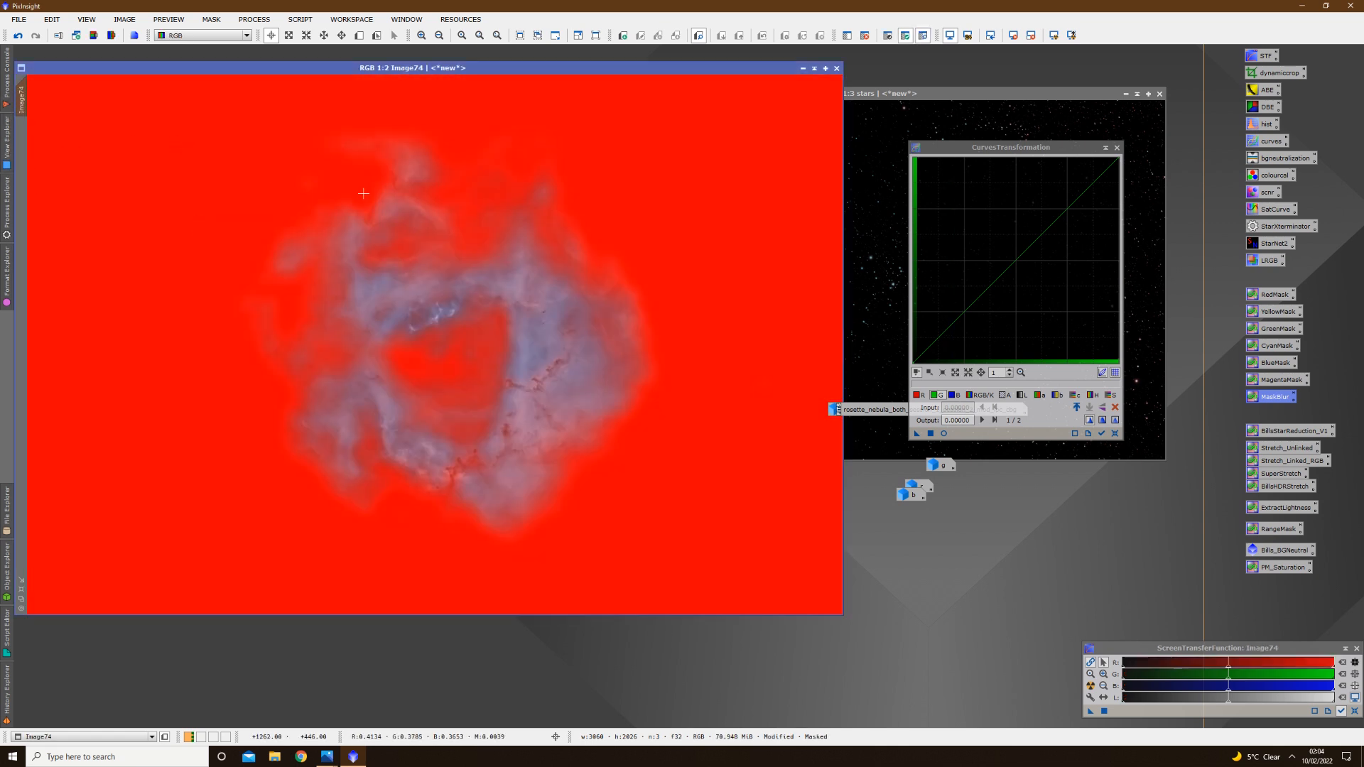
left_click(943, 433)
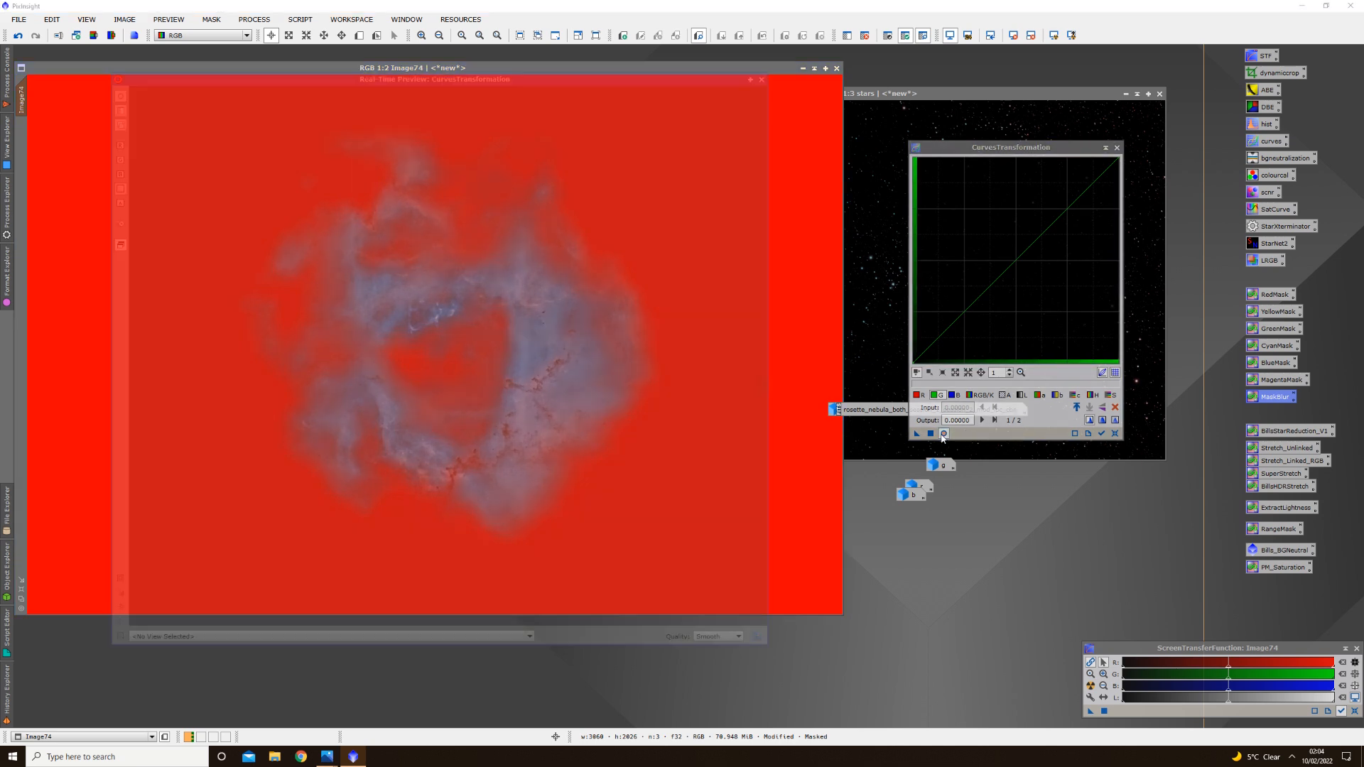
Raise the blue curve of masked Image74 to input 0.45478, output 0.58140 in CurvesTransformation
left_click(954, 395)
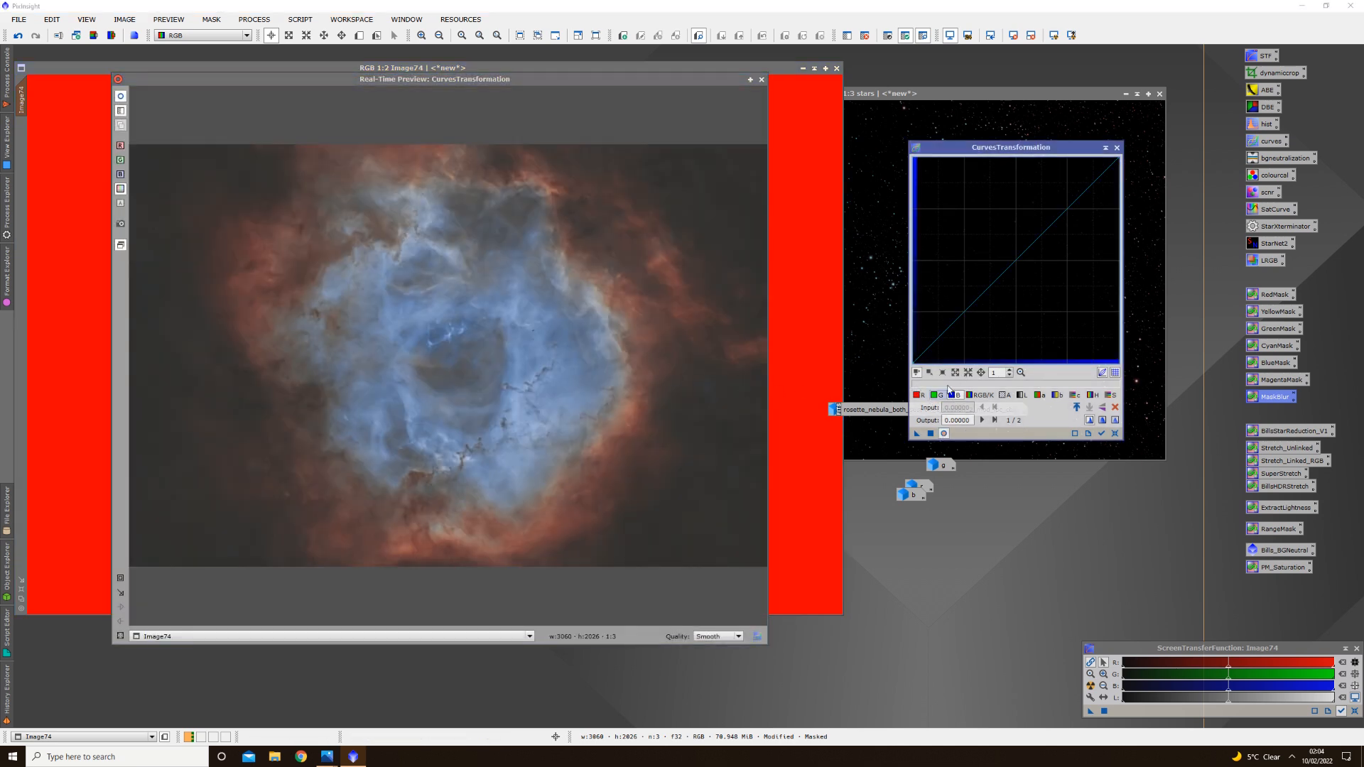
left_click_drag(980, 147, 888, 172)
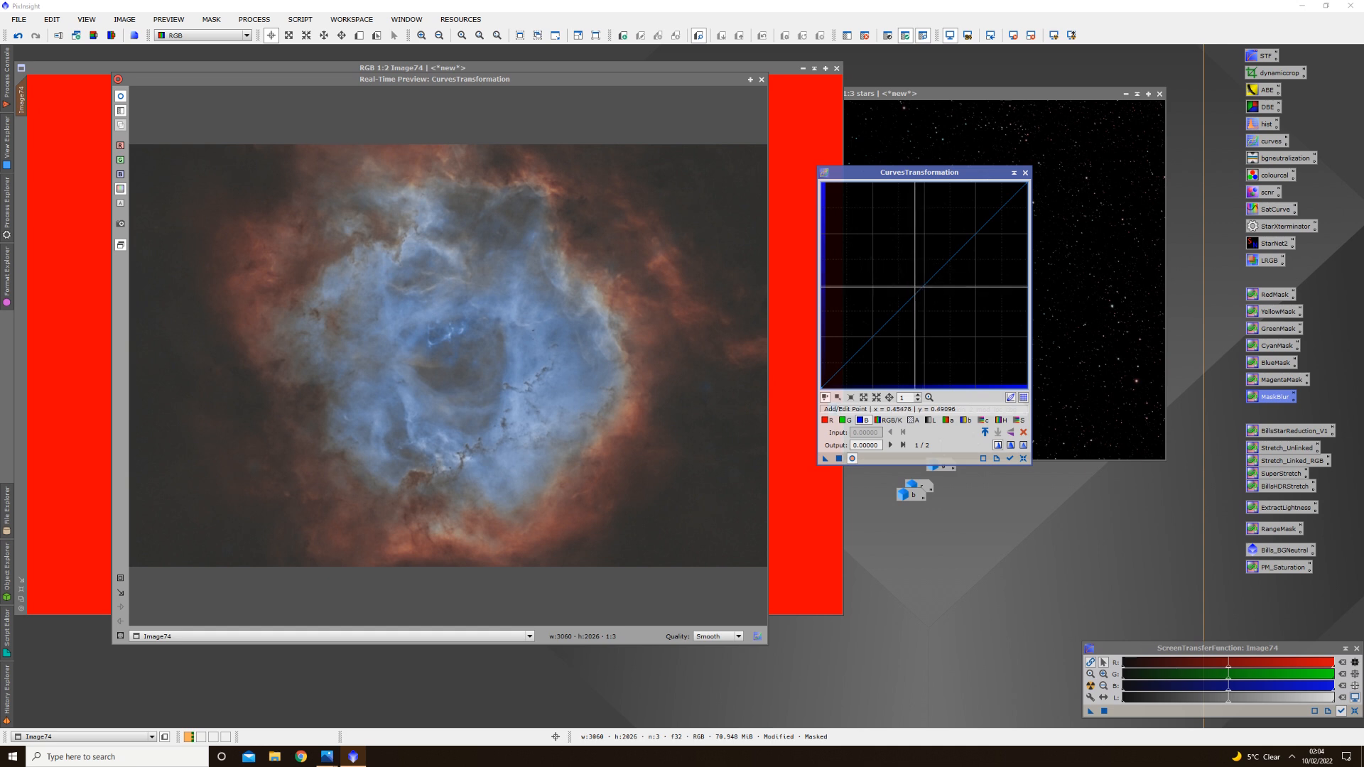
left_click(922, 281)
left_click_drag(921, 281, 914, 268)
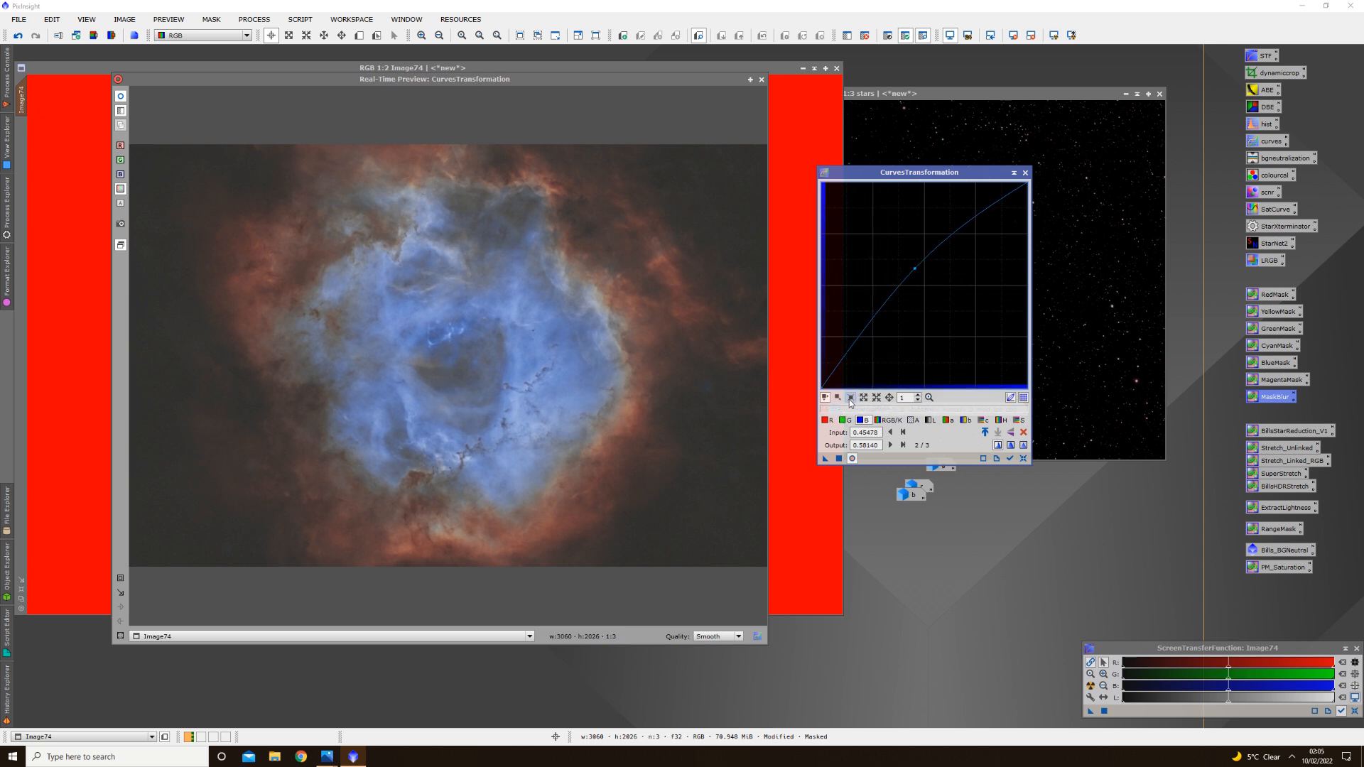
Raise the green curve's midtones to input 0.39793, output 0.50388, discarding the first misplaced point
left_click(845, 420)
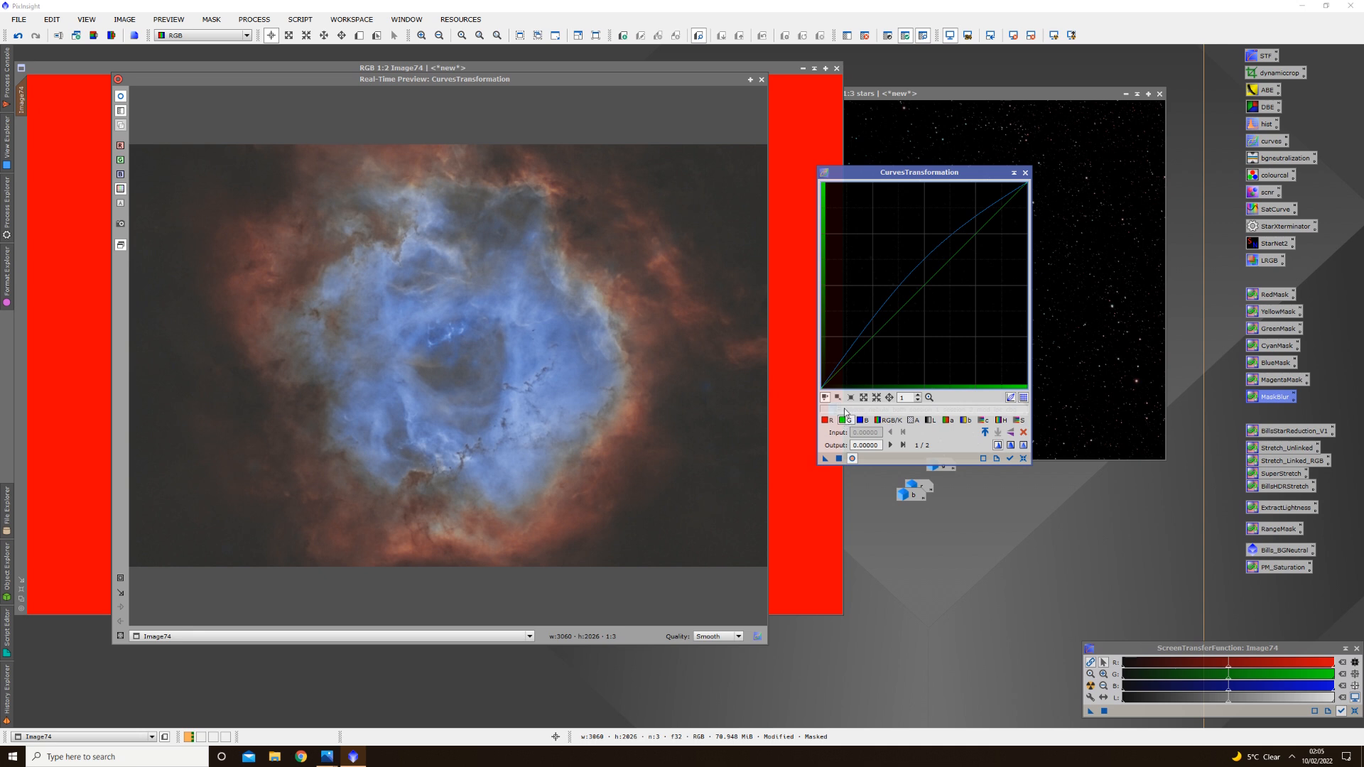
left_click(918, 288)
left_click_drag(918, 288, 918, 291)
left_click(917, 289, "ctrl")
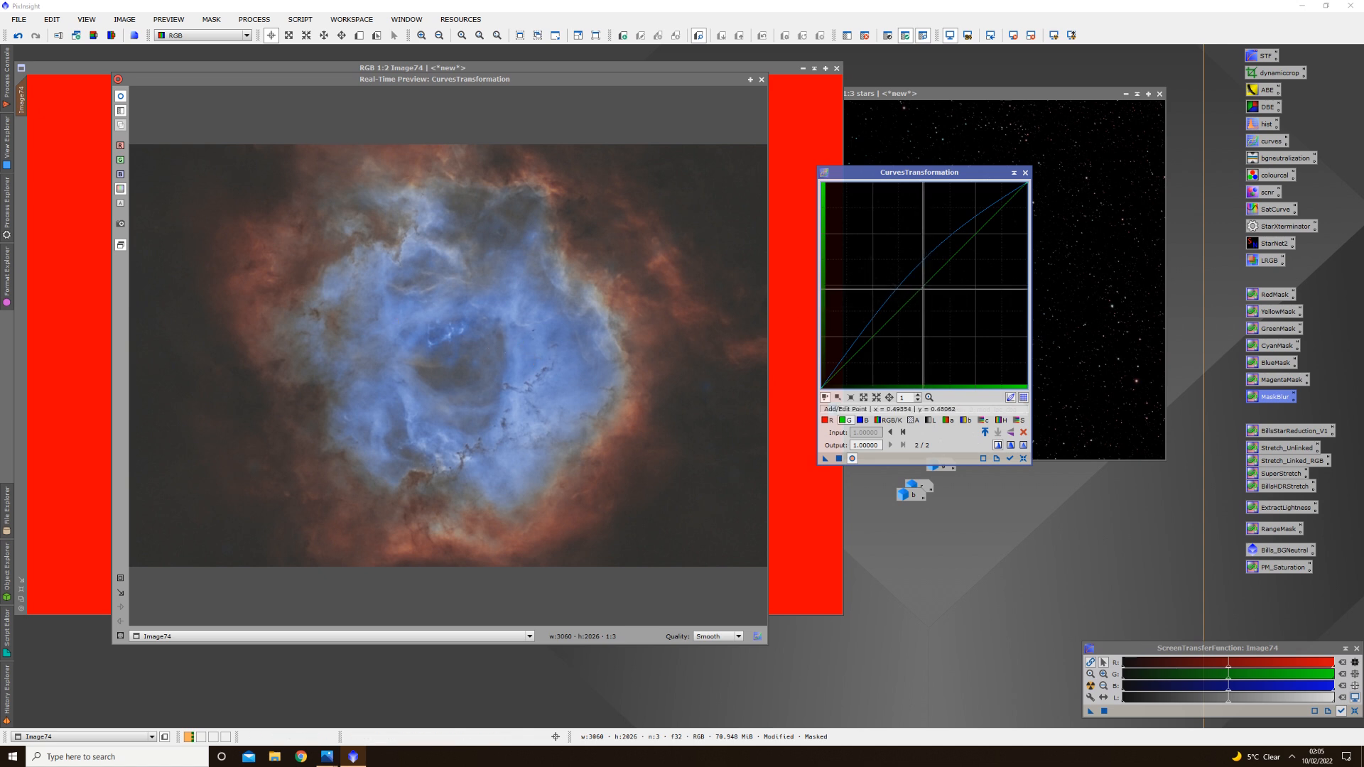
mouse_move(923, 288)
left_mouse_down()
mouse_move(882, 267)
mouse_move(904, 285)
left_mouse_up()
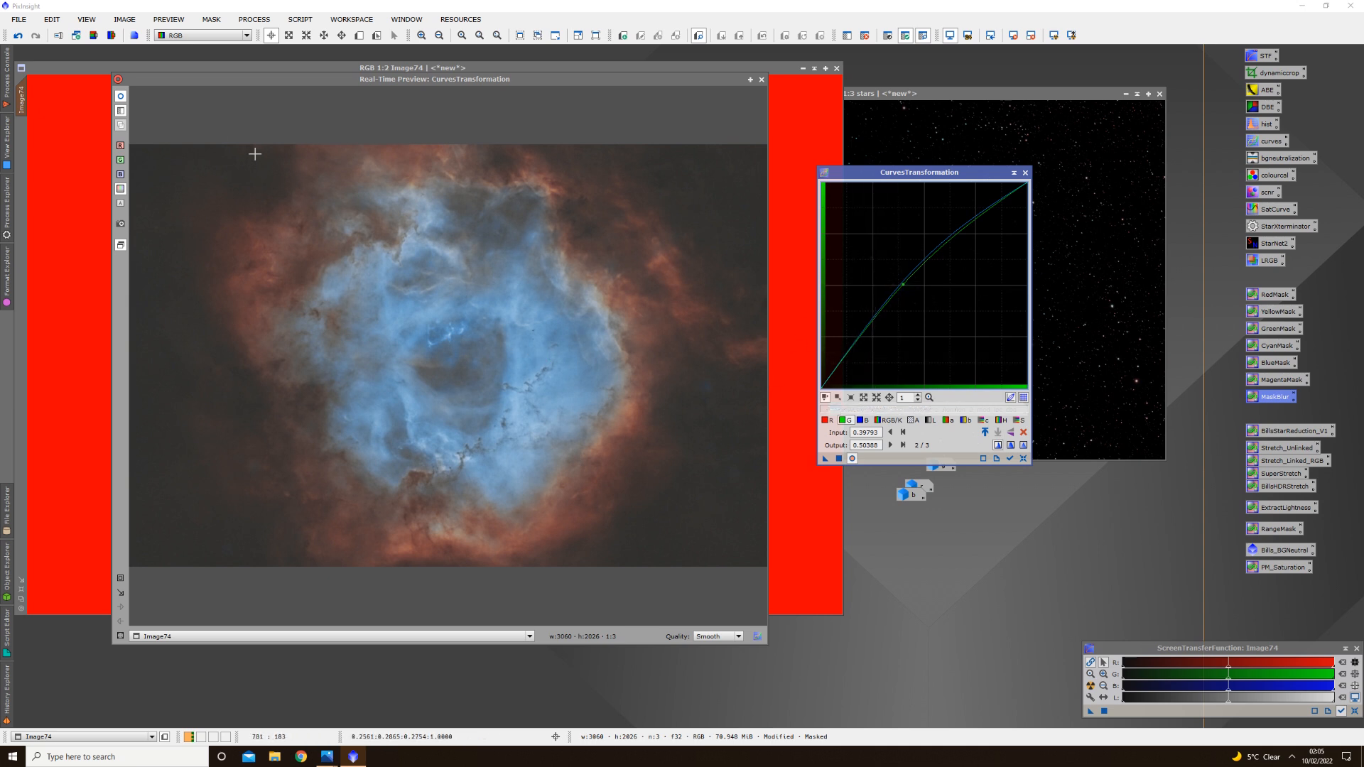
Compare the nebula's blue areas before and after the blue and green curve changes in the real-time preview
left_click(120, 97)
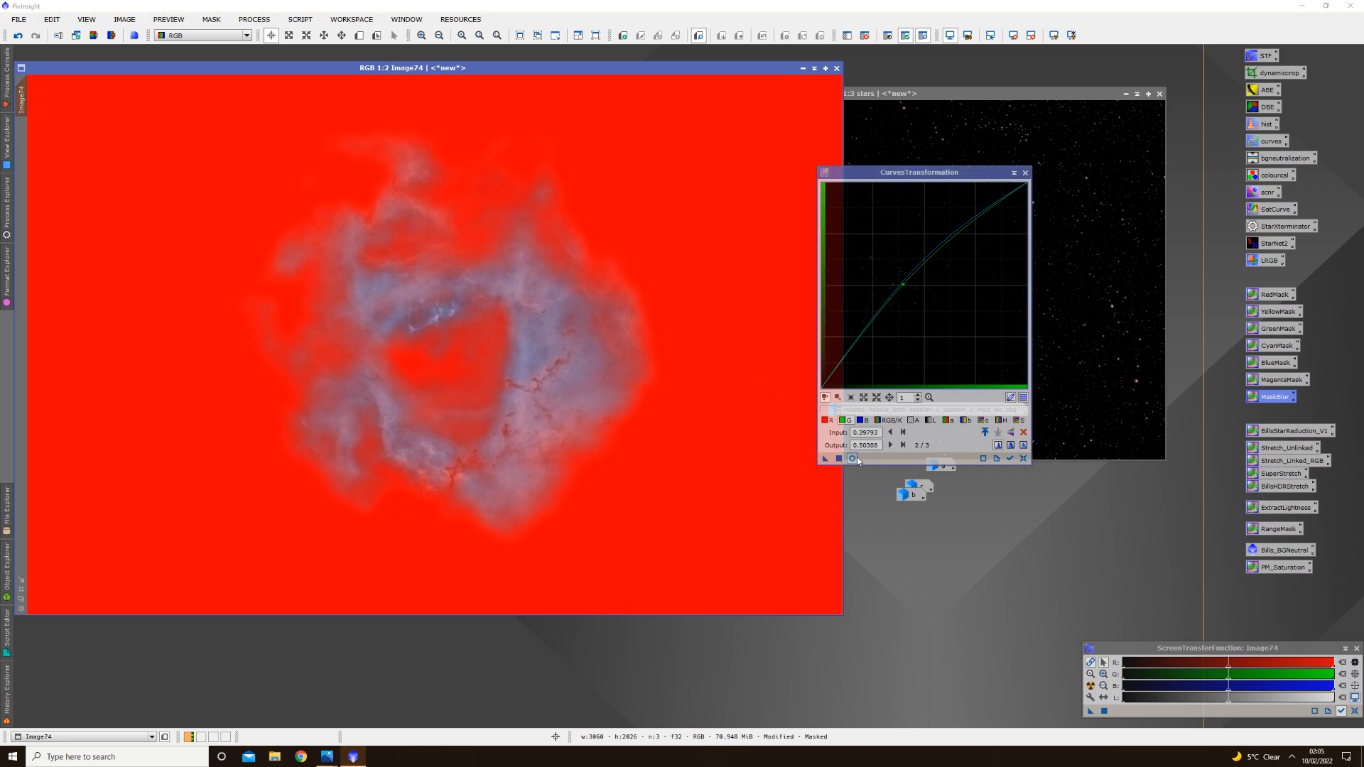
left_click(124, 97)
left_click(124, 98)
left_click(124, 97)
left_click(123, 98)
left_click(124, 97)
left_click(123, 97)
left_click(124, 97)
left_click(124, 97)
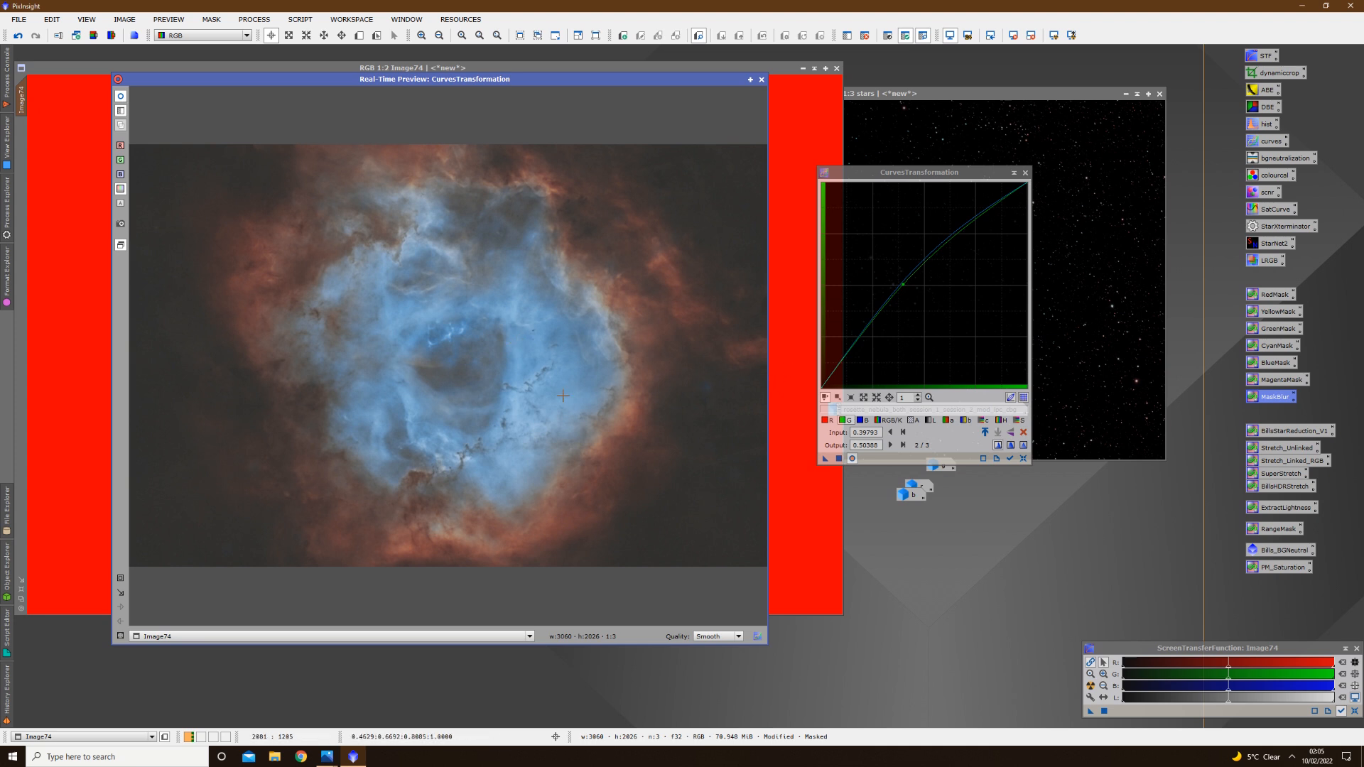
Raise the saturation curve to input 0.43411, output 0.59948 and compare the preview before and after
left_click(1024, 422)
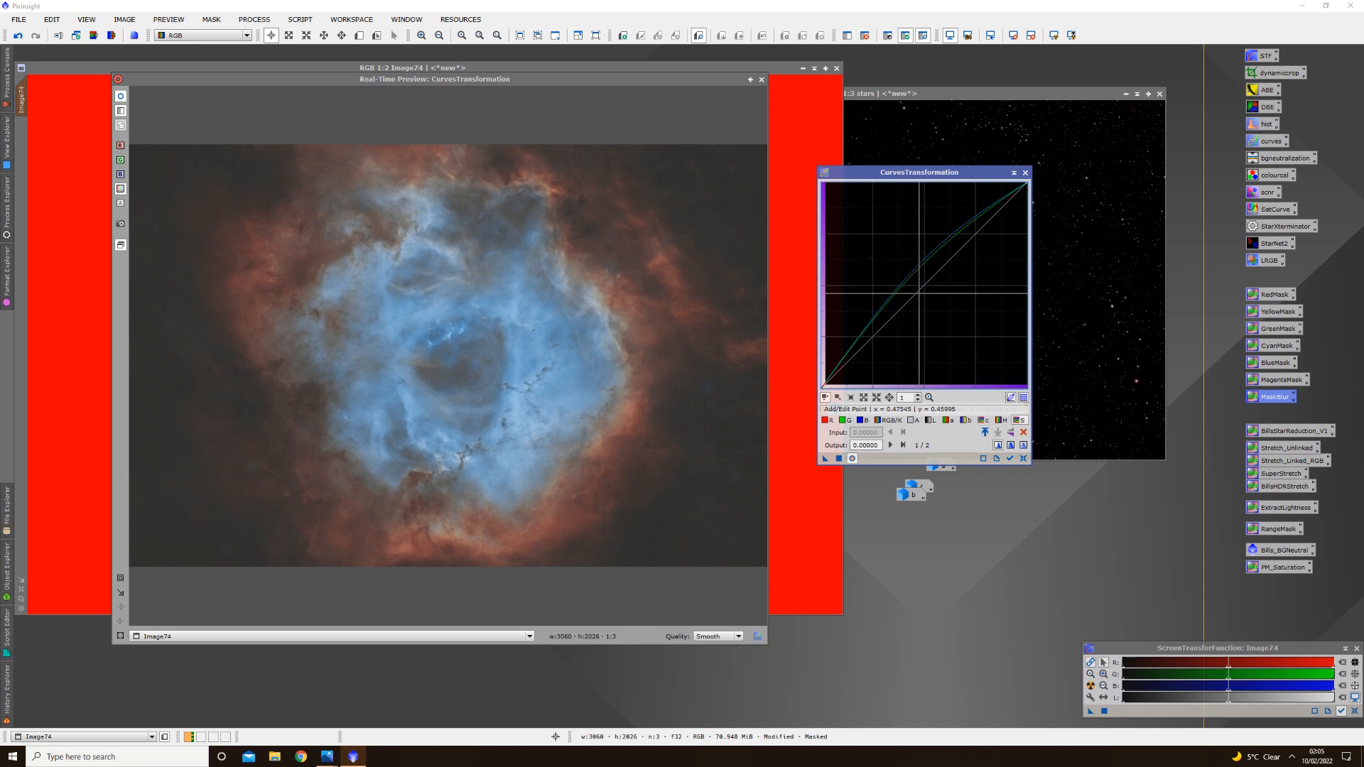
left_click_drag(927, 283, 911, 265)
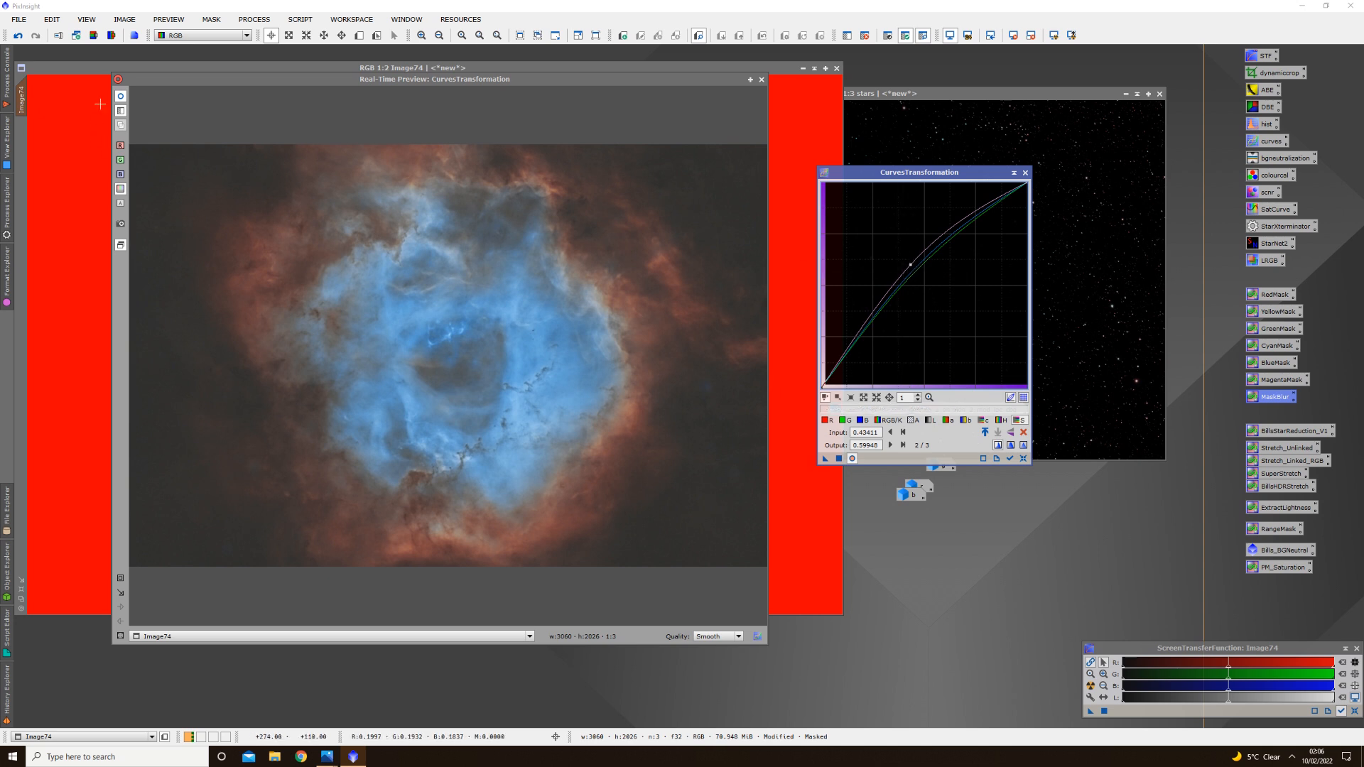
left_click(123, 97)
left_click(122, 97)
left_click(122, 96)
left_click(122, 96)
left_click(122, 97)
left_click(123, 96)
left_click(123, 97)
left_click(122, 97)
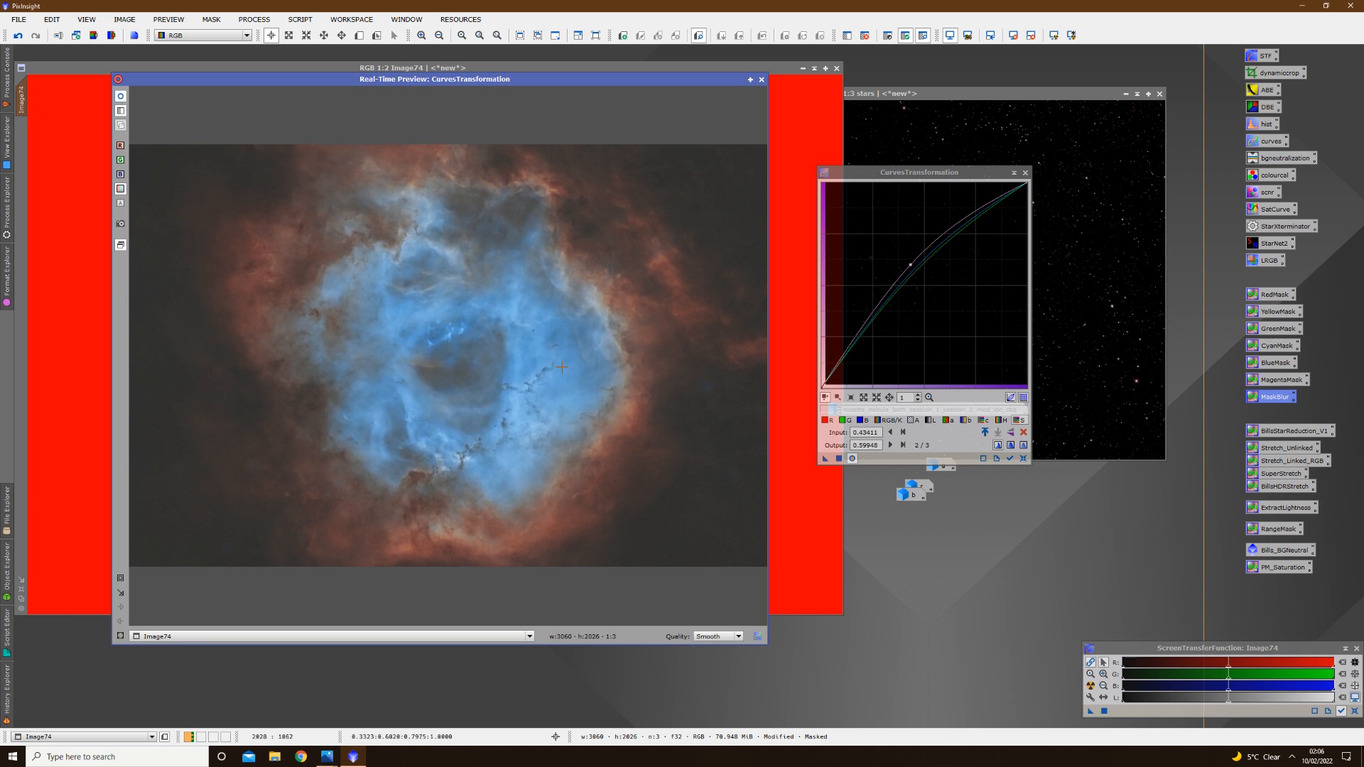
Move the green curve's point to input 0.42894, output 0.50904 and check the preview against the original
left_click(843, 419)
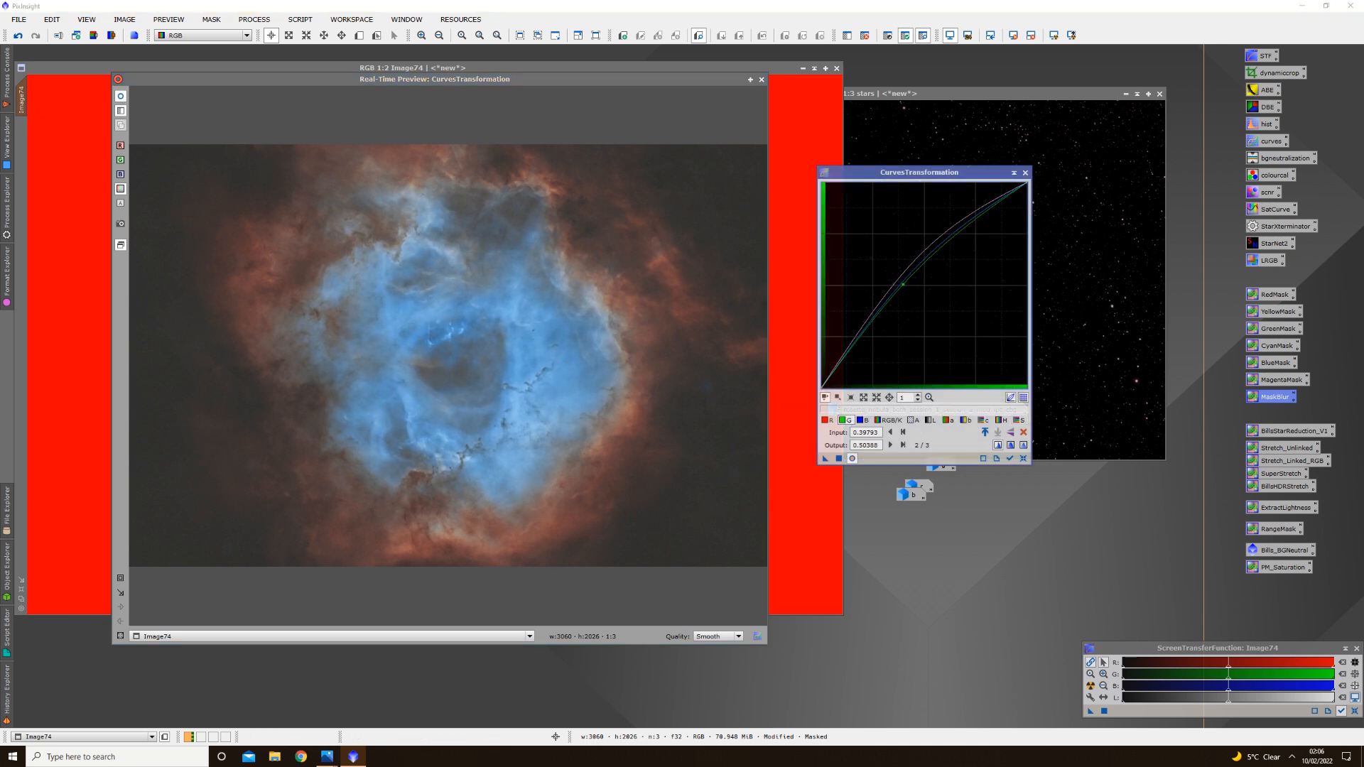
left_click_drag(903, 285, 909, 284)
left_click(125, 102)
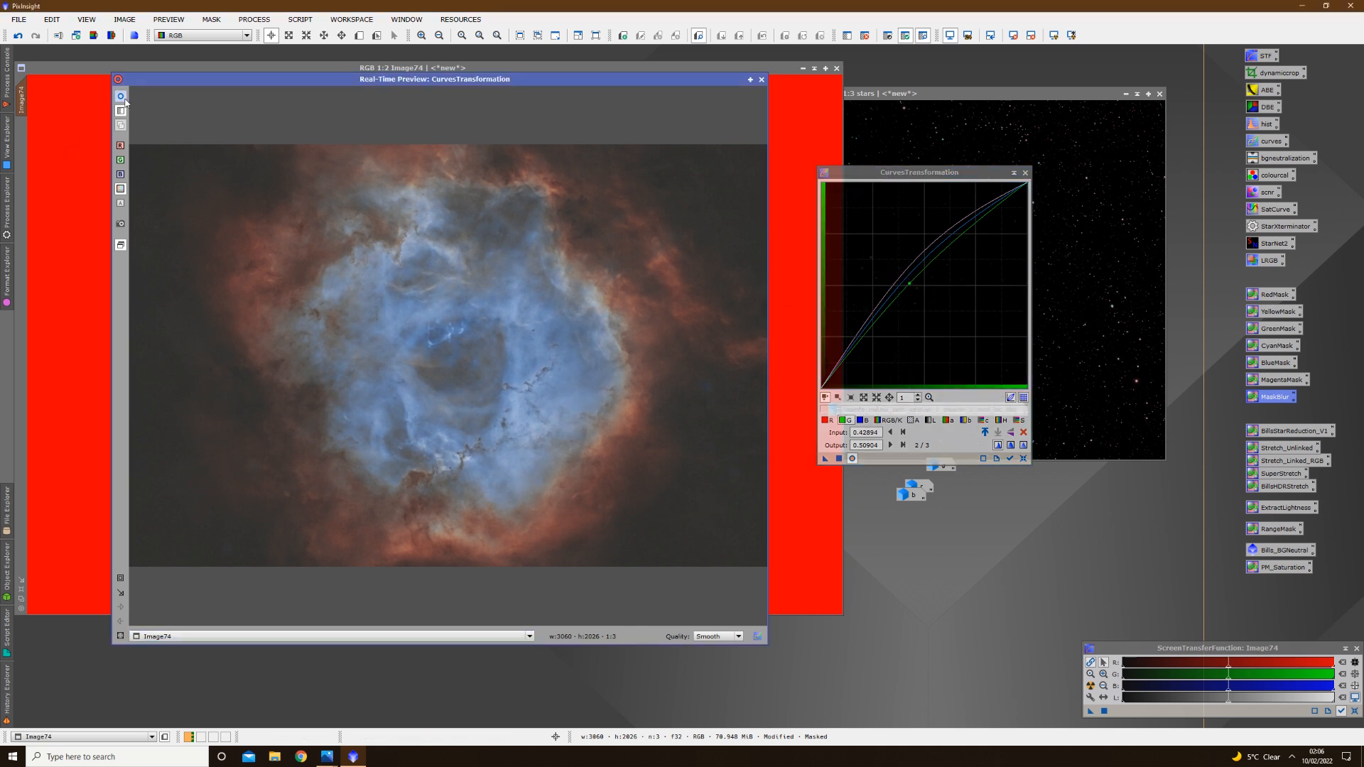
left_click(125, 97)
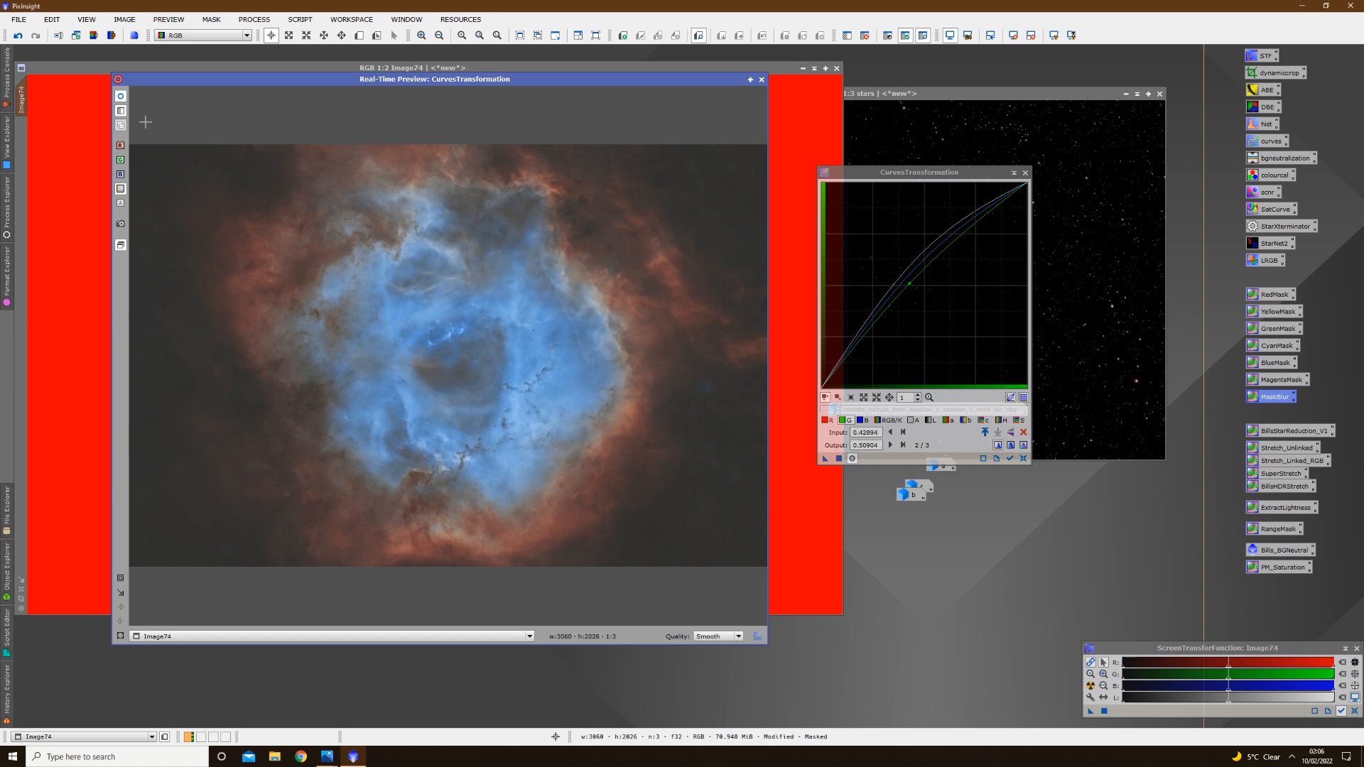
Apply the curves to masked Image74, and close the real-time preview and reset the curves
left_click(846, 460)
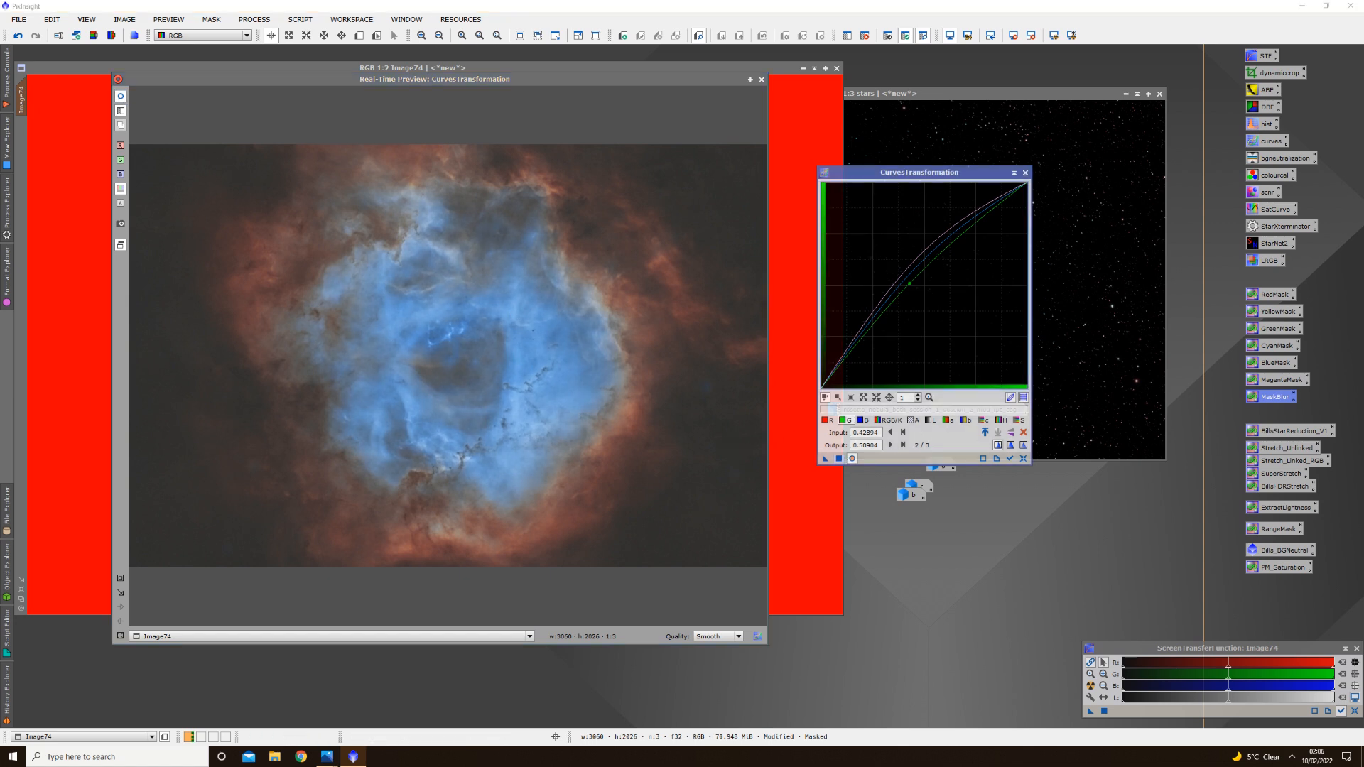
left_click(838, 459)
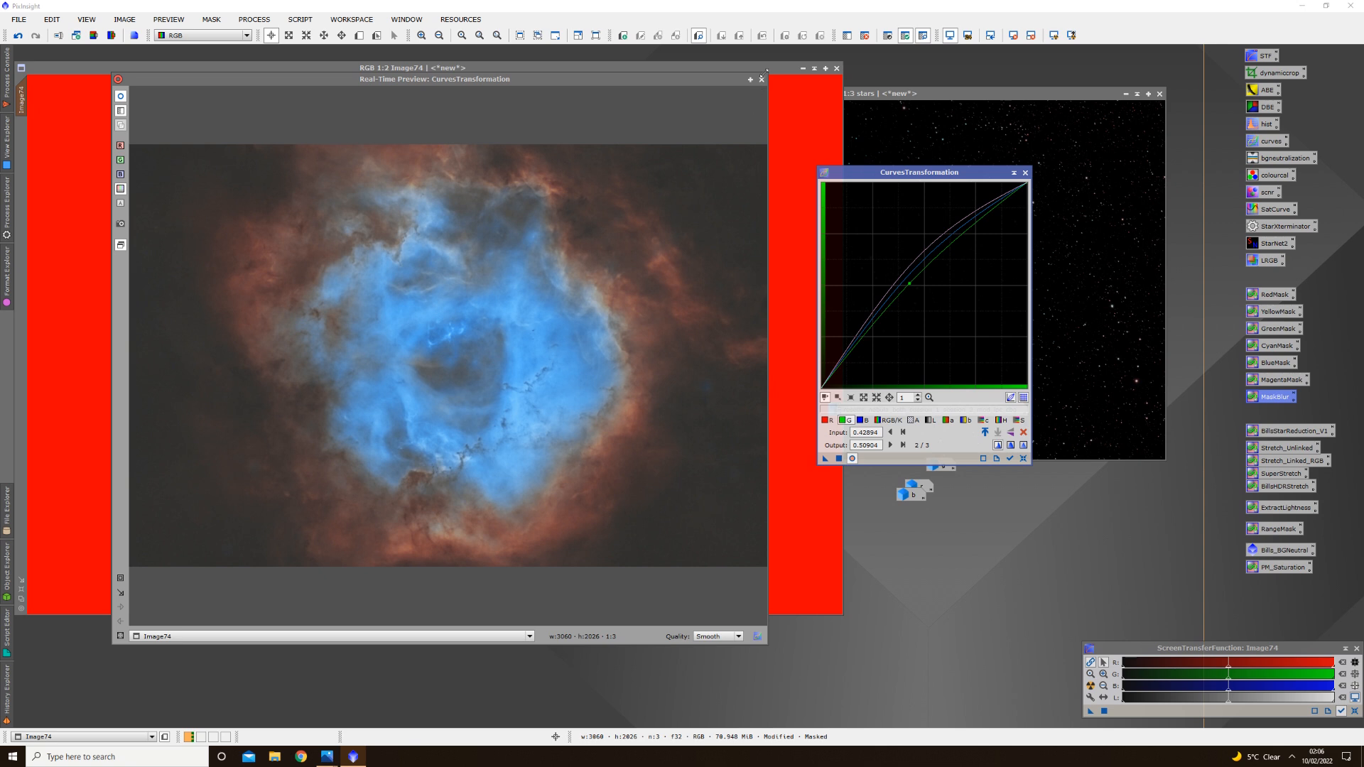
left_click(119, 97)
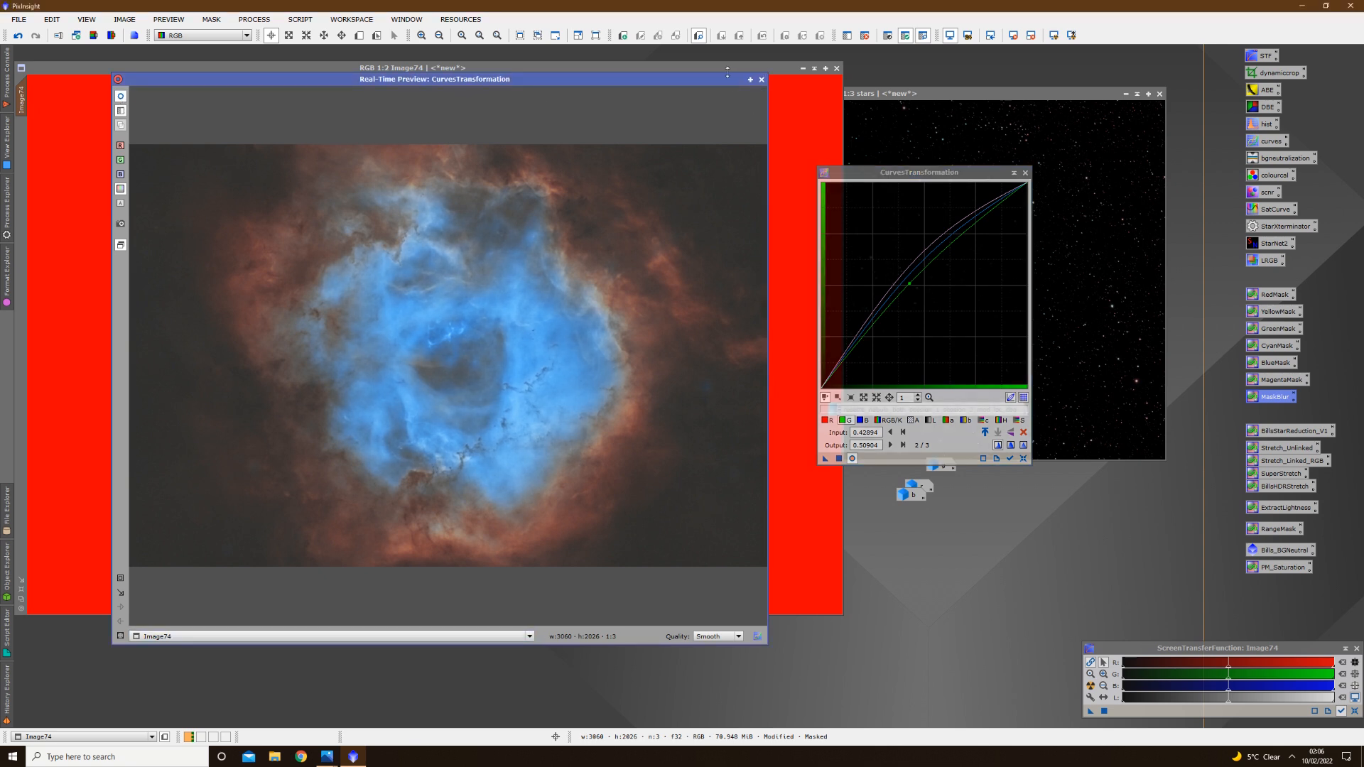
left_click(762, 81)
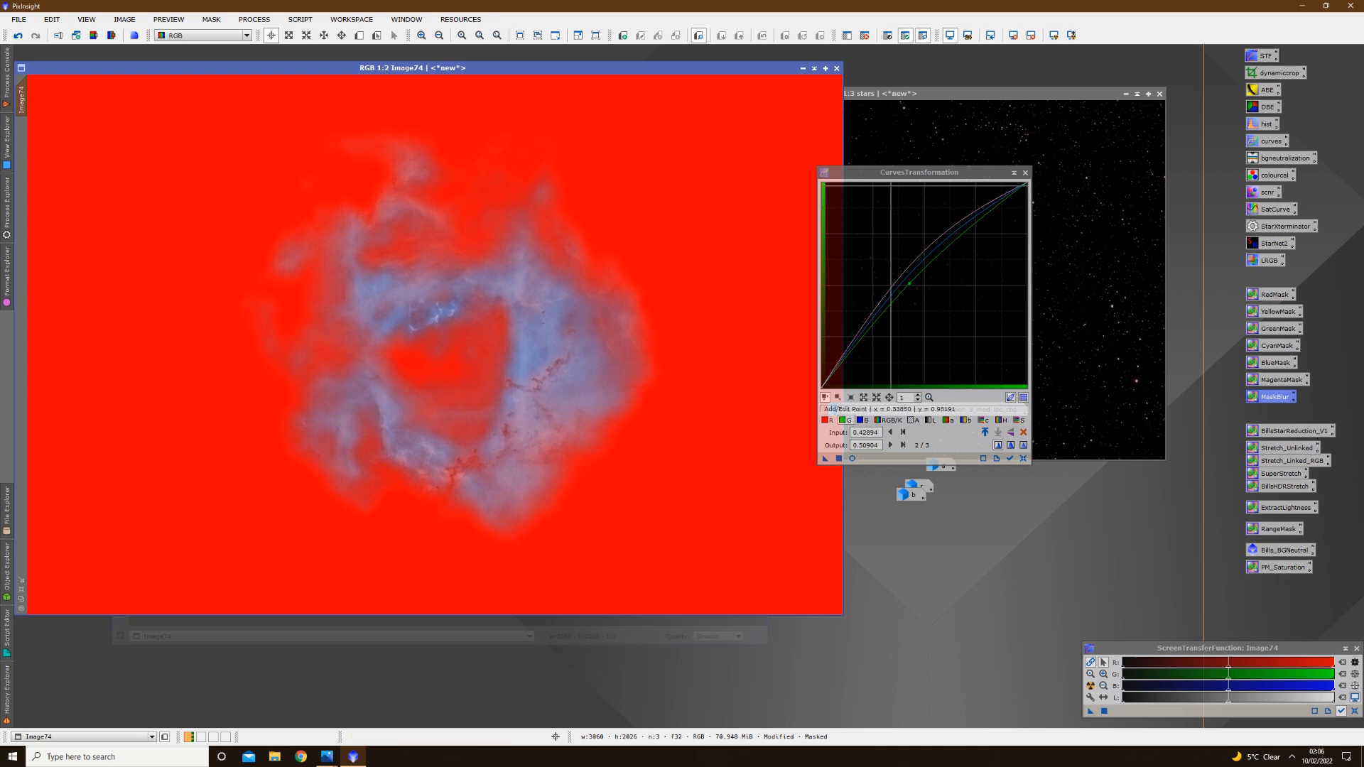
left_click(1023, 458)
Close BlueMask without saving it, and rearrange the Image74 and CurvesTransformation windows
double_click(490, 67)
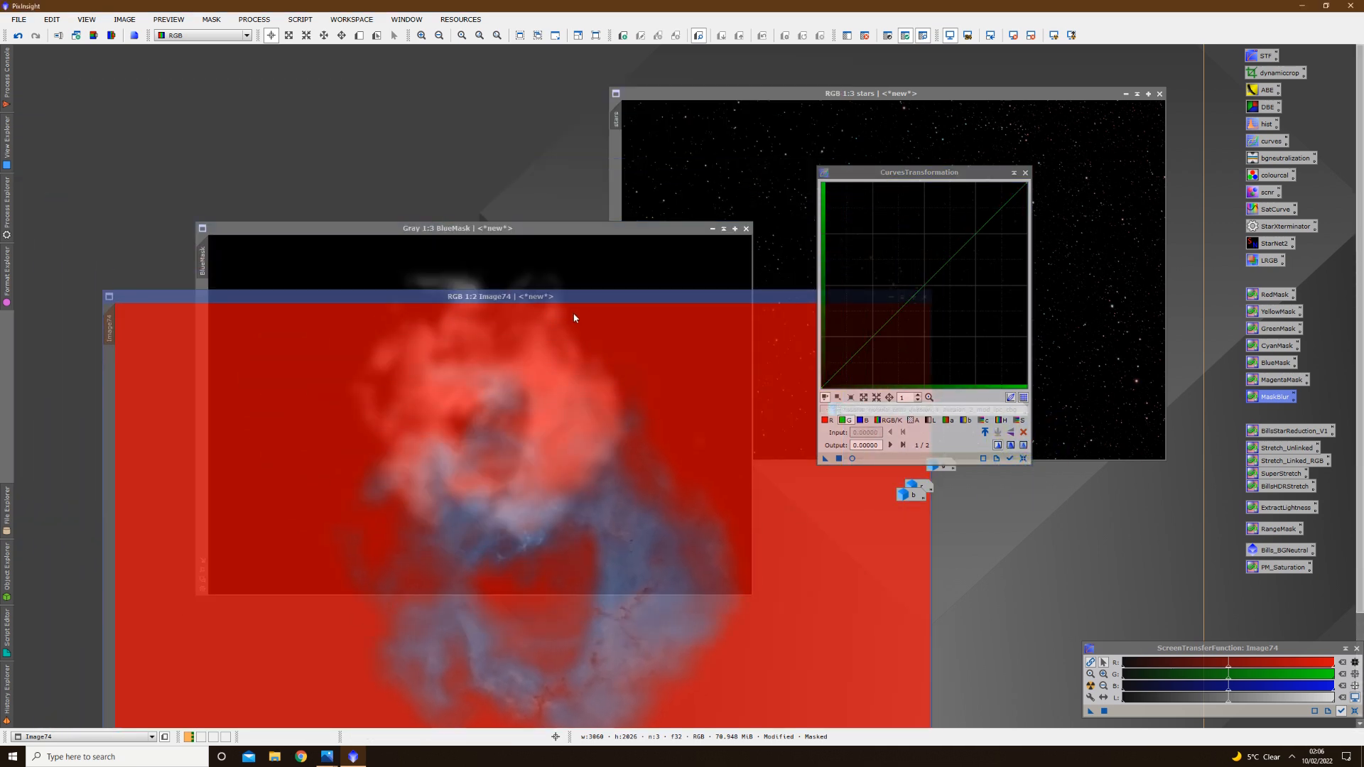
left_click_drag(593, 228, 511, 137)
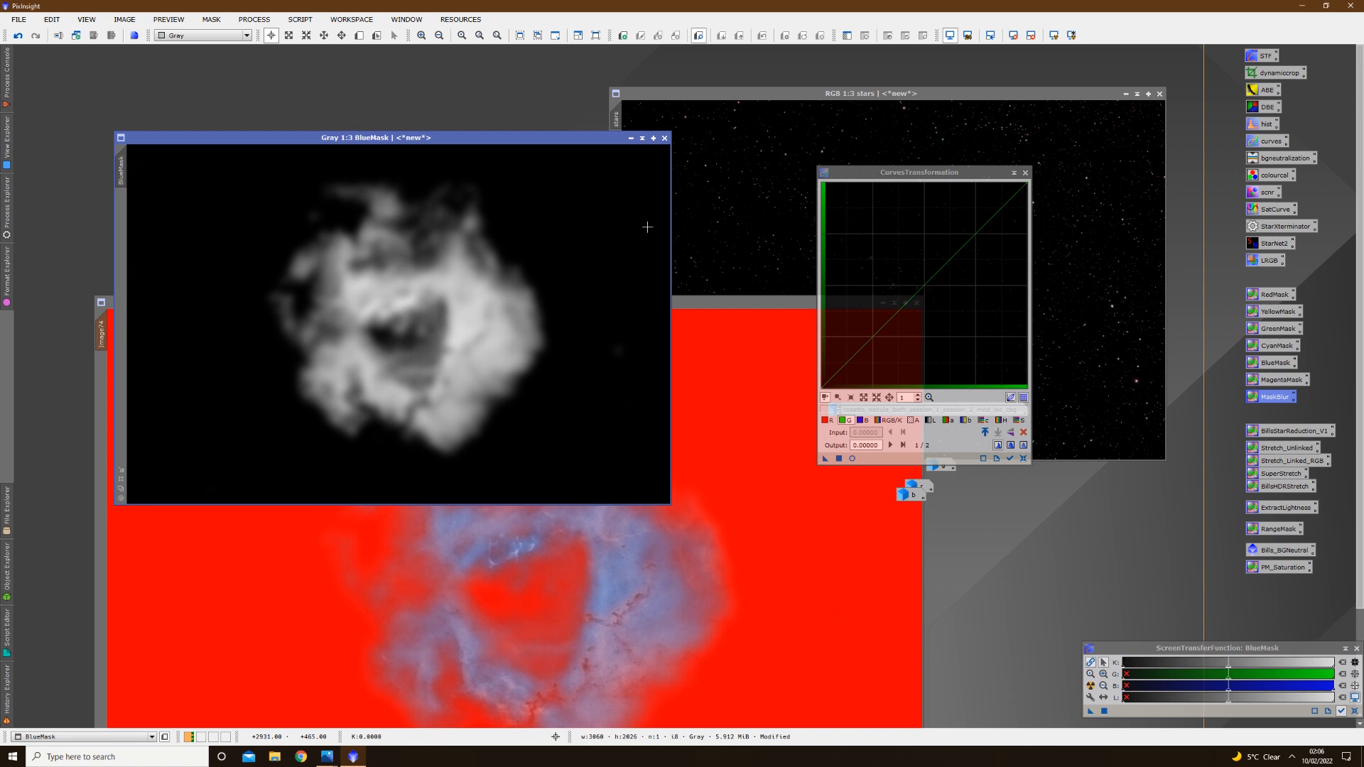
left_click(666, 140)
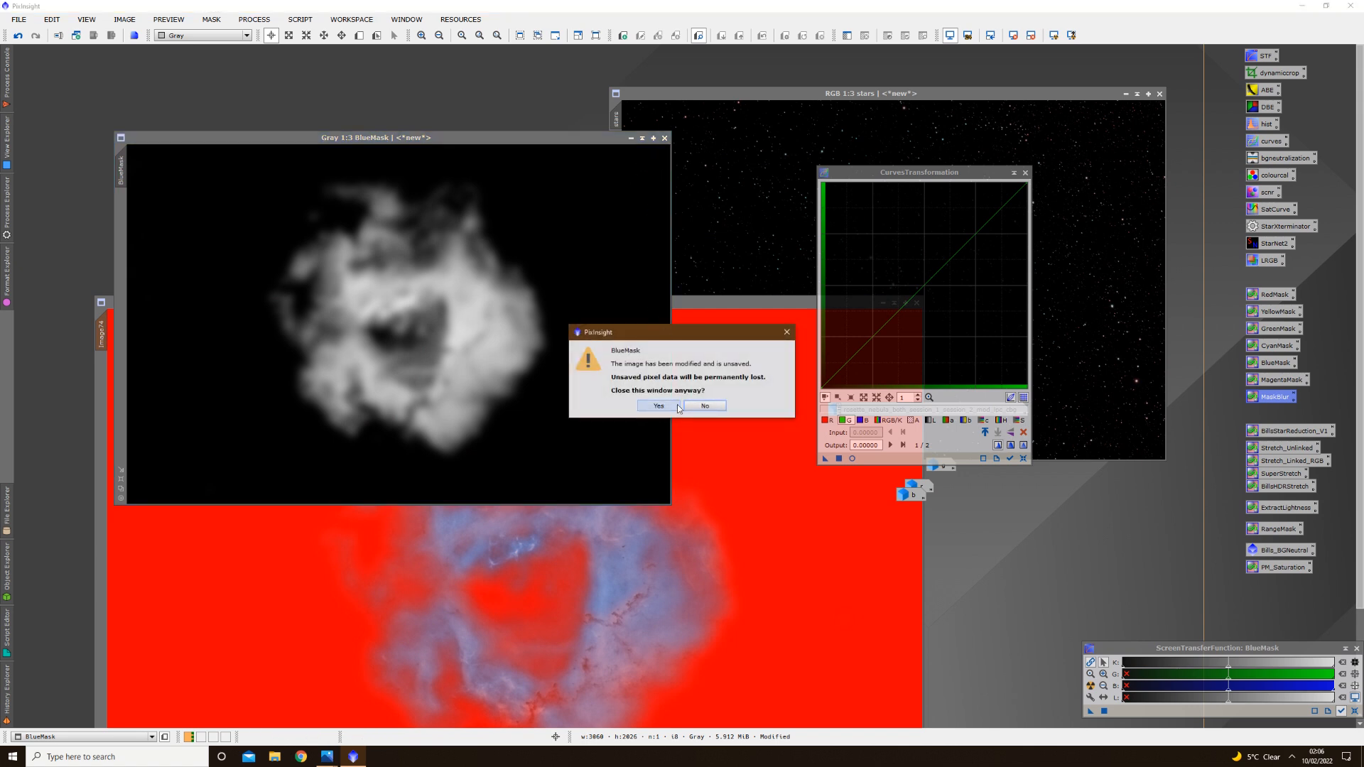
left_click(642, 406)
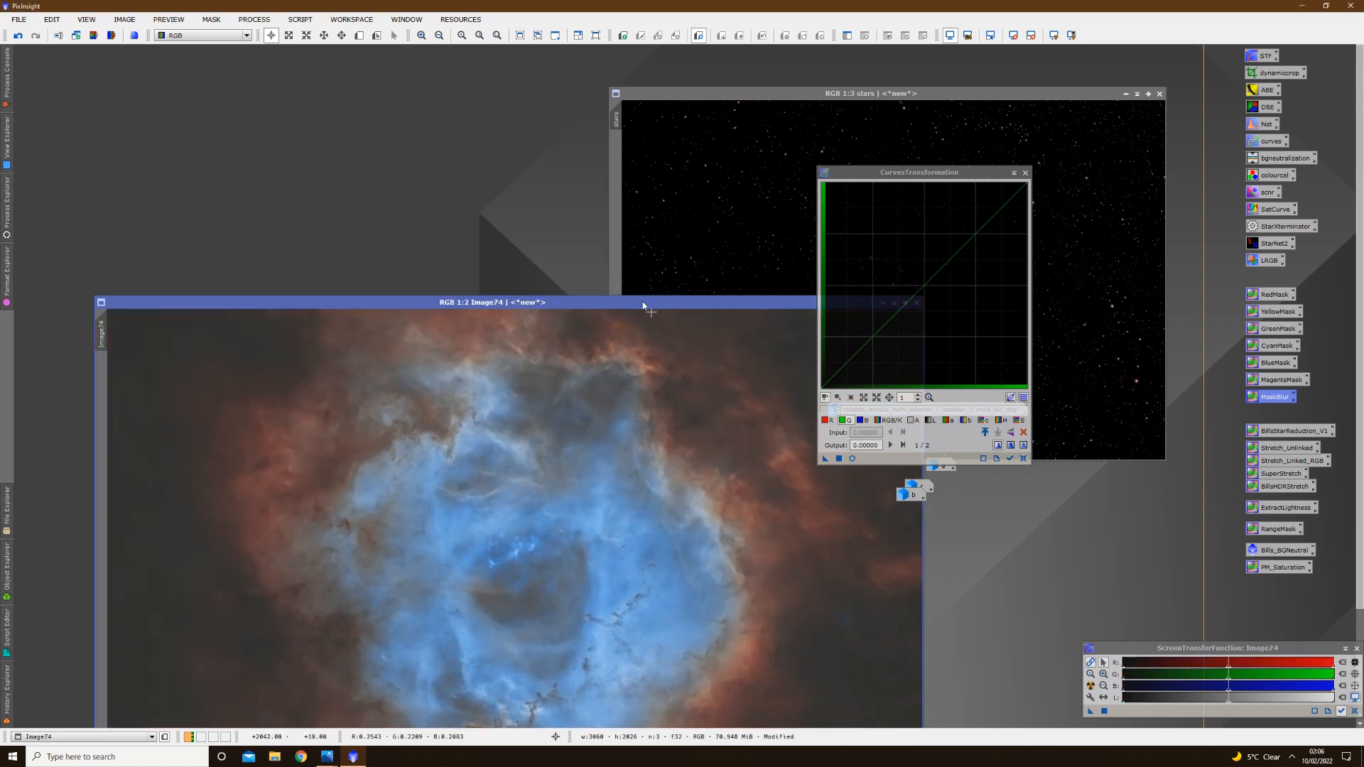
left_click_drag(641, 305, 552, 47)
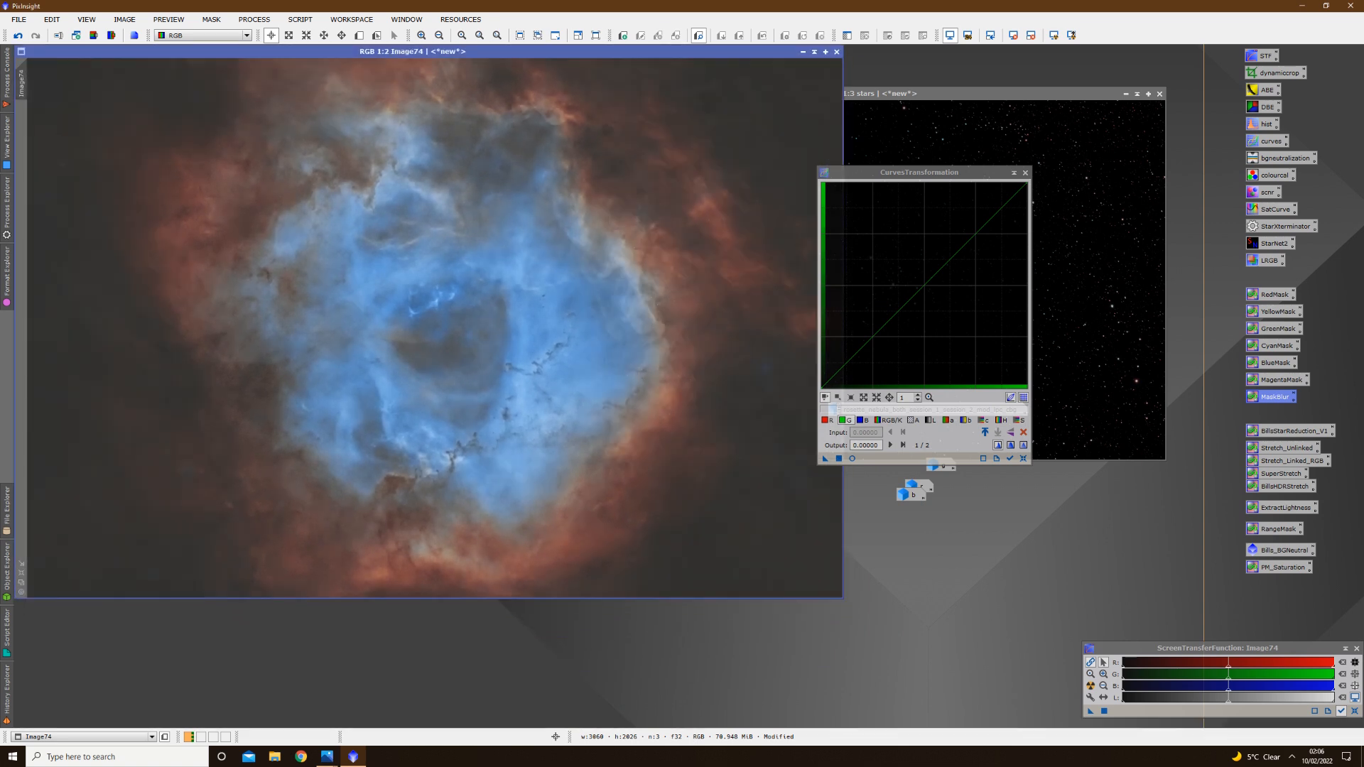
left_click_drag(909, 174, 1001, 171)
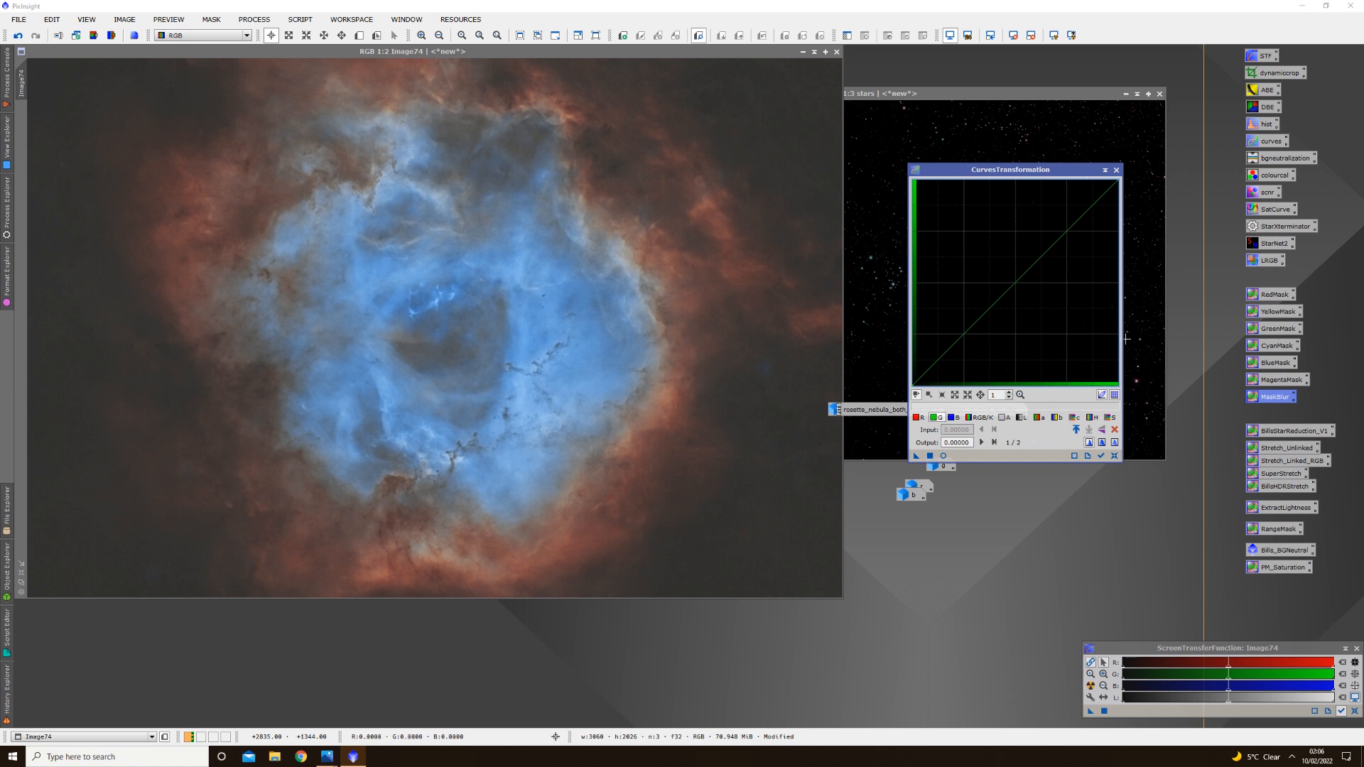
Create a RedMask from Image74, soften it with MaskBlur, and apply it as a mask to Image74
left_click_drag(1271, 302, 593, 275)
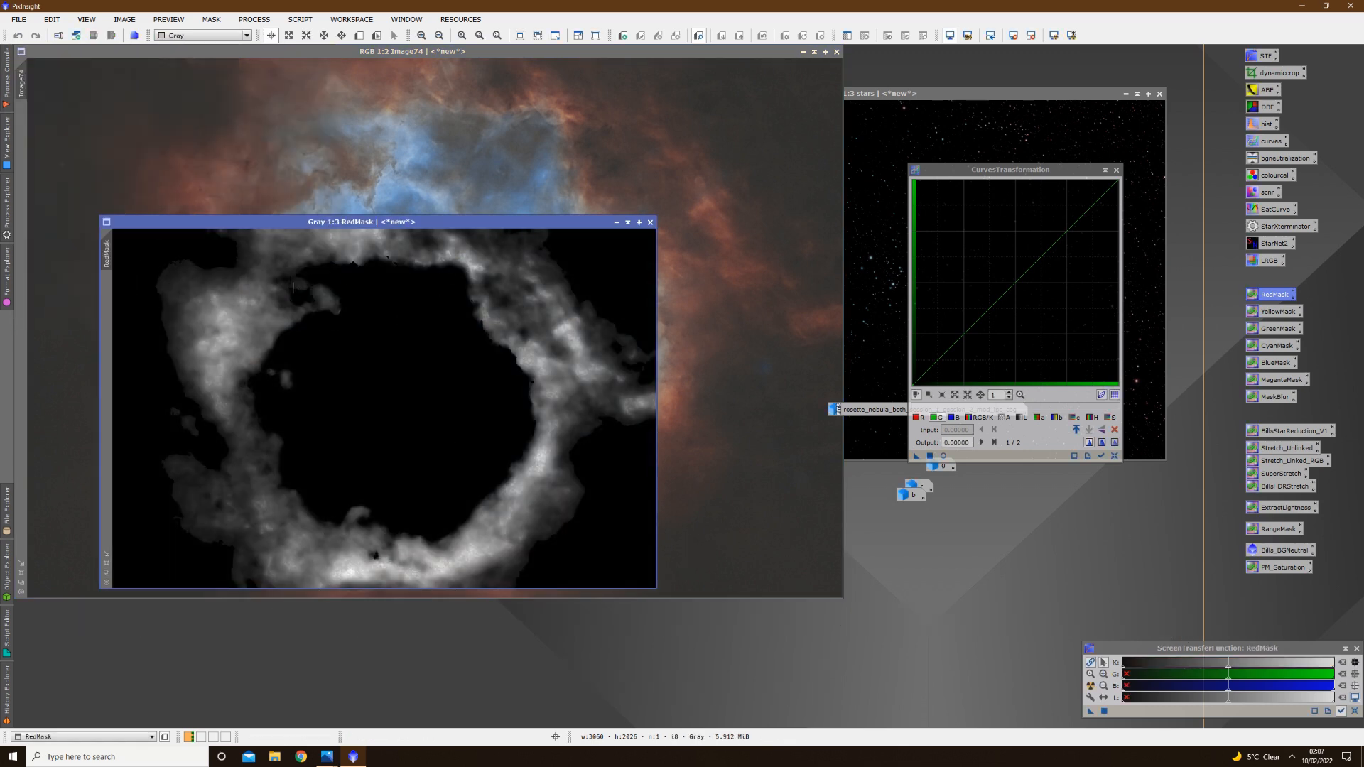
left_click_drag(1272, 401, 353, 400)
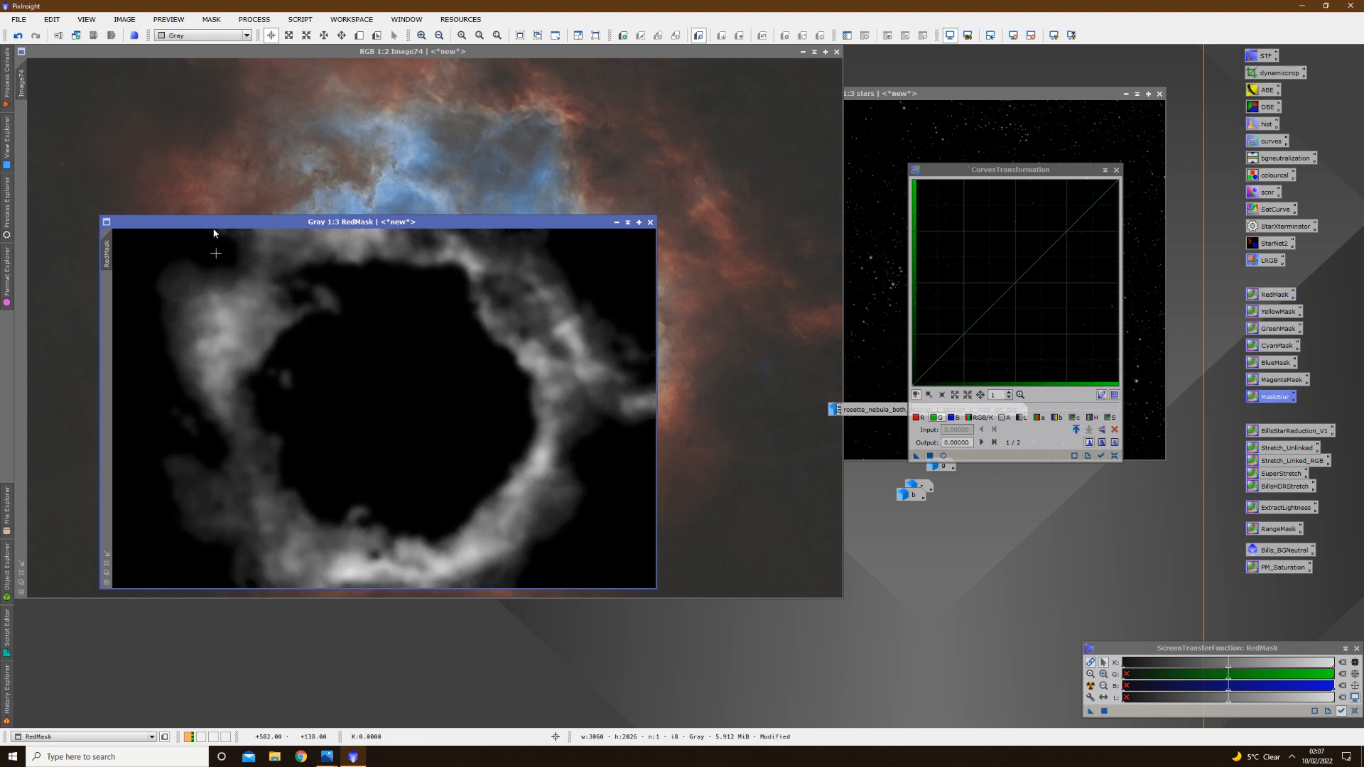
left_click_drag(58, 182, 26, 128)
left_click(182, 143)
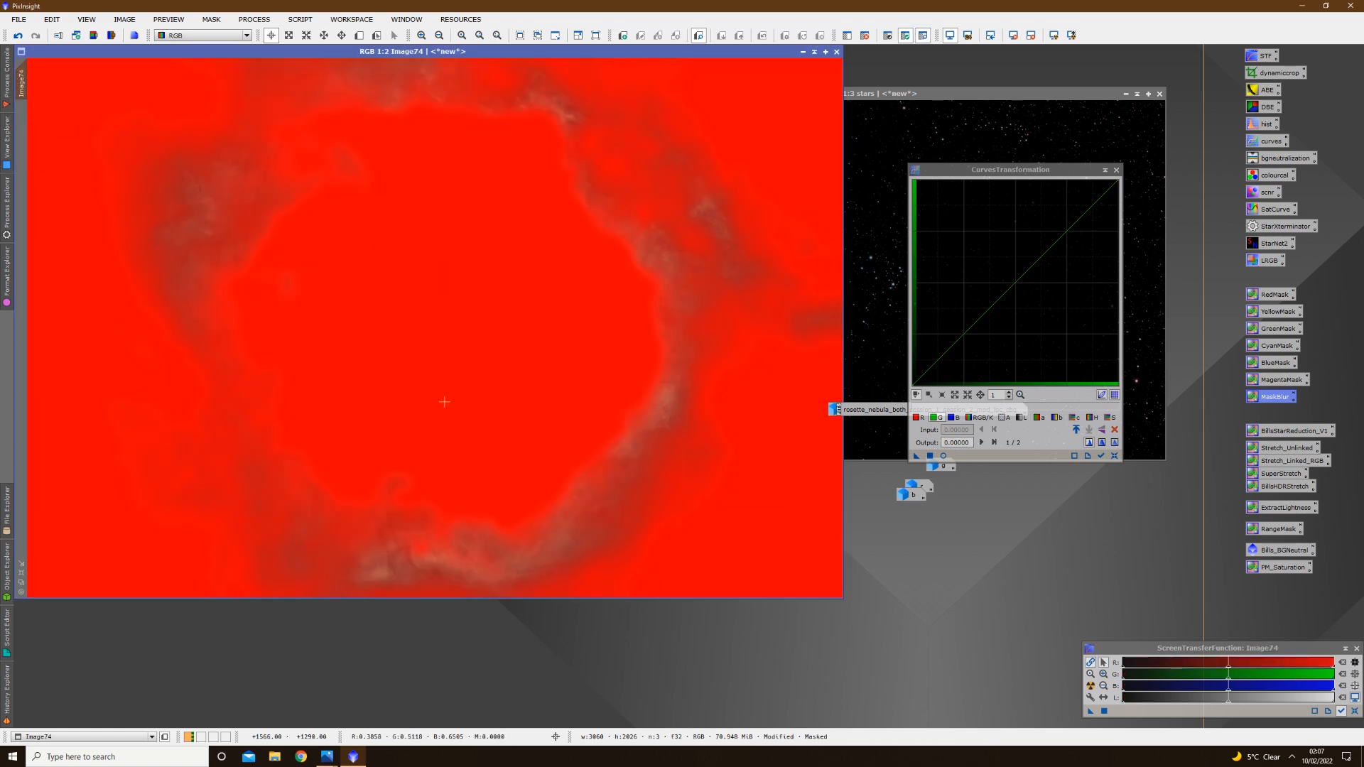
Open a real-time preview and raise the red curve to input 0.45995, output 0.54005, with a second point holding the highlights down
left_click(942, 455)
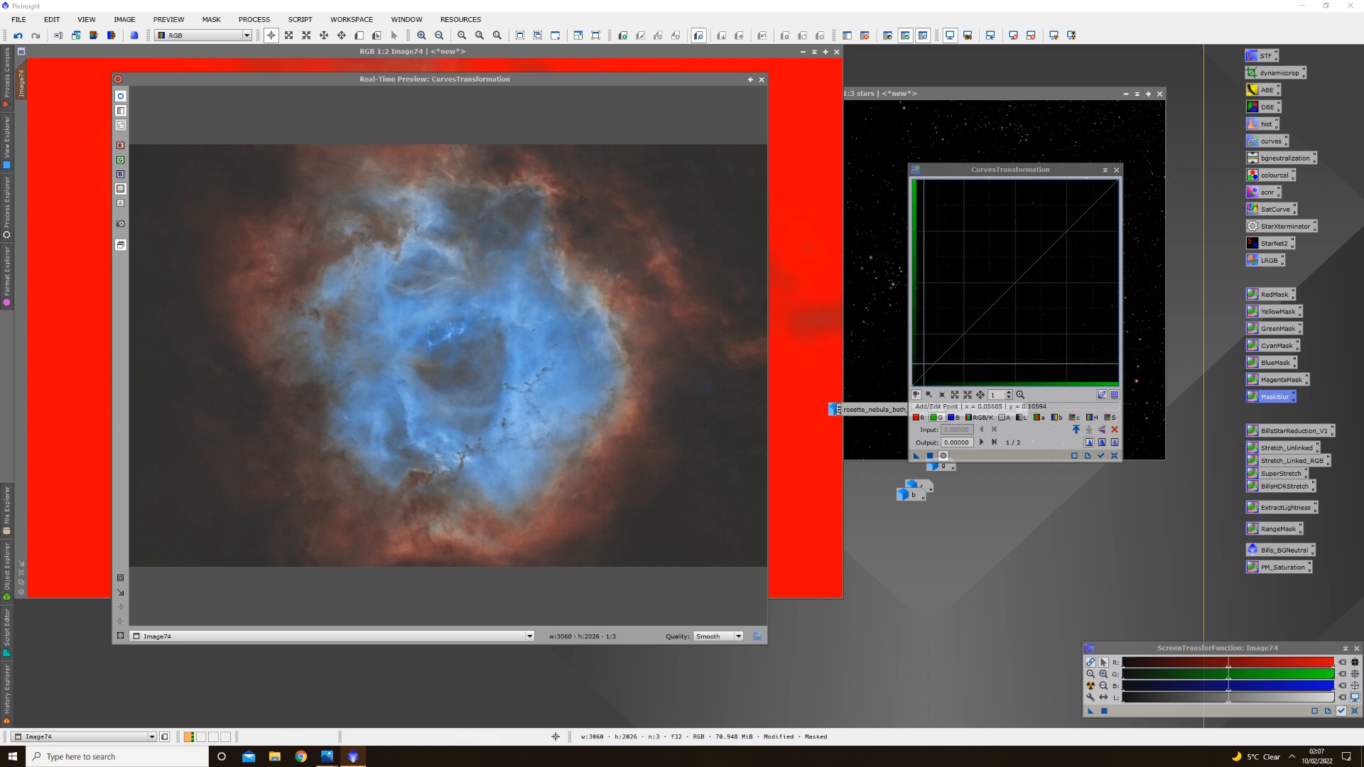
left_click(917, 417)
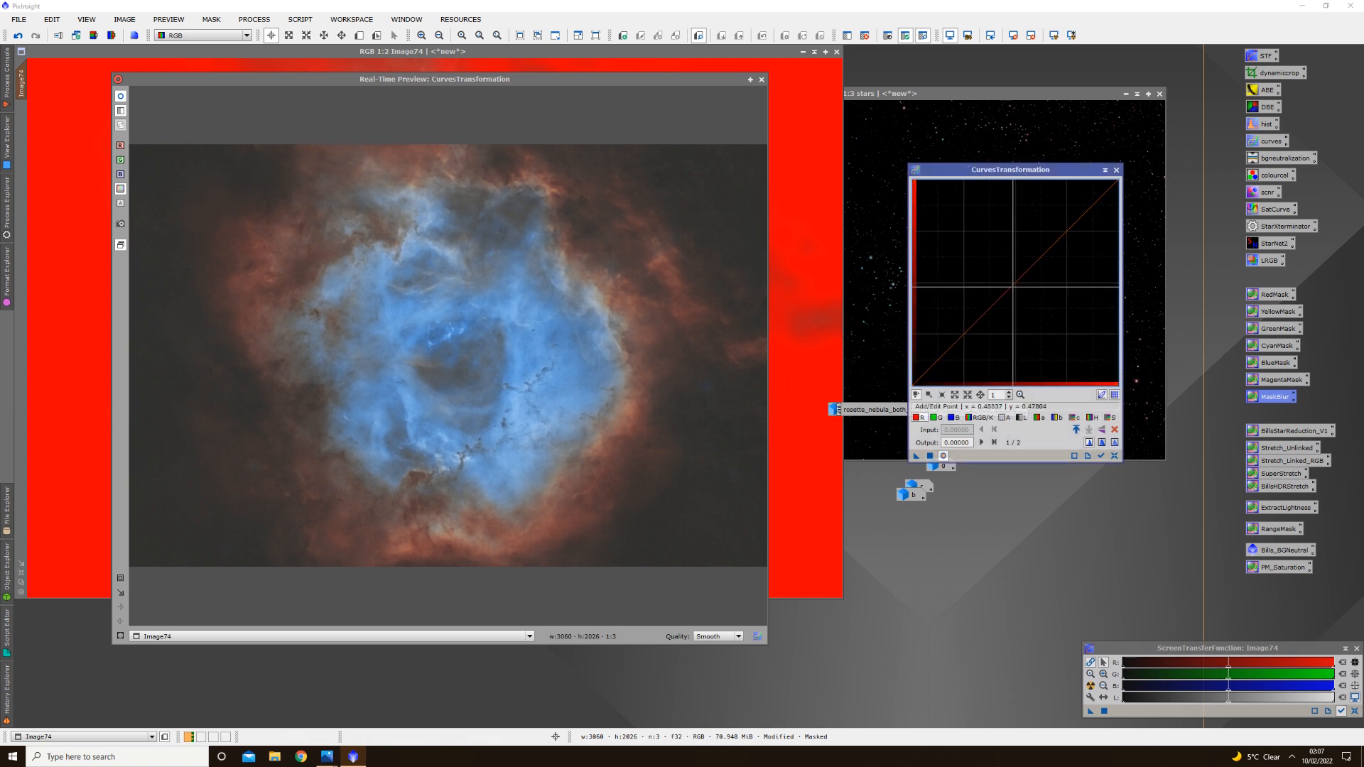
left_click_drag(1011, 280, 1008, 268)
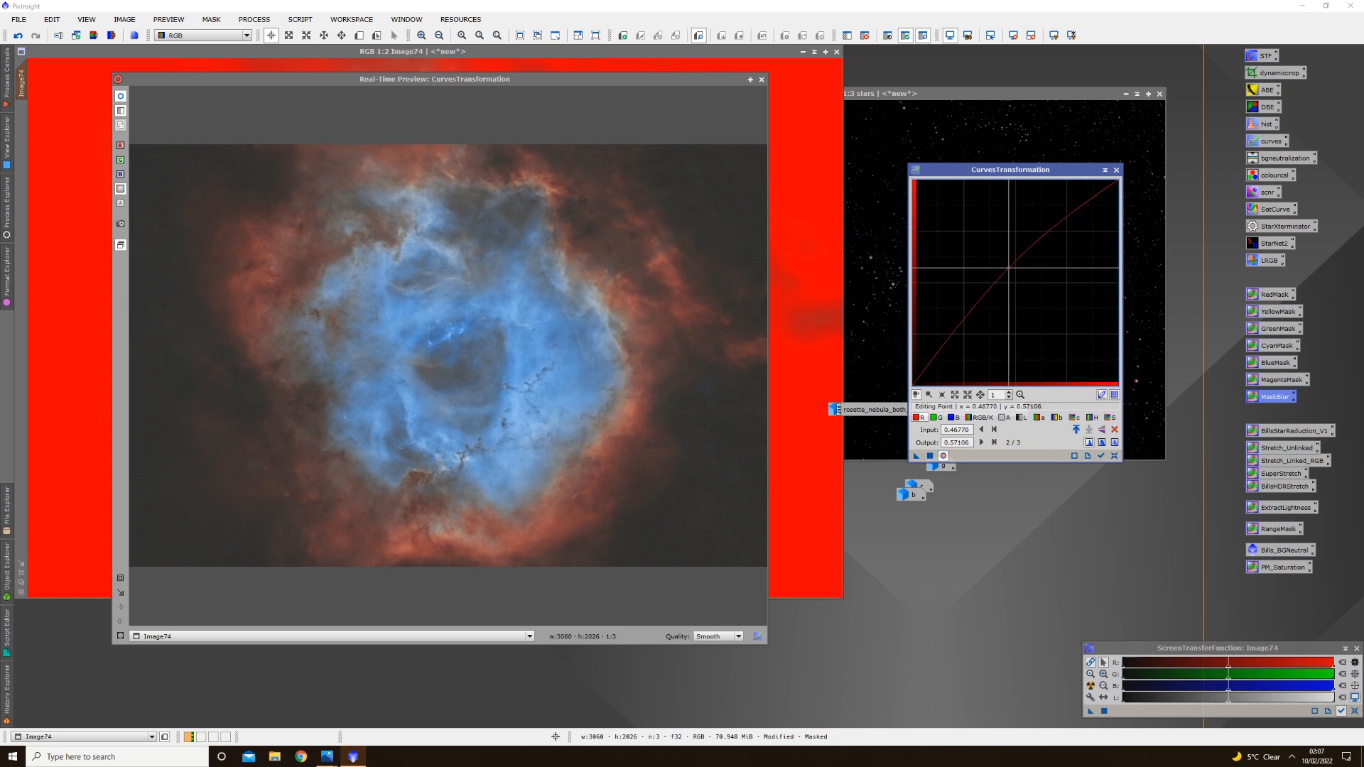
left_click(1057, 228)
left_click_drag(1057, 229, 1063, 236)
left_click_drag(938, 358, 1008, 273)
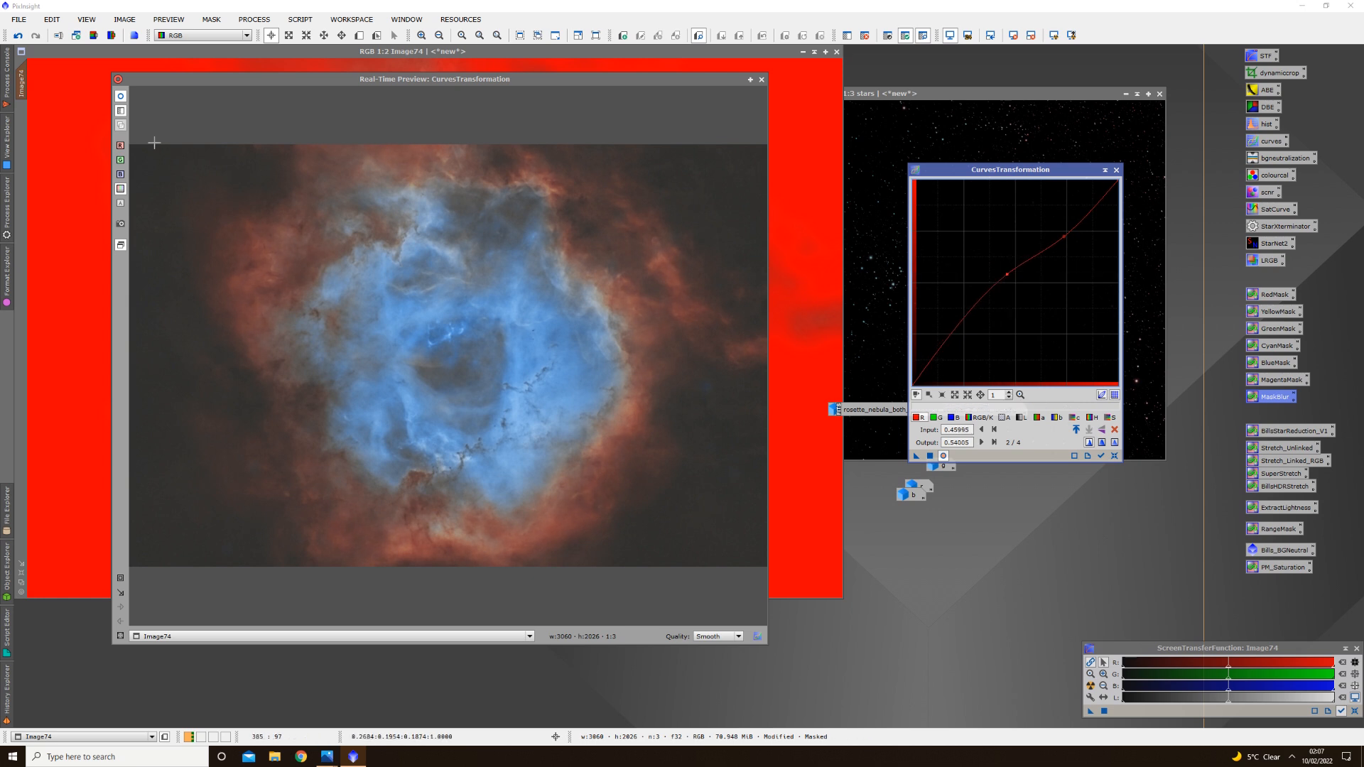
left_click(121, 97)
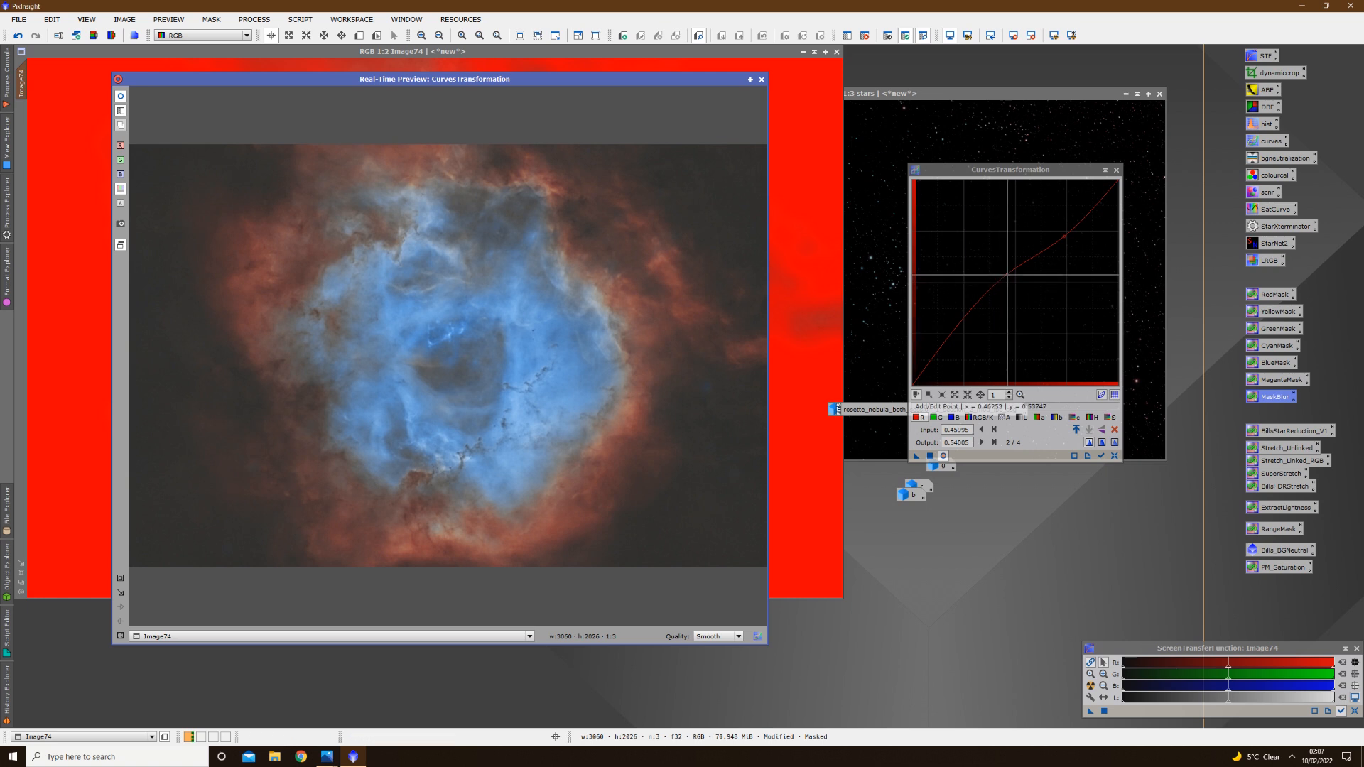
Lower the red curve's middle point to input 0.46253, output 0.50904 and check the preview against the original
left_click(1007, 274)
left_click_drag(1007, 274, 1007, 280)
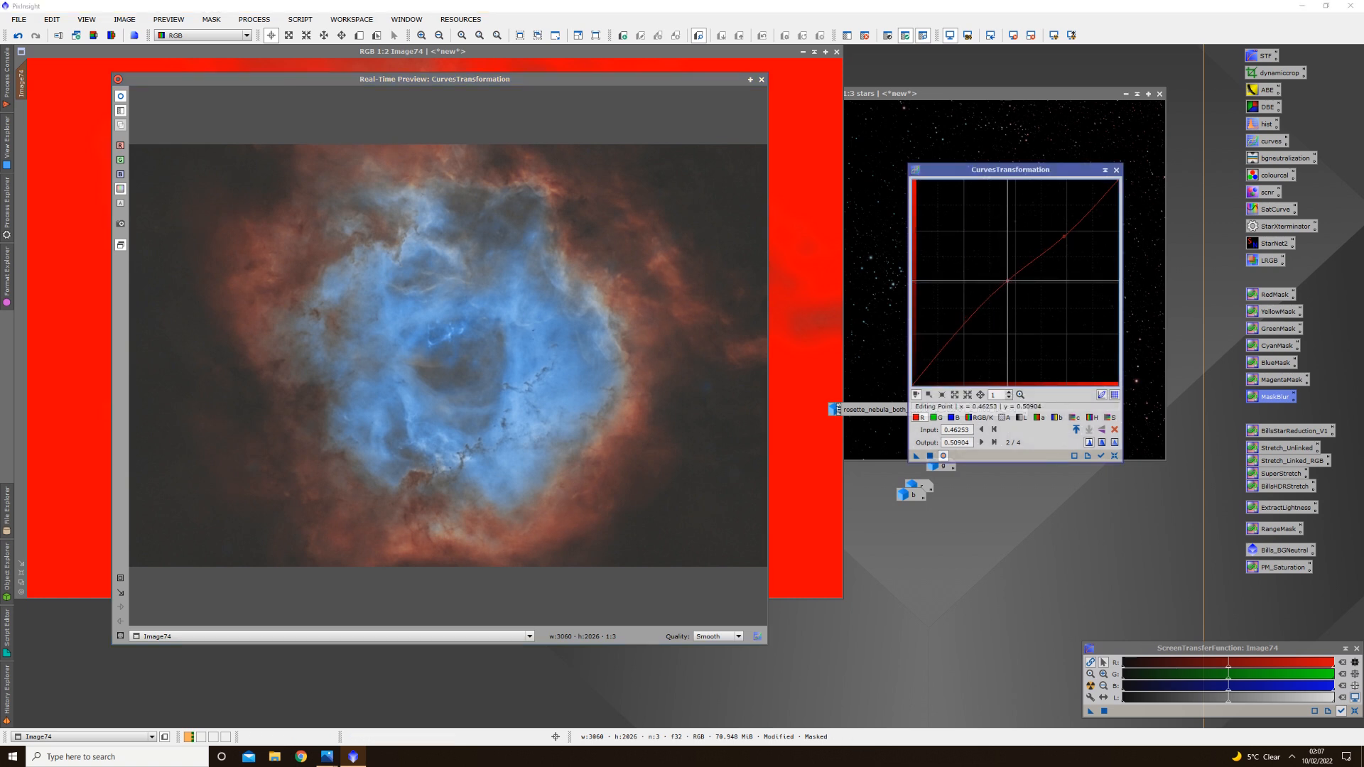
left_click(121, 97)
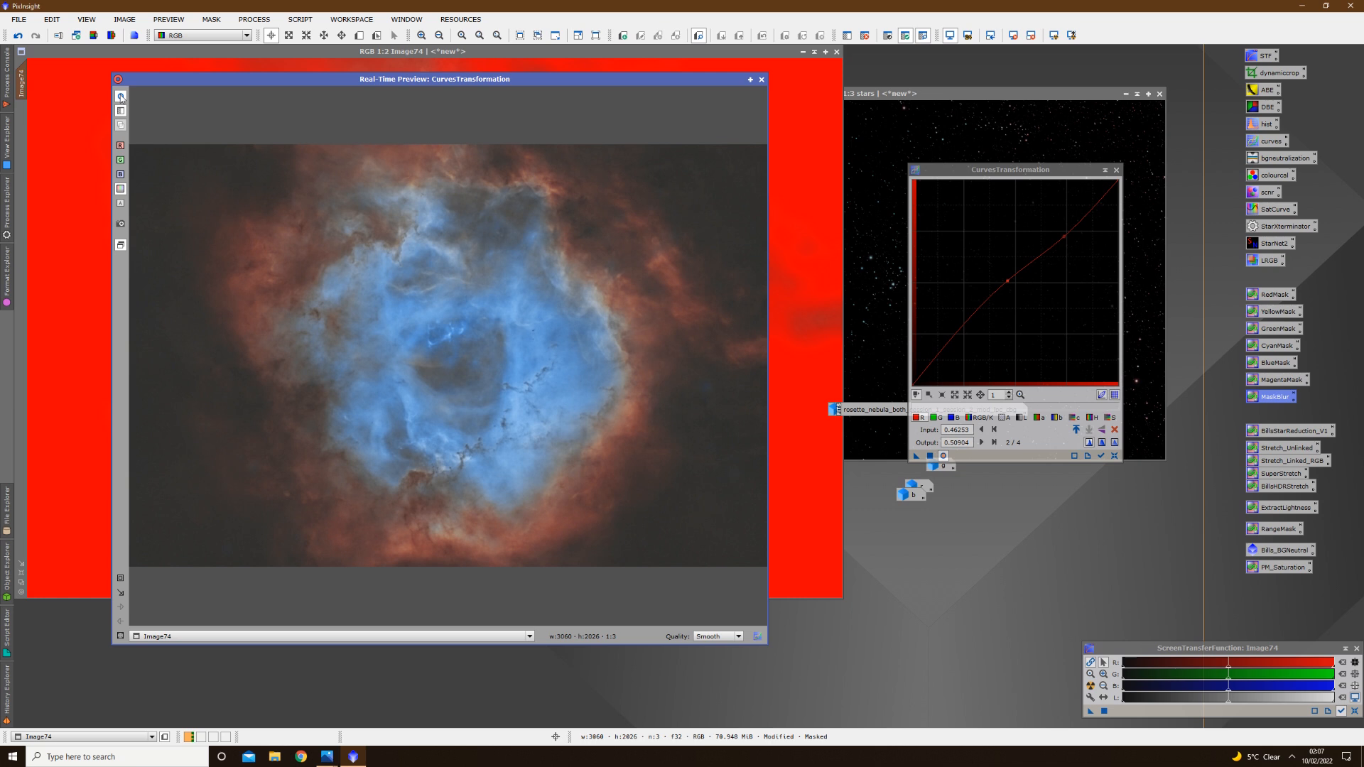
Raise the green curve to input 0.48579, output 0.53747, add a shadow point at 0.12145, 0.11370, and compare the preview
left_click(934, 417)
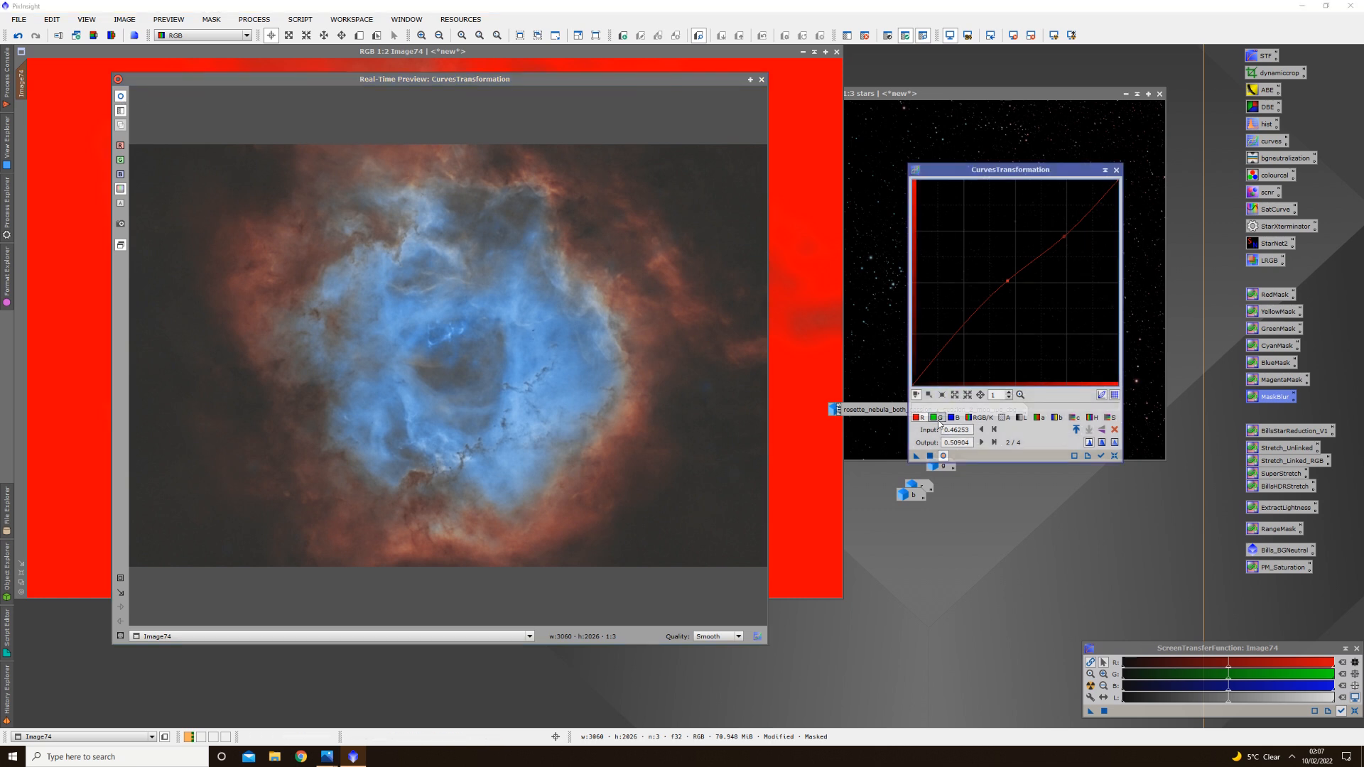
left_click(1013, 284)
left_click_drag(1012, 284, 1011, 274)
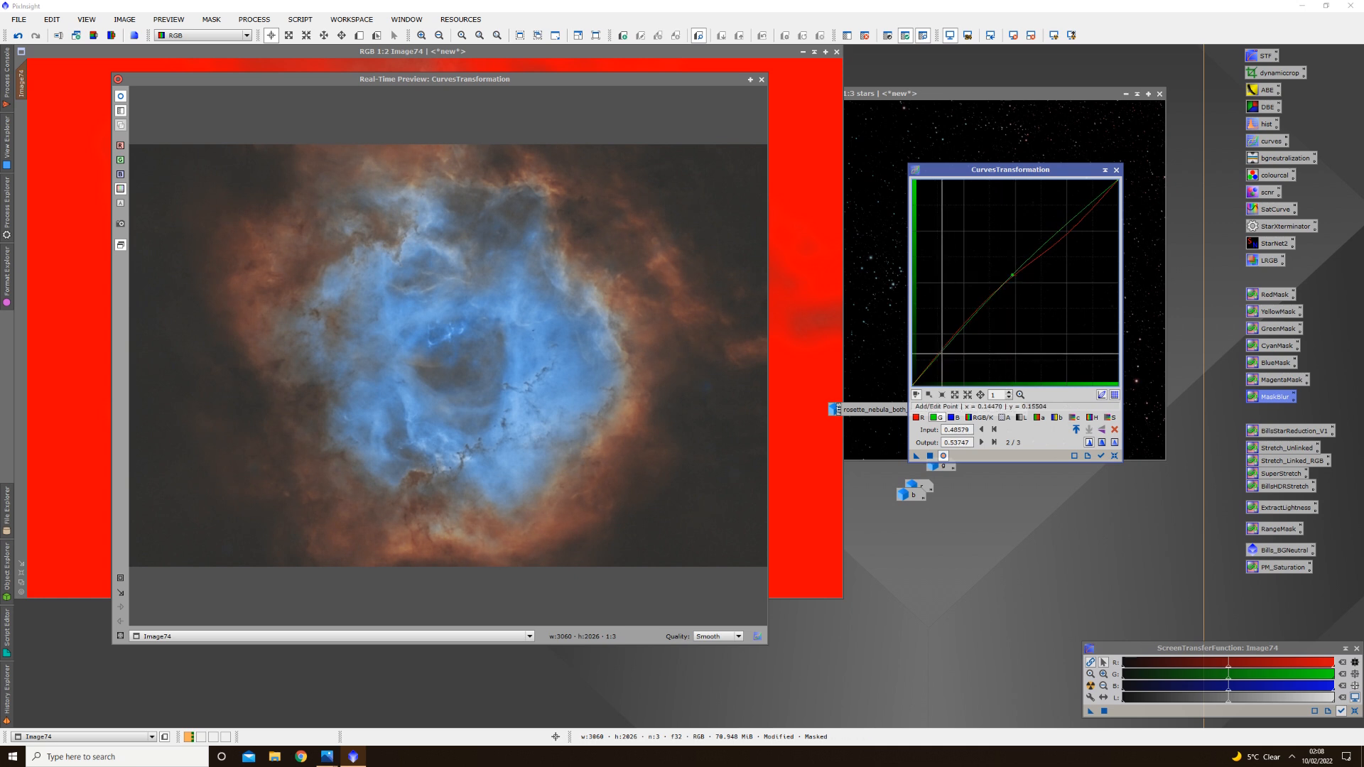
left_click_drag(938, 357, 937, 362)
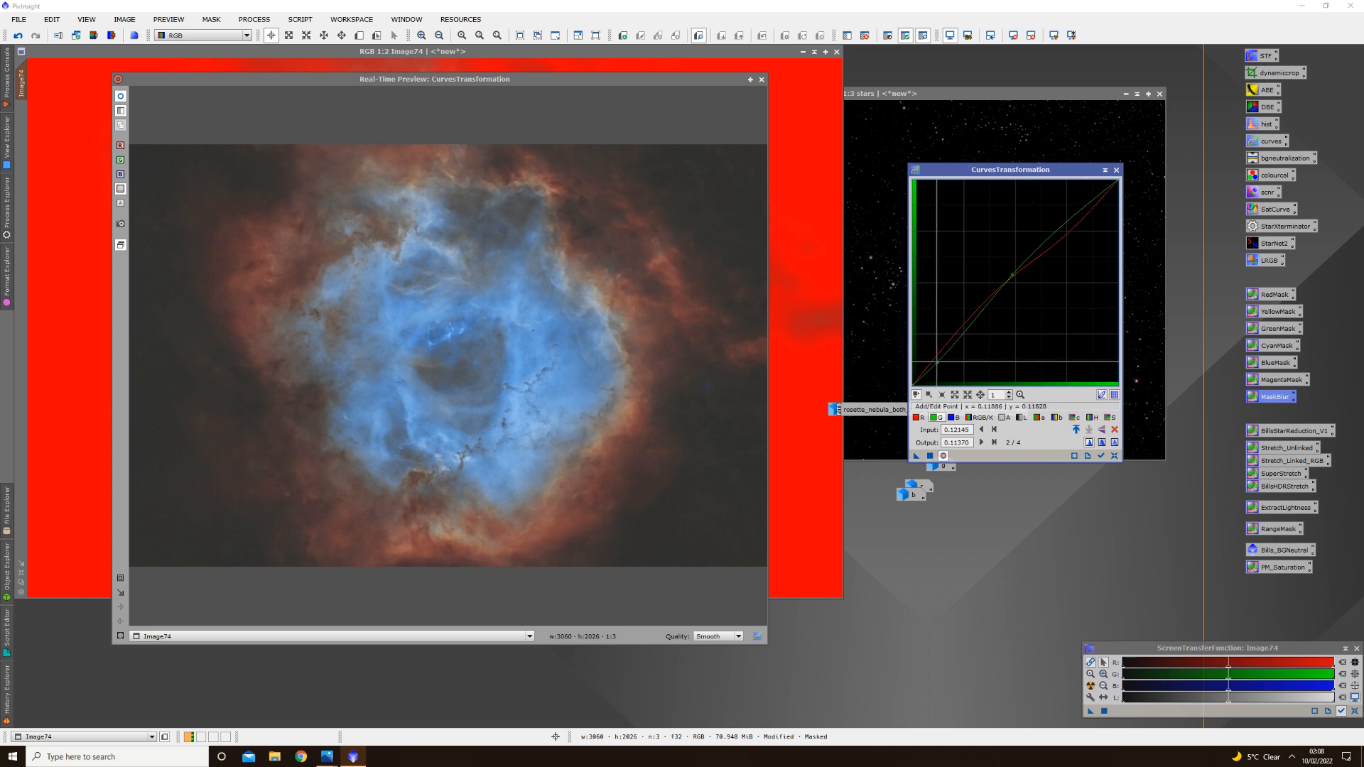
left_click(118, 96)
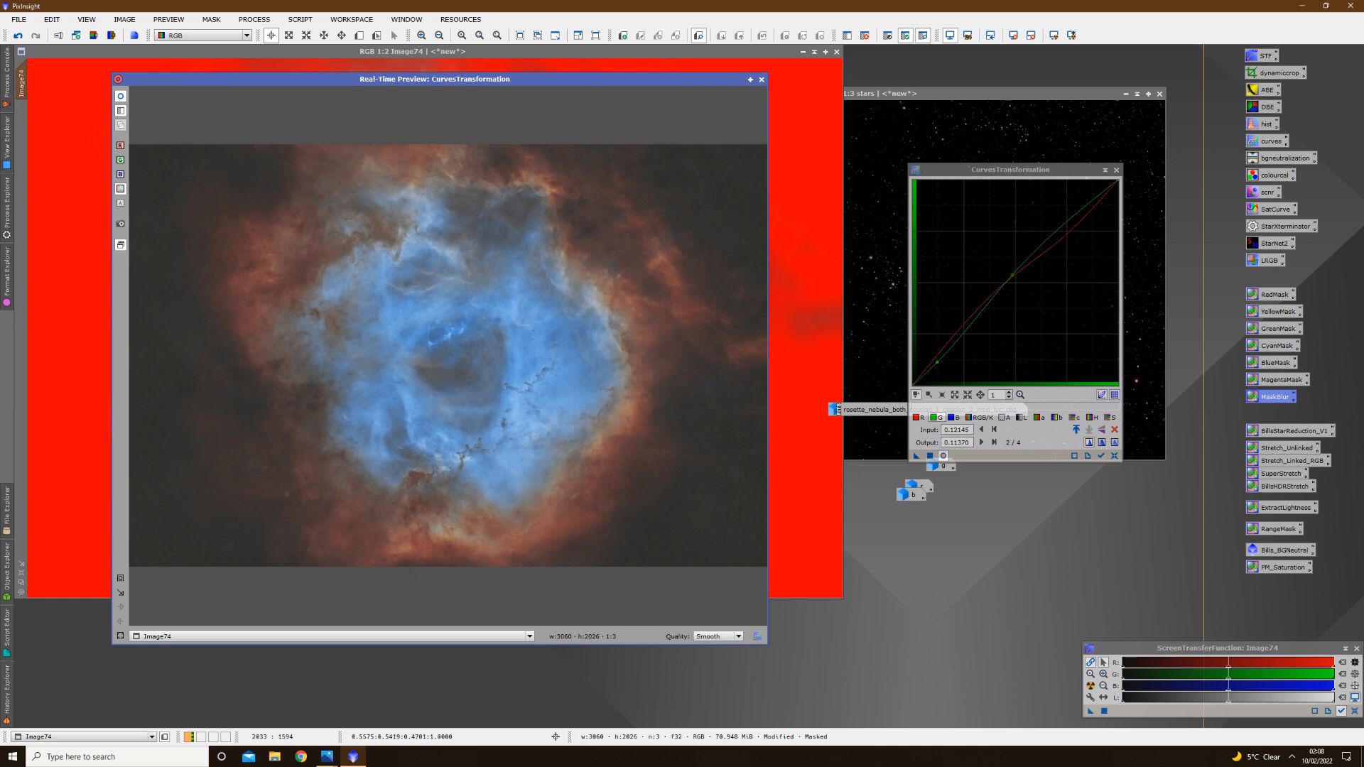
Raise the saturation curve to input 0.40827, output 0.55556 and the RGB/K curve to input 0.47028, output 0.54780, checking the preview
left_click(1108, 417)
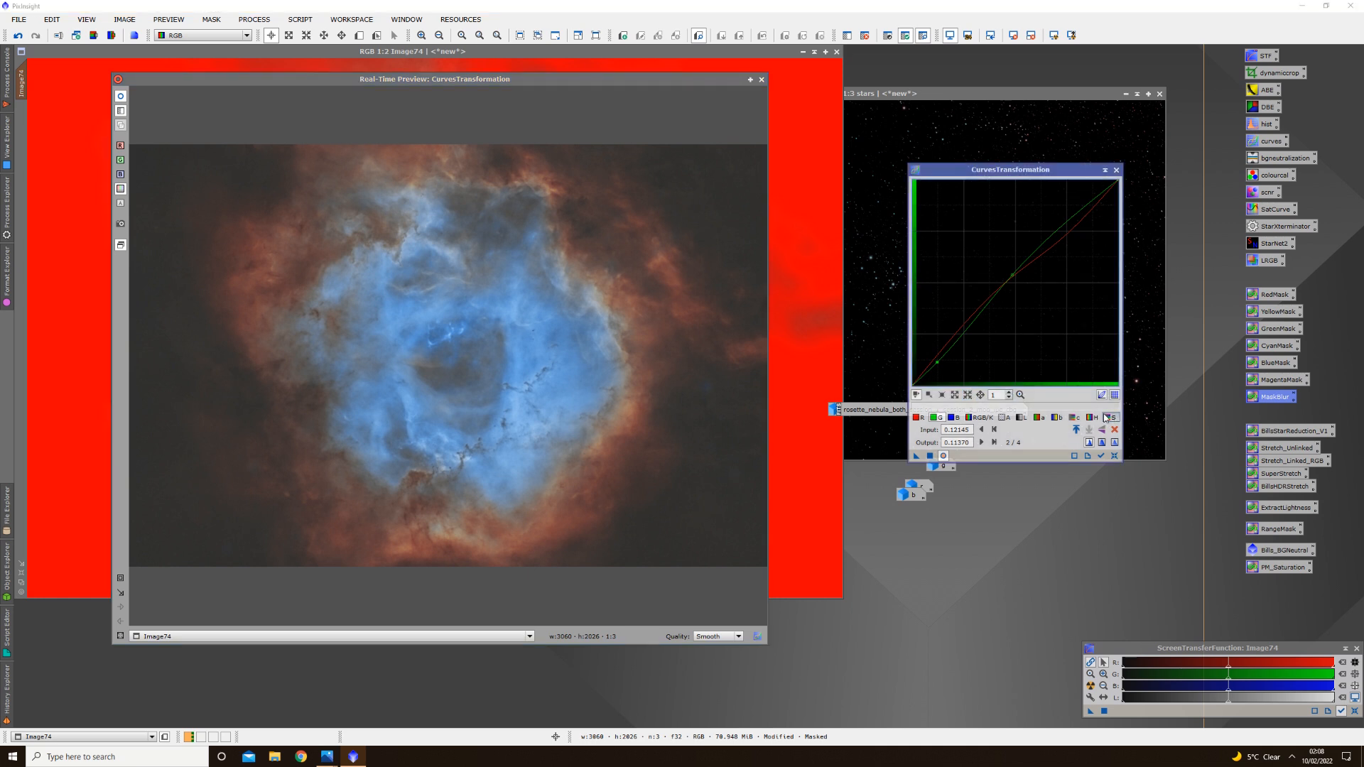
left_click_drag(1005, 313, 996, 270)
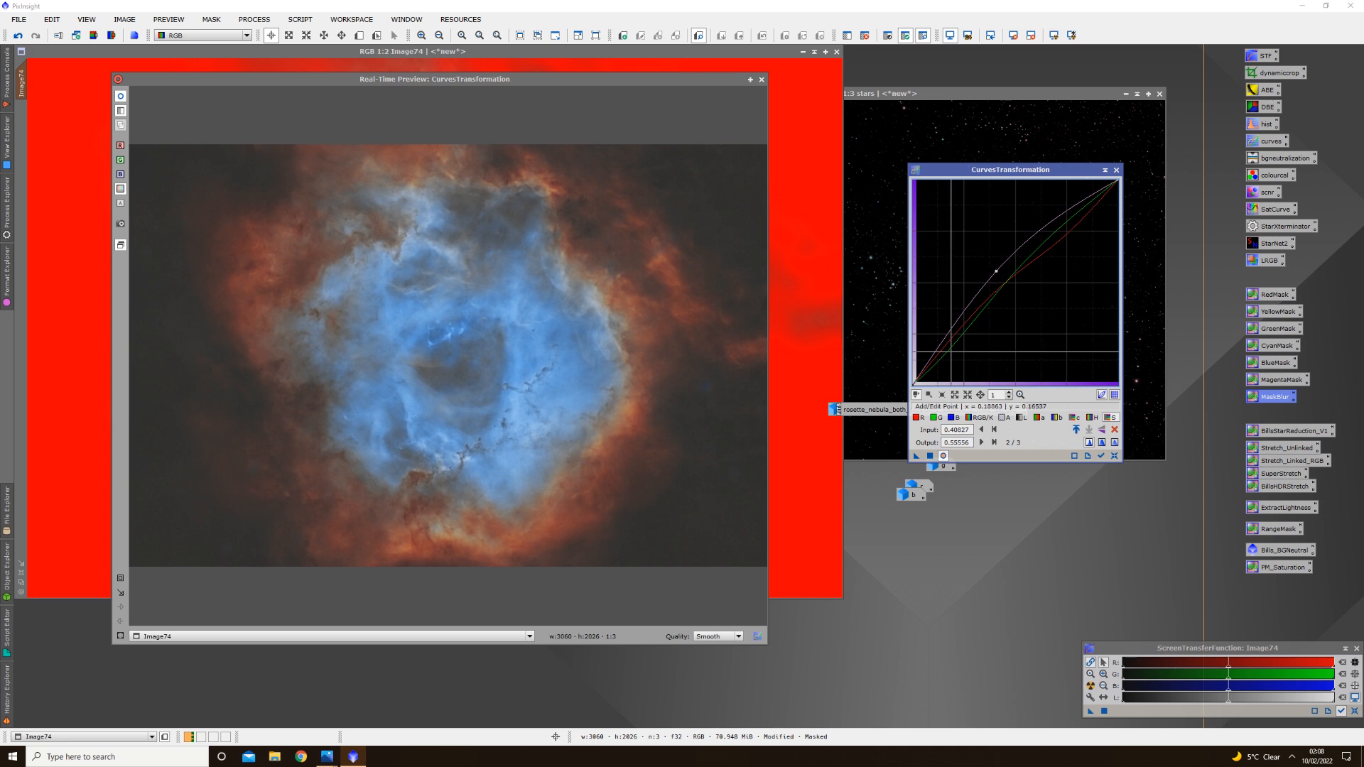
left_click(979, 417)
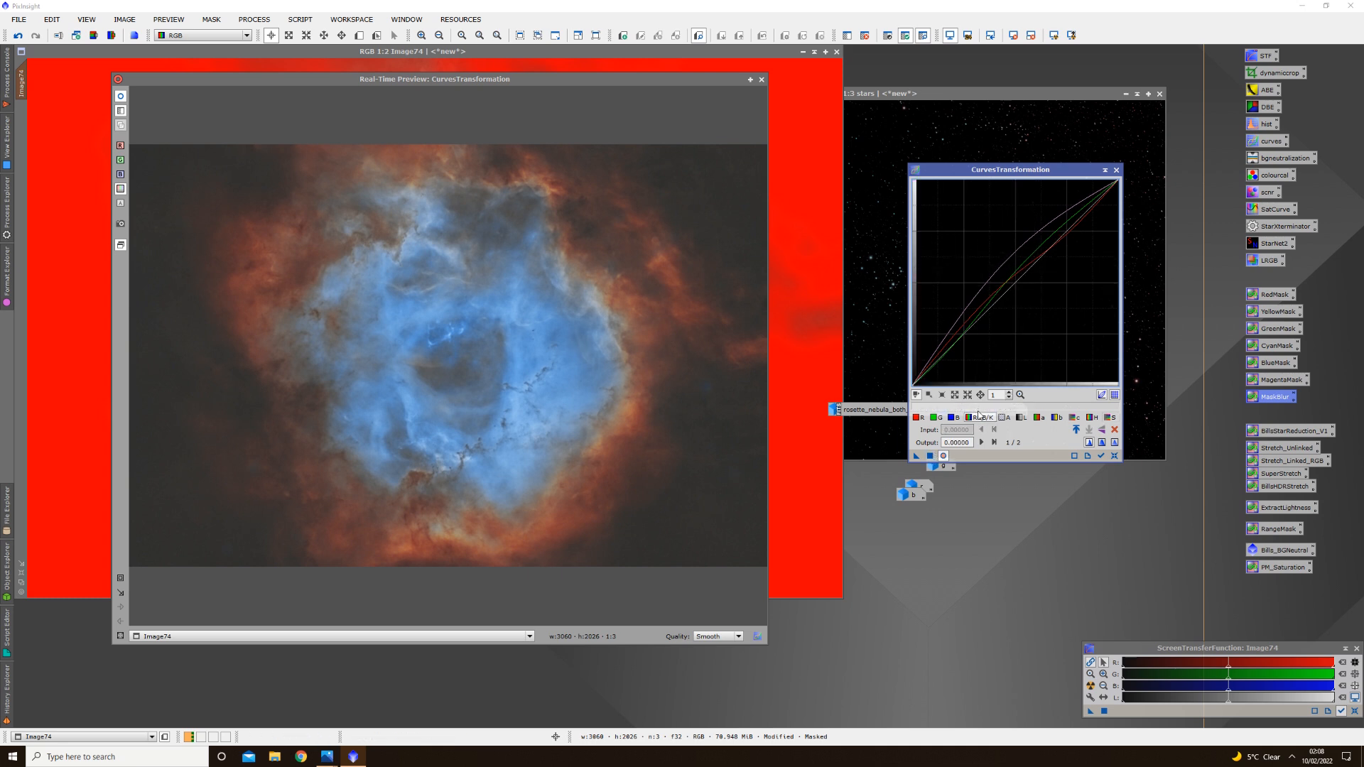
left_click_drag(1004, 350, 1009, 272)
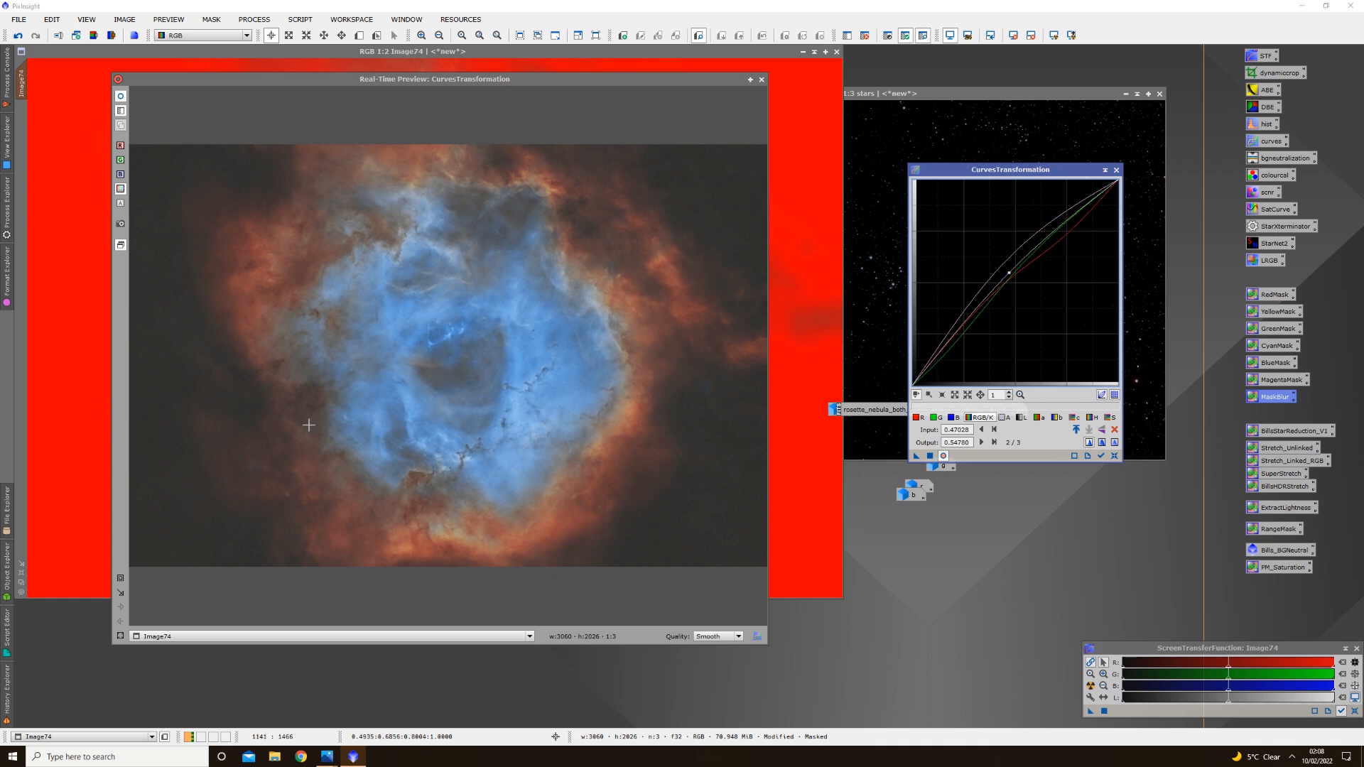
left_click(121, 96)
left_click(121, 96)
left_click(121, 96)
left_click(121, 96)
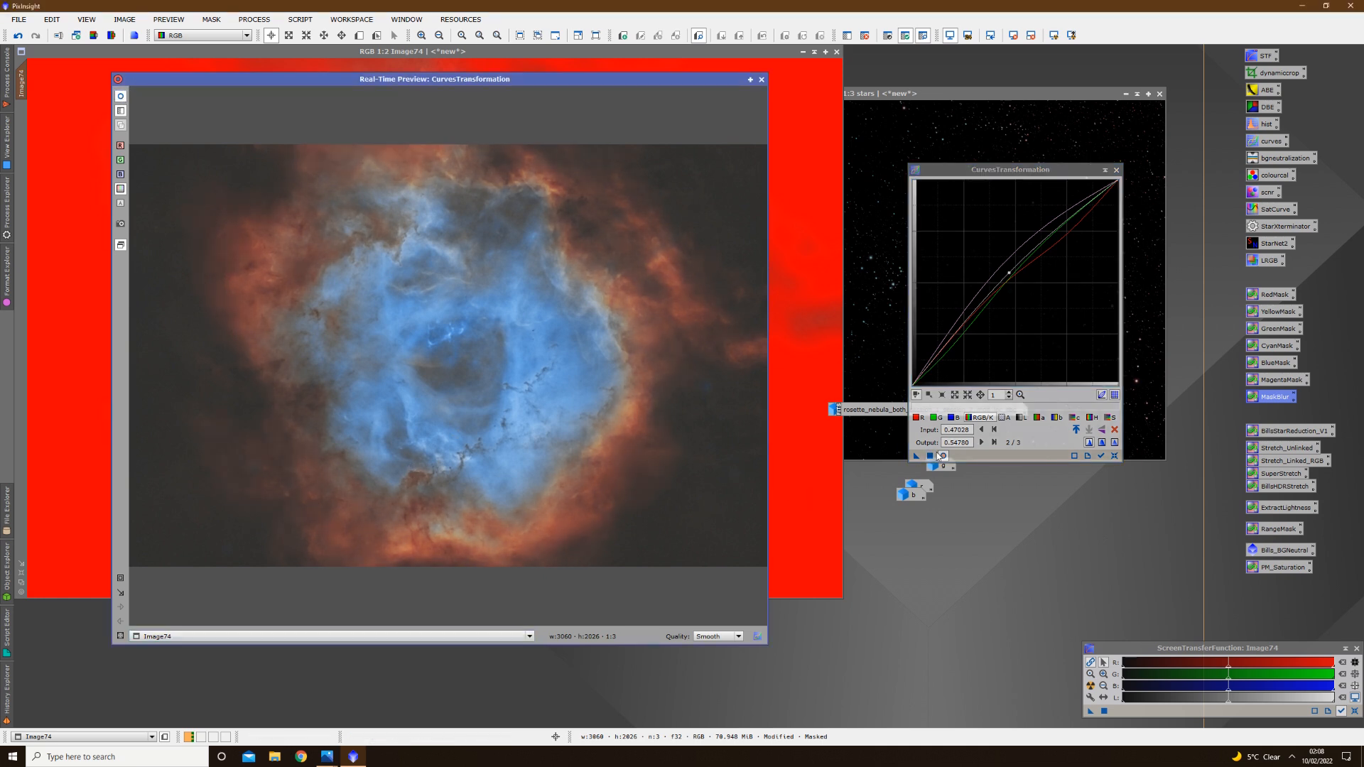
Apply the curves to masked Image74, then reset and close CurvesTransformation and its real-time preview
left_click(930, 456)
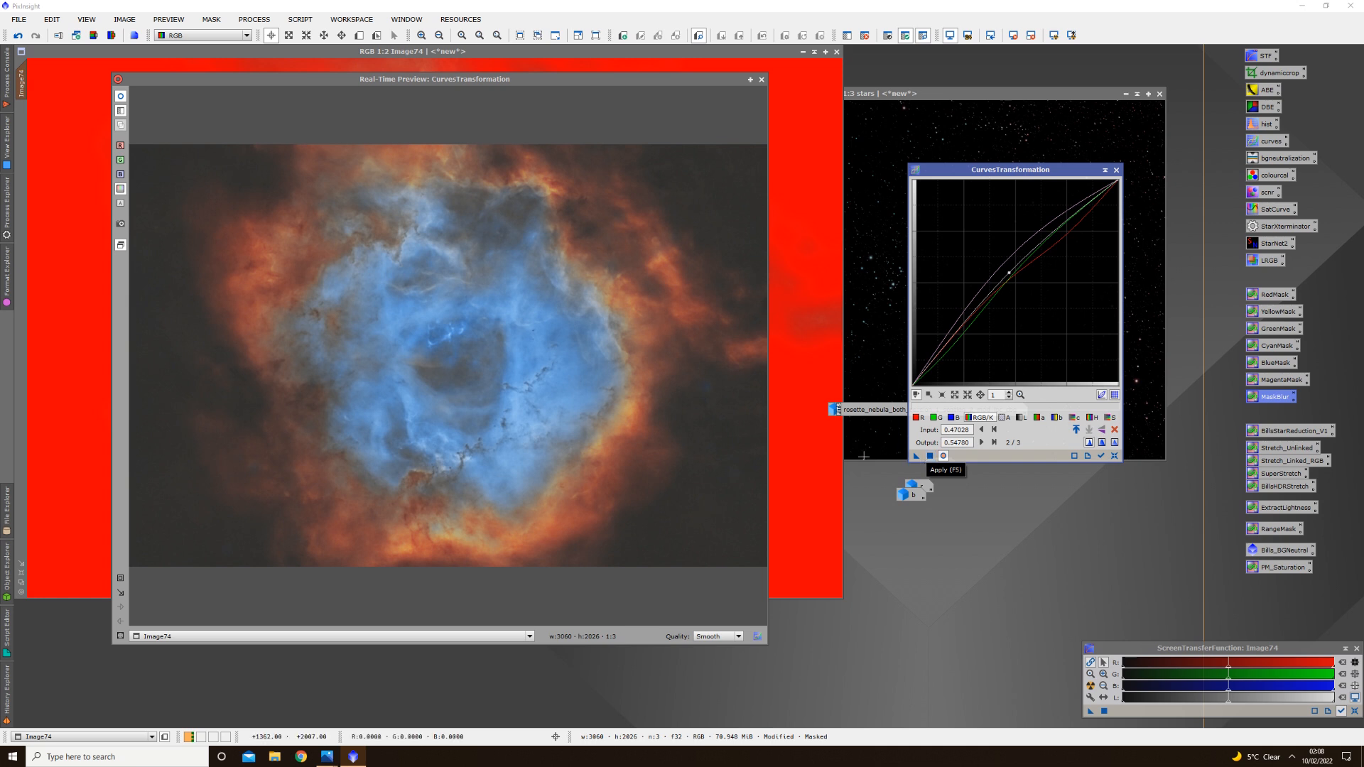
left_click(930, 456)
left_click(1114, 456)
left_click(1116, 169)
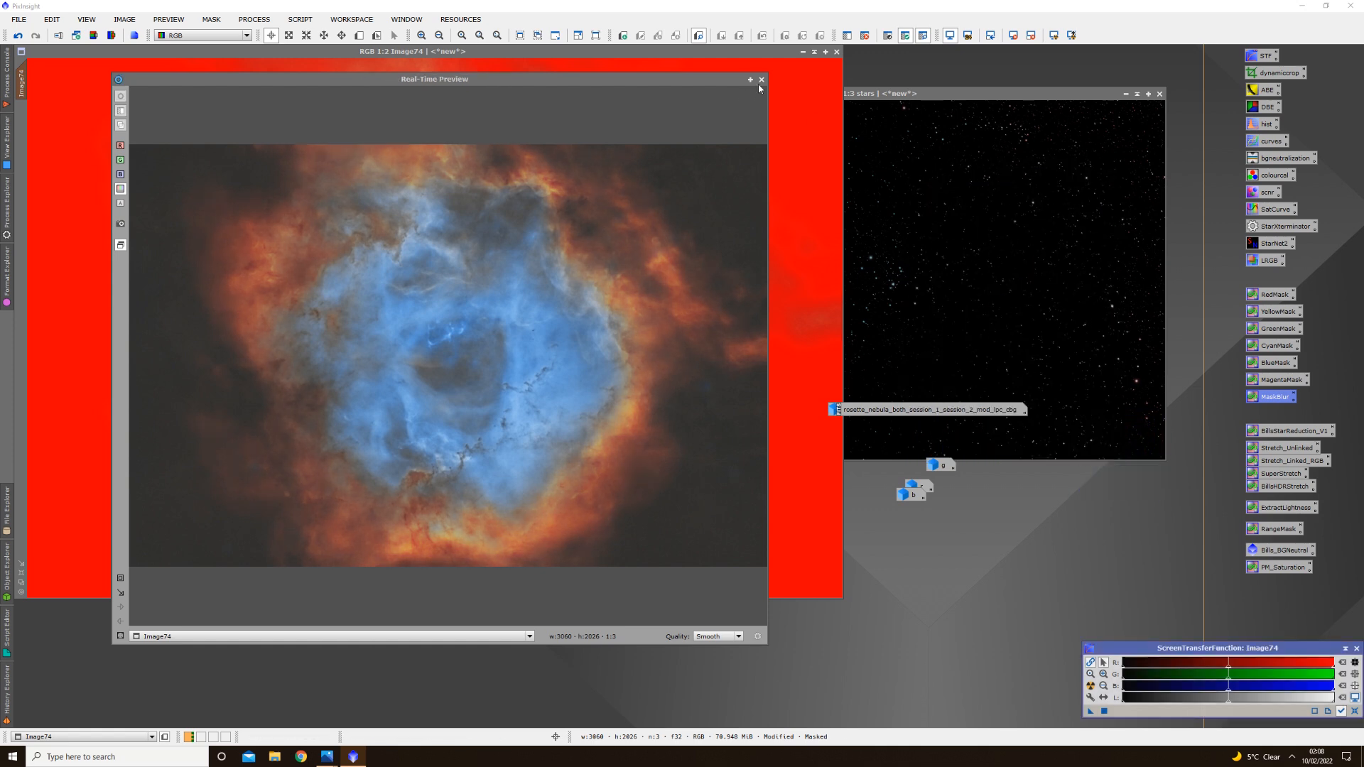
left_click(761, 80)
Close RedMask despite its active mask reference, and move the Image74 window back to its place
right_click(465, 308)
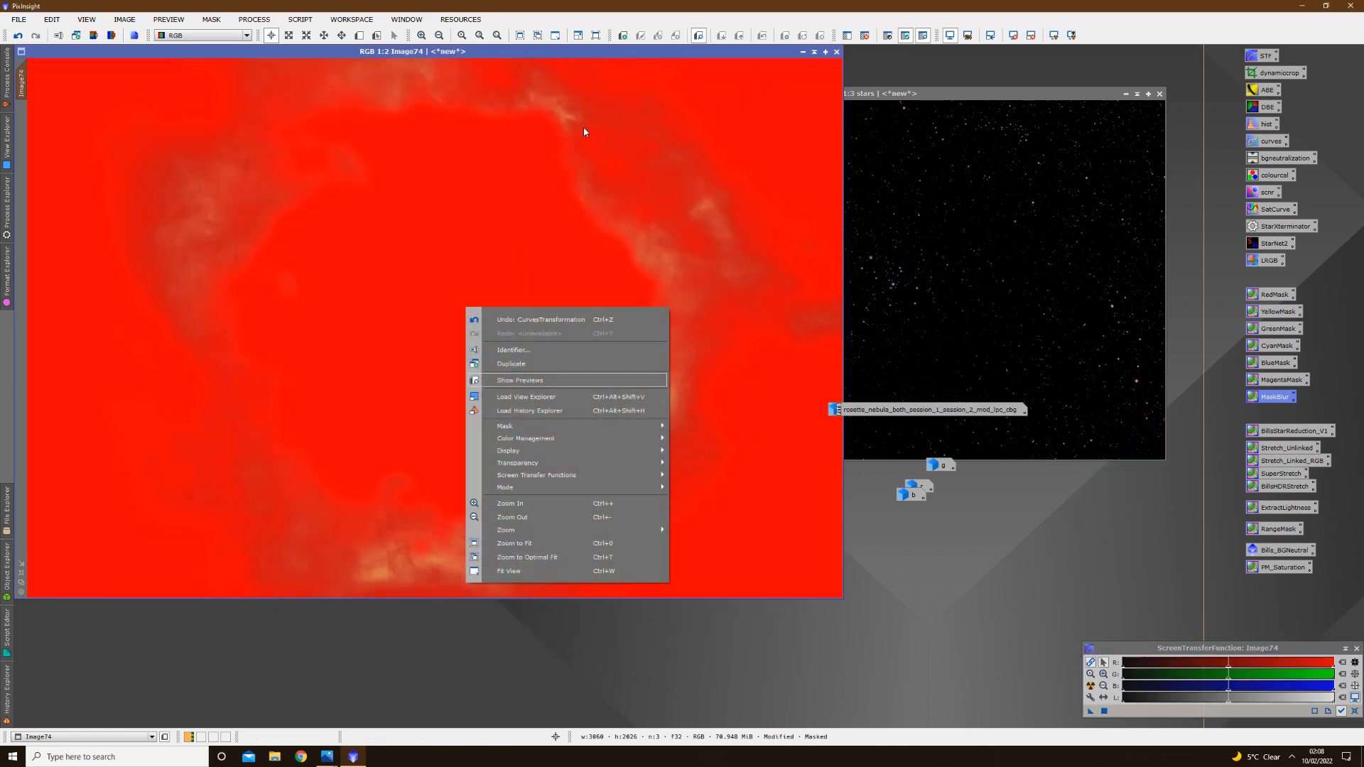
left_click(581, 64)
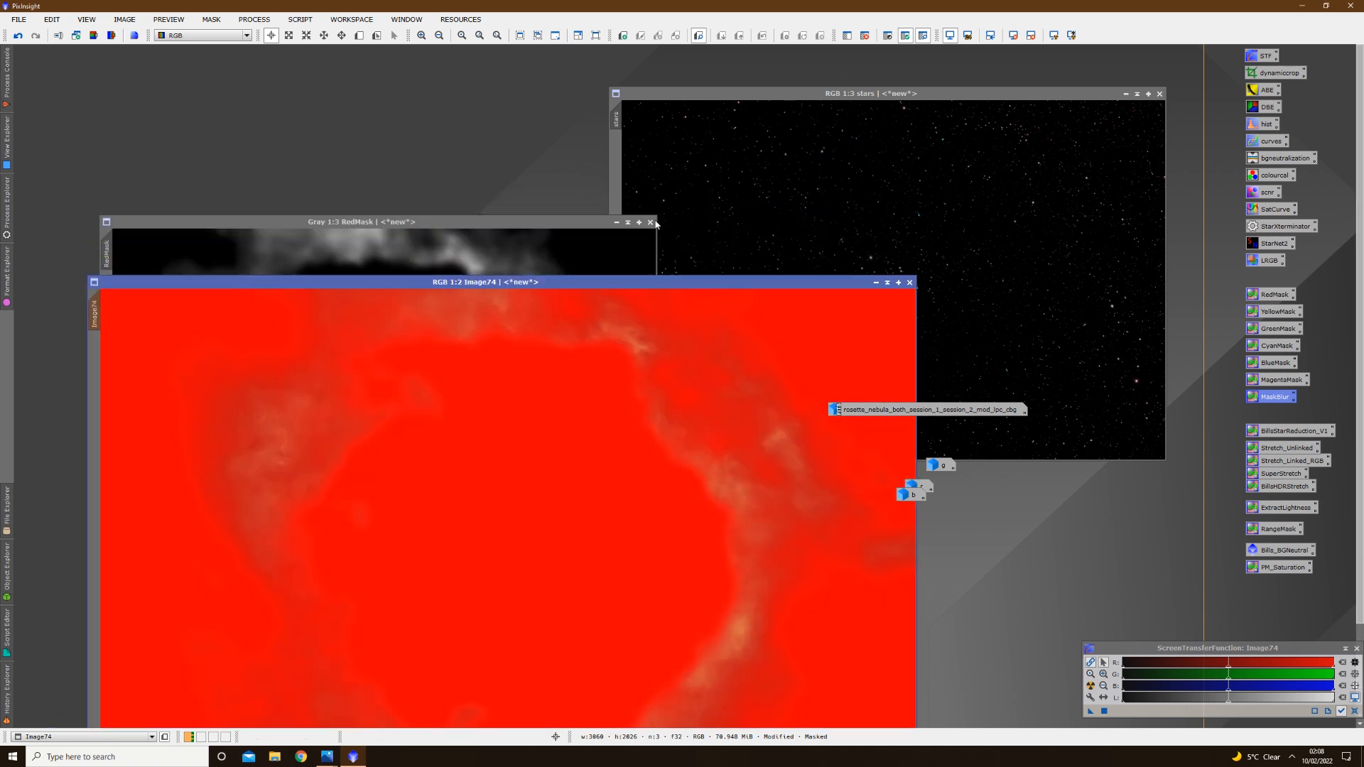
left_click(650, 221)
left_click(660, 404)
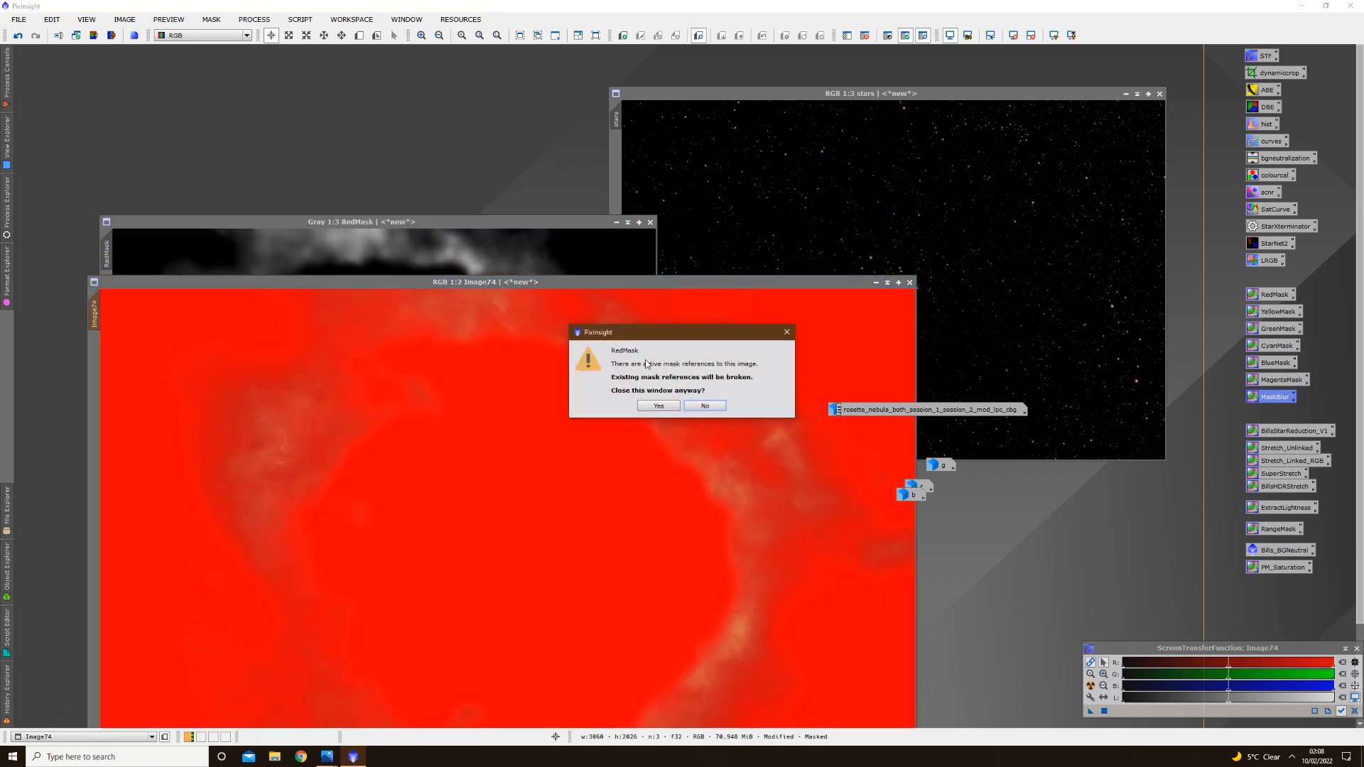
left_click(660, 405)
left_click_drag(651, 284, 575, 47)
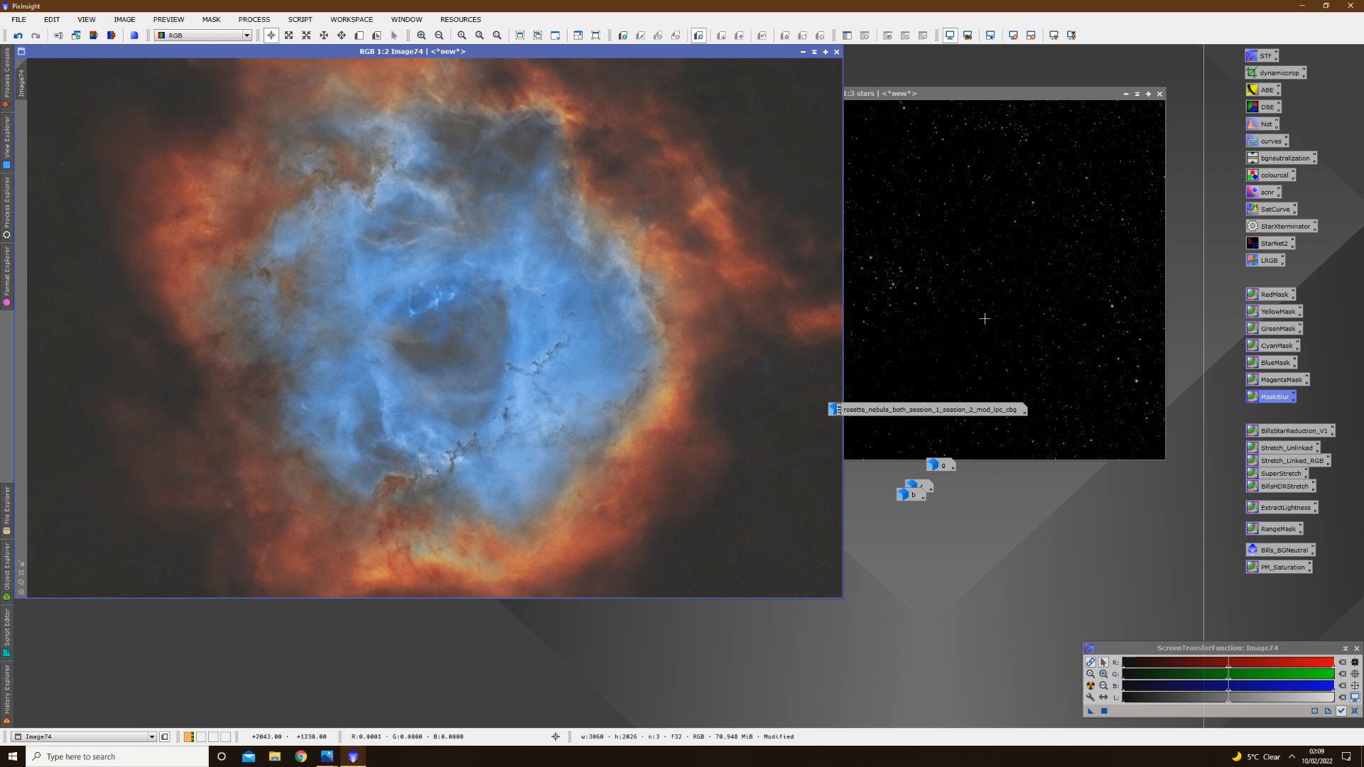
Shape an RGB/K S-curve in a real-time preview of unmasked Image74, with points at 0.17054, 0.14987 and 0.56072, 0.60465
double_click(1272, 142)
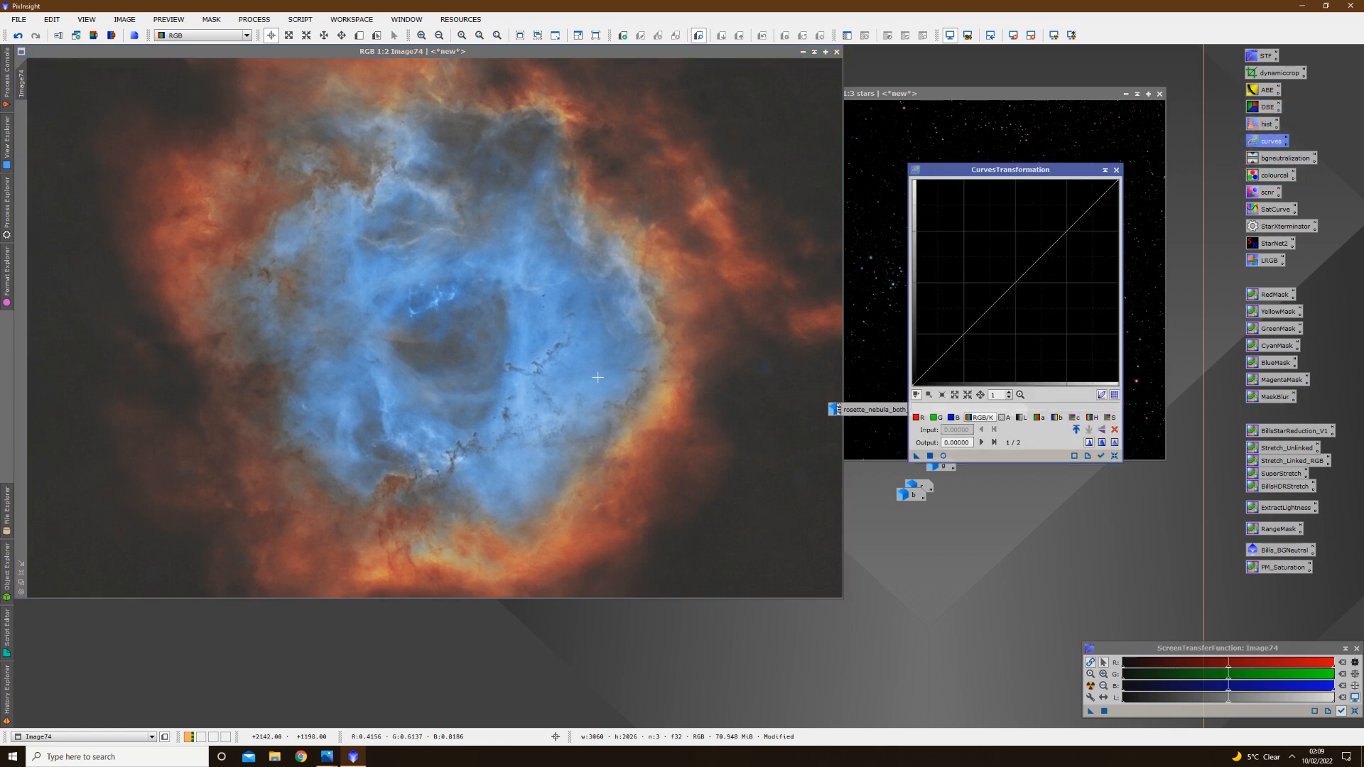
left_click(986, 417)
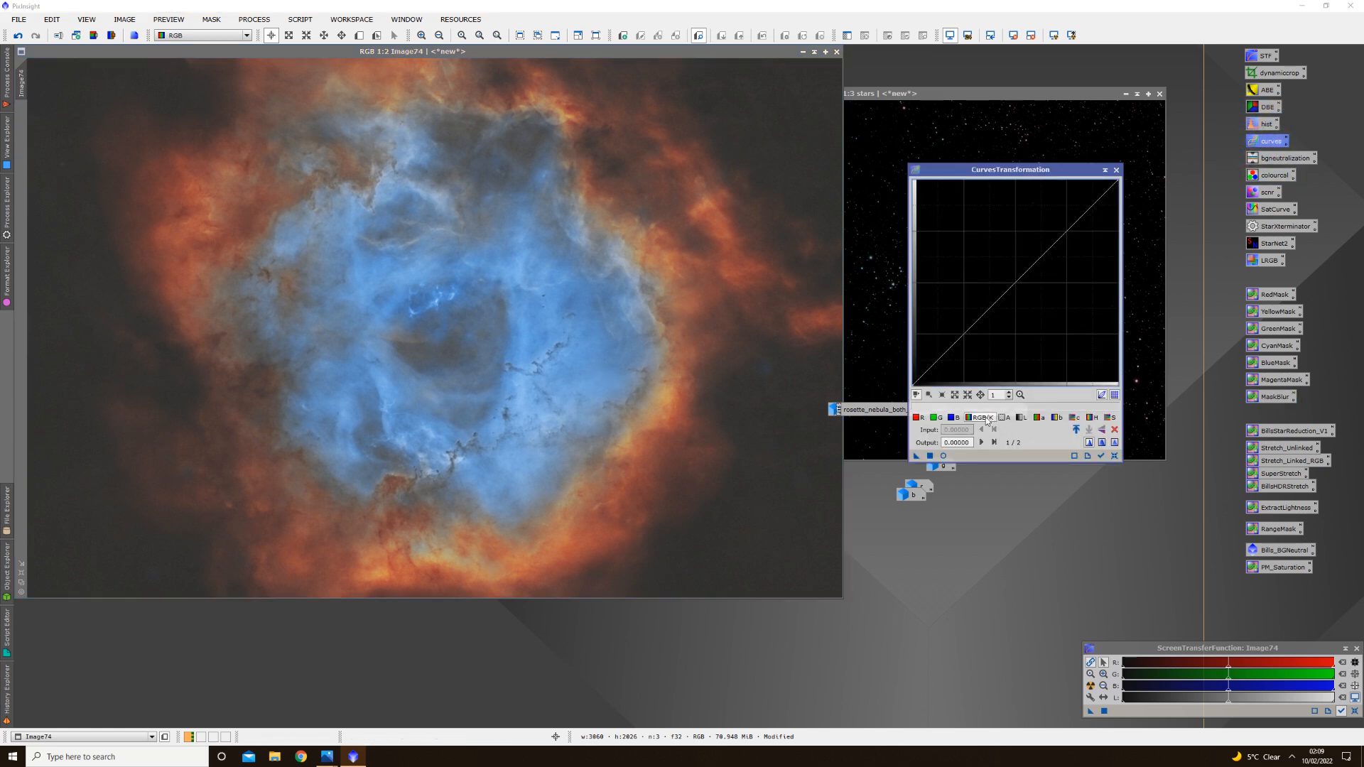
left_click(943, 456)
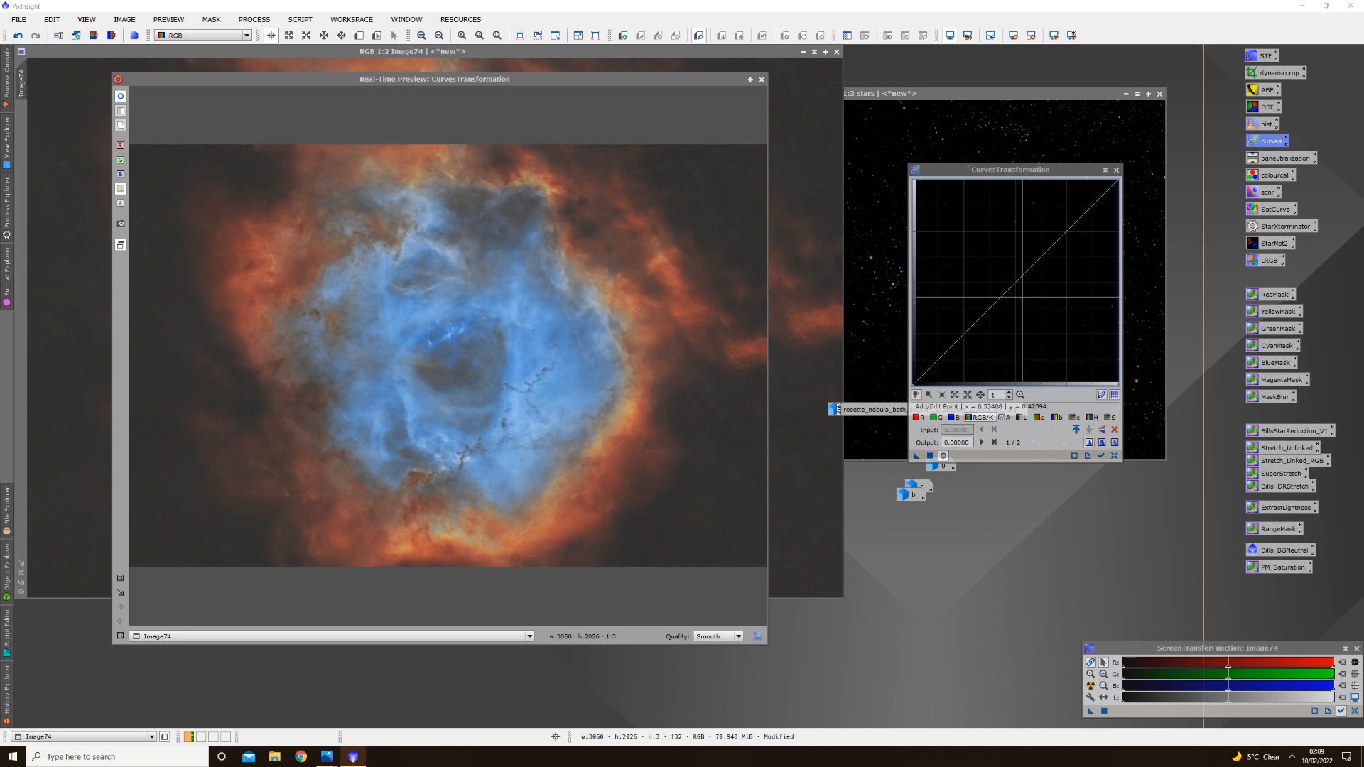
left_click_drag(1022, 277, 1023, 263)
left_click_drag(950, 343, 946, 354)
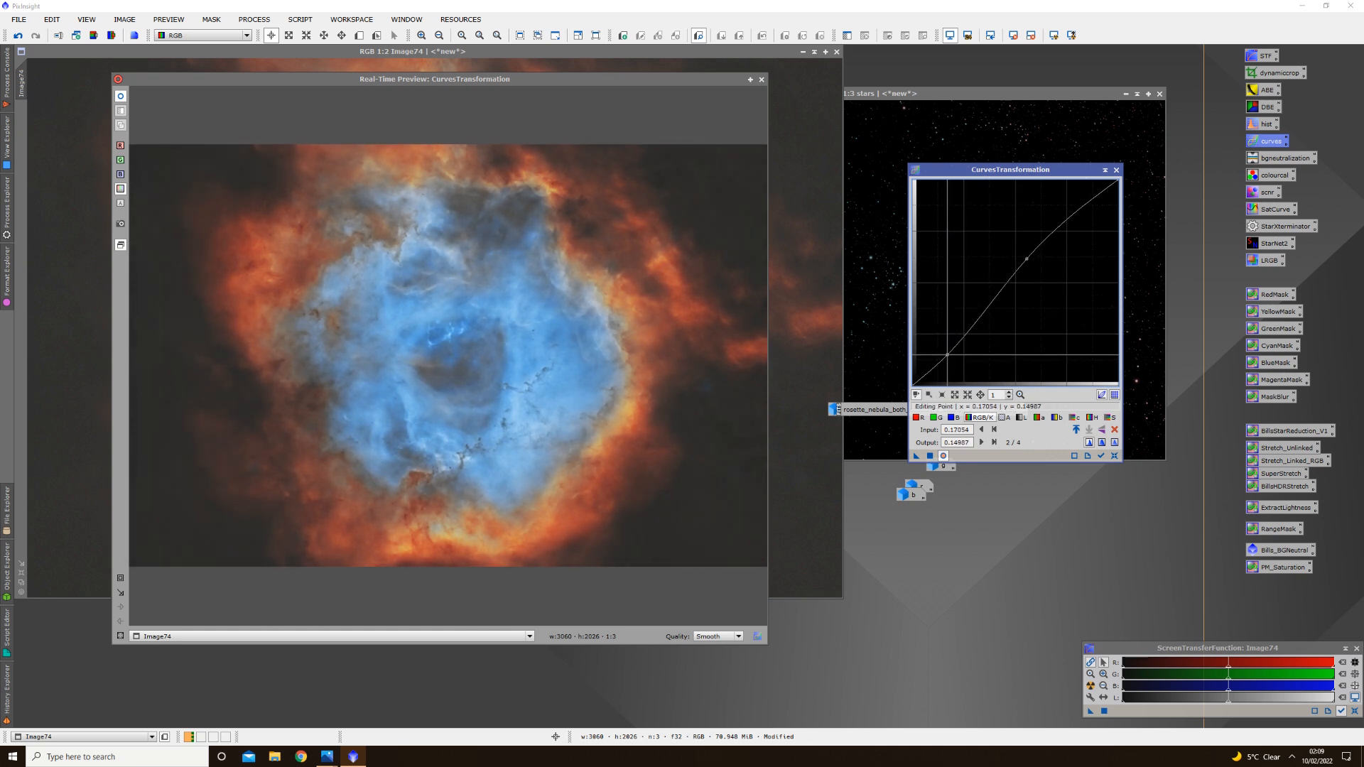
left_click_drag(1026, 259, 1028, 260)
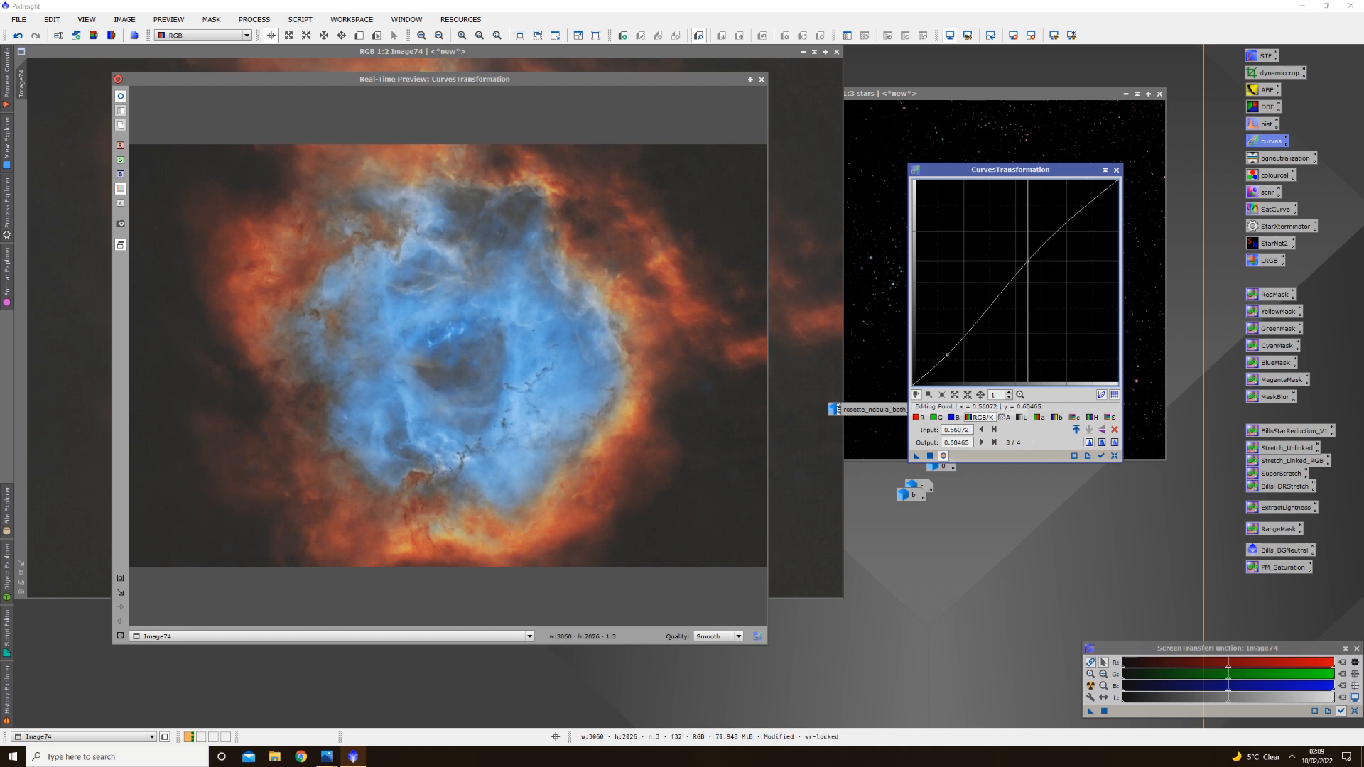
Compare the whole nebula in the real-time preview with and without the RGB/K S-curve
left_click(122, 97)
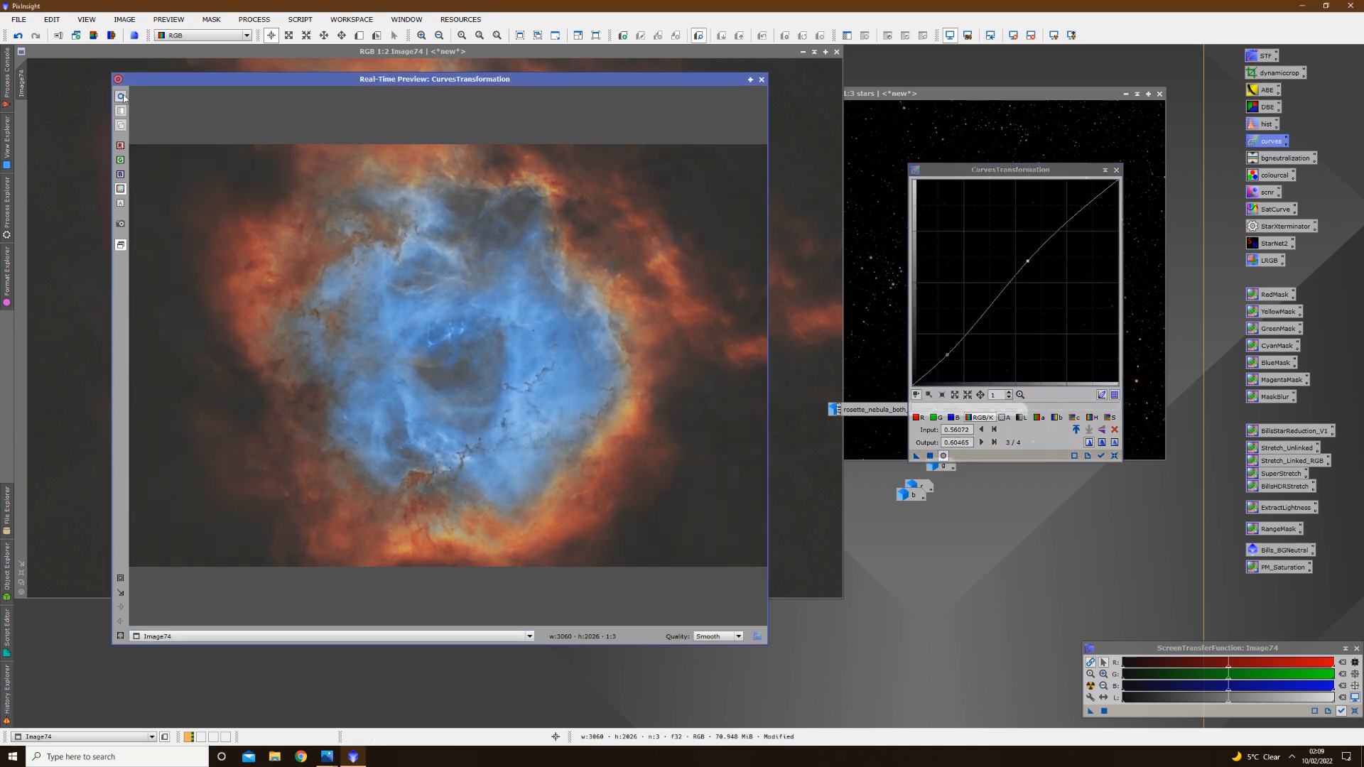
left_click(122, 98)
left_click(122, 97)
left_click(123, 97)
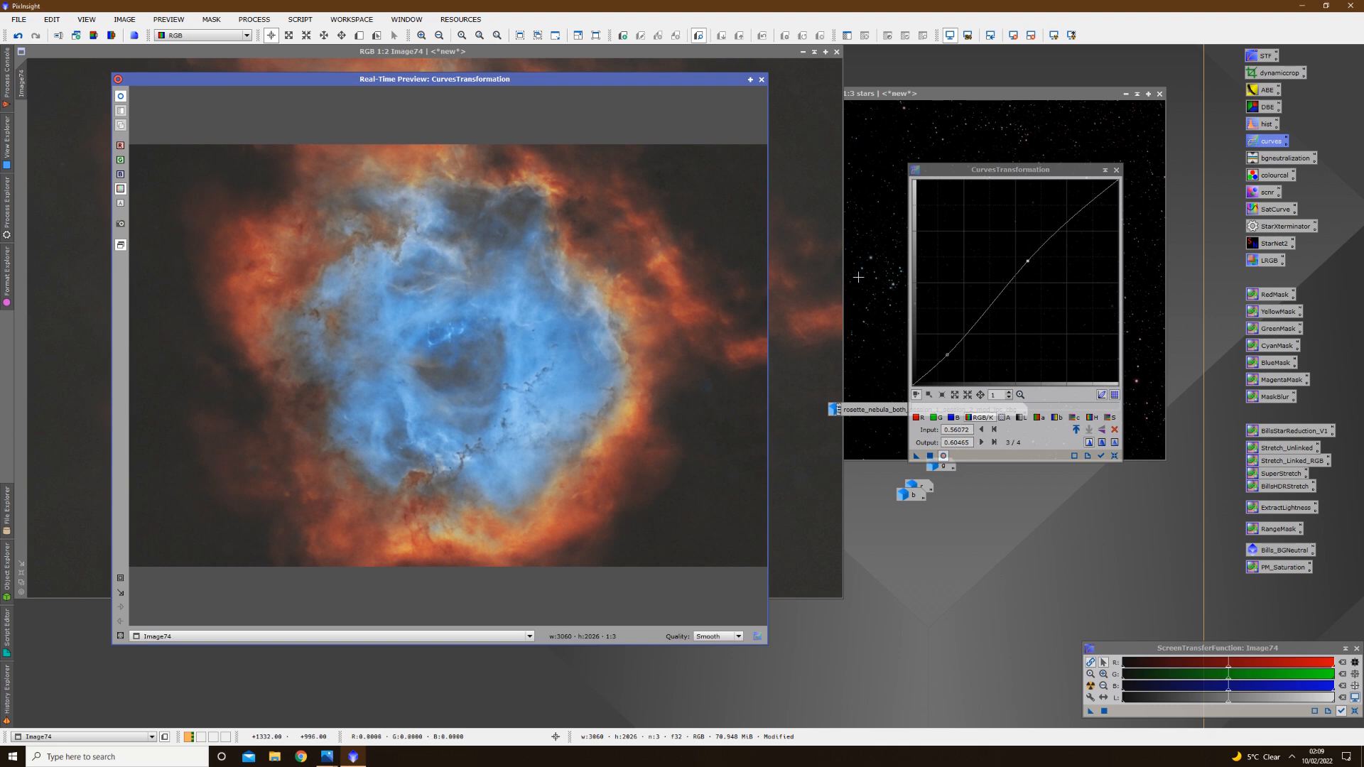
left_click(120, 99)
left_click(120, 98)
left_click(121, 99)
left_click(120, 99)
Apply the RGB/K S-curve to Image74, close the real-time preview, and reset the curves
left_click(930, 457)
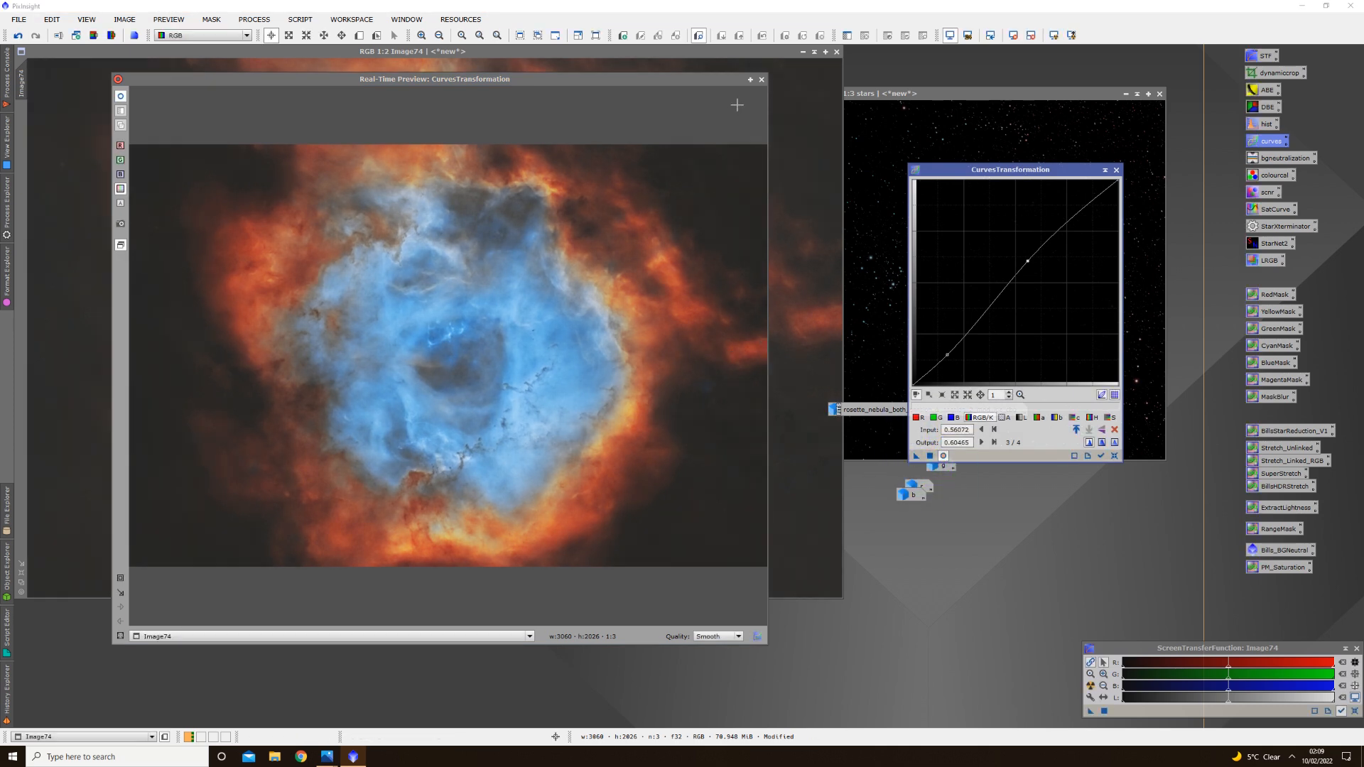
left_click(761, 79)
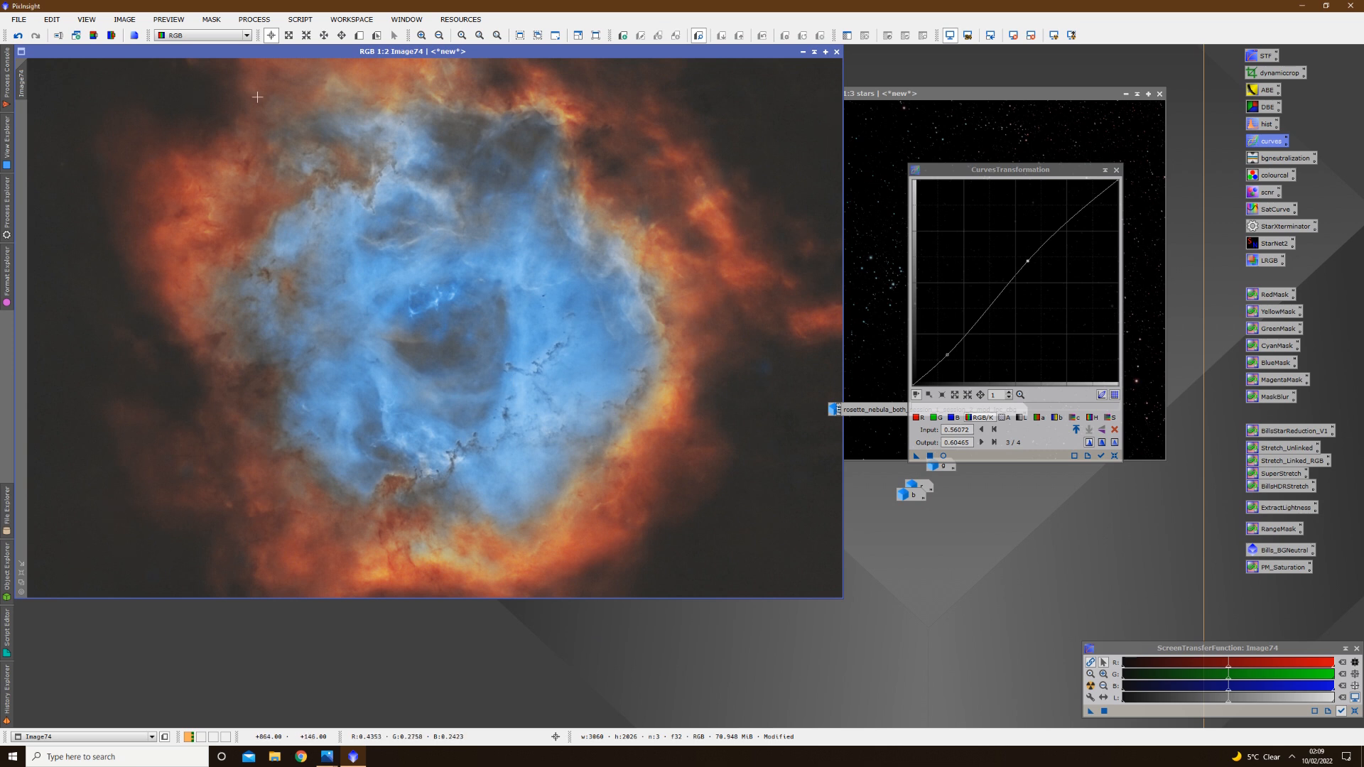
left_click(1115, 456)
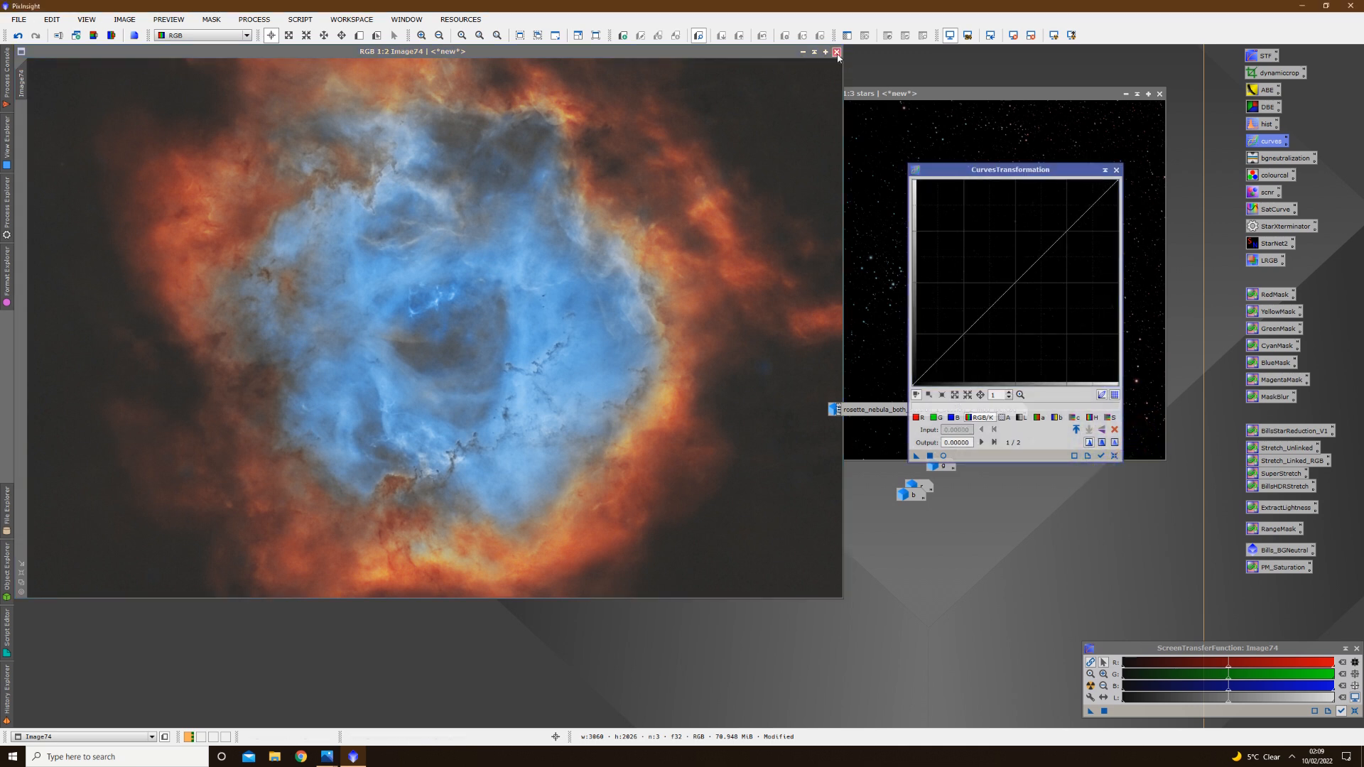
Change the identifier of Image74 to starless
right_click(431, 259)
left_click(517, 303)
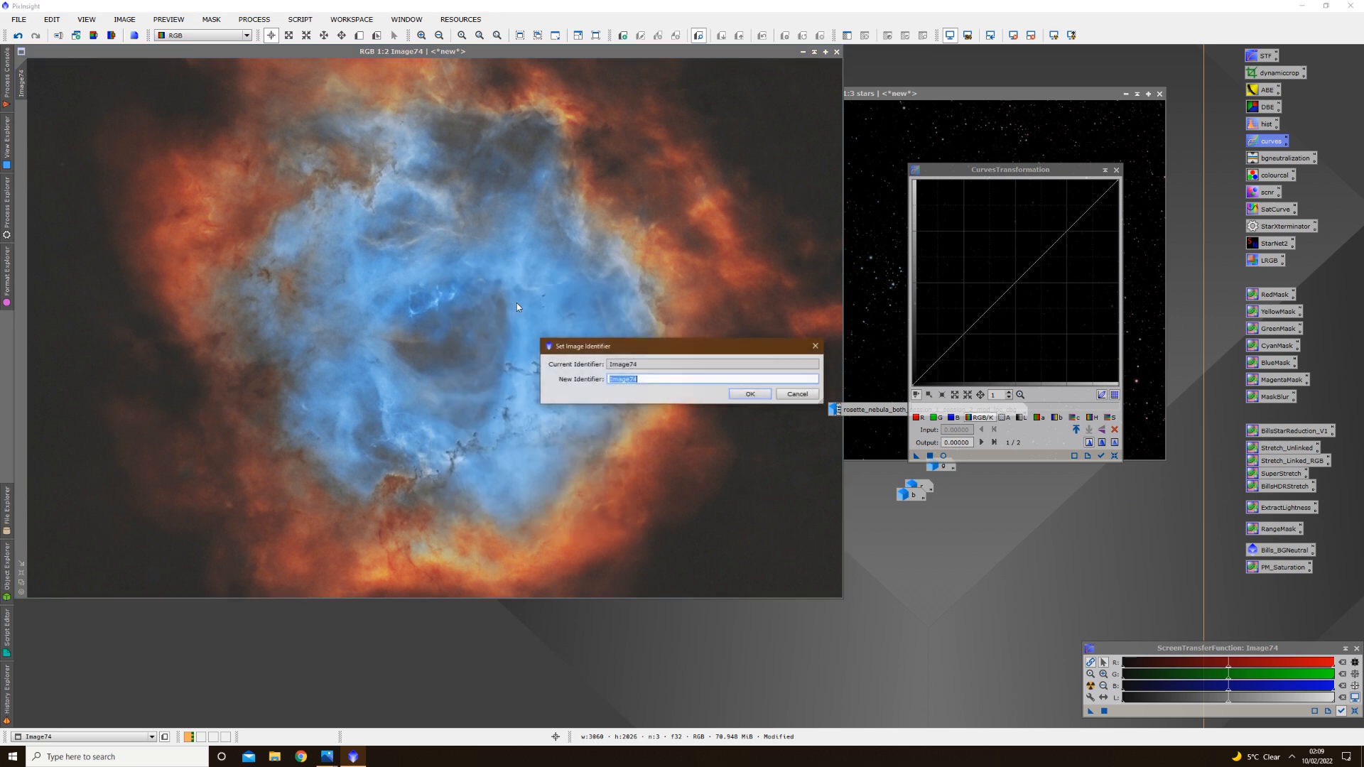
type("starless")
left_click(745, 393)
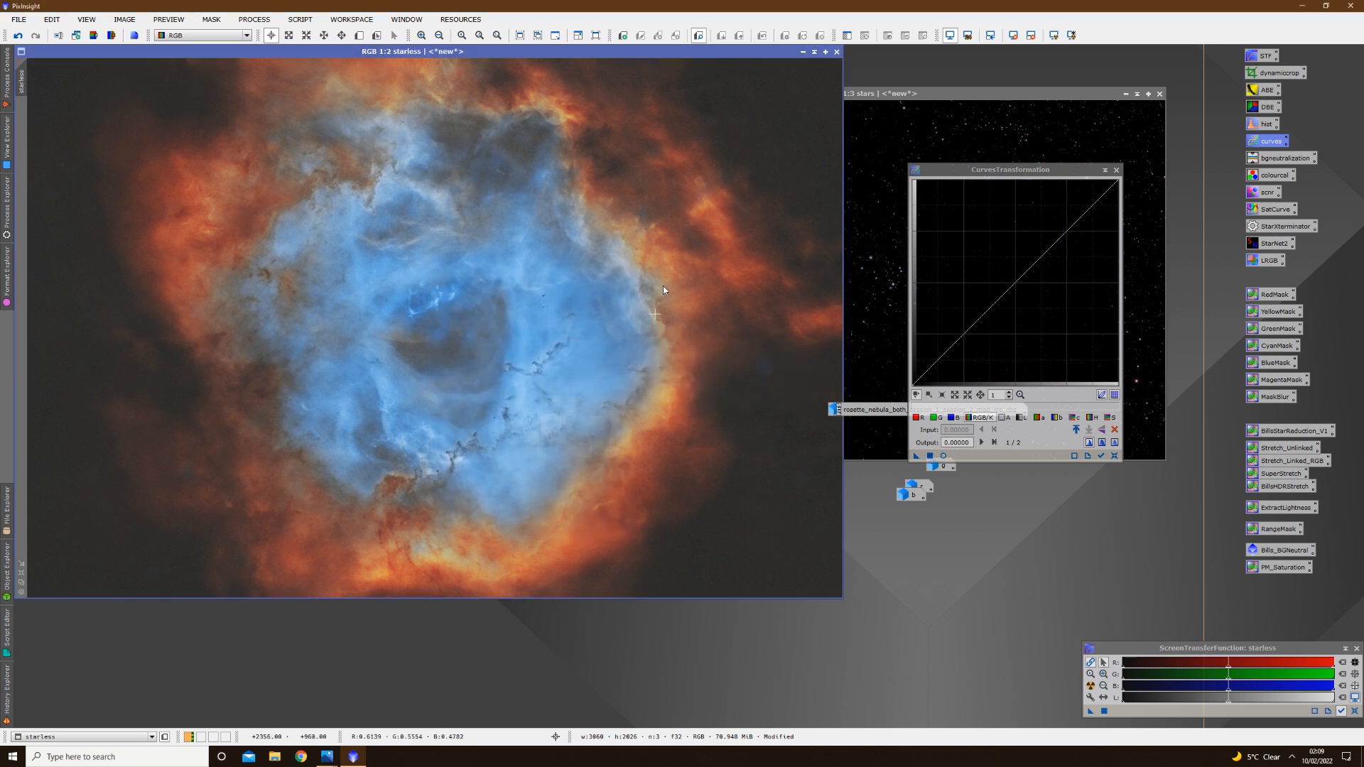
Close CurvesTransformation, move the stars image over the starless image, and inspect its stars up close
left_click(872, 164)
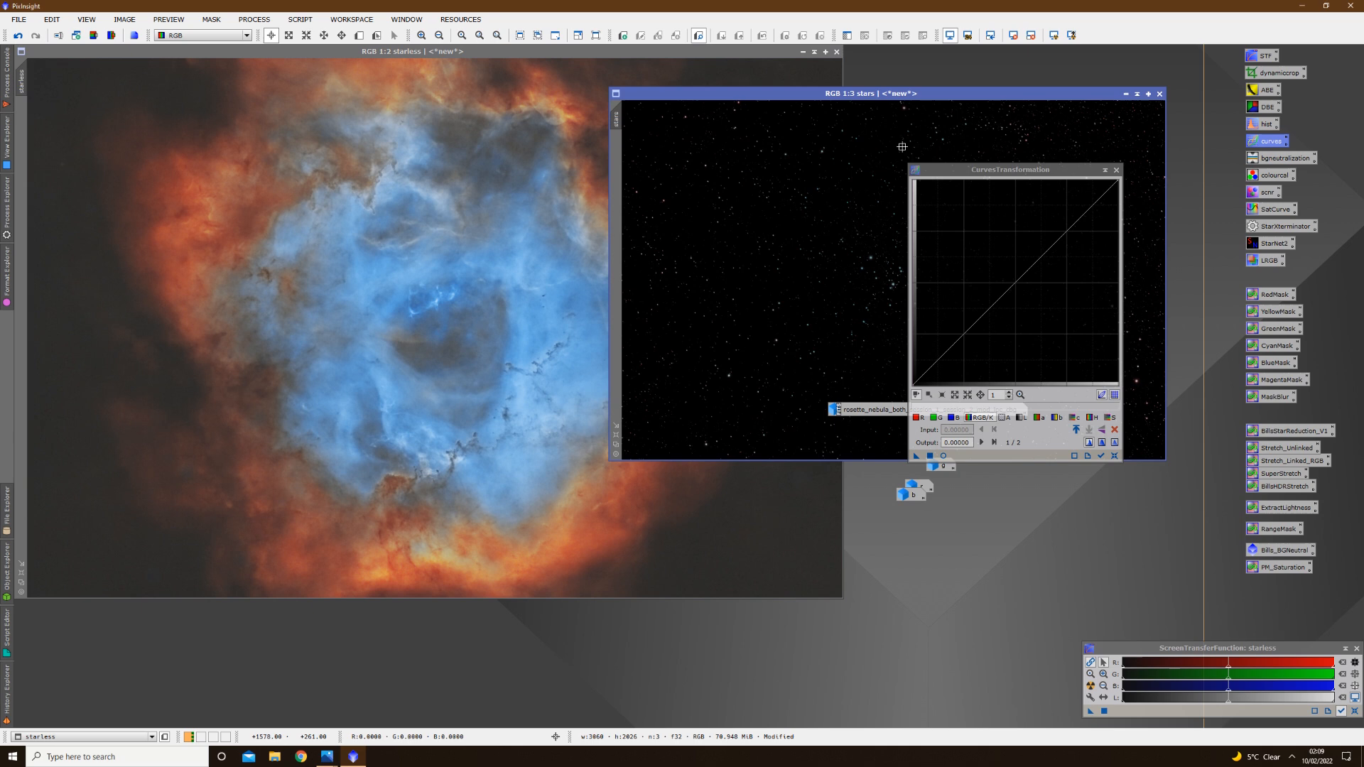
left_click(1115, 170)
left_click_drag(894, 94, 421, 164)
scroll(529, 342, "up", 3)
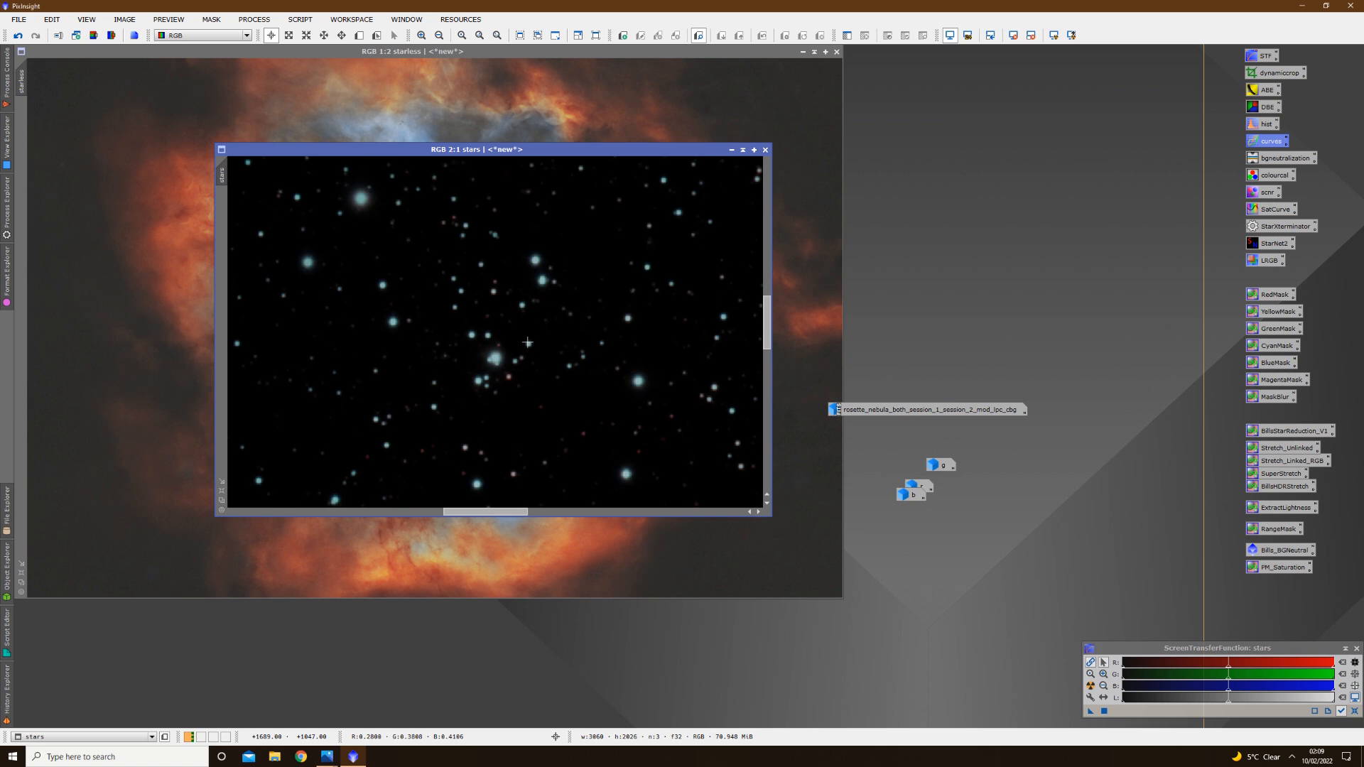
scroll(527, 342, "down", 4)
scroll(528, 342, "up", 1)
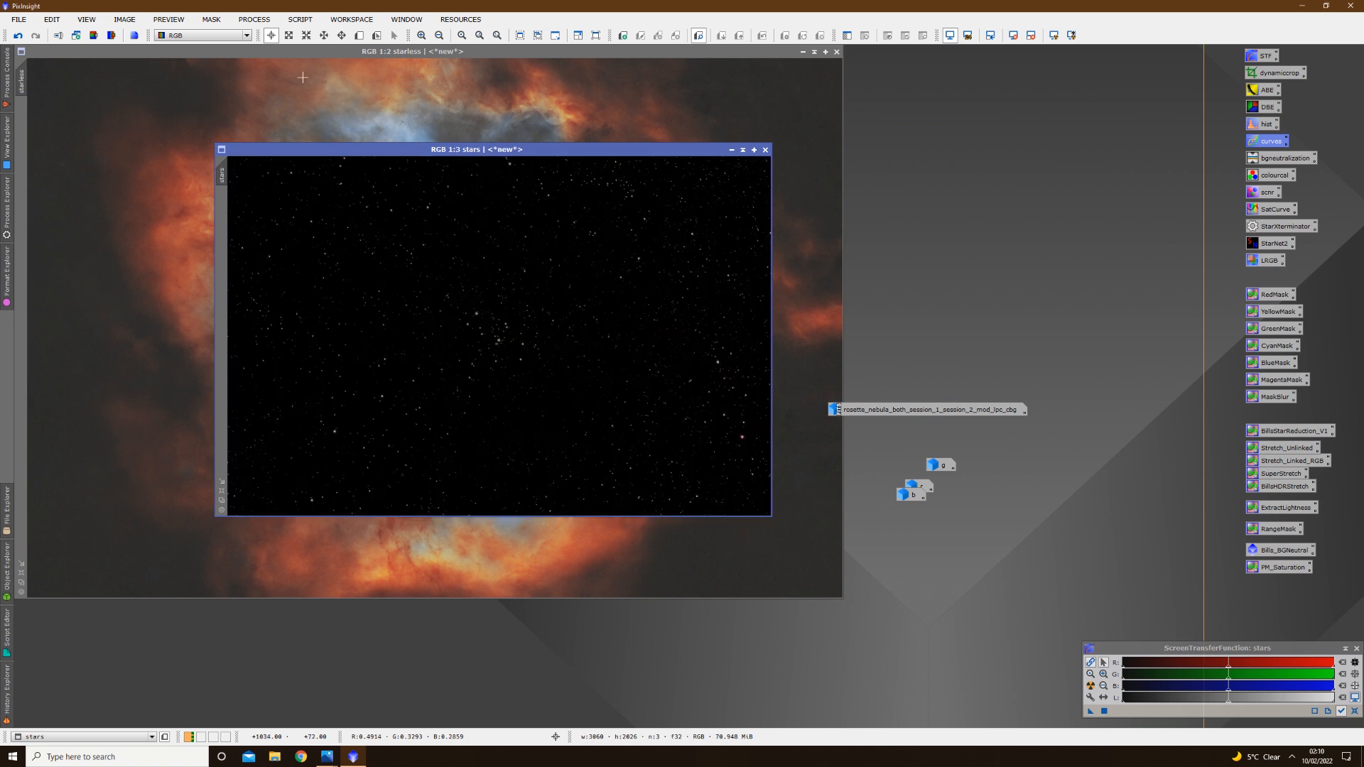
Reset MorphologicalTransformation and apply an Erosion (Minimum) with an amount of 0.76 to the stars image
left_click(262, 20)
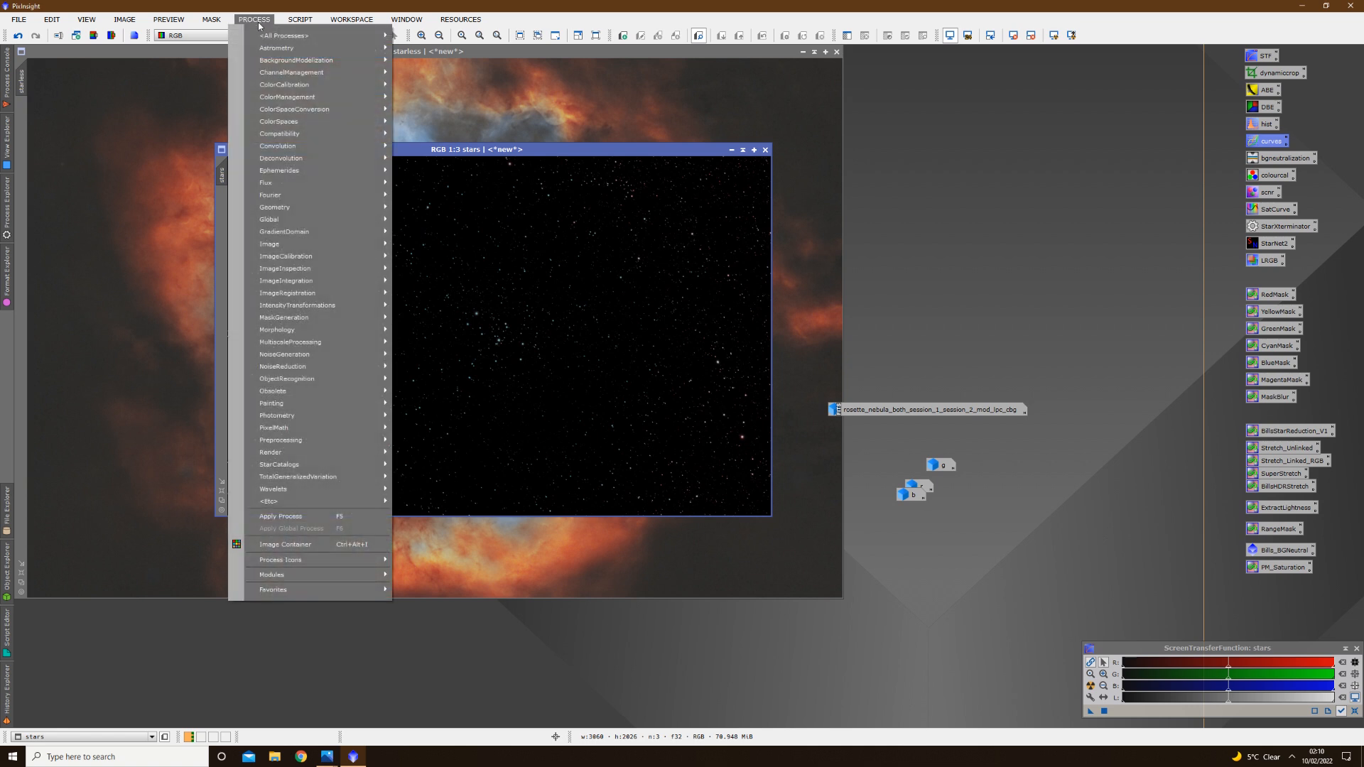
mouse_move(344, 317)
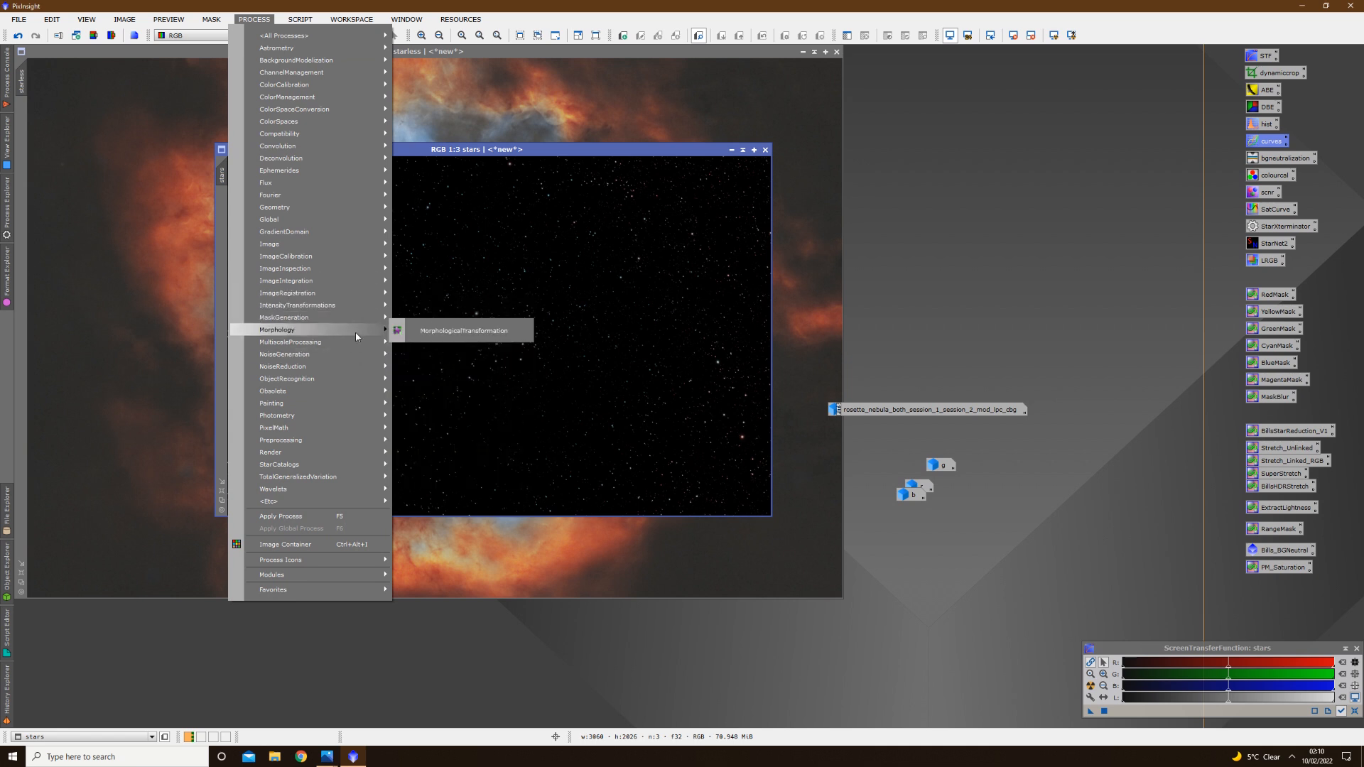
left_click(457, 332)
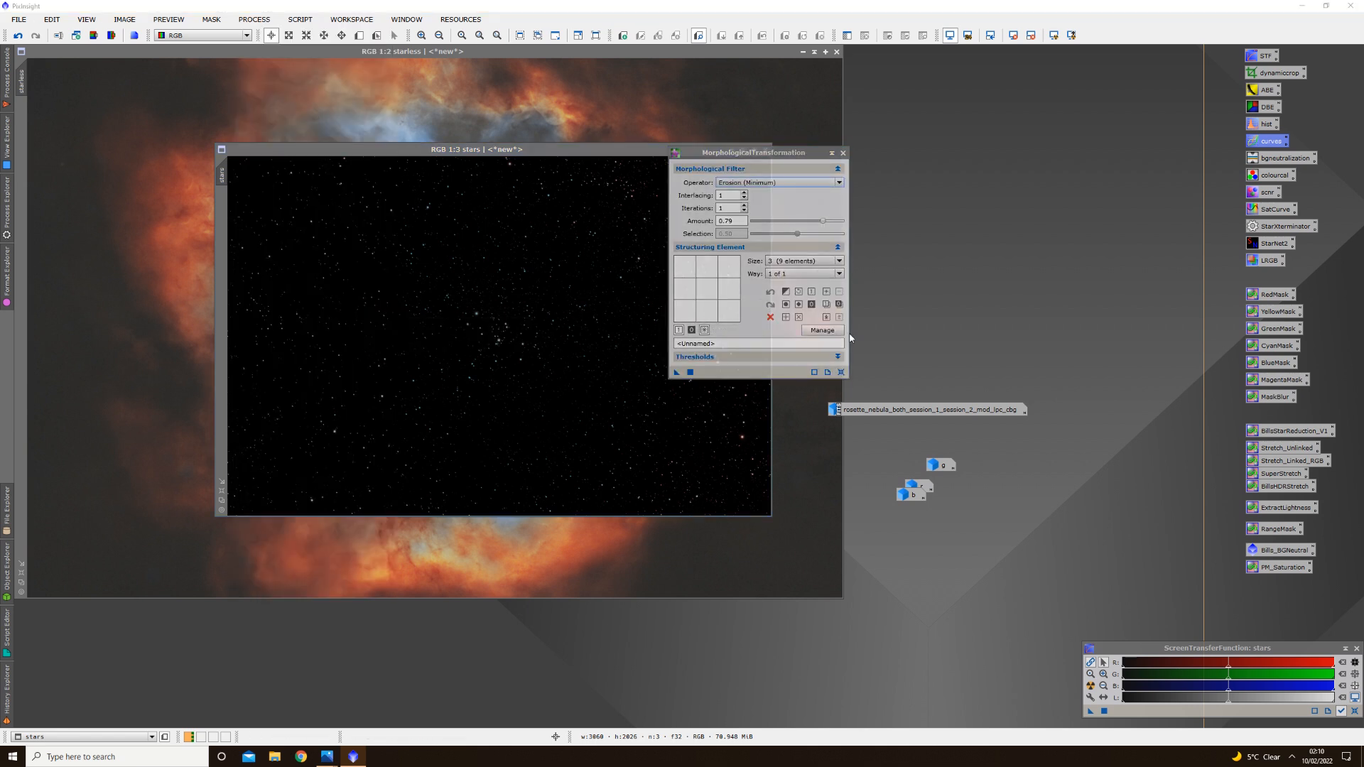
left_click(841, 373)
left_click_drag(843, 223, 821, 221)
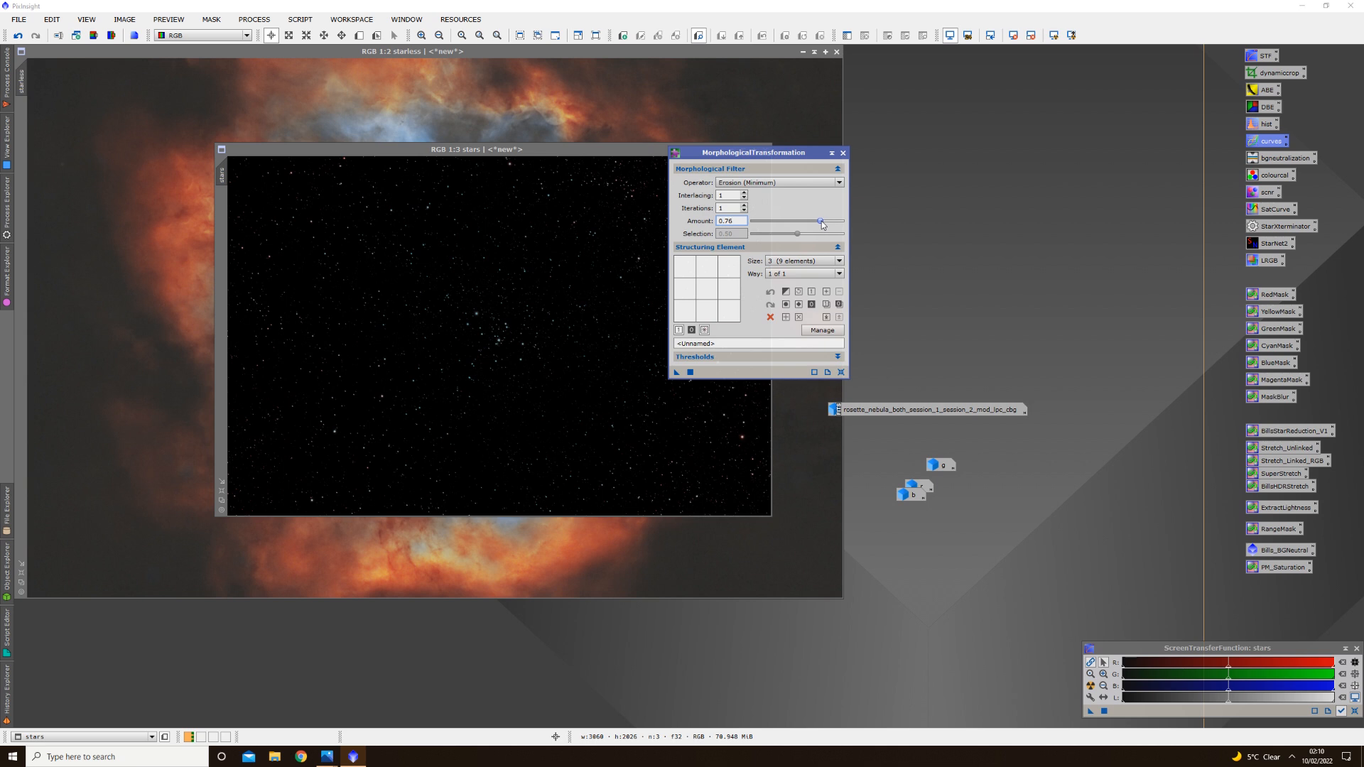
left_click_drag(778, 151, 921, 150)
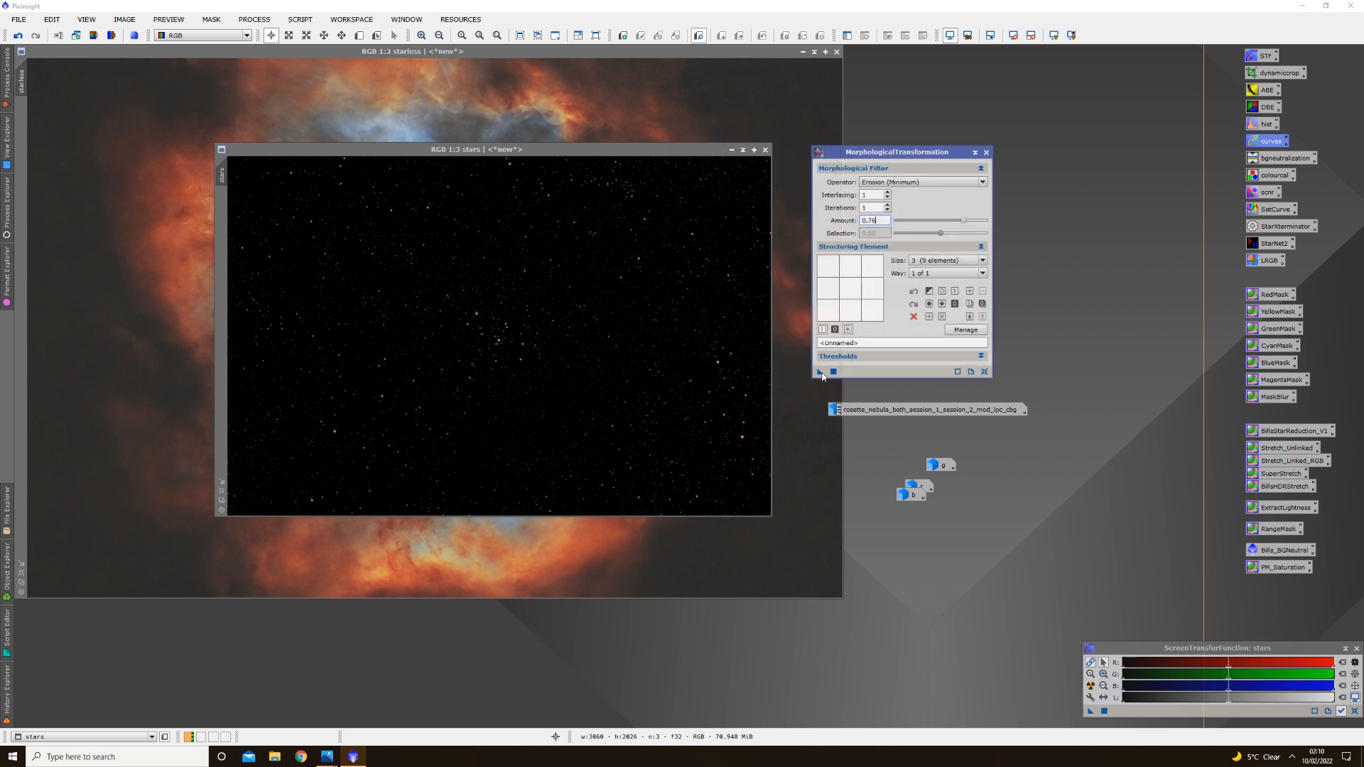
left_click(821, 373)
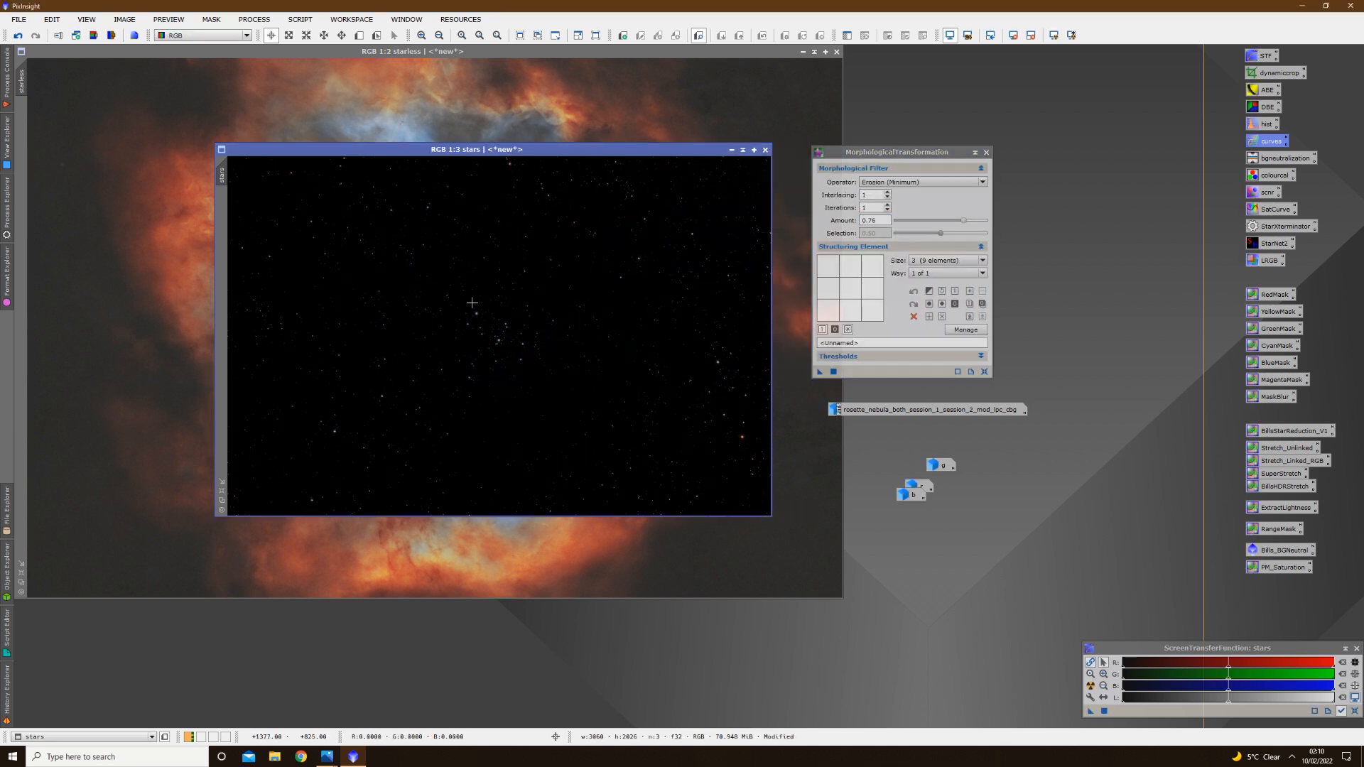
Compare the stars image before and after the erosion by undoing and redoing it, and close MorphologicalTransformation
right_click(593, 306)
left_click(626, 323)
right_click(566, 291)
left_click(610, 316)
left_click(986, 153)
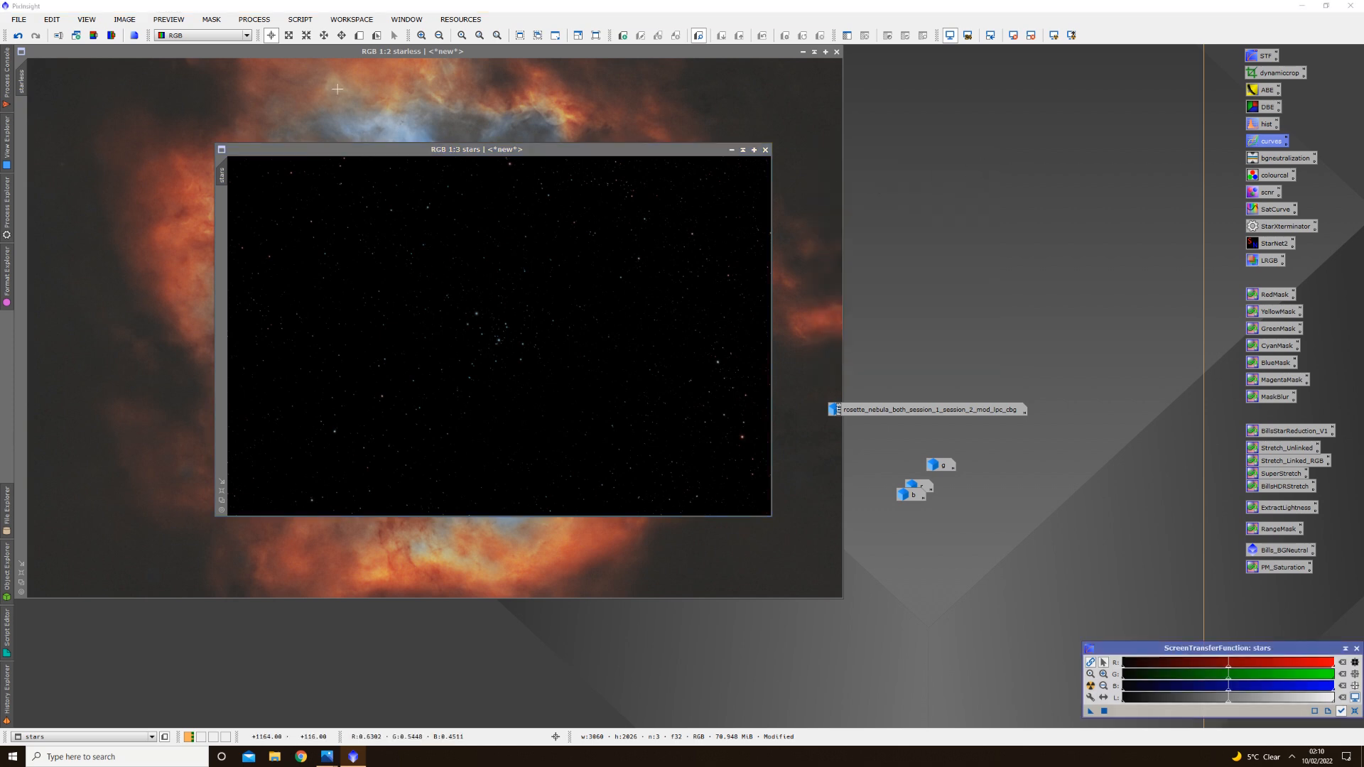
Create a new image from the expression stars+starless with a reset PixelMath, and close PixelMath
left_click(369, 95)
left_click(258, 14)
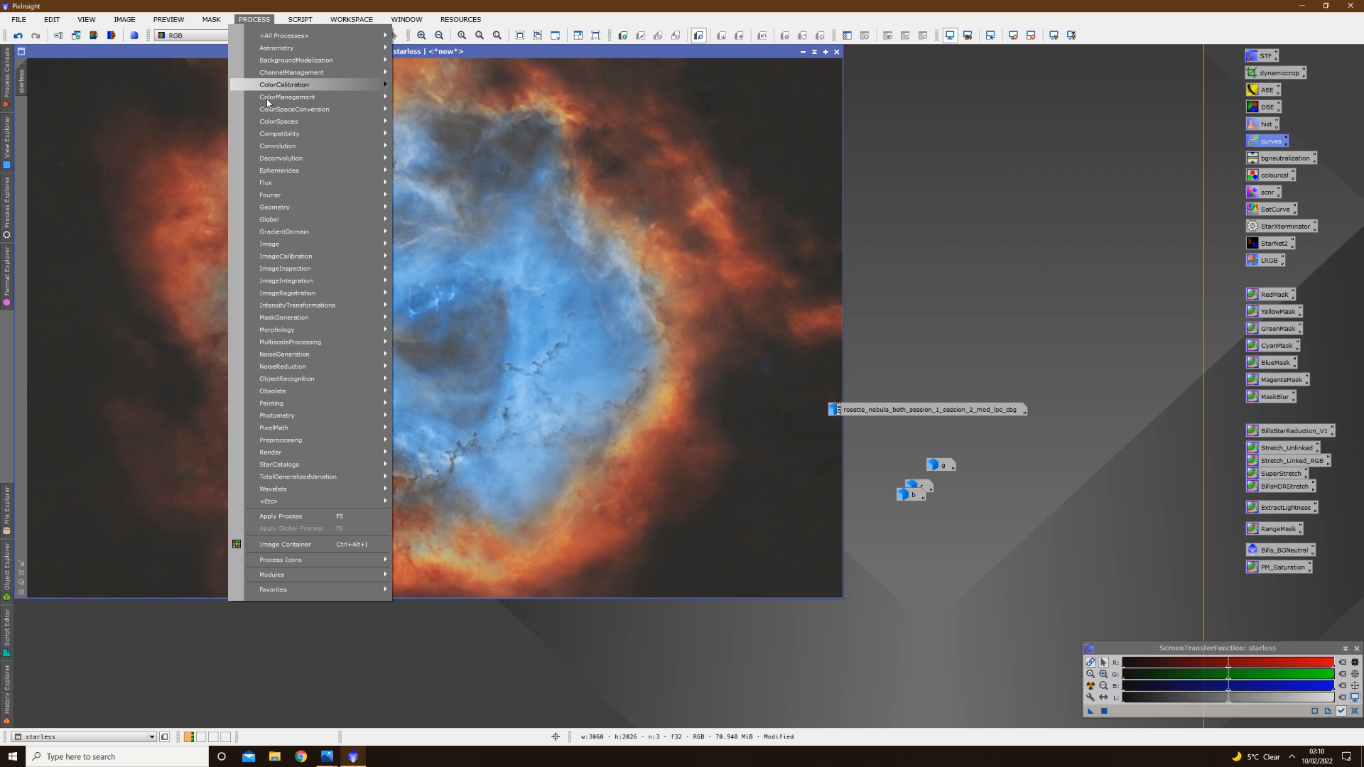
mouse_move(288, 428)
left_click(427, 427)
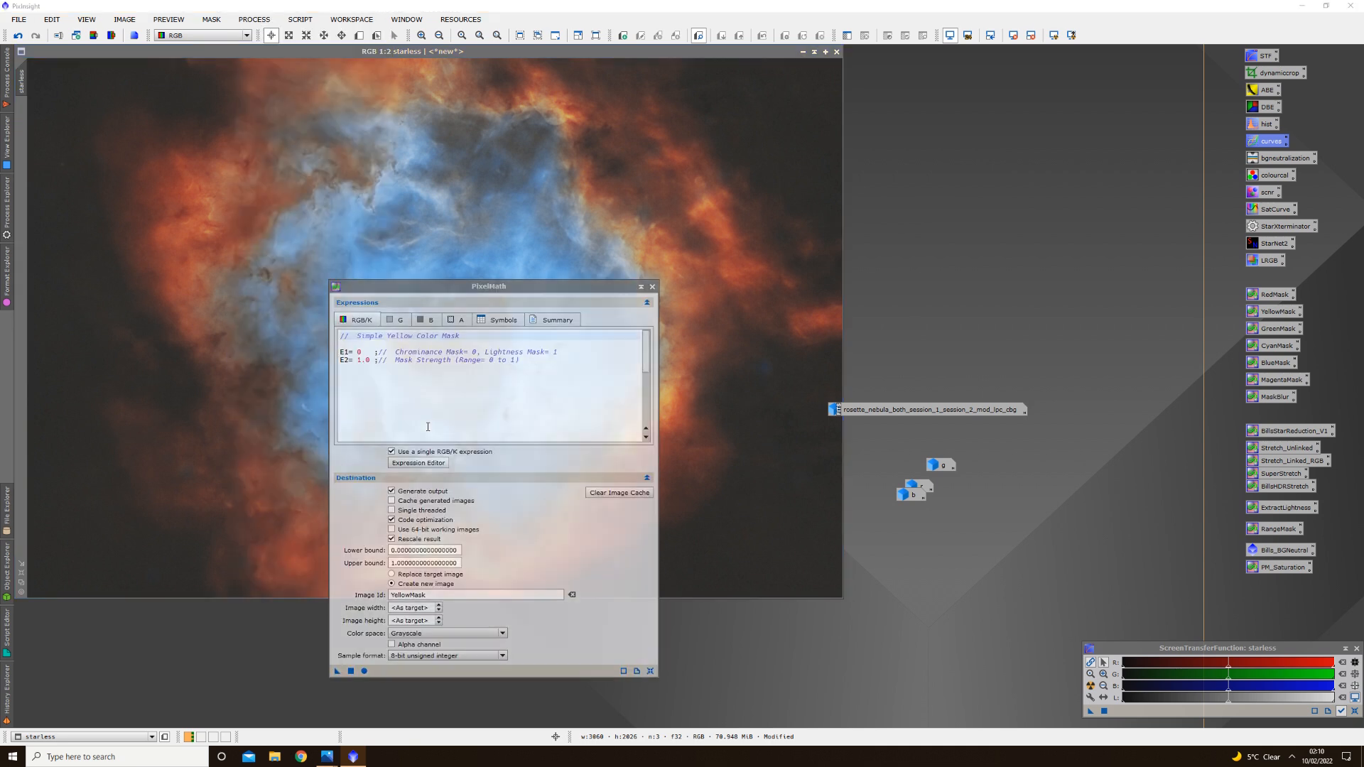
left_click(649, 671)
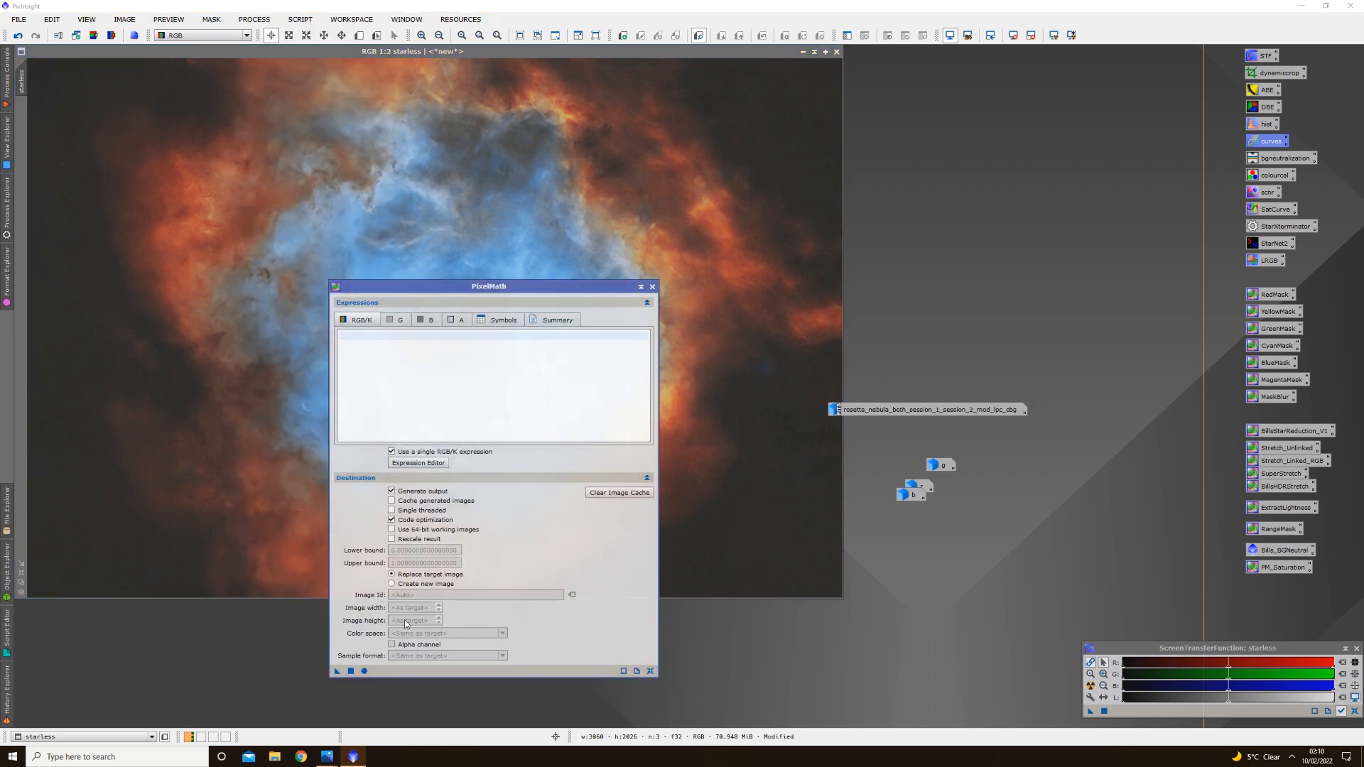
left_click(391, 584)
left_click_drag(498, 294, 613, 186)
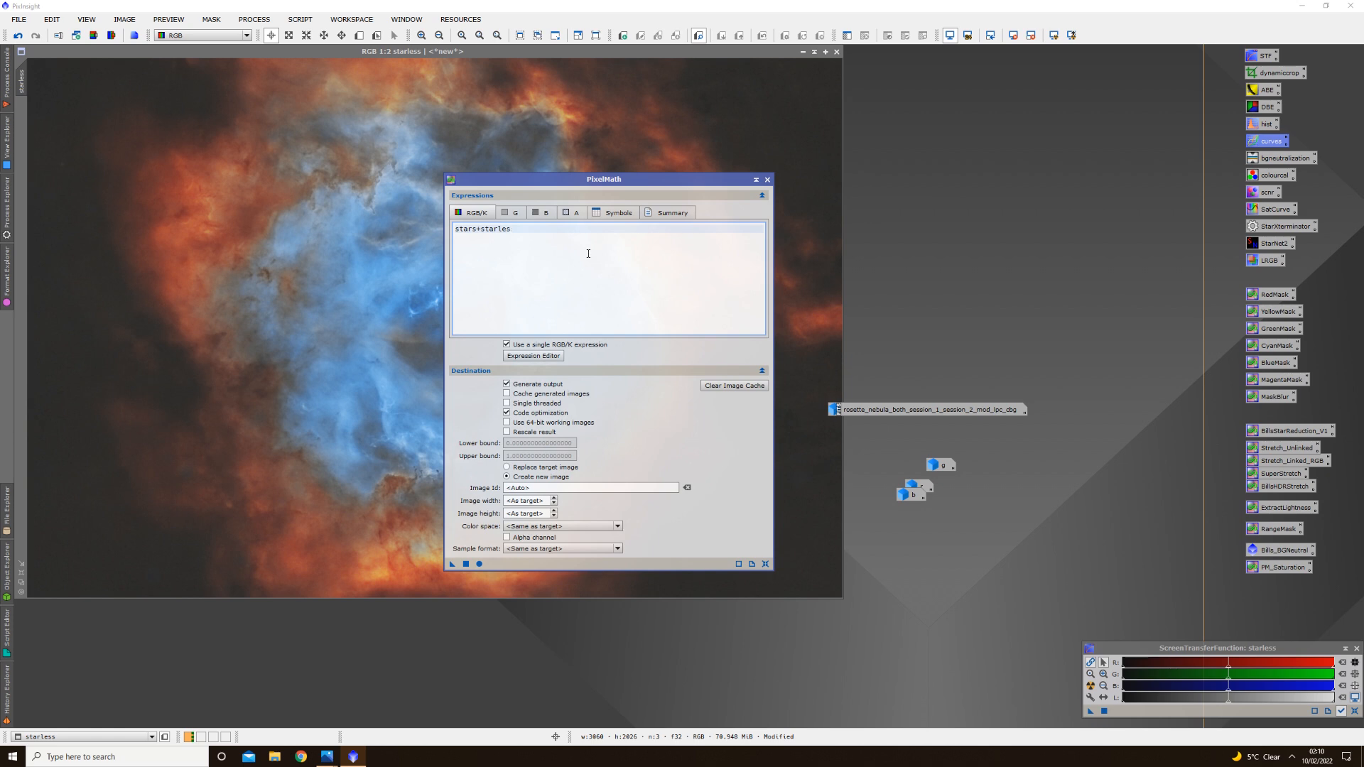
left_click(466, 564)
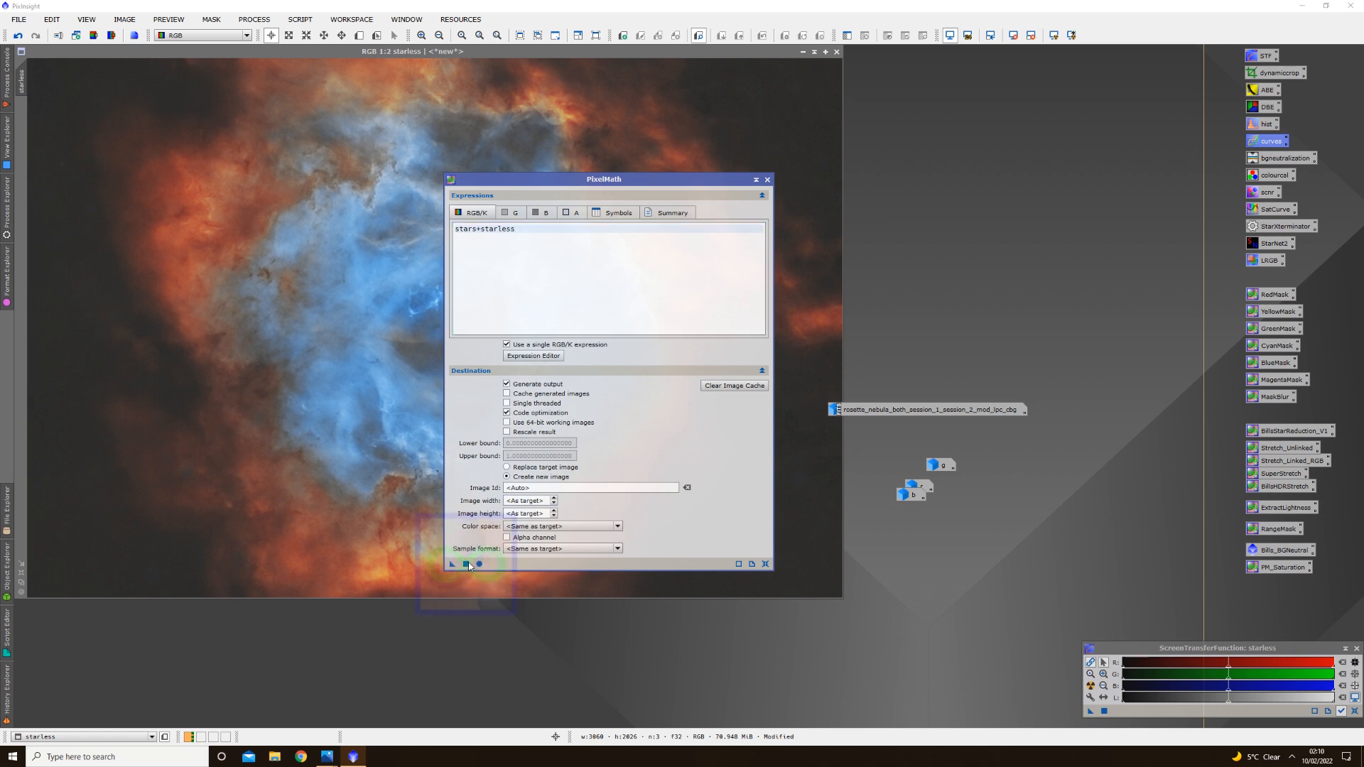
left_click_drag(377, 243, 347, 142)
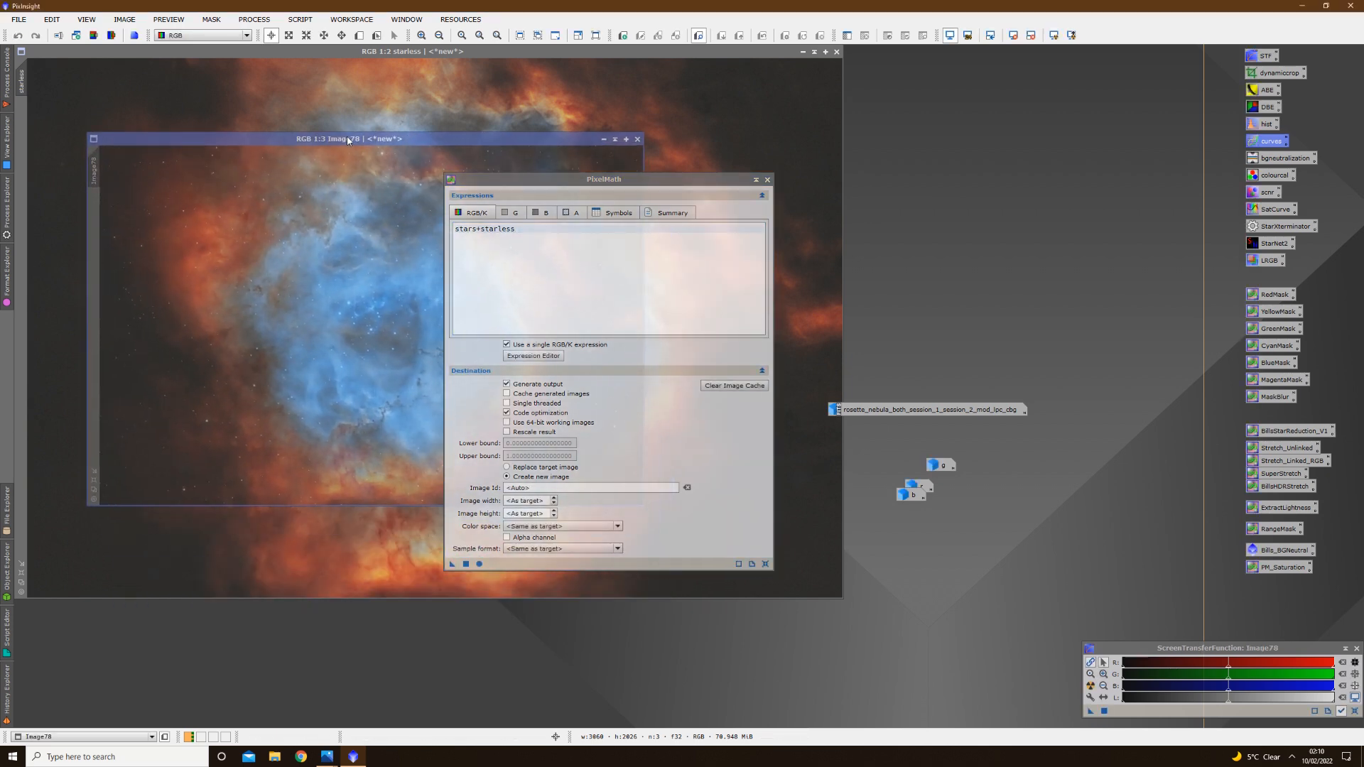
left_click_drag(713, 182, 987, 156)
left_click(1043, 154)
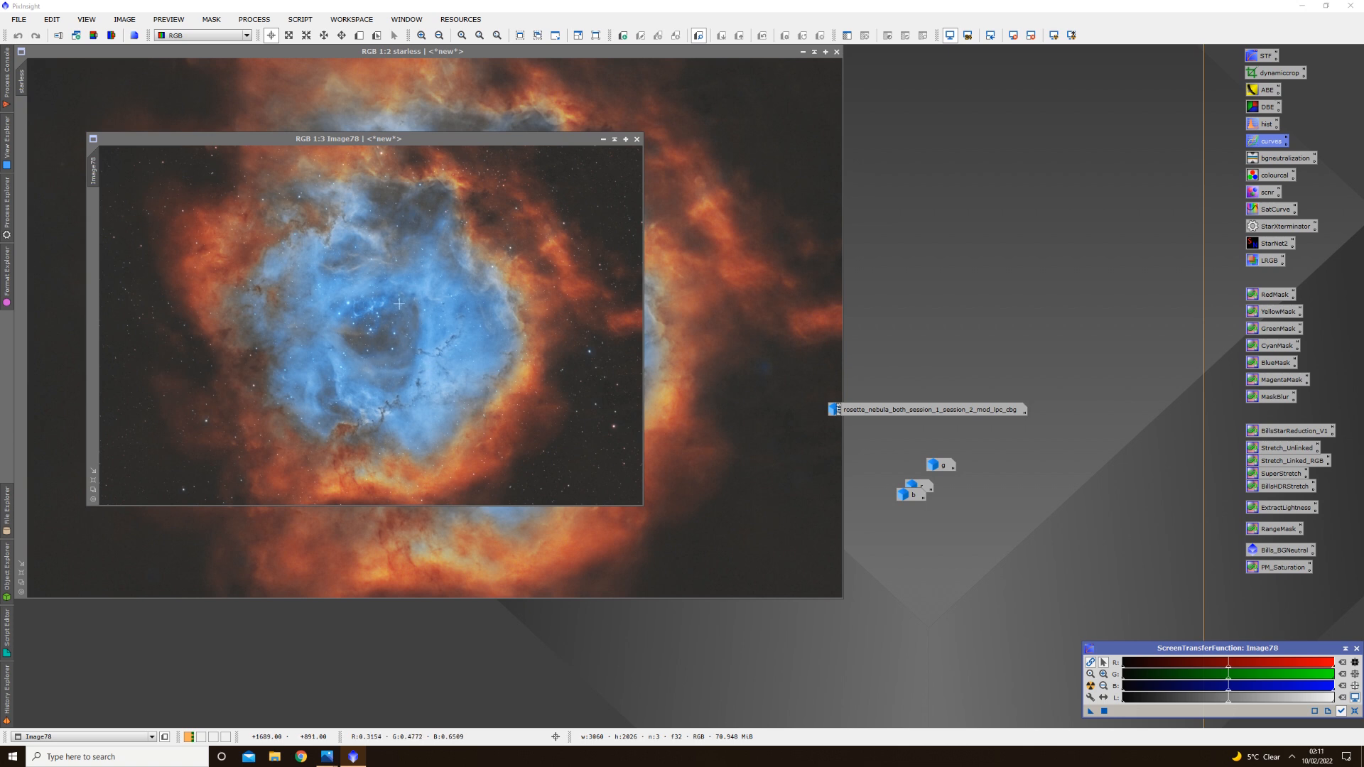
Inspect the recombined stars in Image78 at 1:1, and run the DarkStructureEnhance script on that image
left_click(416, 291)
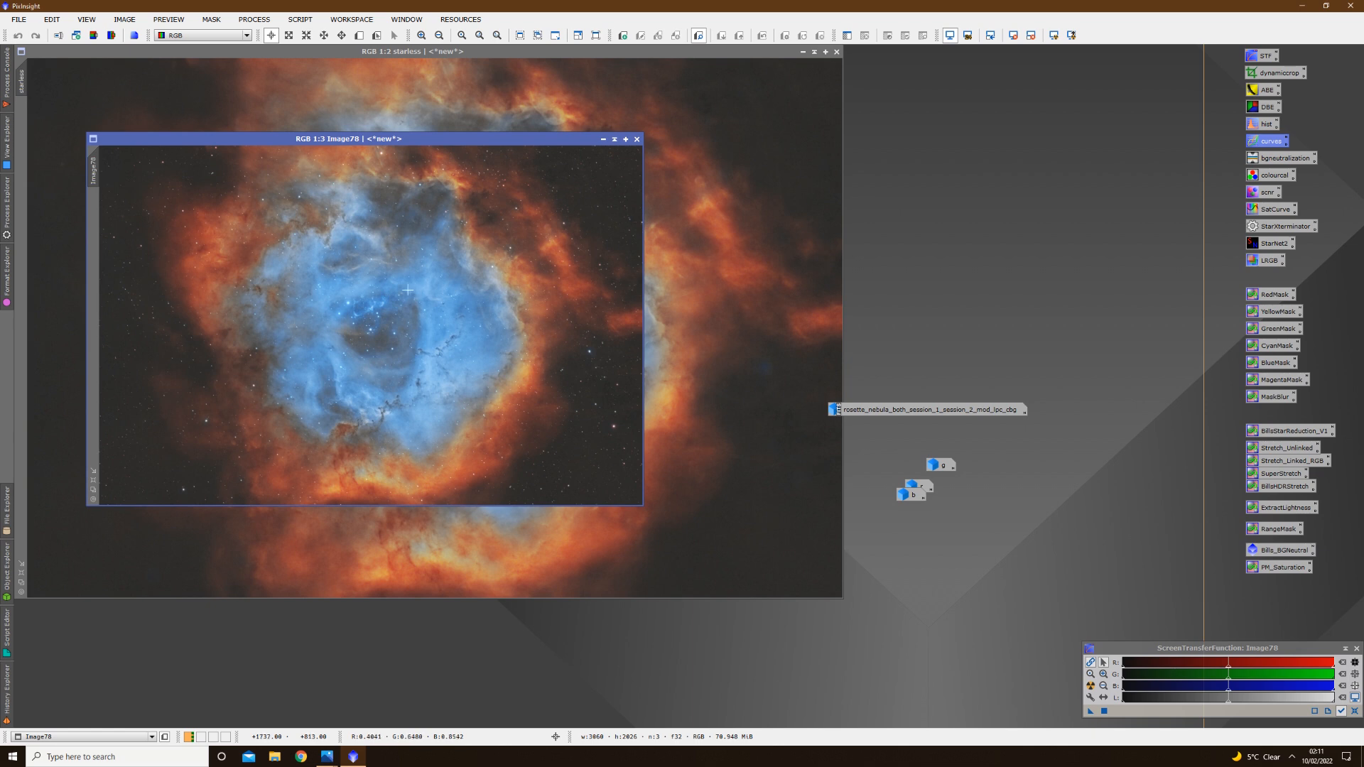
scroll(440, 350, "up", 2)
scroll(479, 377, "down", 1)
scroll(479, 378, "up", 1)
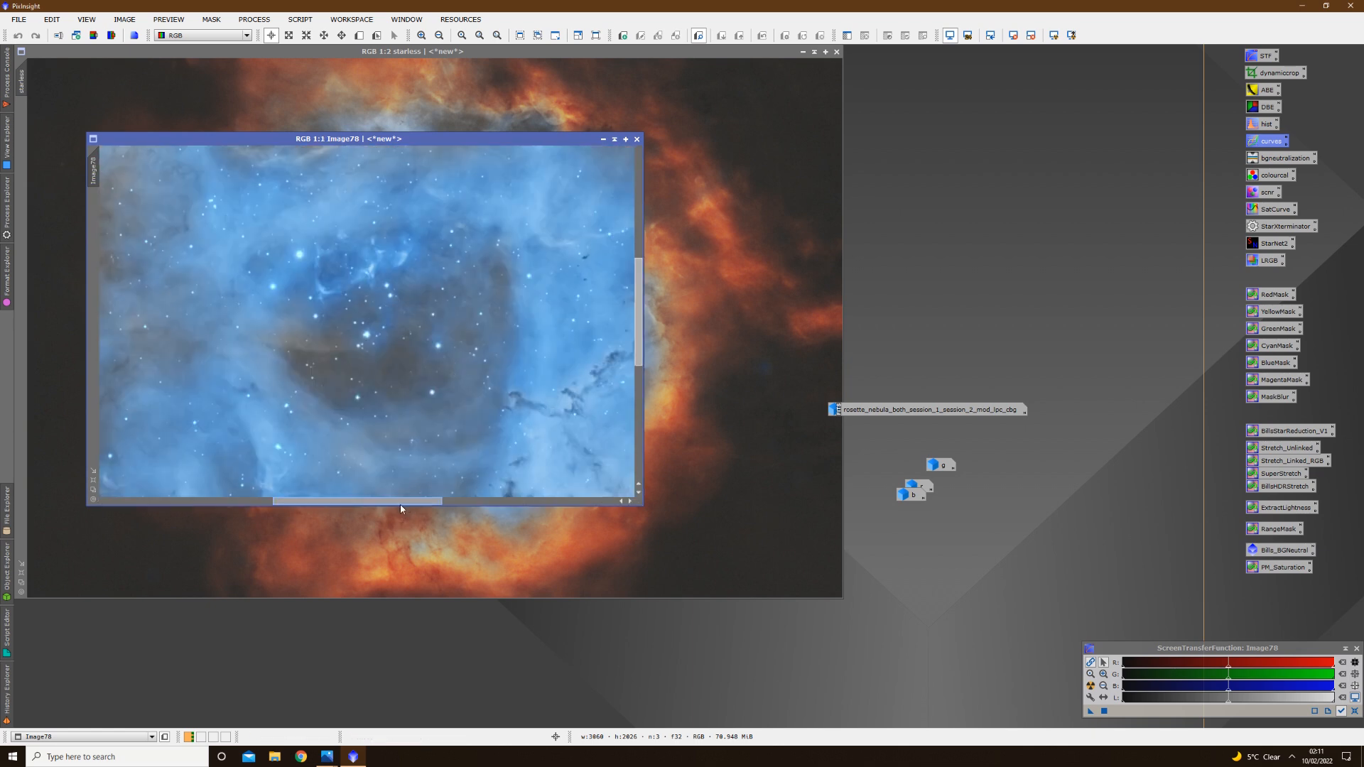
left_click_drag(402, 500, 455, 501)
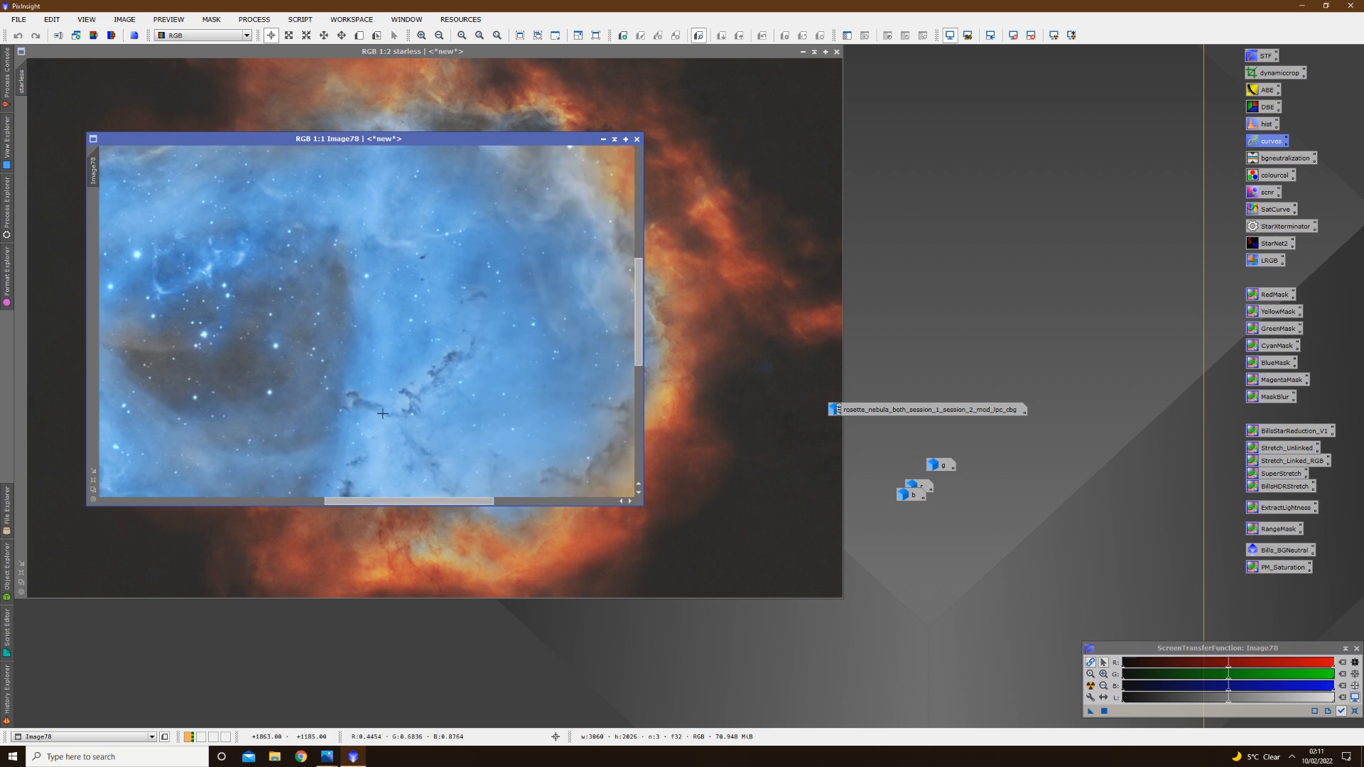
scroll(382, 413, "down", 2)
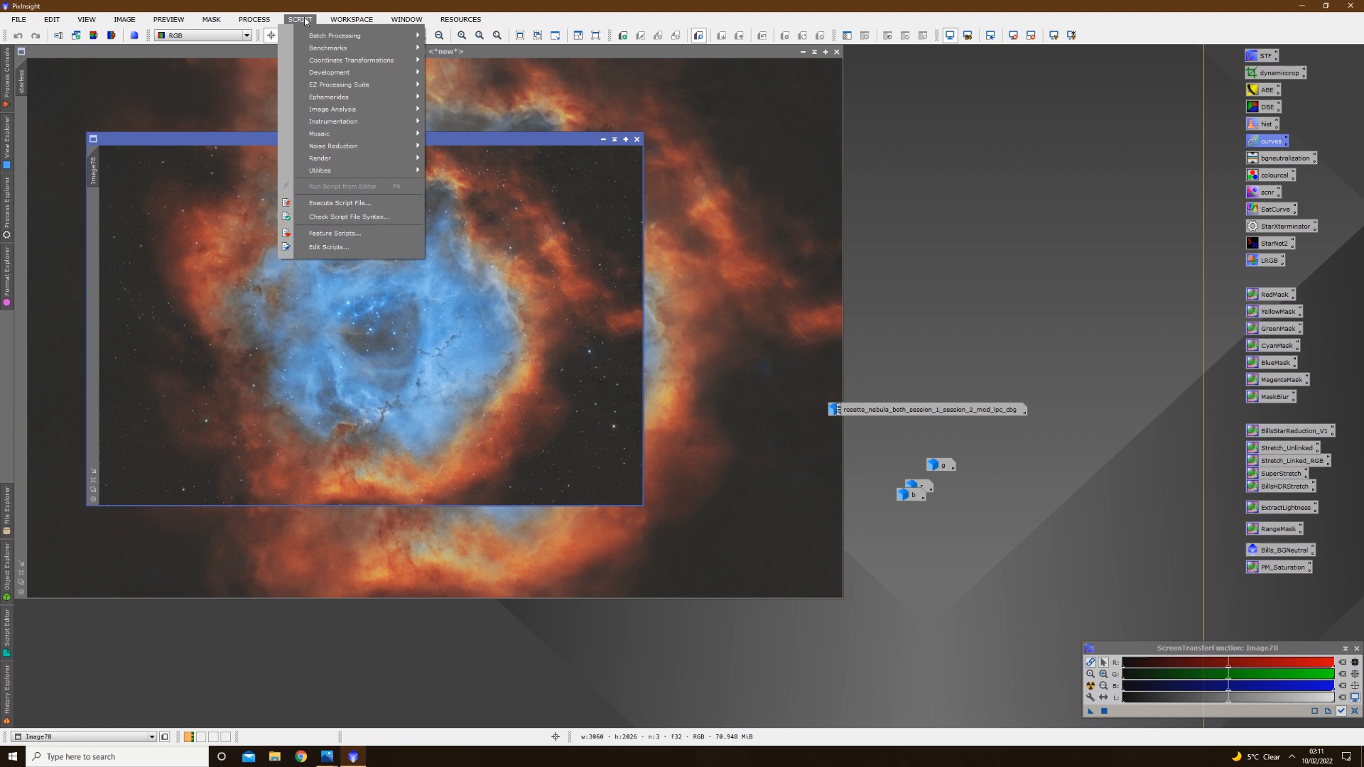
mouse_move(355, 169)
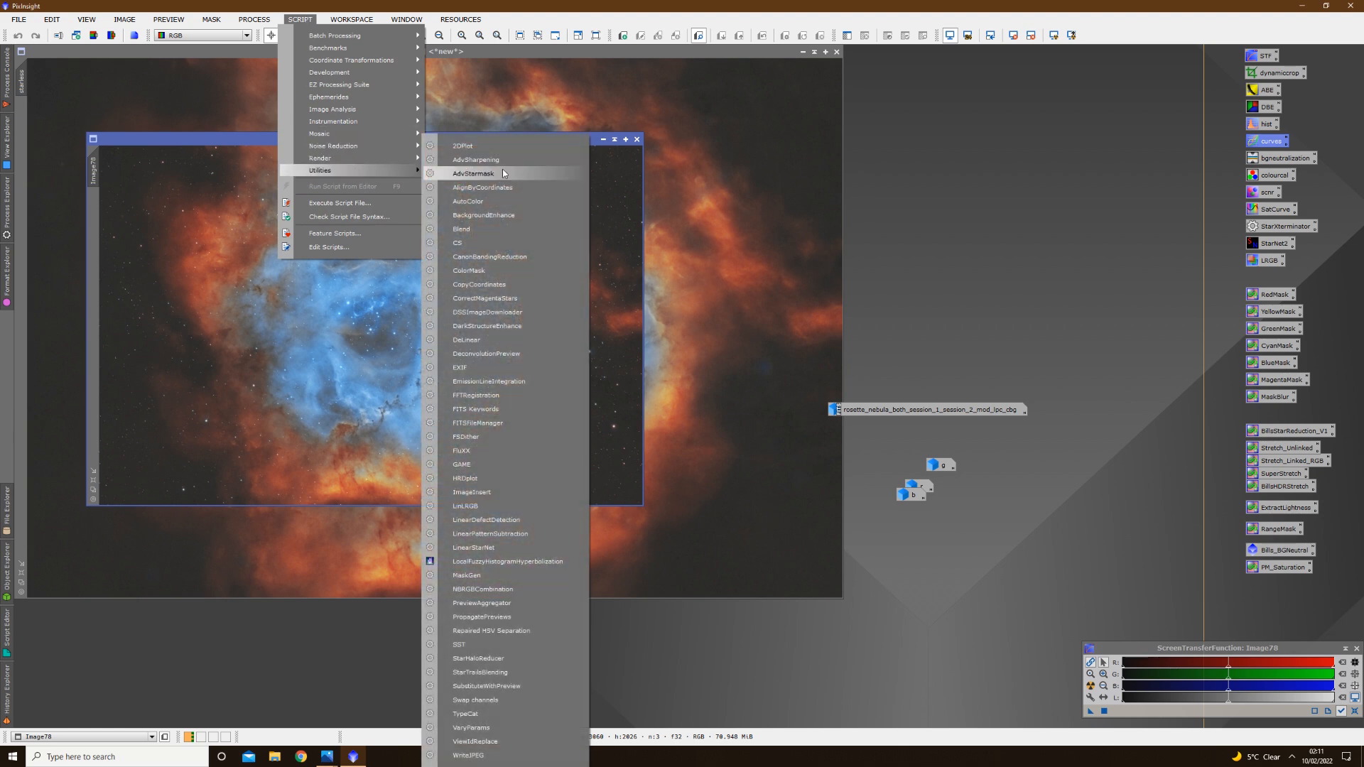
left_click(512, 331)
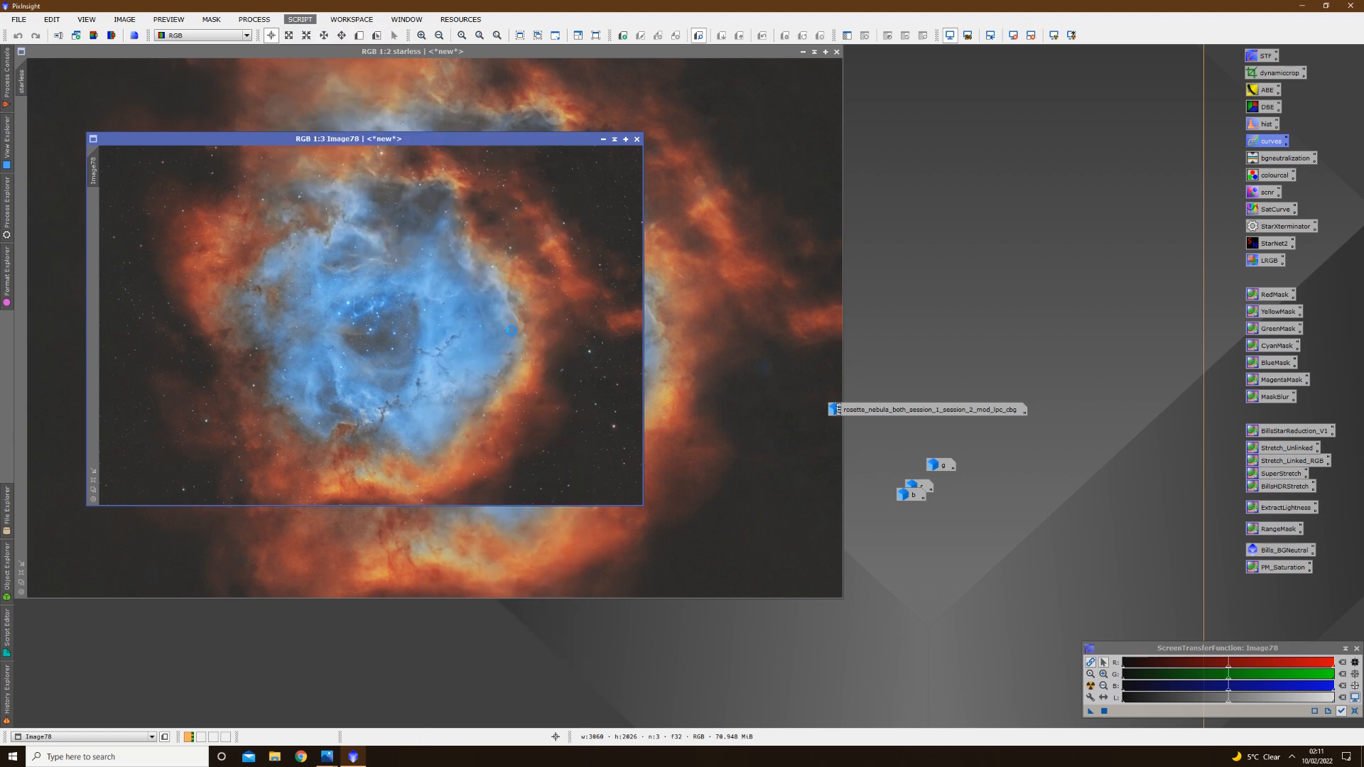
left_click(774, 457)
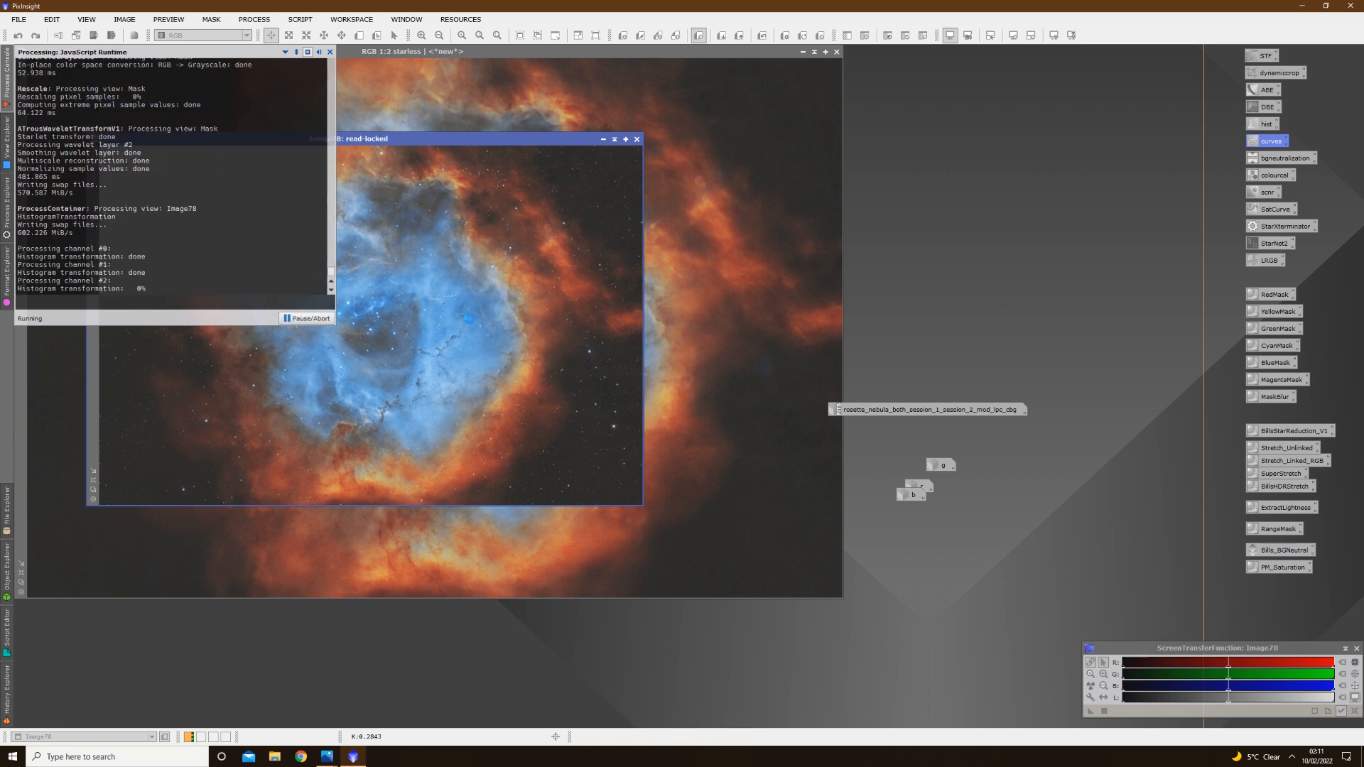
Examine the dark structures and central star cluster of Image78 up close and in full view
scroll(462, 362, "up", 2)
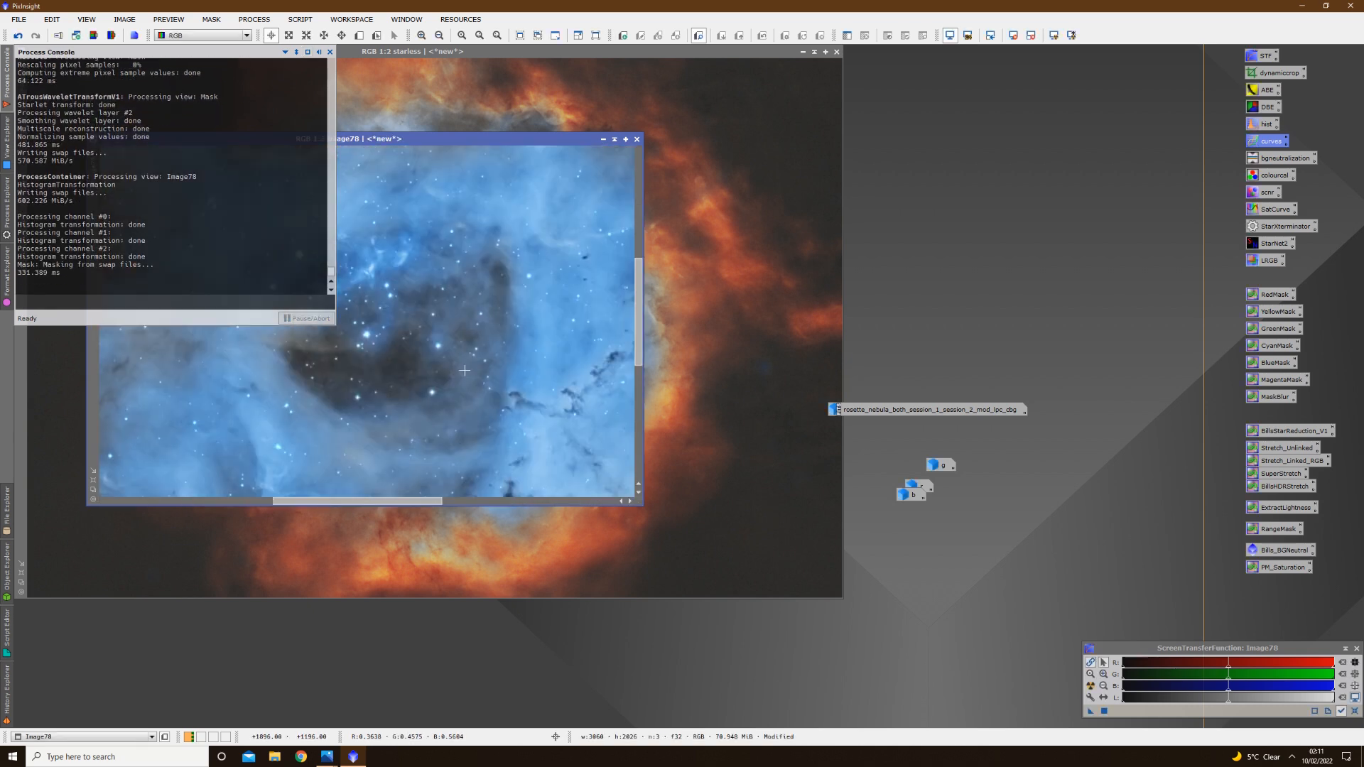
scroll(554, 400, "down", 2)
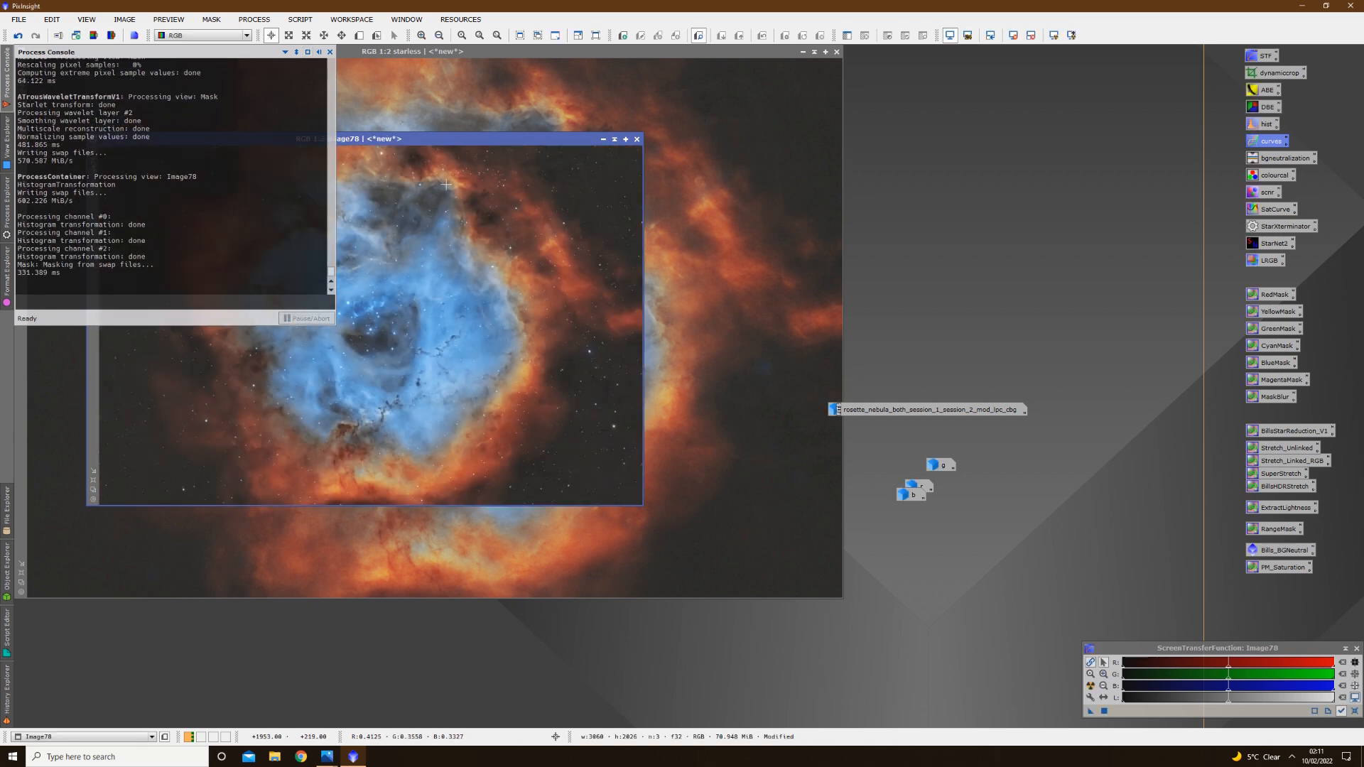
left_click_drag(446, 149, 526, 107)
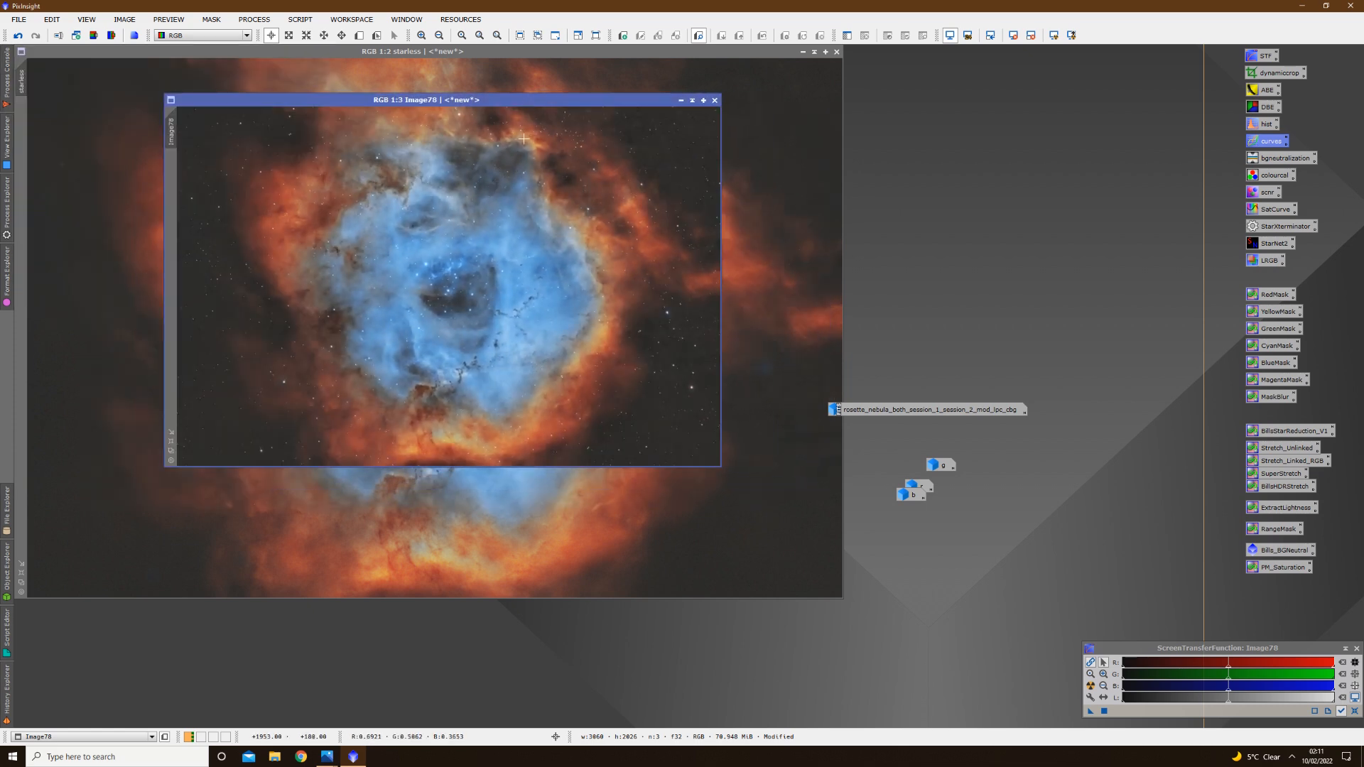
left_click_drag(541, 102, 514, 184)
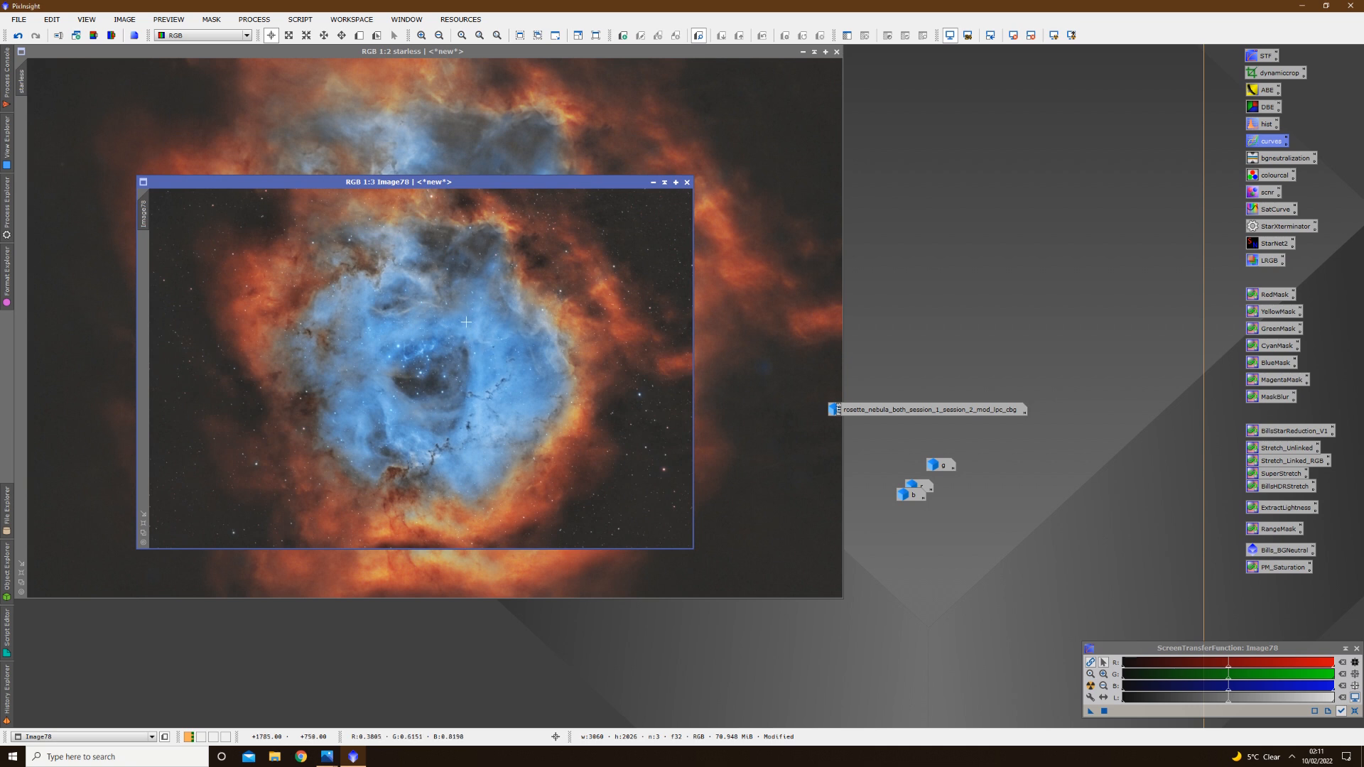
scroll(466, 322, "up", 2)
scroll(502, 350, "down", 2)
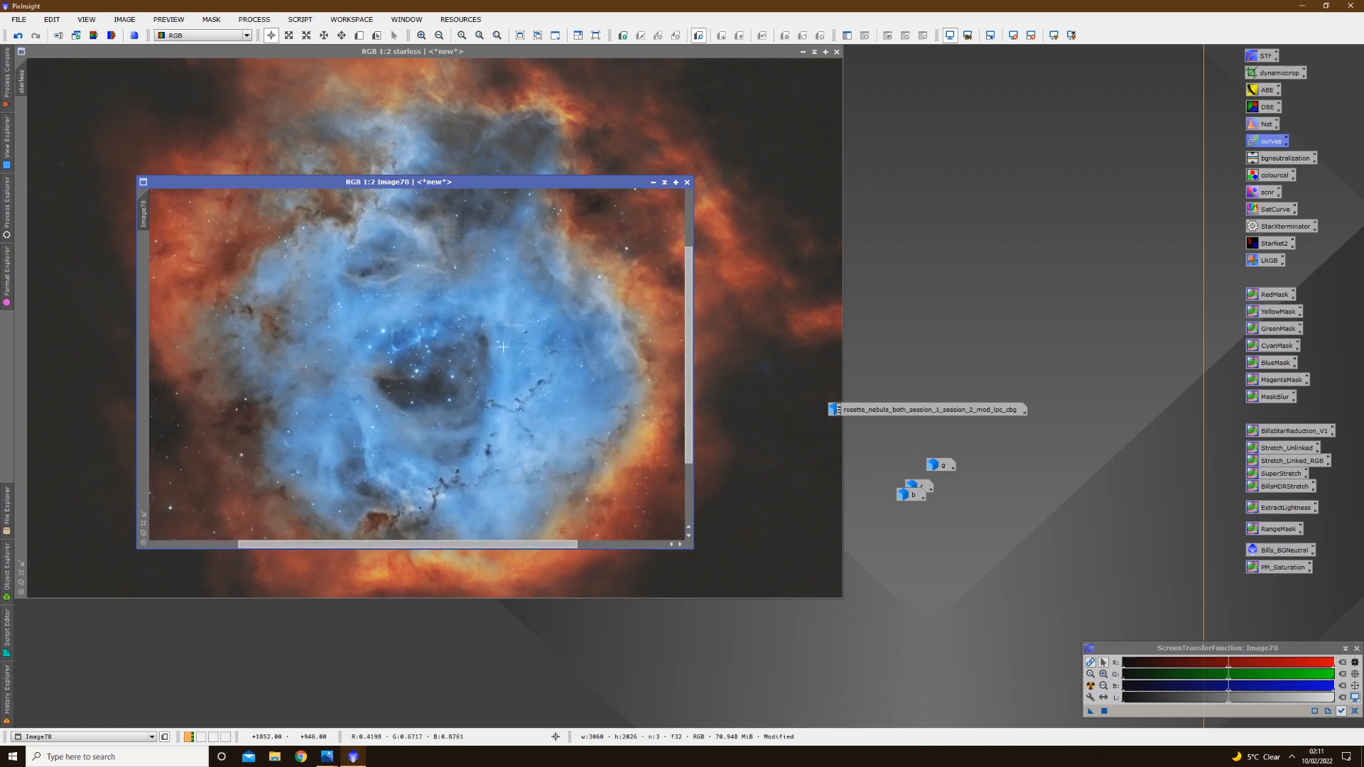
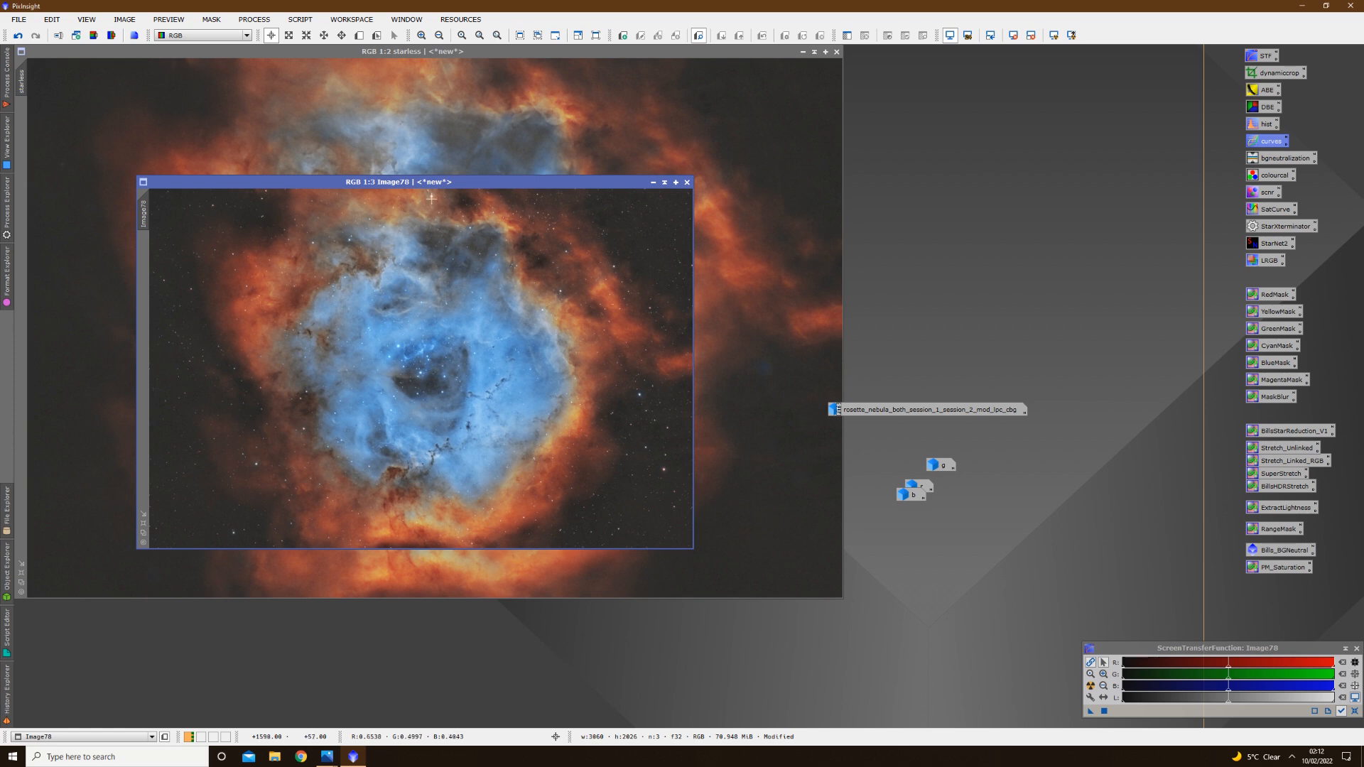
left_click_drag(464, 183, 451, 156)
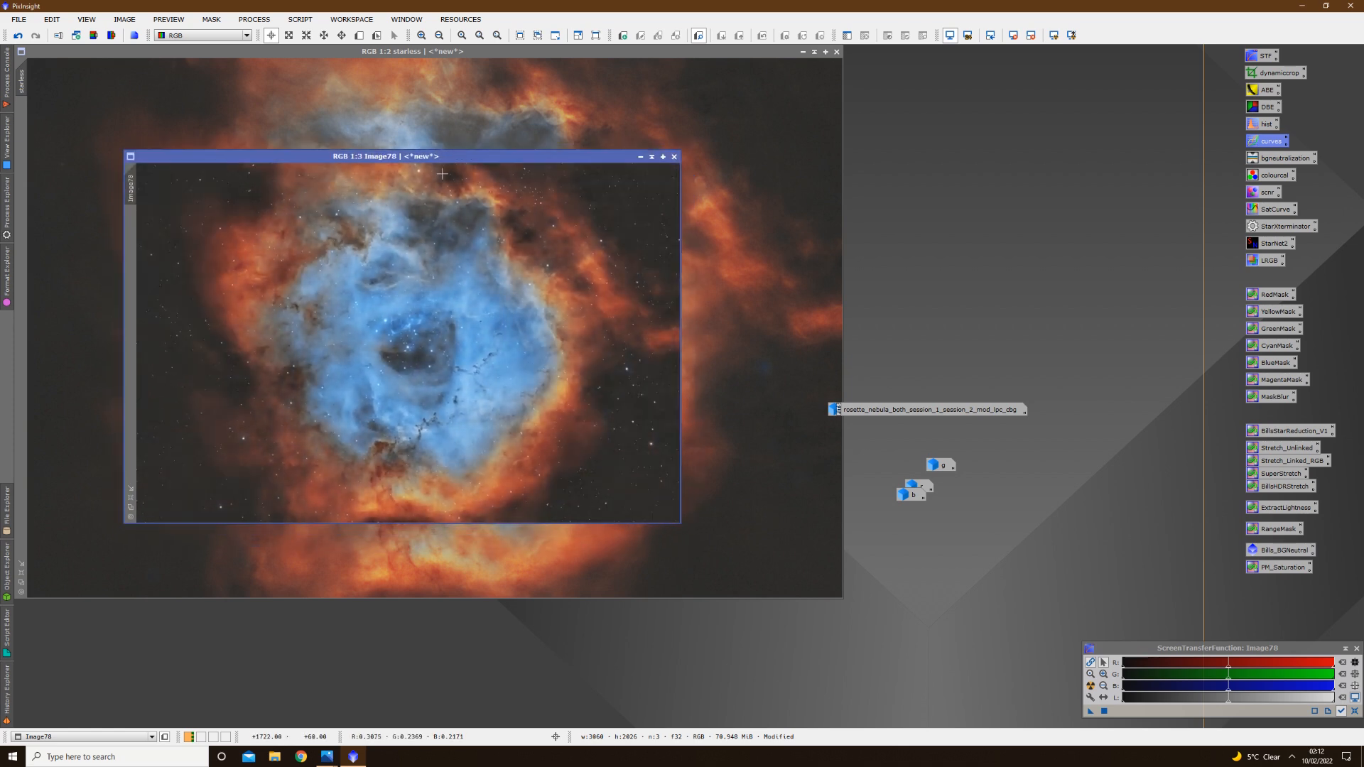
scroll(403, 293, "up", 2)
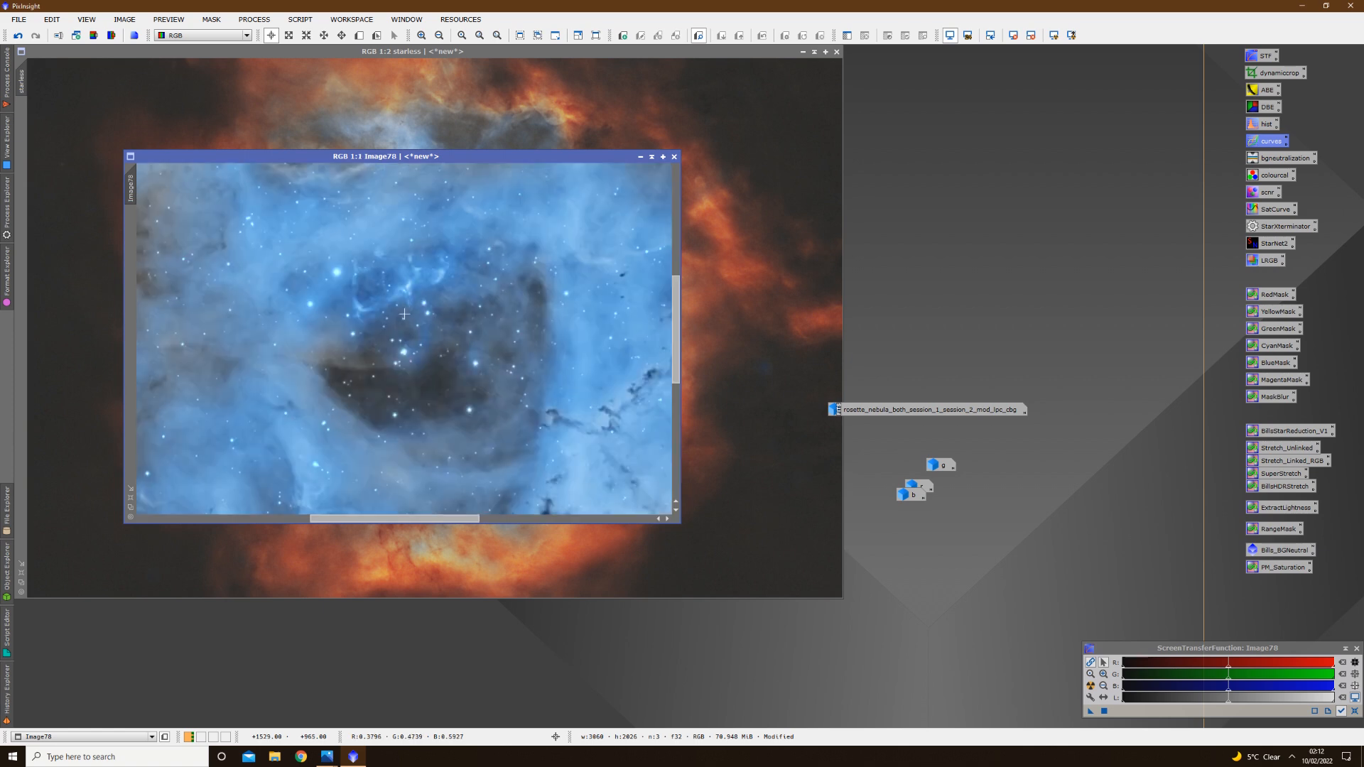
scroll(414, 327, "down", 2)
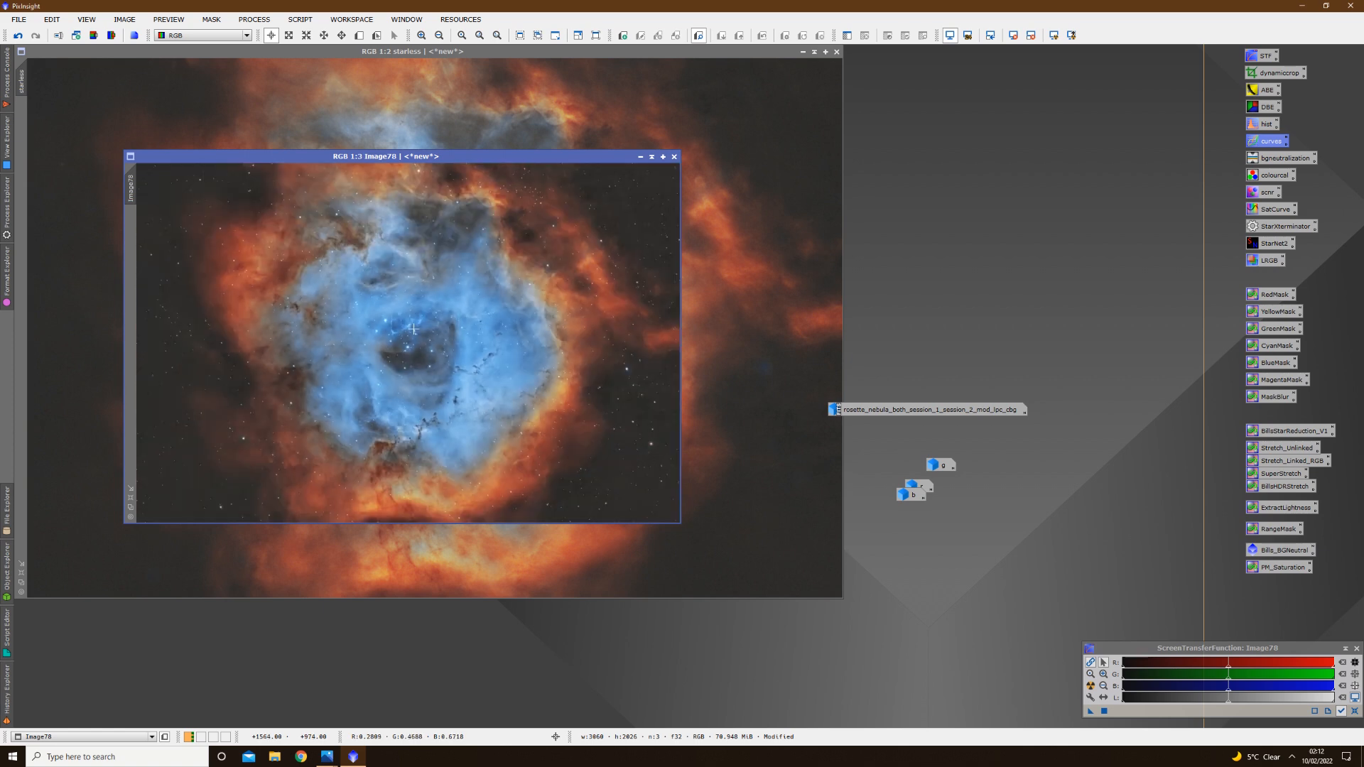
Fit the Image78 window to its 1:2 view, place it over the starless image, and move the minimized rosette_nebula image clear of it
scroll(413, 329, "up", 2)
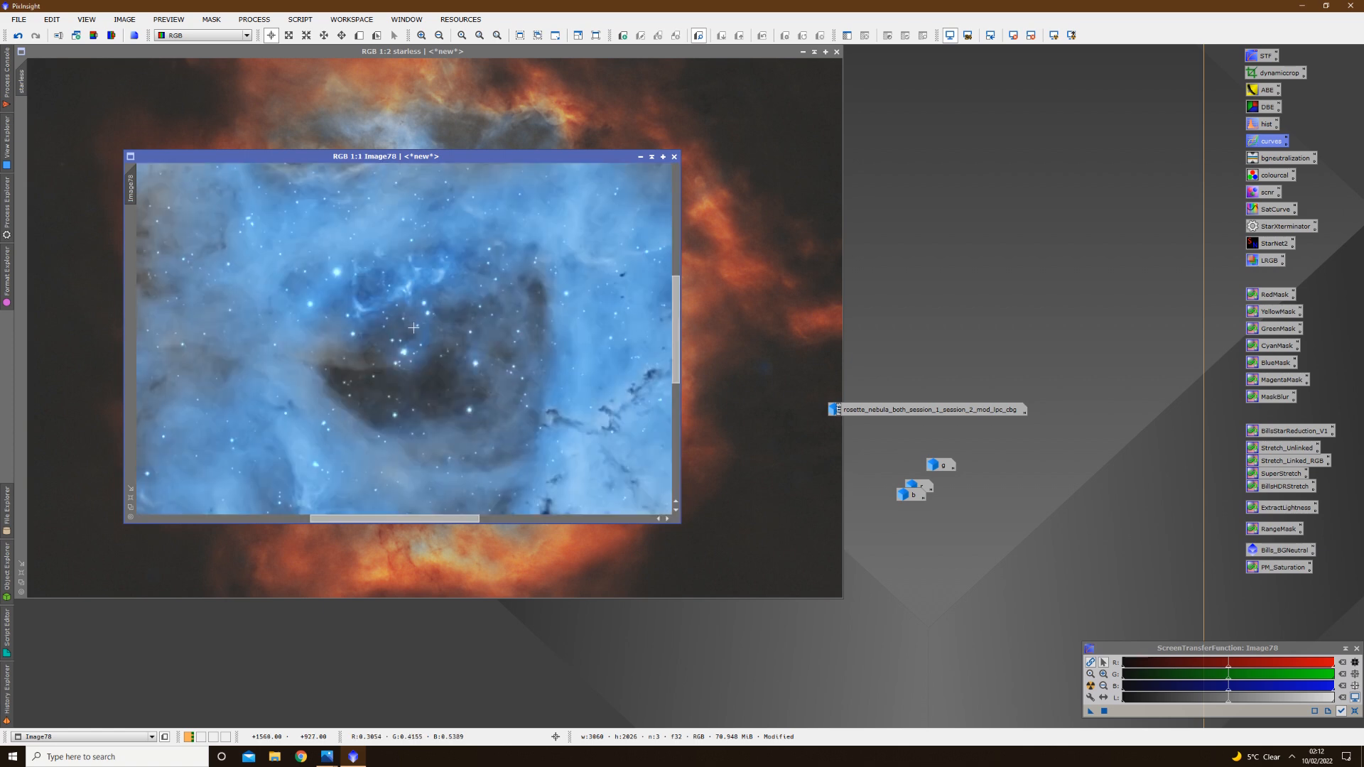
scroll(420, 332, "down", 1)
scroll(422, 334, "down", 1)
scroll(420, 340, "up", 1)
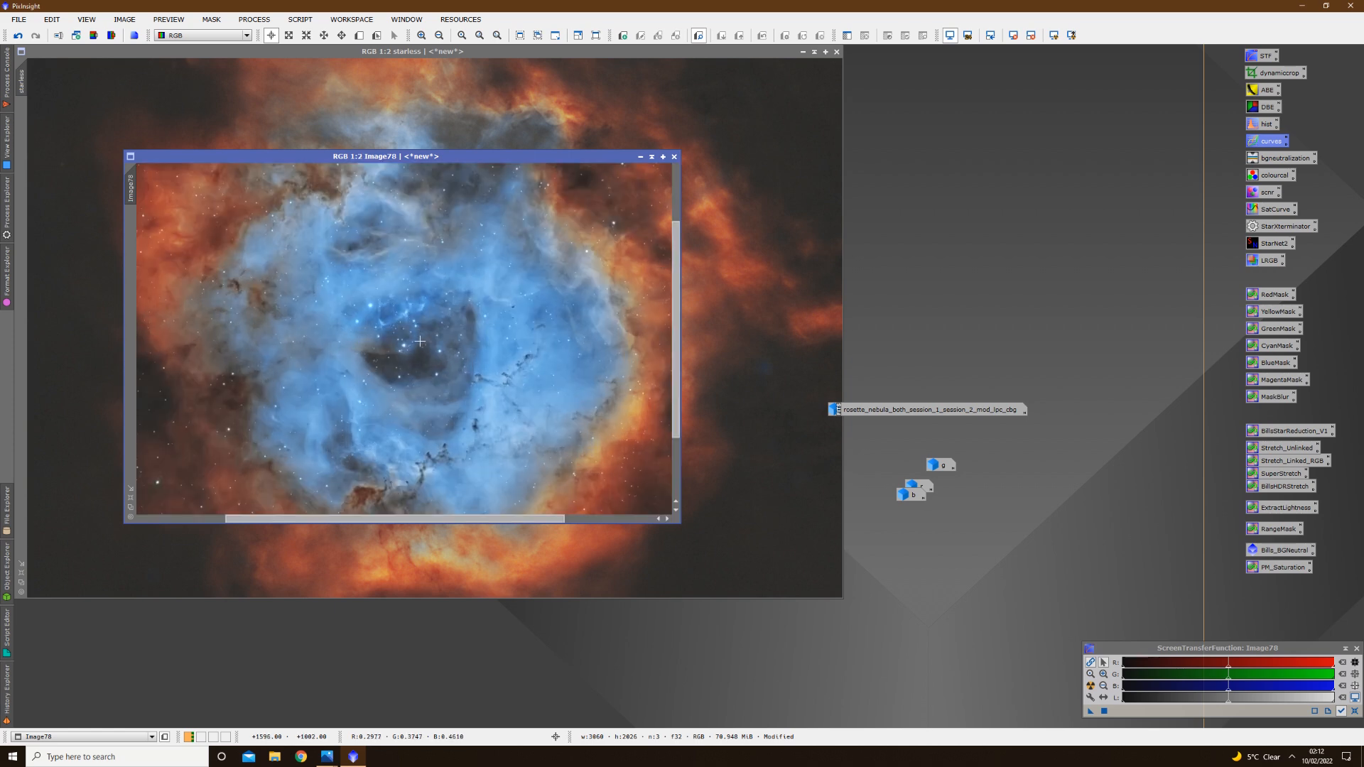
left_click(130, 488)
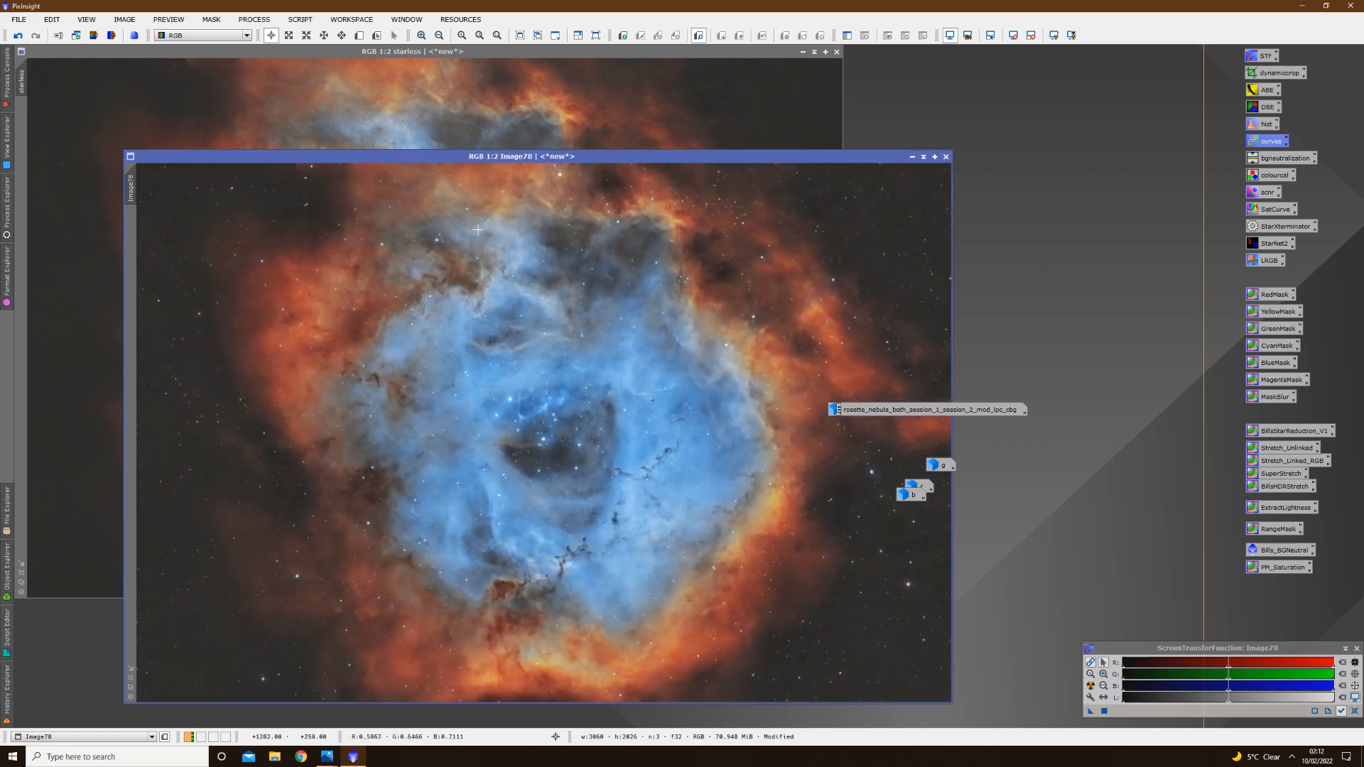
left_click_drag(555, 156, 461, 59)
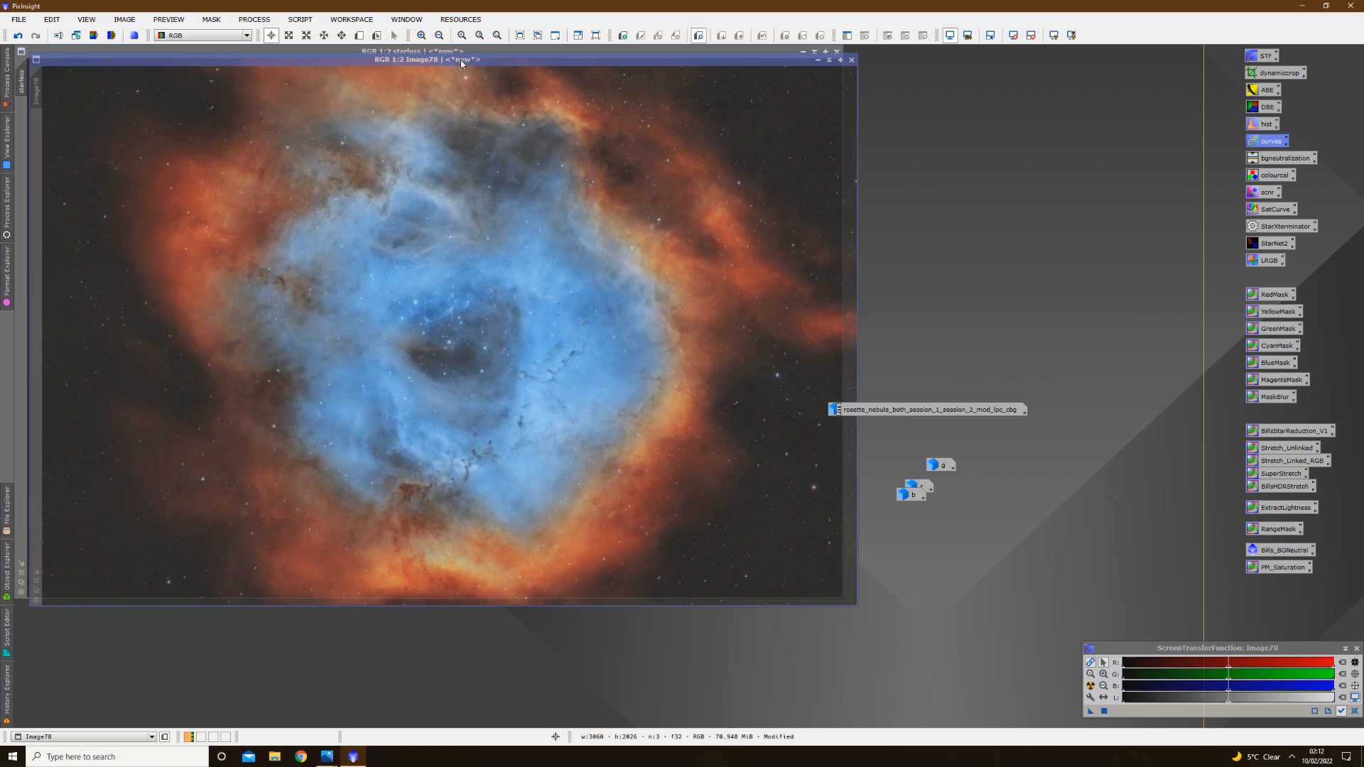
left_click_drag(840, 410, 977, 401)
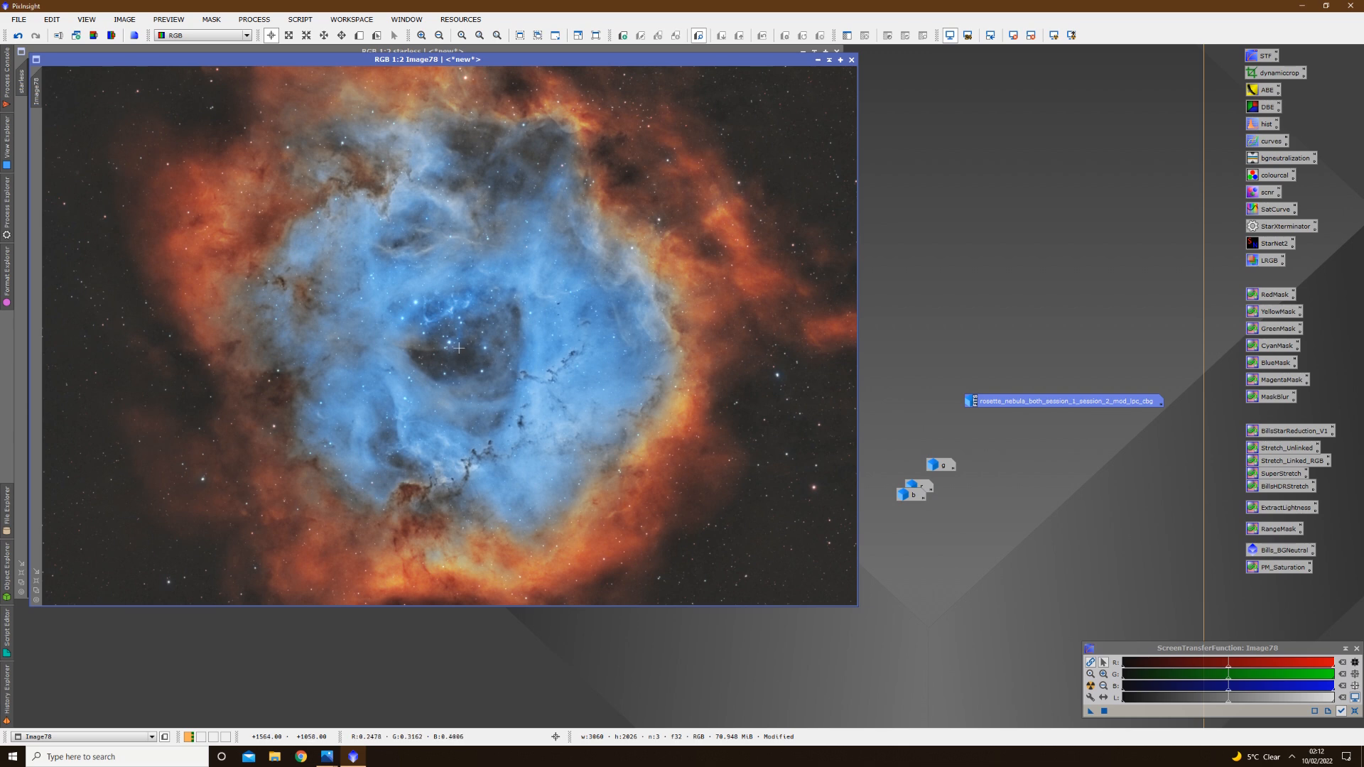
scroll(460, 325, "up", 1)
scroll(504, 395, "down", 1)
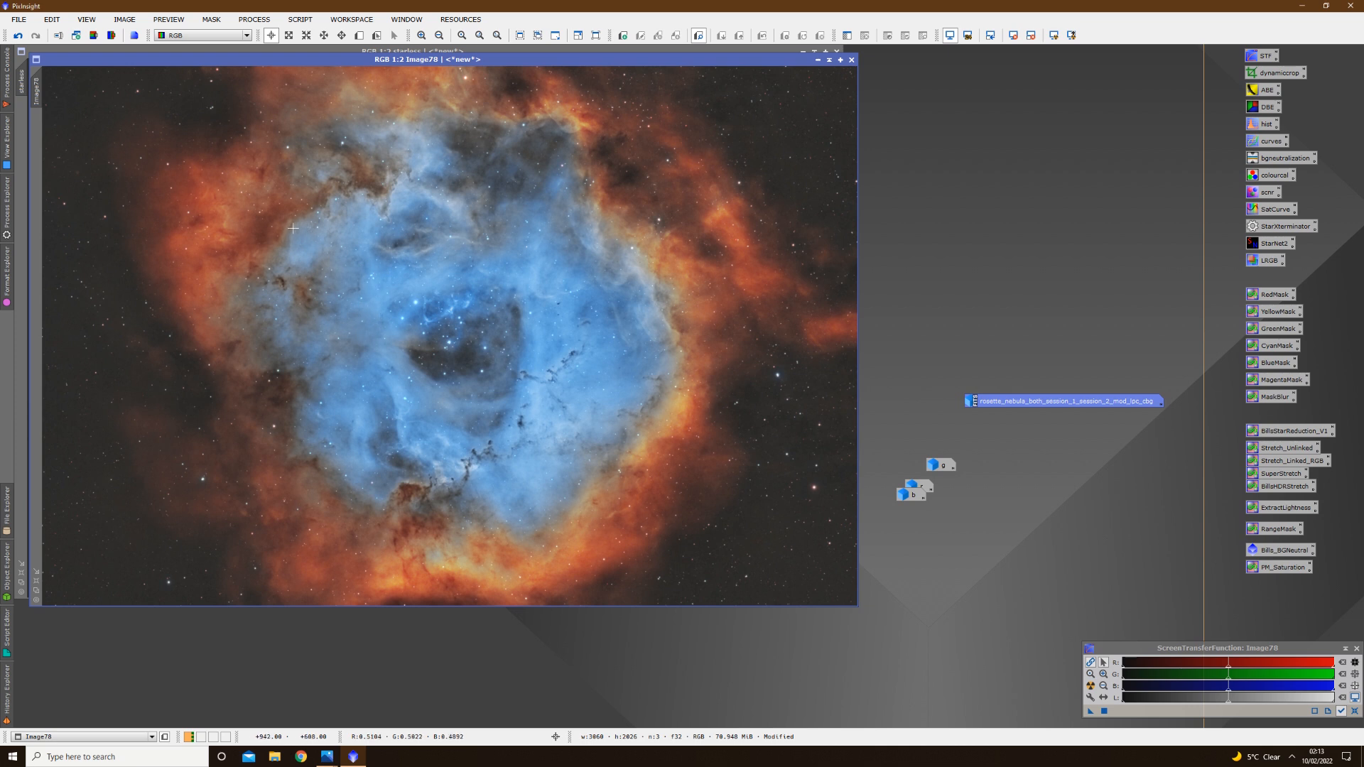
Save Image78 to the desktop as a TIFF file named version1
left_click(20, 21)
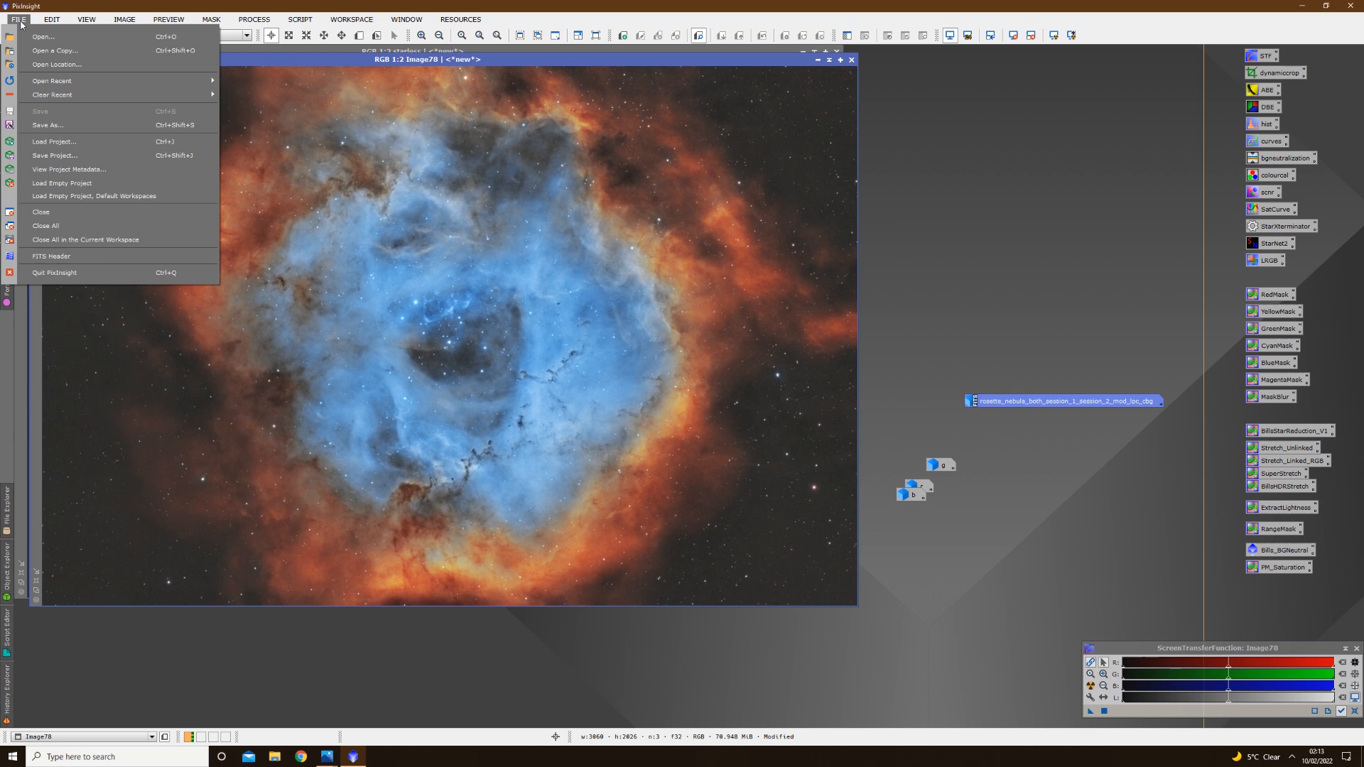
left_click(47, 125)
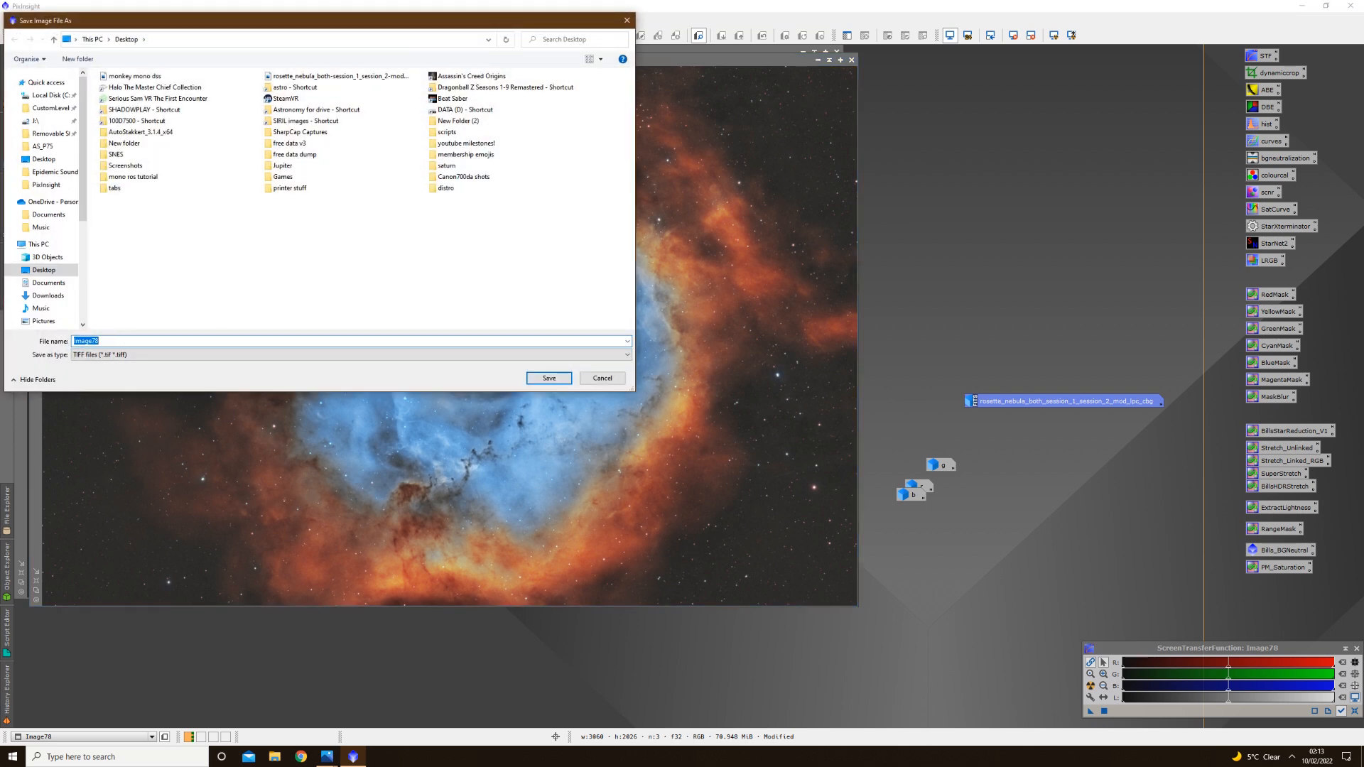
type("rosette")
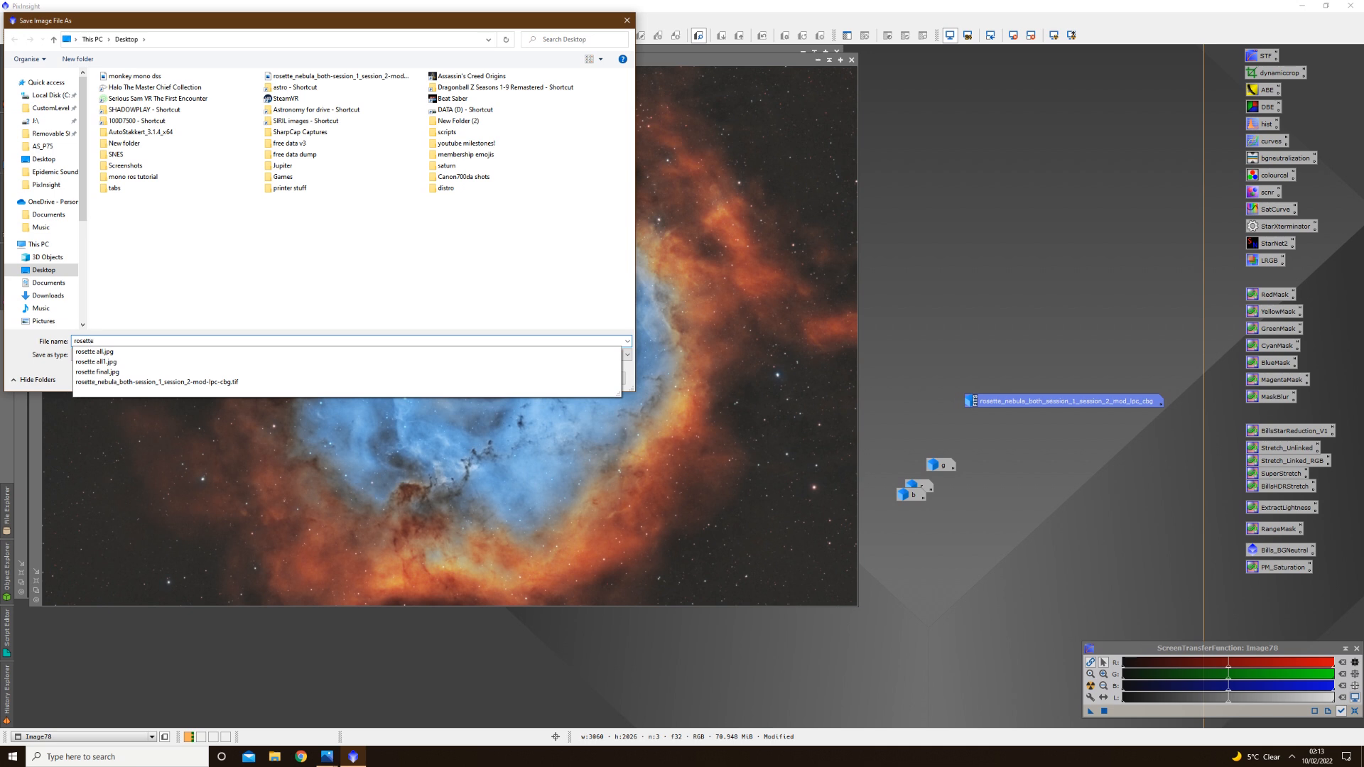
key("BackSpace")
key("BackSpace")
key("BackSpace")
key("BackSpace")
key("BackSpace")
key("BackSpace")
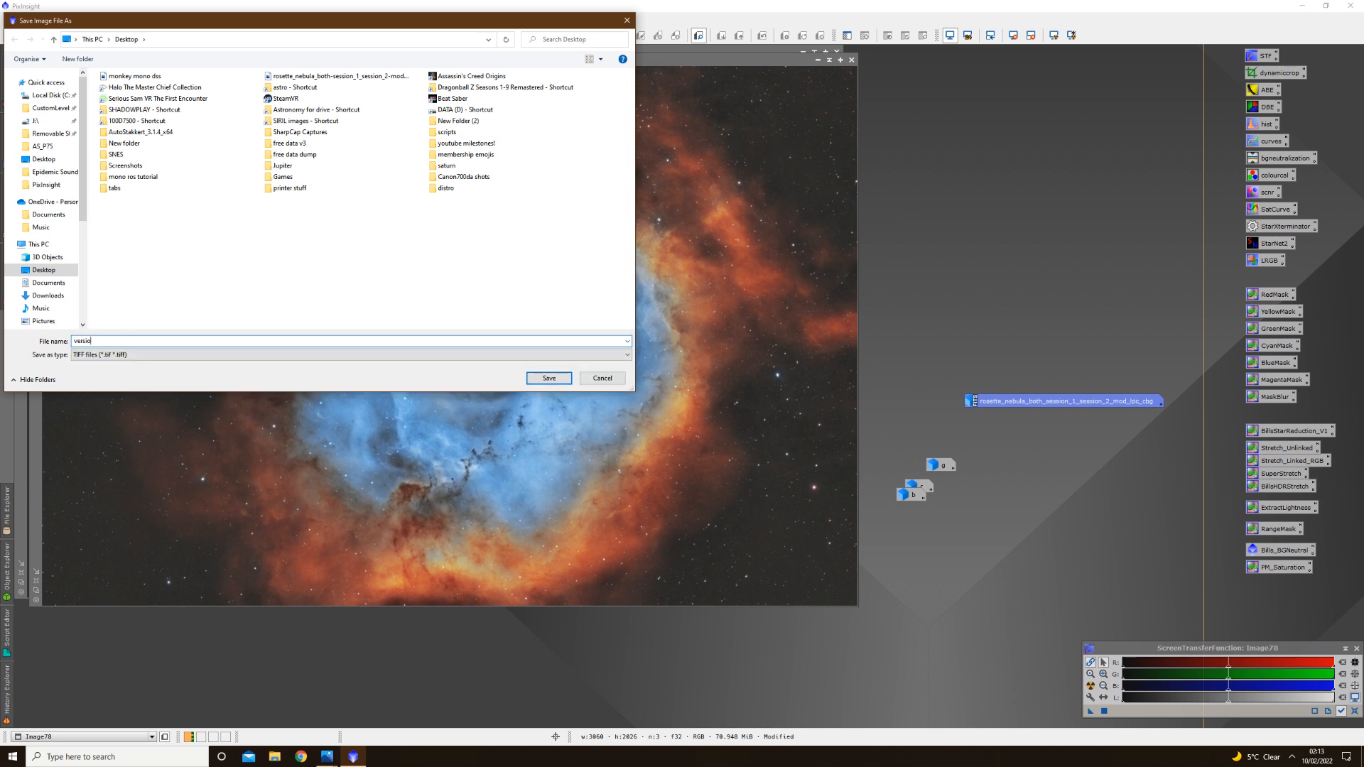
type("version1")
left_click(549, 377)
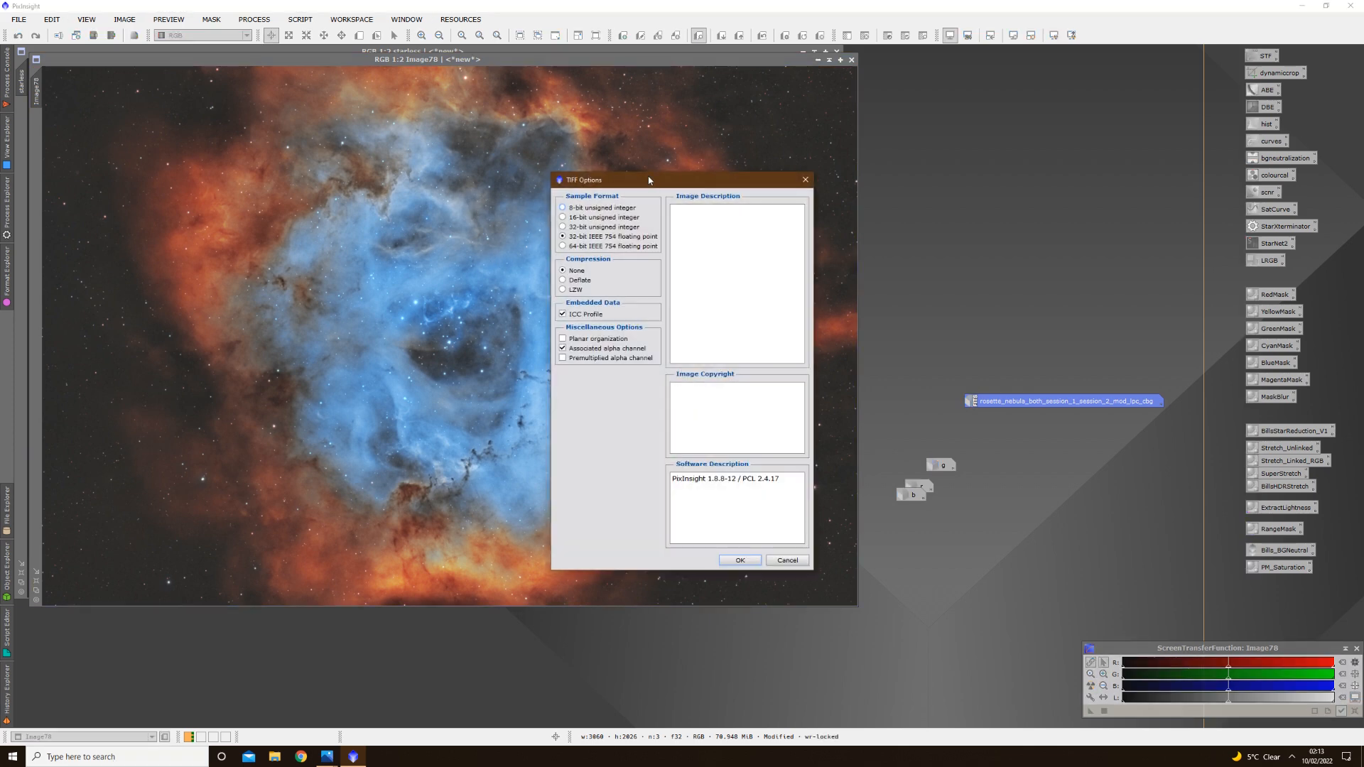
Set the TIFF sample format to 16-bit unsigned integer and complete the save
left_click_drag(646, 182, 521, 182)
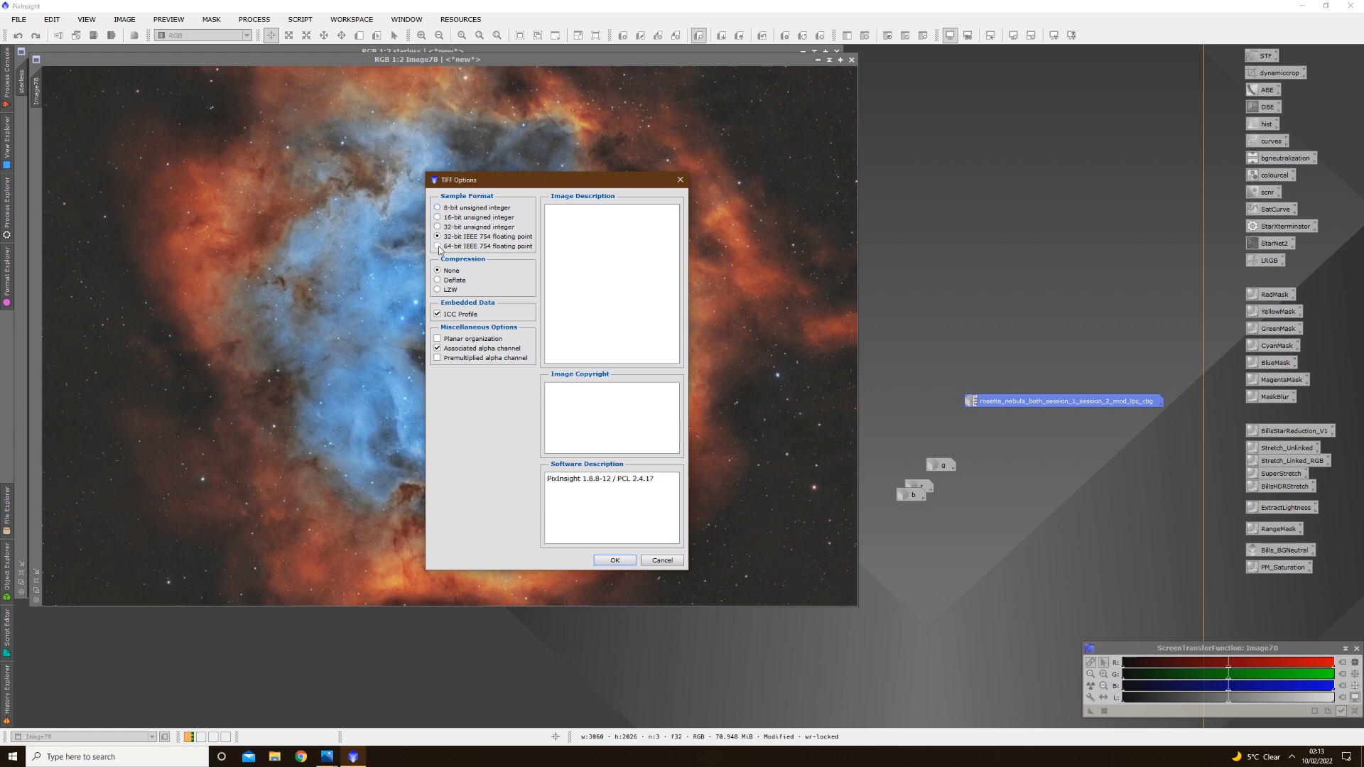
left_click(437, 217)
left_click(608, 562)
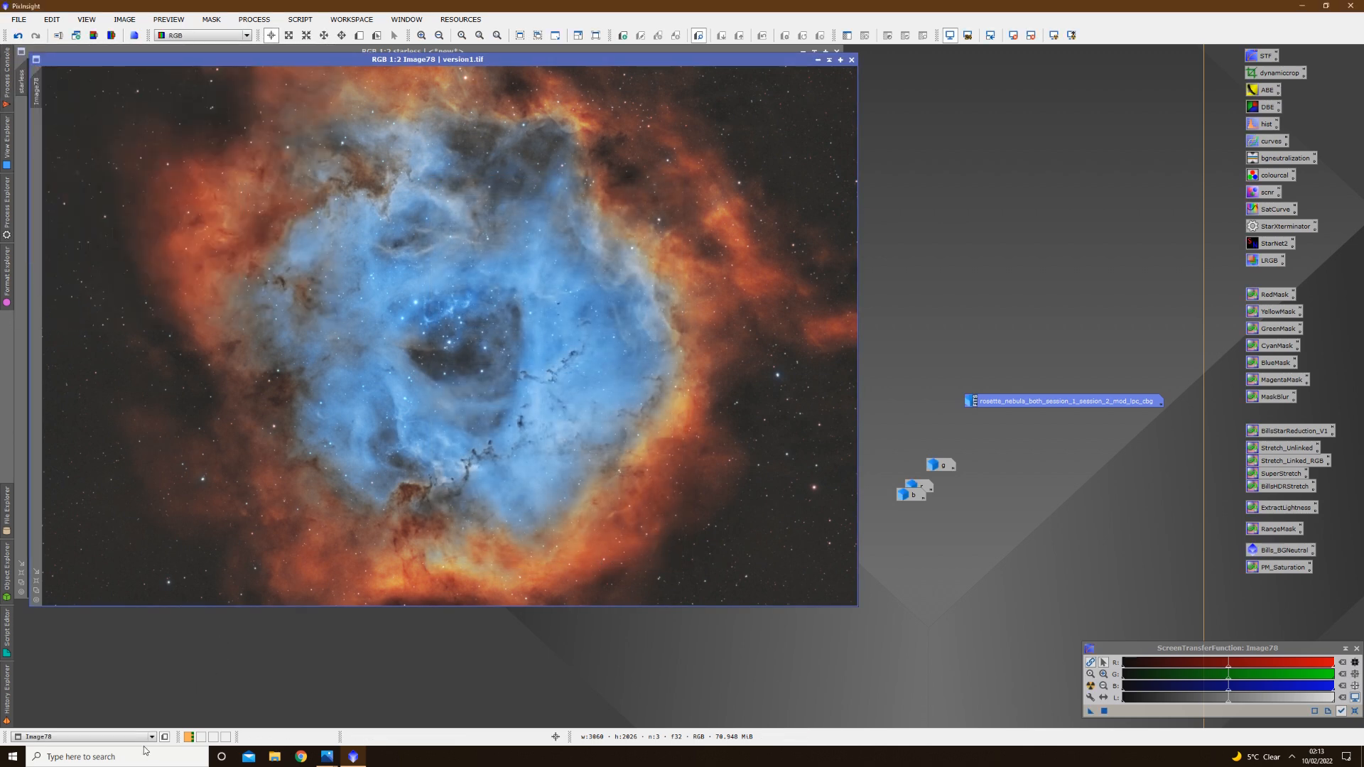
Launch Topaz DeNoise AI and open version1 from the desktop in it
left_click(144, 752)
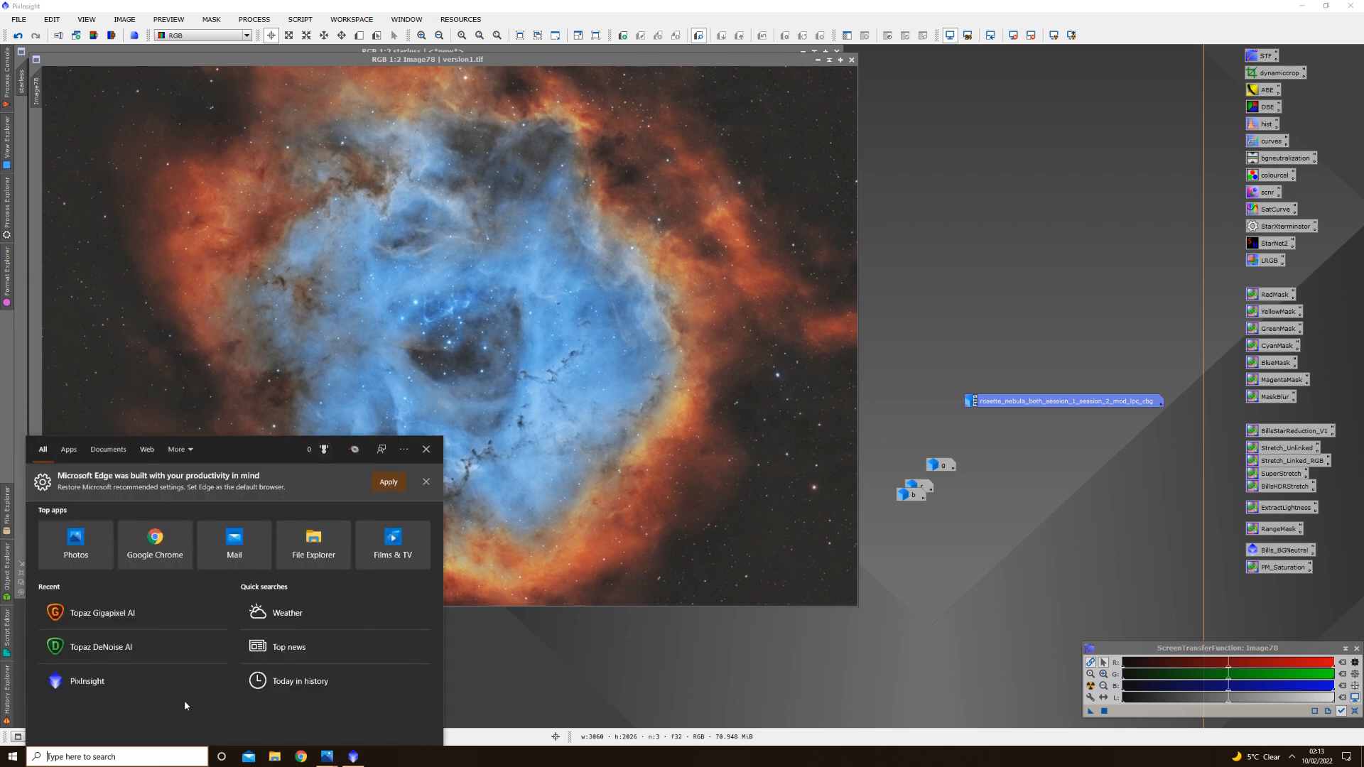
left_click(146, 671)
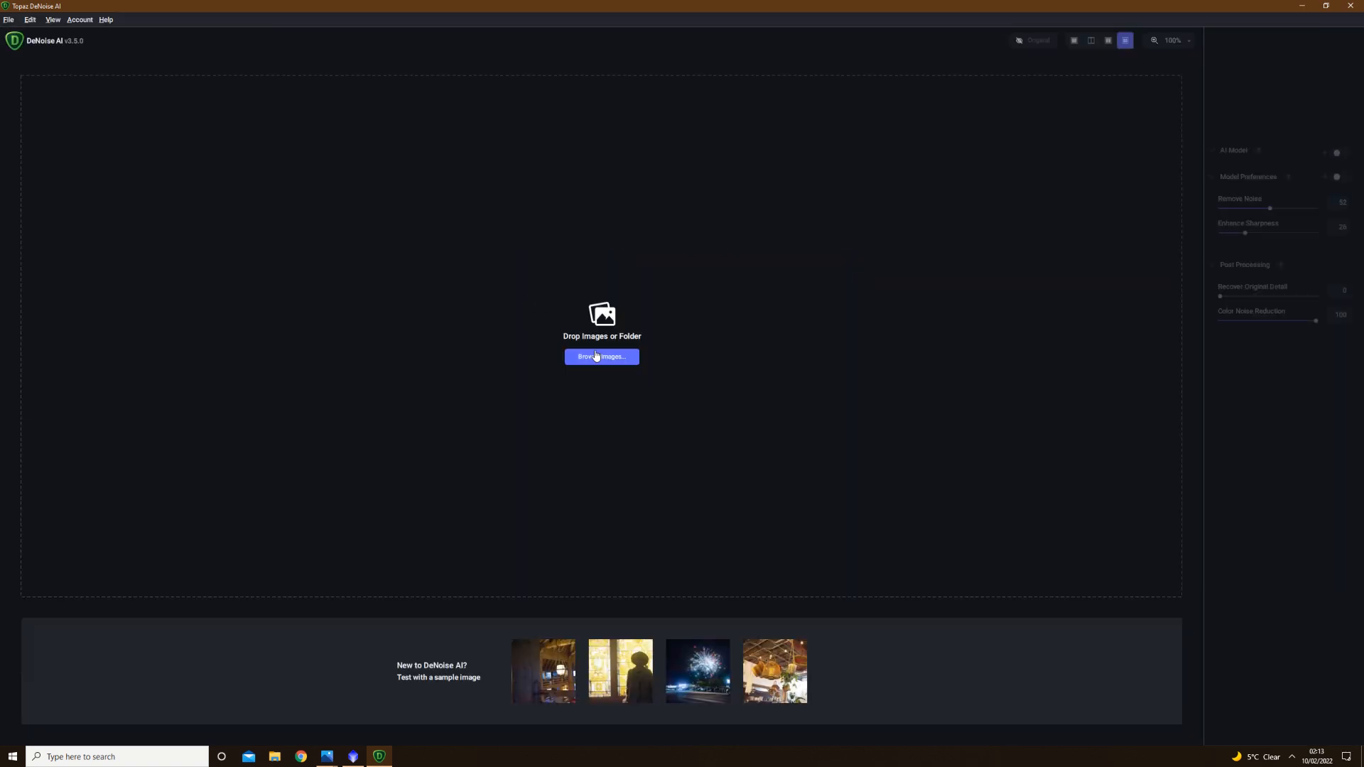
left_click(598, 355)
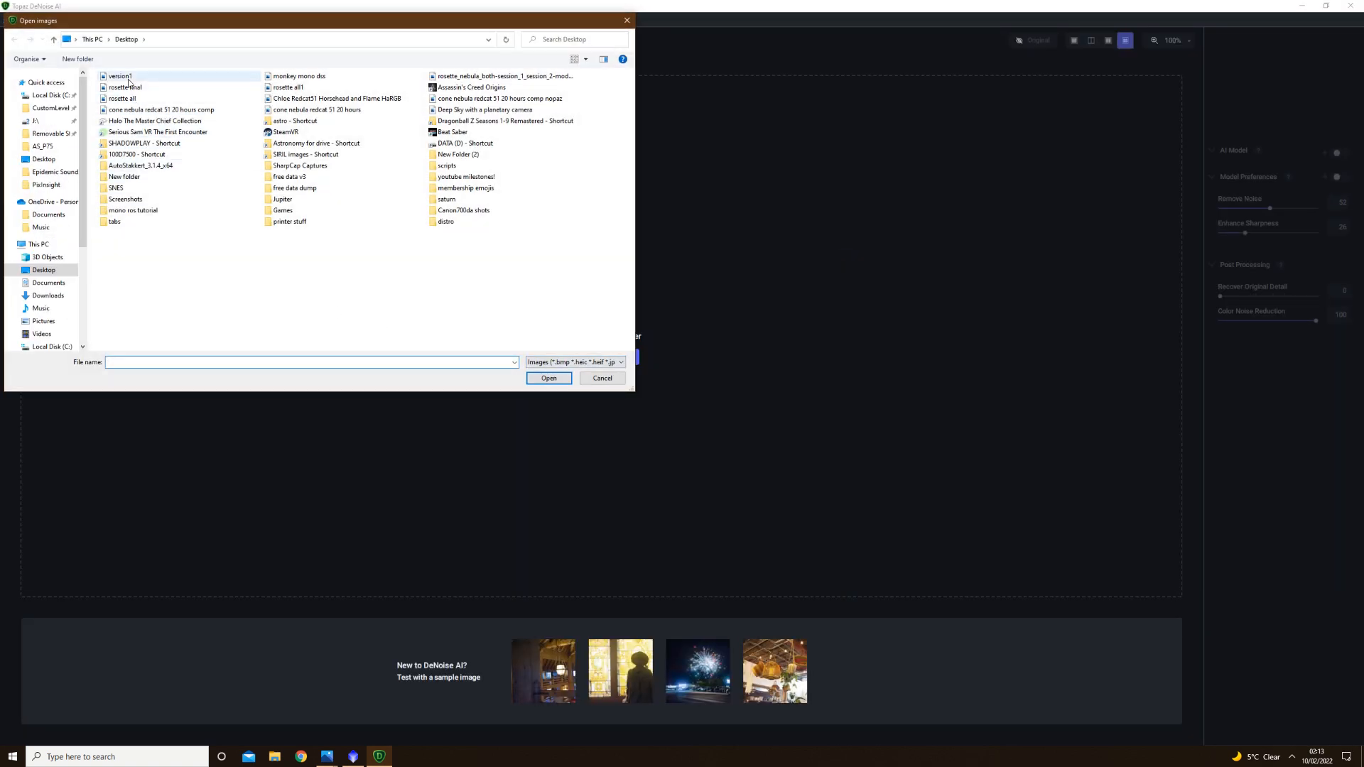
left_click(121, 76)
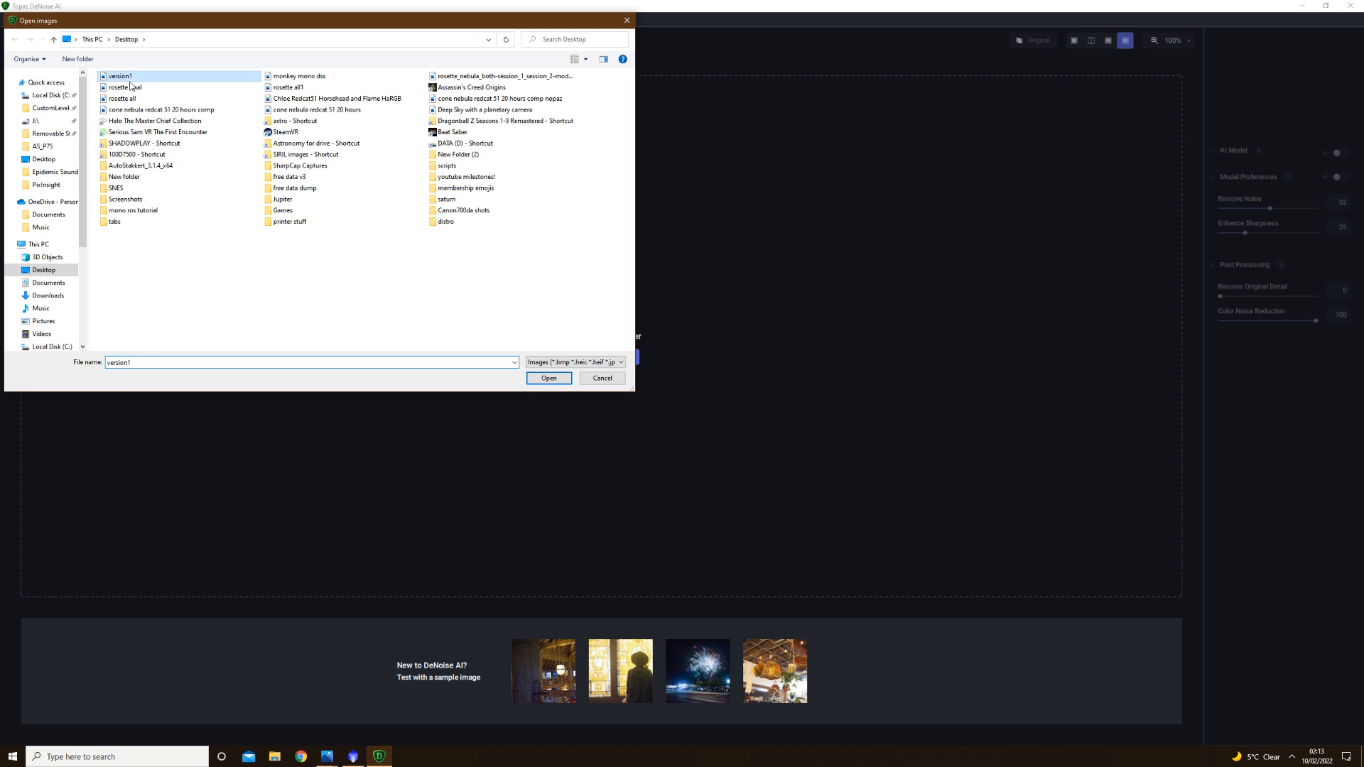
left_click(549, 378)
Compare the AI model previews over the dark structures, and save the image denoised with the Standard model
left_click_drag(500, 277, 198, 317)
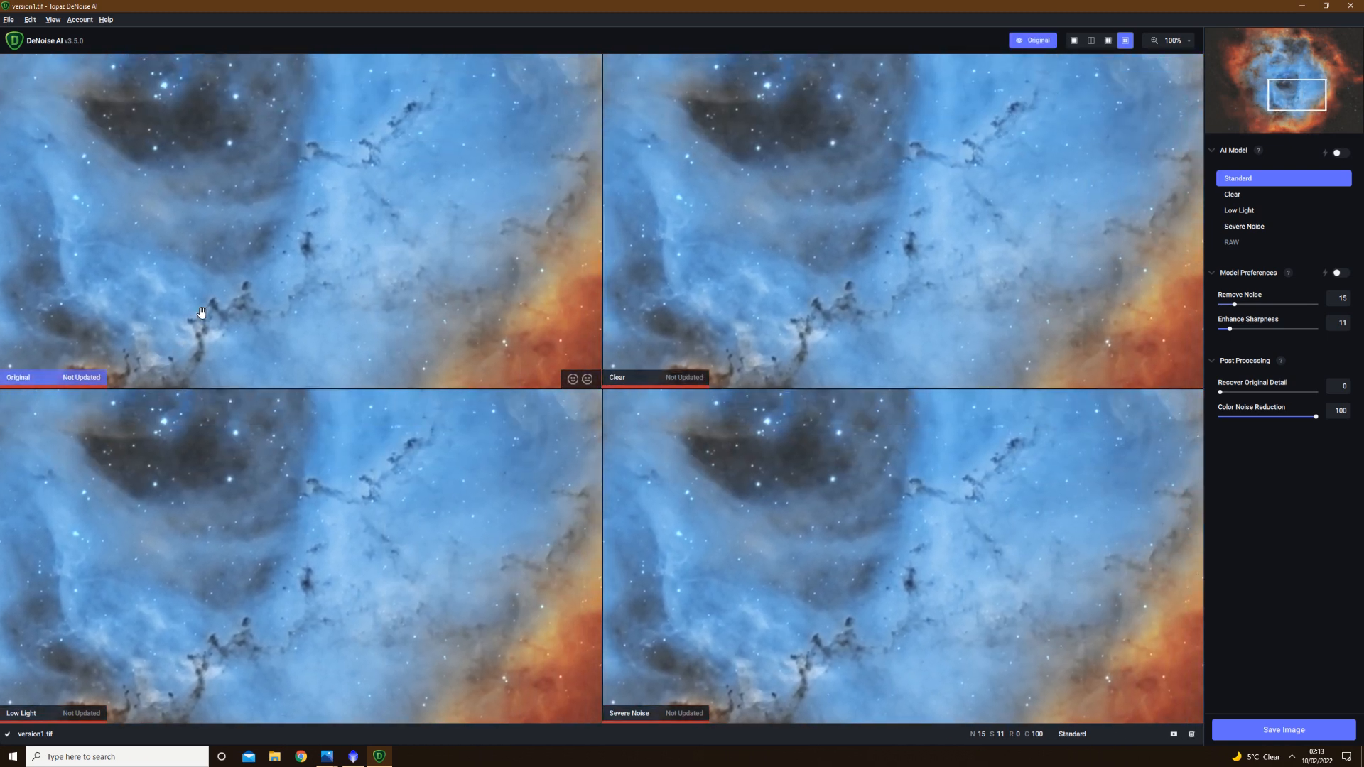
left_click_drag(399, 228, 350, 302)
scroll(344, 202, "up", 5)
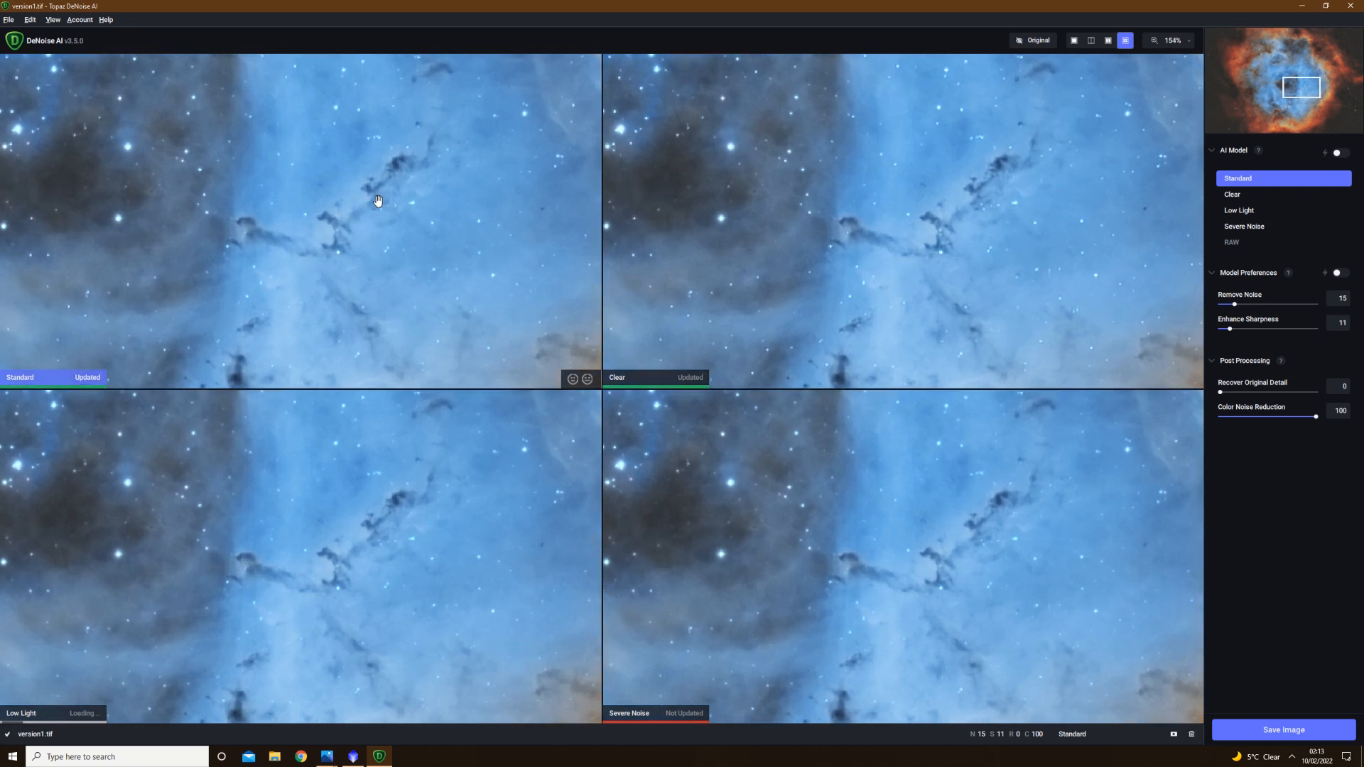
scroll(378, 201, "up", 2)
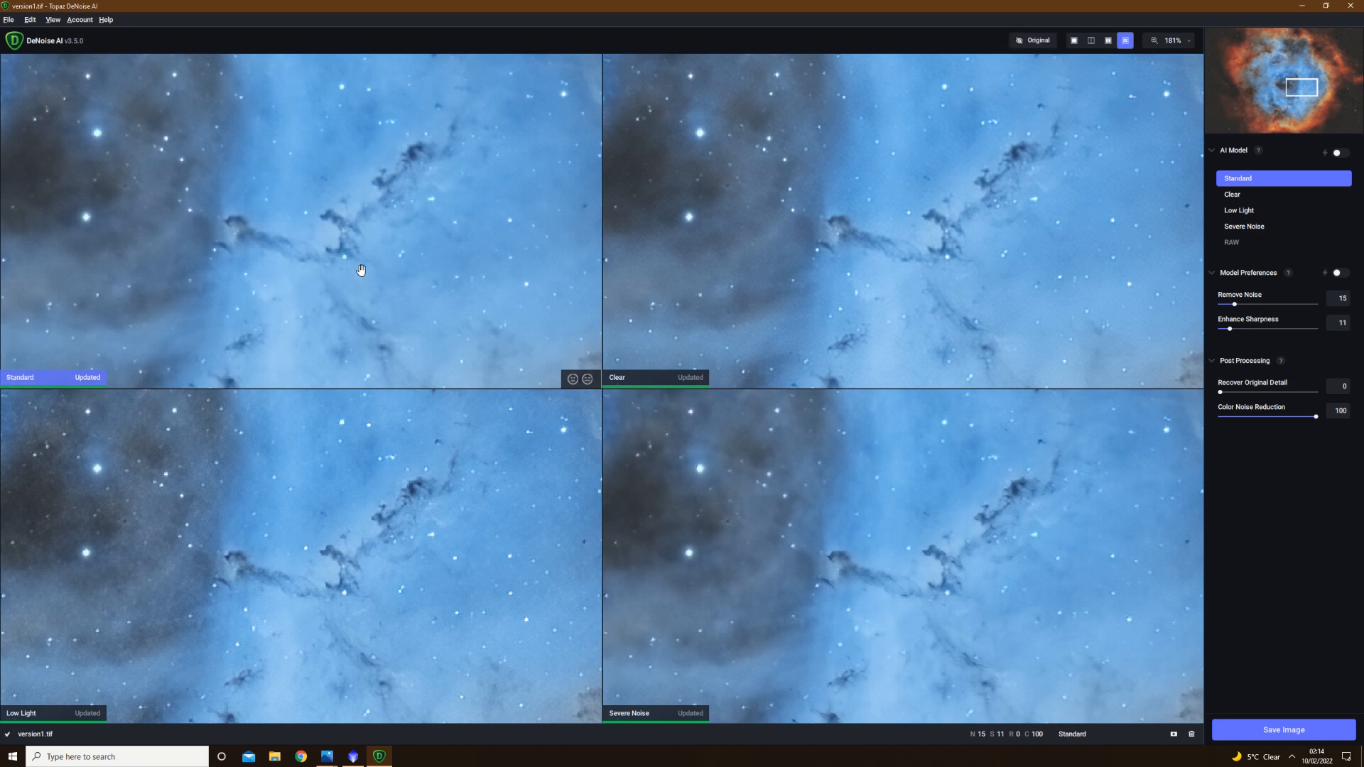
left_click_drag(387, 277, 433, 283)
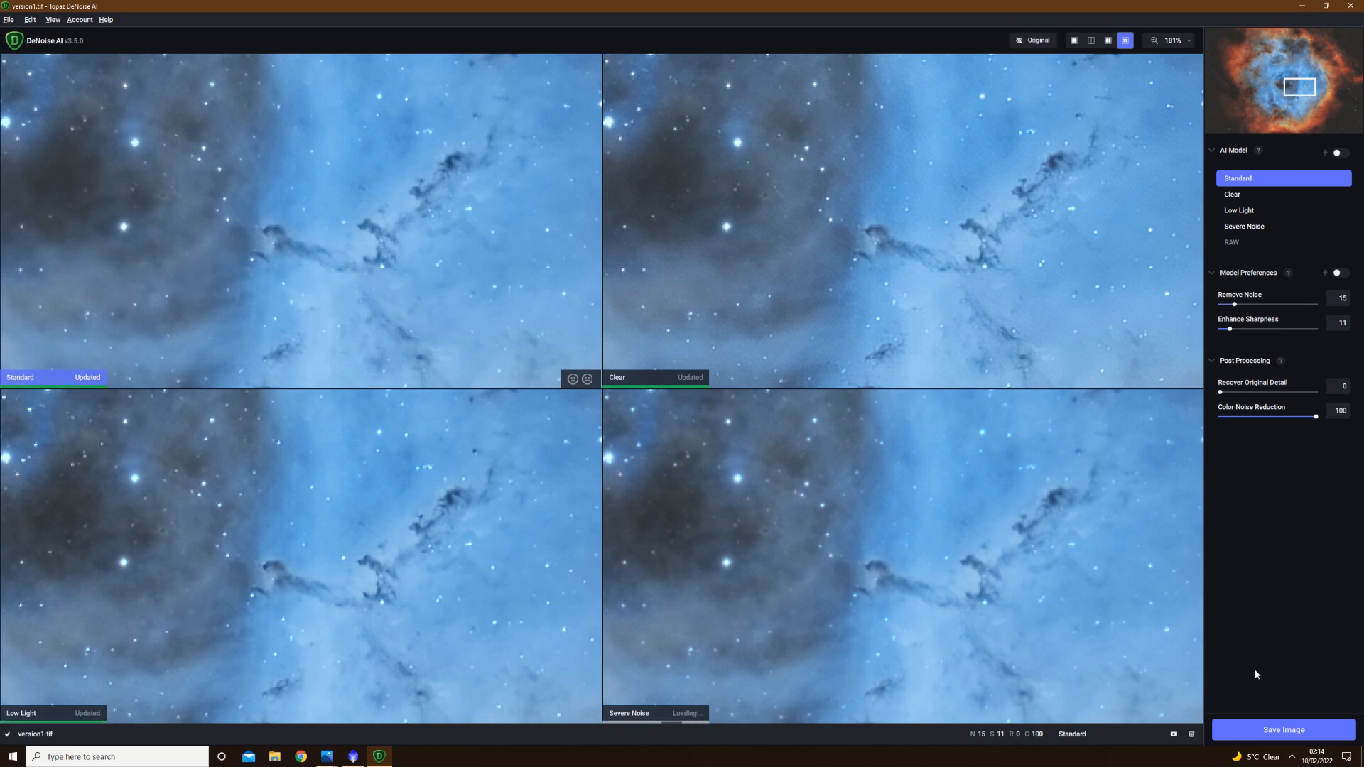
left_click(1295, 731)
left_click(701, 460)
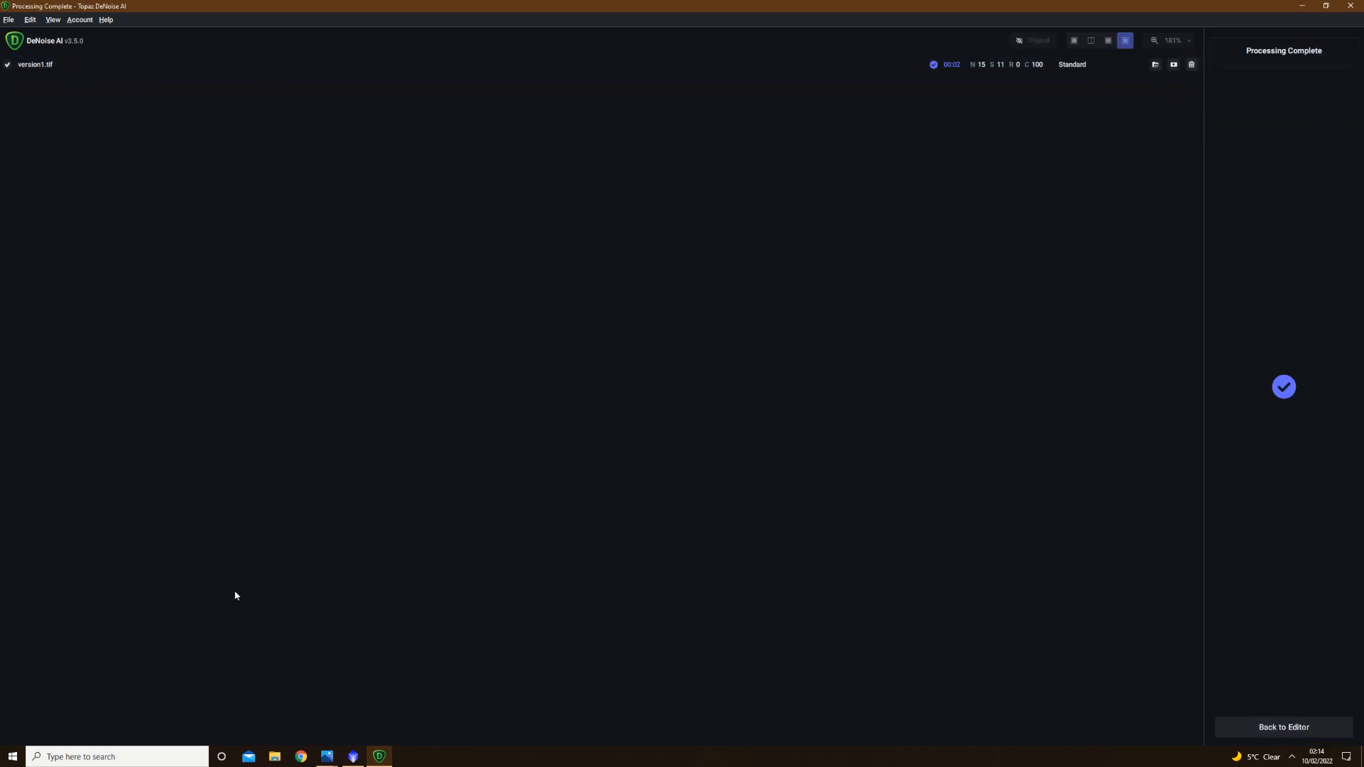
Launch Topaz Gigapixel AI and open version1-DeNoiseAI-standard from the desktop in it
left_click(131, 754)
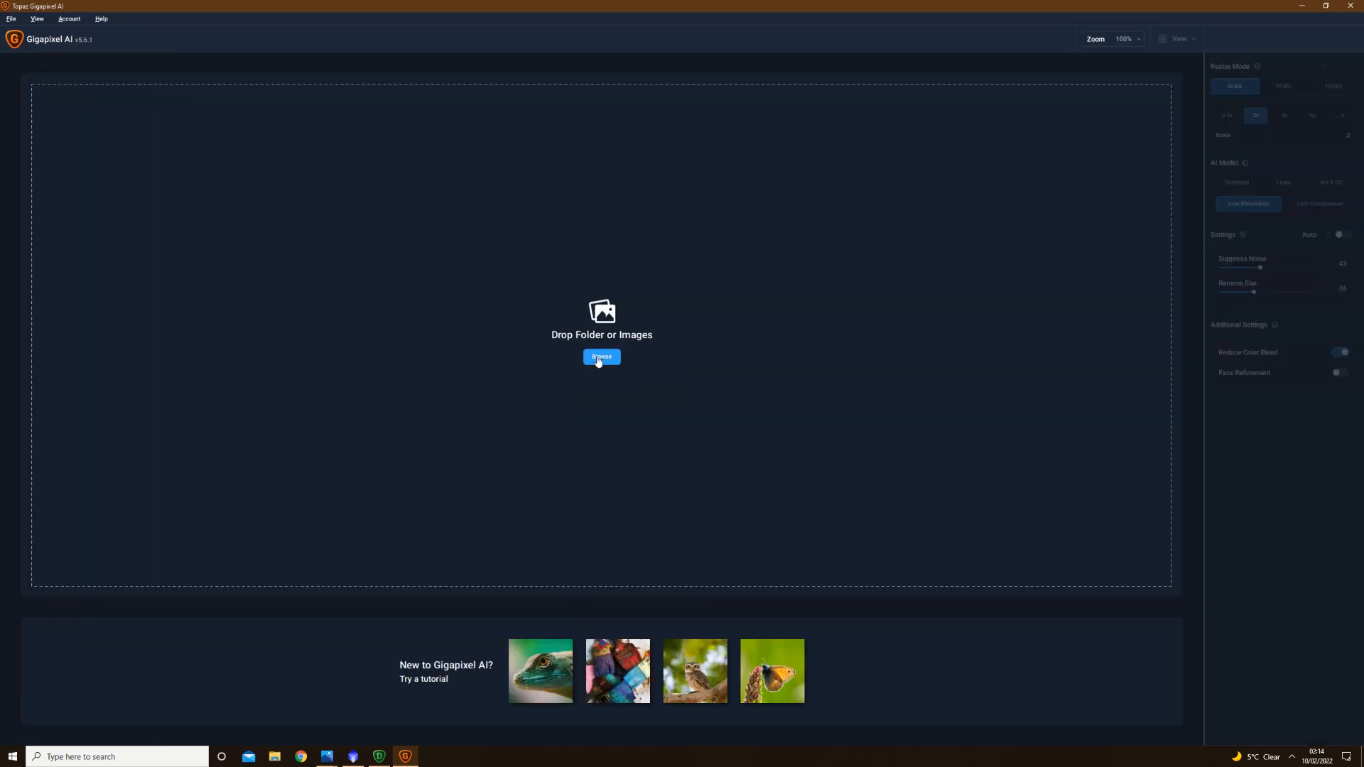
left_click(601, 357)
left_click(134, 75)
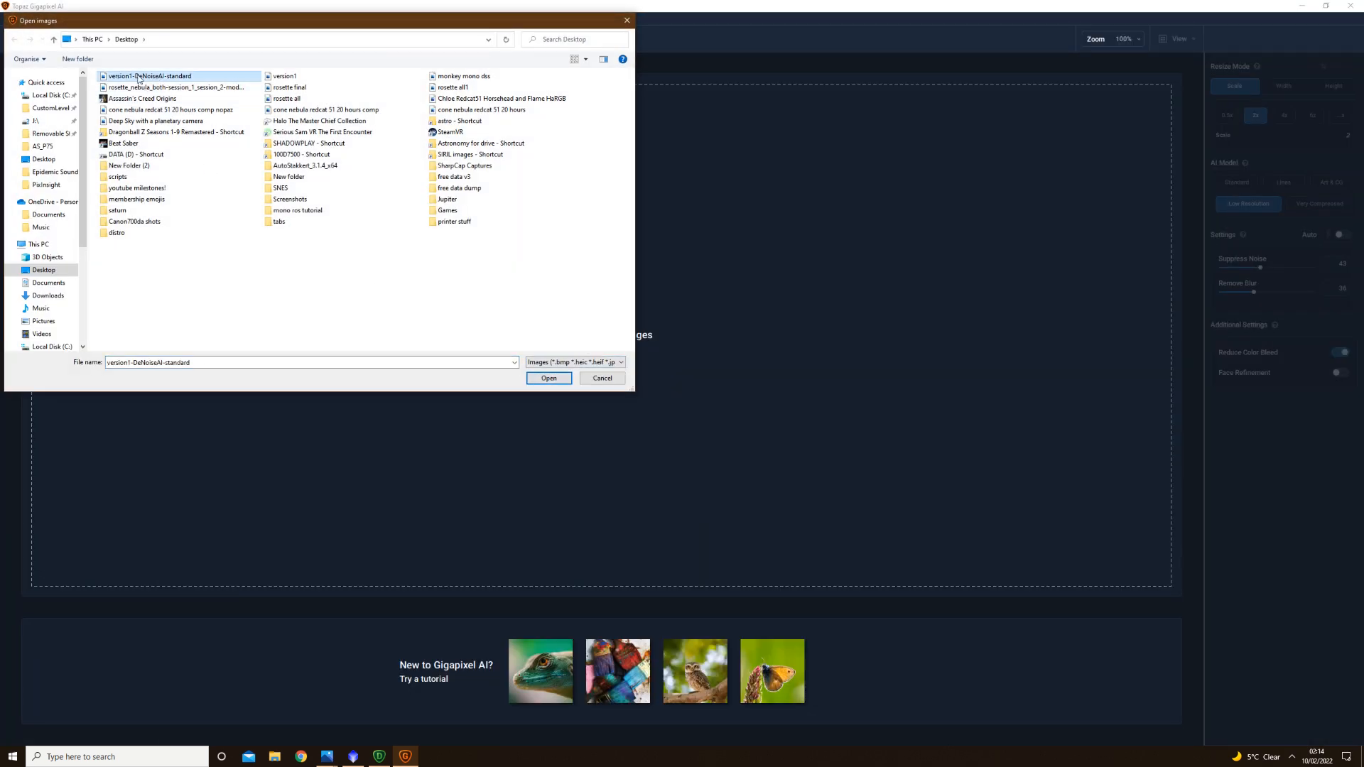
left_click(547, 378)
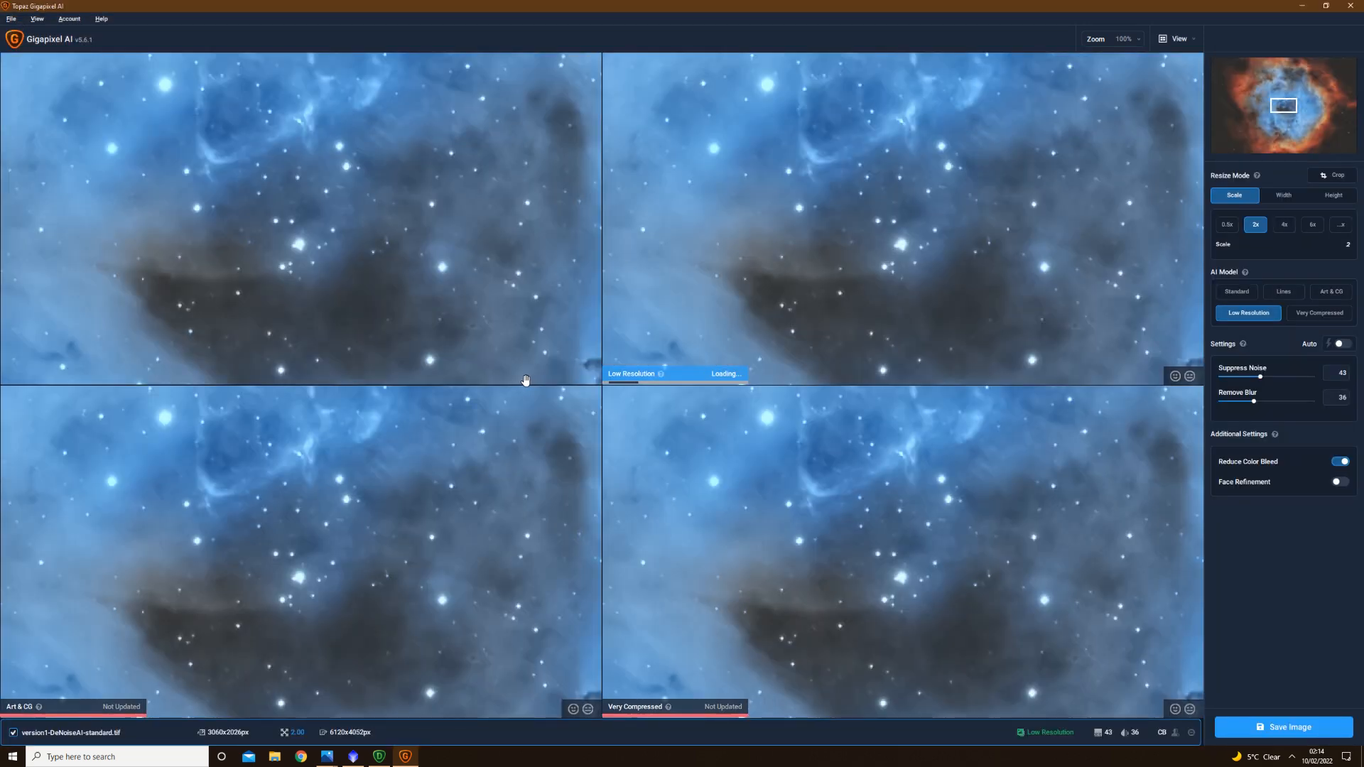
Compare the Low Resolution, Art & CG and Very Compressed previews at 2x scale across the nebula's core and dark structures
scroll(405, 306, "down", 3)
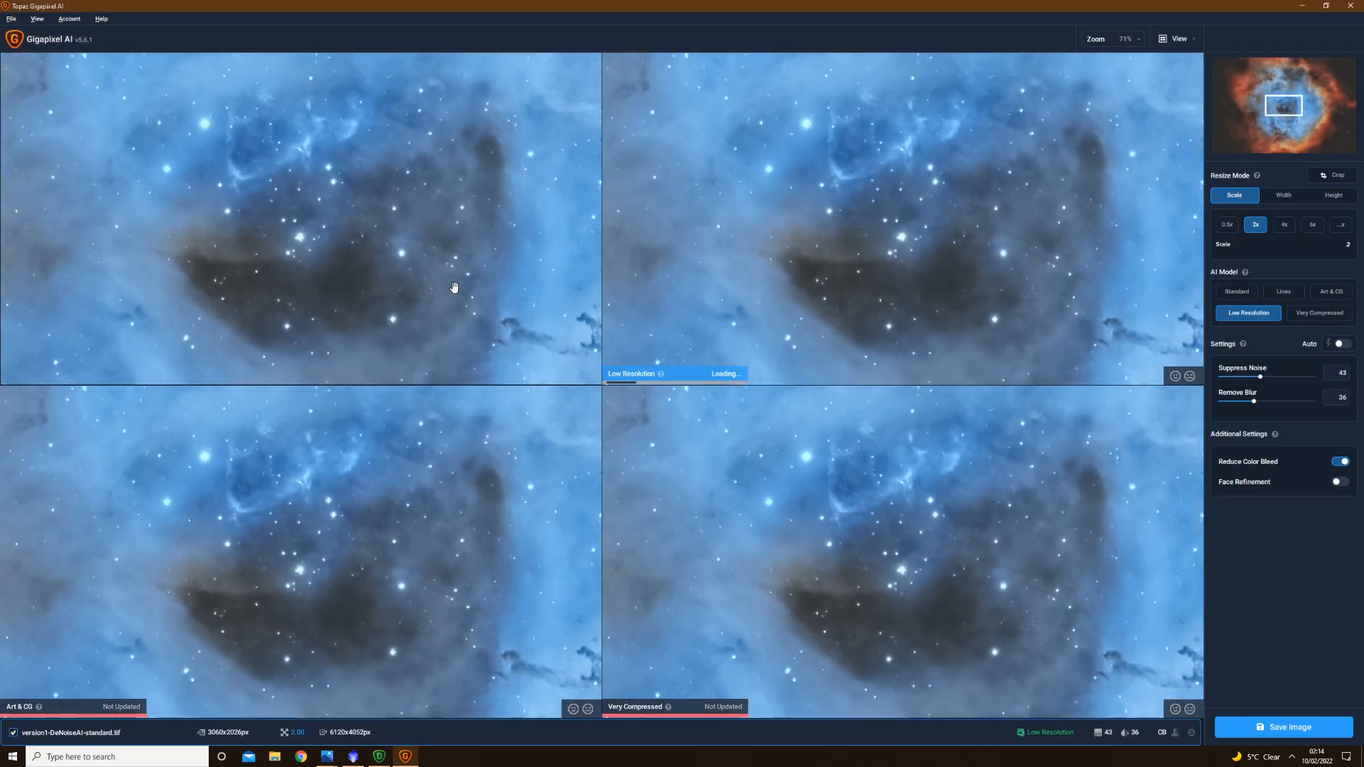
left_click_drag(405, 306, 272, 57)
scroll(392, 201, "down", 1)
left_click_drag(393, 201, 575, 96)
left_click_drag(312, 199, 559, 231)
left_click_drag(391, 96, 463, 314)
left_click_drag(443, 164, 422, 284)
left_click_drag(419, 128, 348, 248)
left_click_drag(539, 376, 263, 60)
left_click_drag(469, 291, 380, 249)
scroll(380, 249, "up", 3)
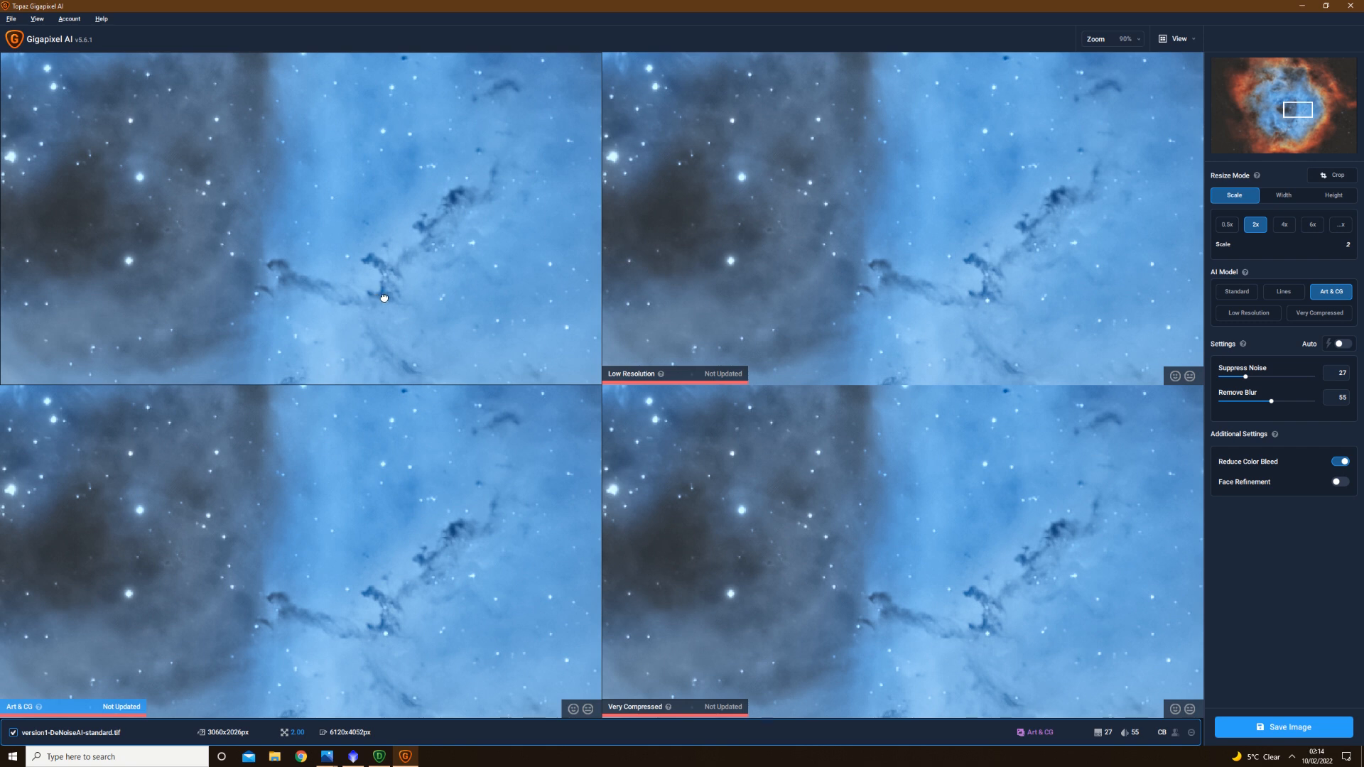
left_click_drag(384, 298, 391, 300)
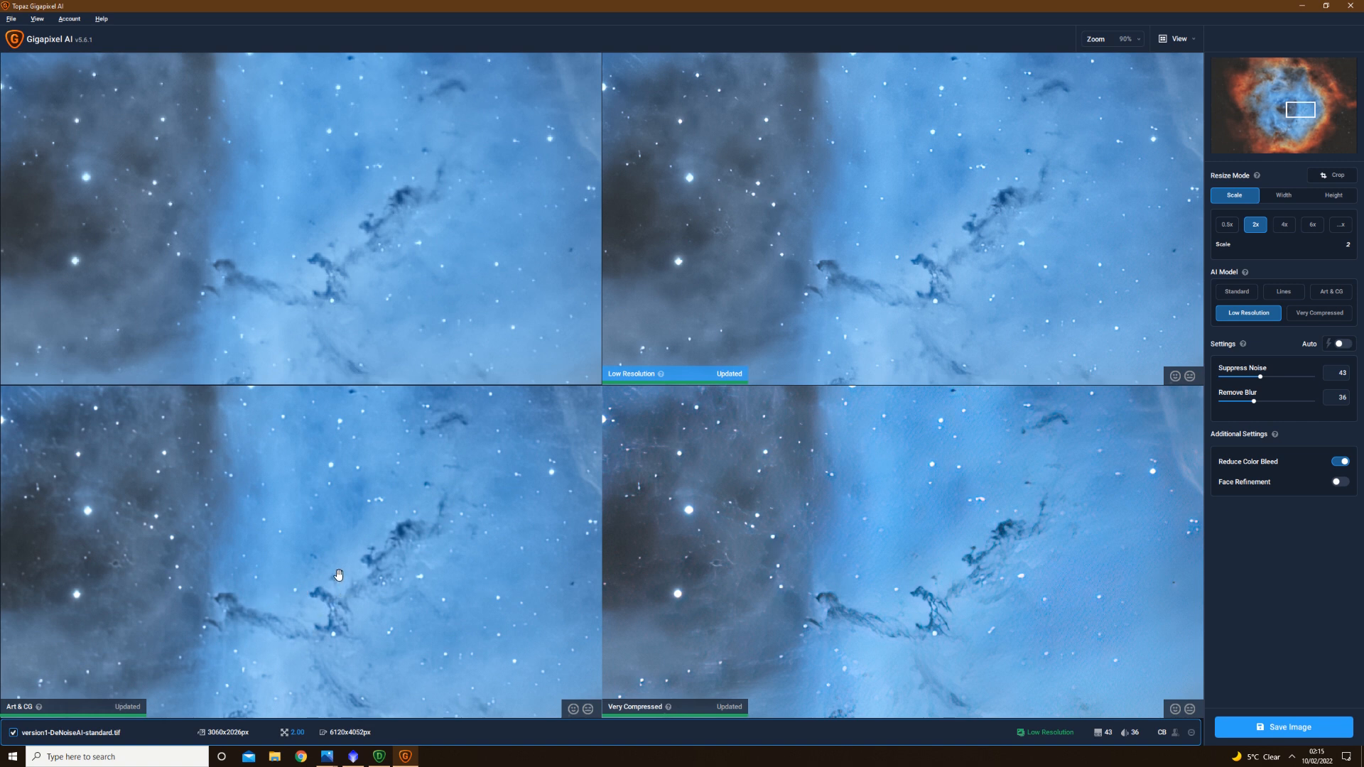
scroll(338, 575, "down", 3)
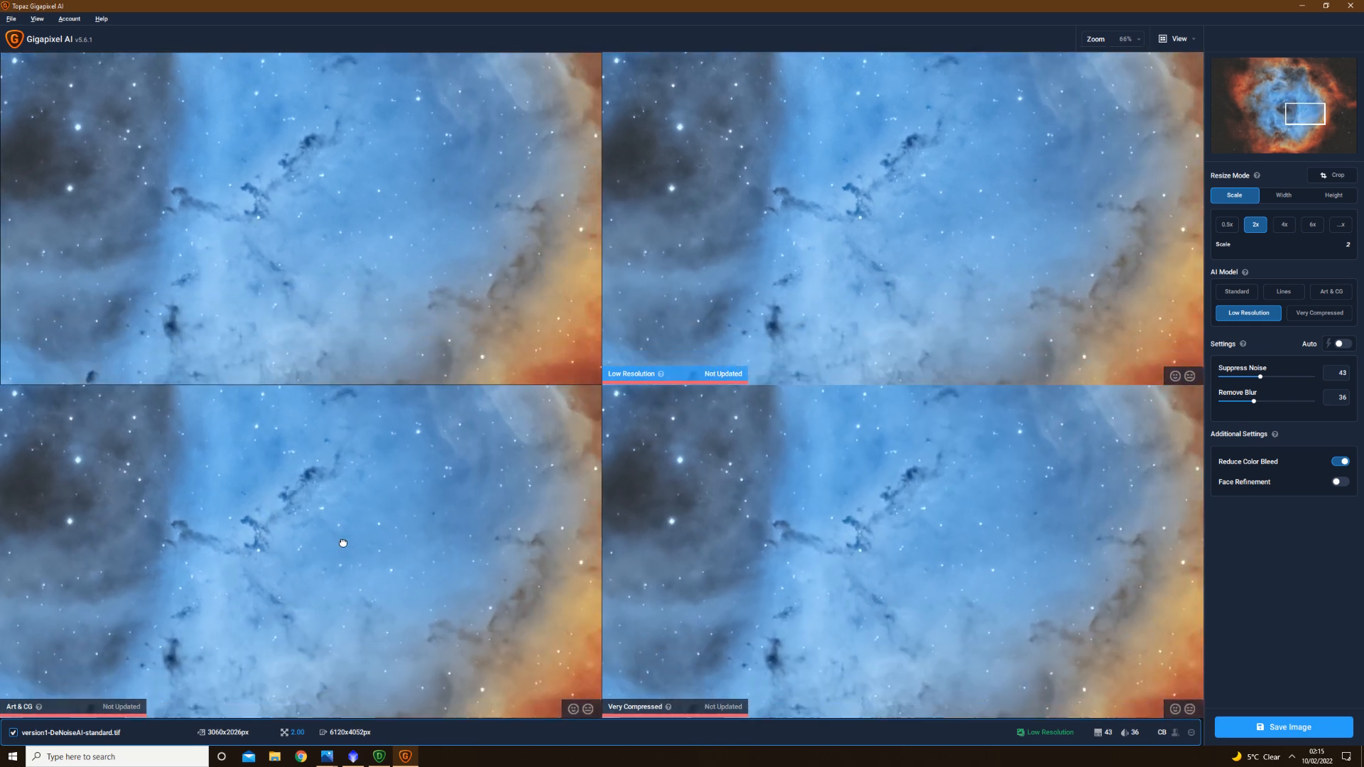
left_click_drag(343, 543, 436, 471)
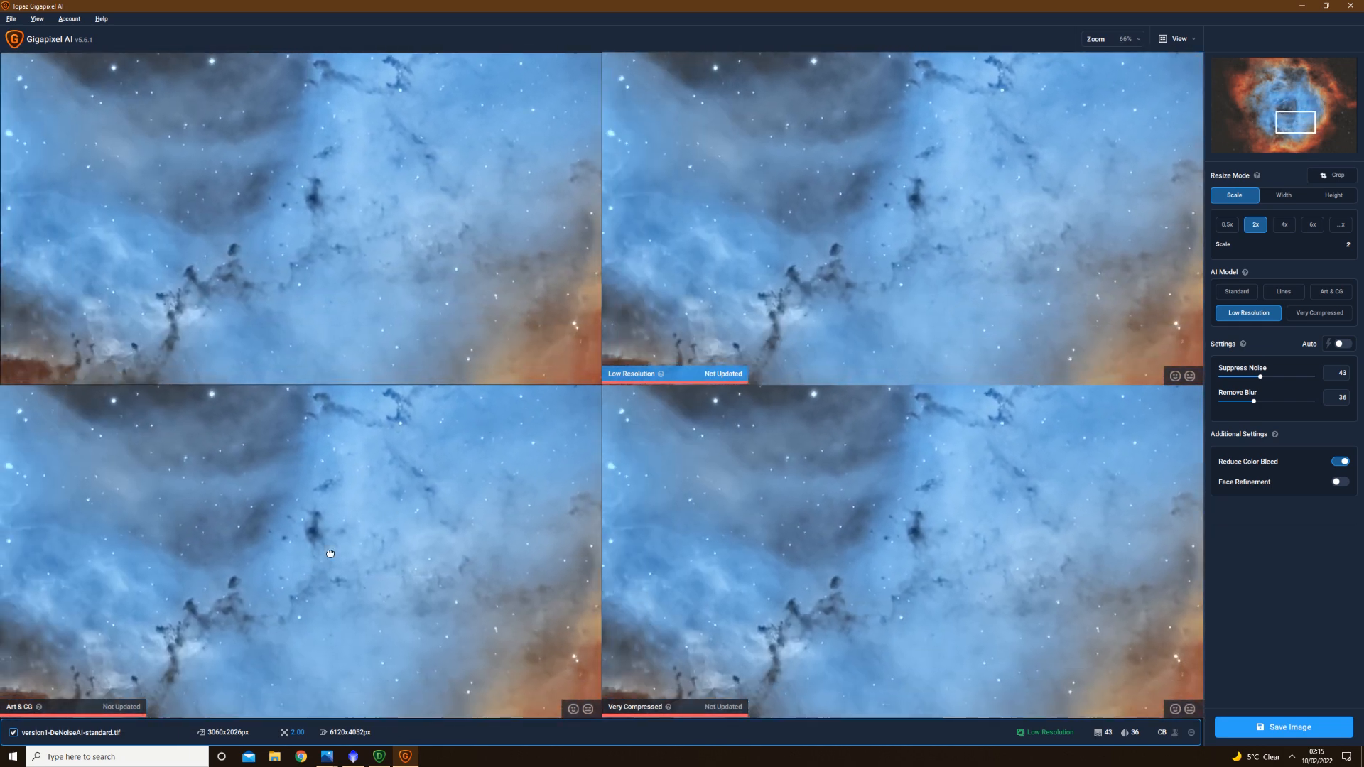
Choose the Art & CG model and save the image upscaled at 2x
left_click(338, 531)
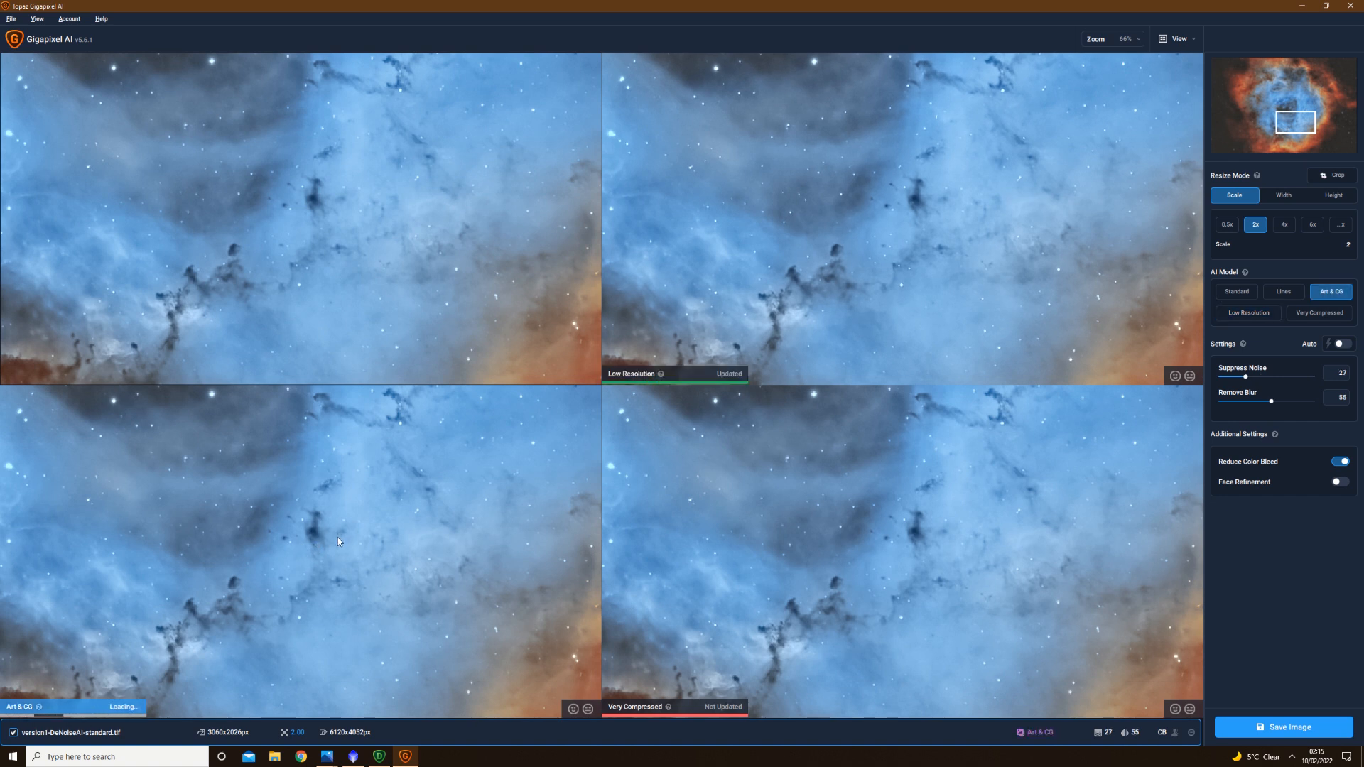
left_click(237, 570)
left_click(1279, 732)
left_click(813, 474)
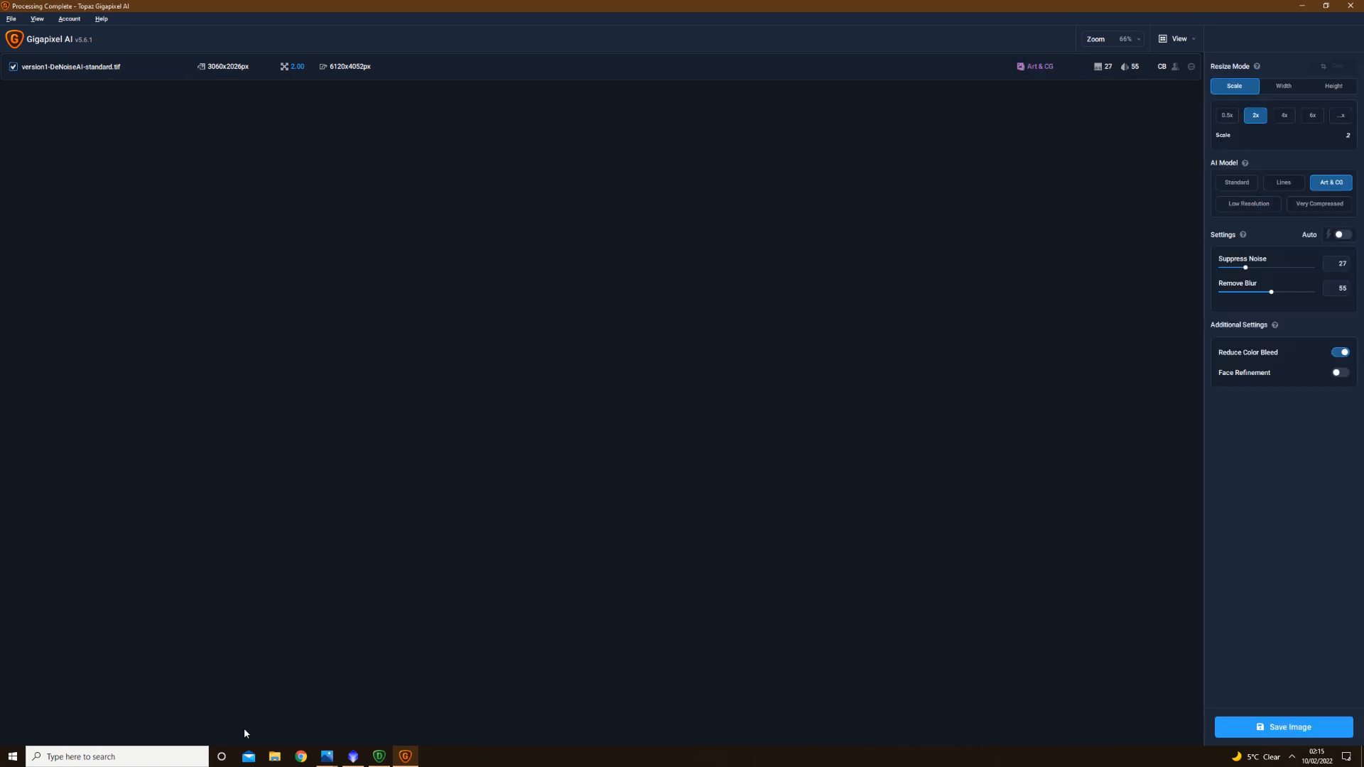
Switch to PixInsight and open version1-DeNoiseAI-standard-art-scale-2_00x-gigapixel from the desktop, placing its window beside the original image
left_click(353, 756)
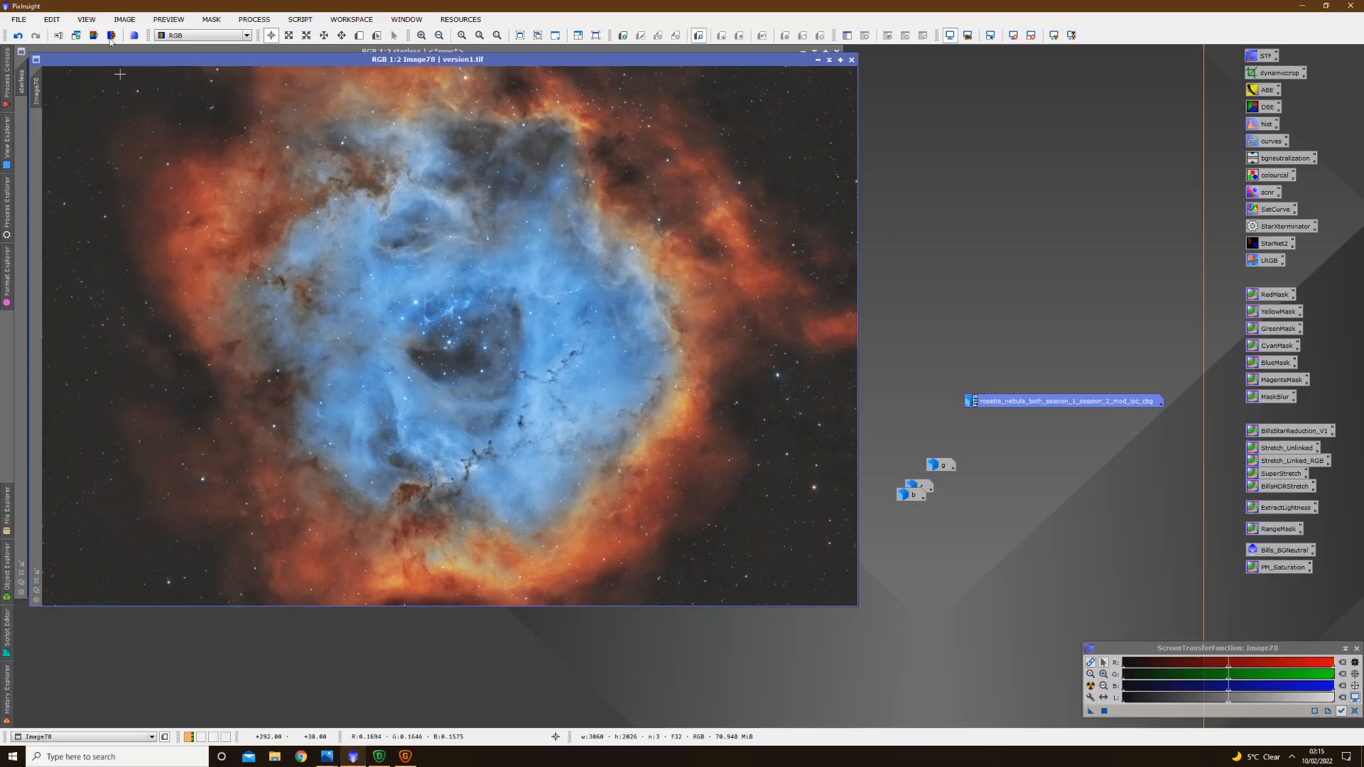
left_click(19, 19)
left_click(32, 40)
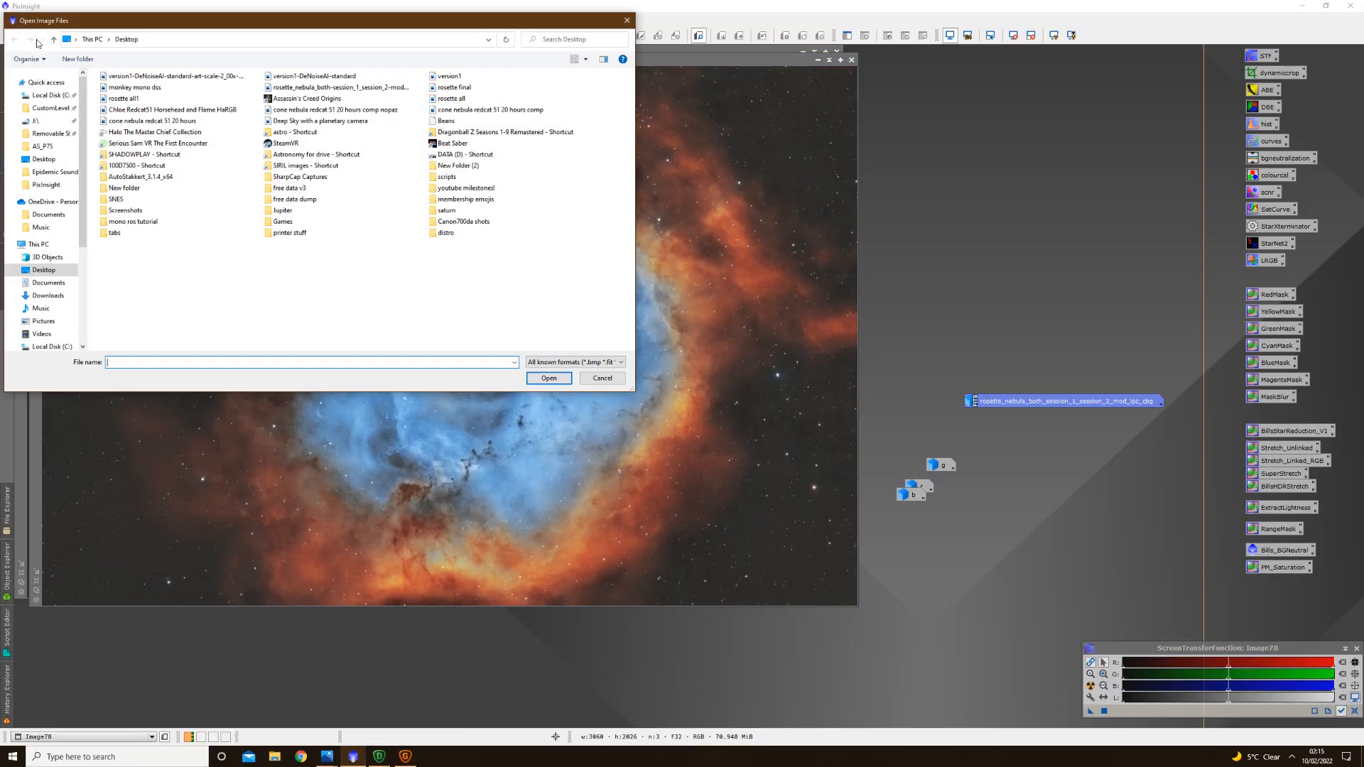
left_click(156, 76)
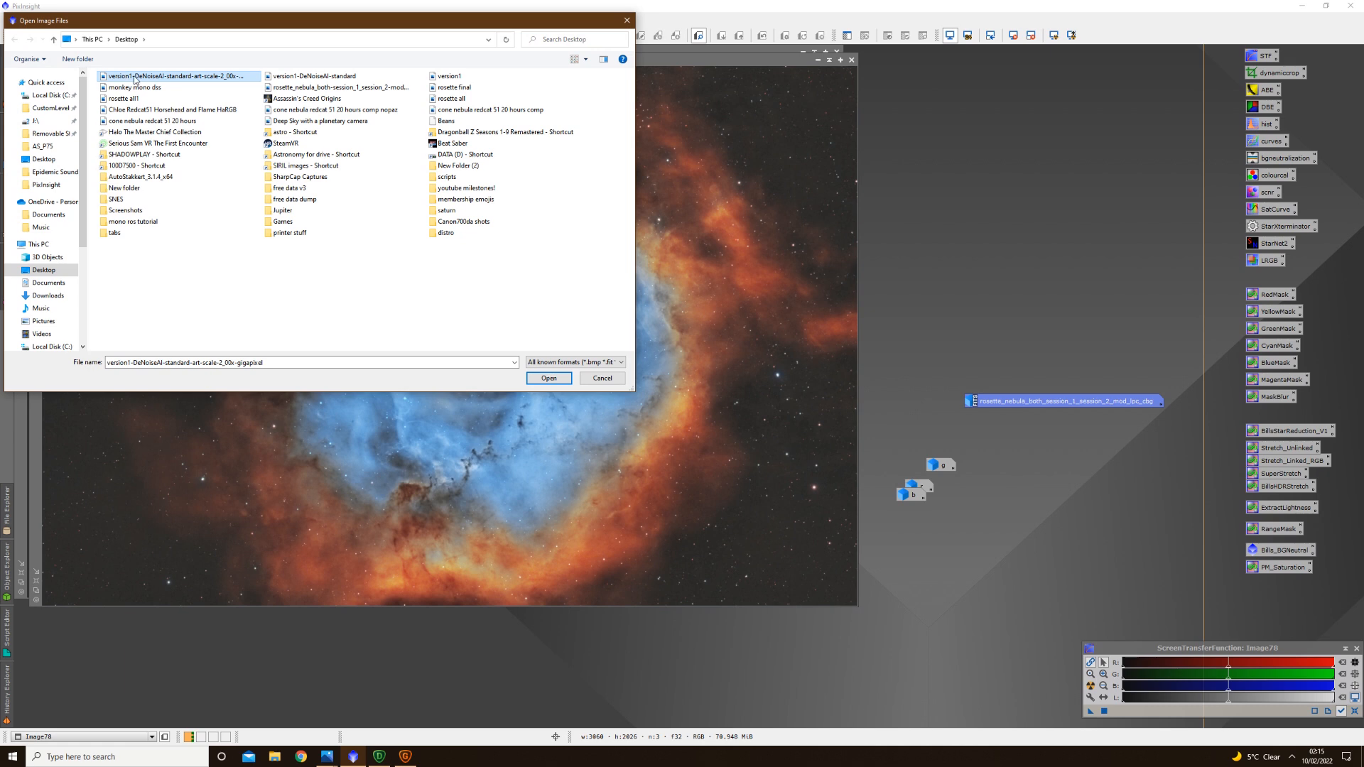
left_click(548, 378)
left_click_drag(579, 289, 805, 133)
Rename the Gigapixel image's identifier to ai and the version1.tif image's identifier to noai
right_click(680, 228)
left_click(748, 271)
type("ai")
left_click(750, 393)
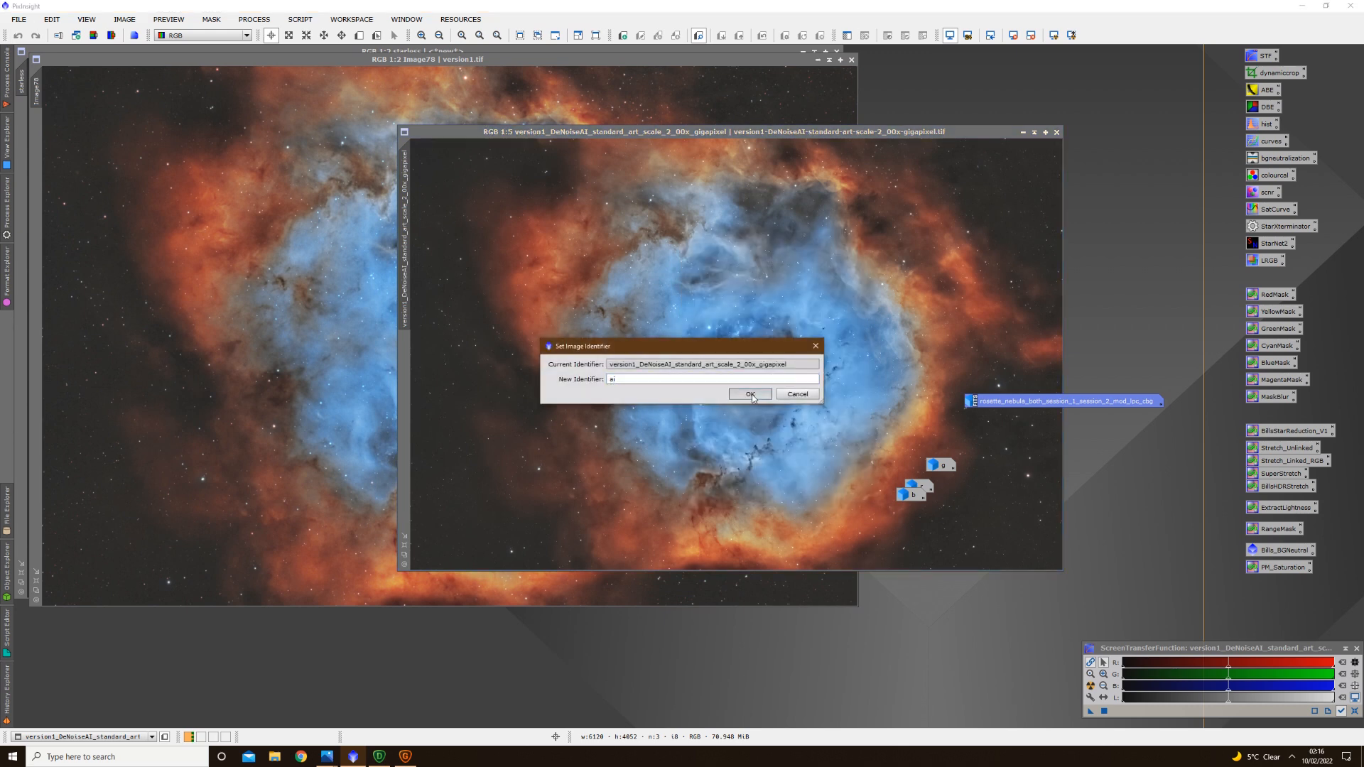
right_click(322, 304)
left_click(398, 347)
type("noai")
left_click(749, 393)
left_click(922, 264)
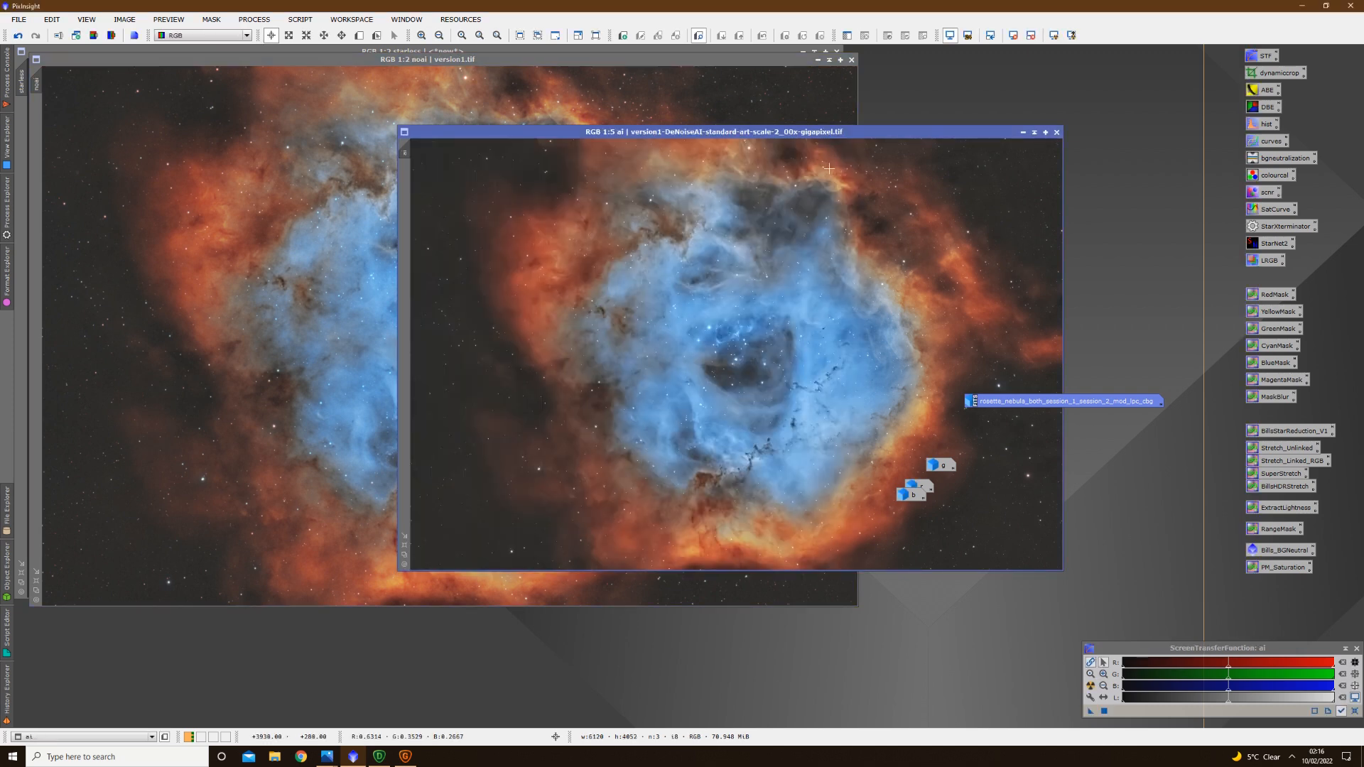
Compare the ai and noai images side by side around the nebula's core at matching magnification
left_click_drag(856, 132, 850, 114)
scroll(713, 351, "up", 4)
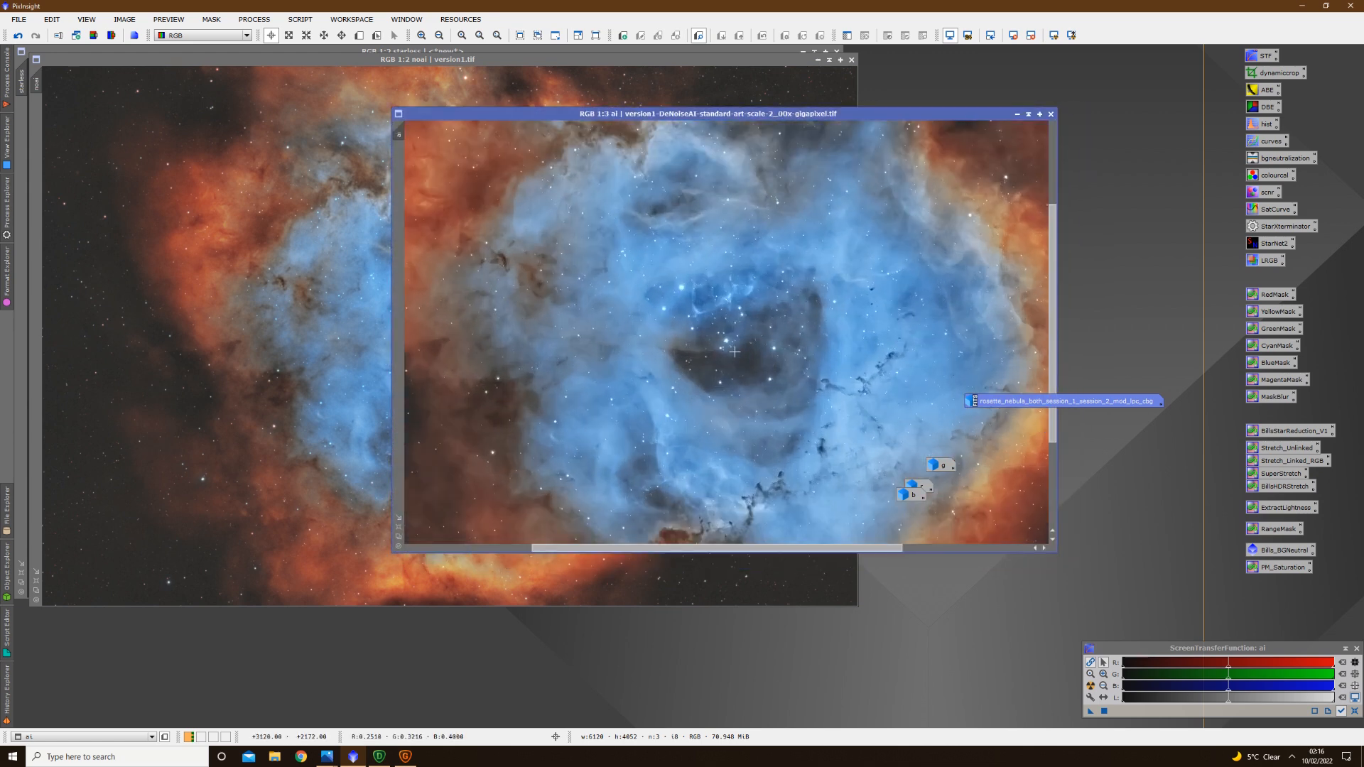
scroll(723, 424, "down", 1)
left_click_drag(732, 548, 824, 549)
left_click(362, 334)
scroll(534, 417, "up", 3)
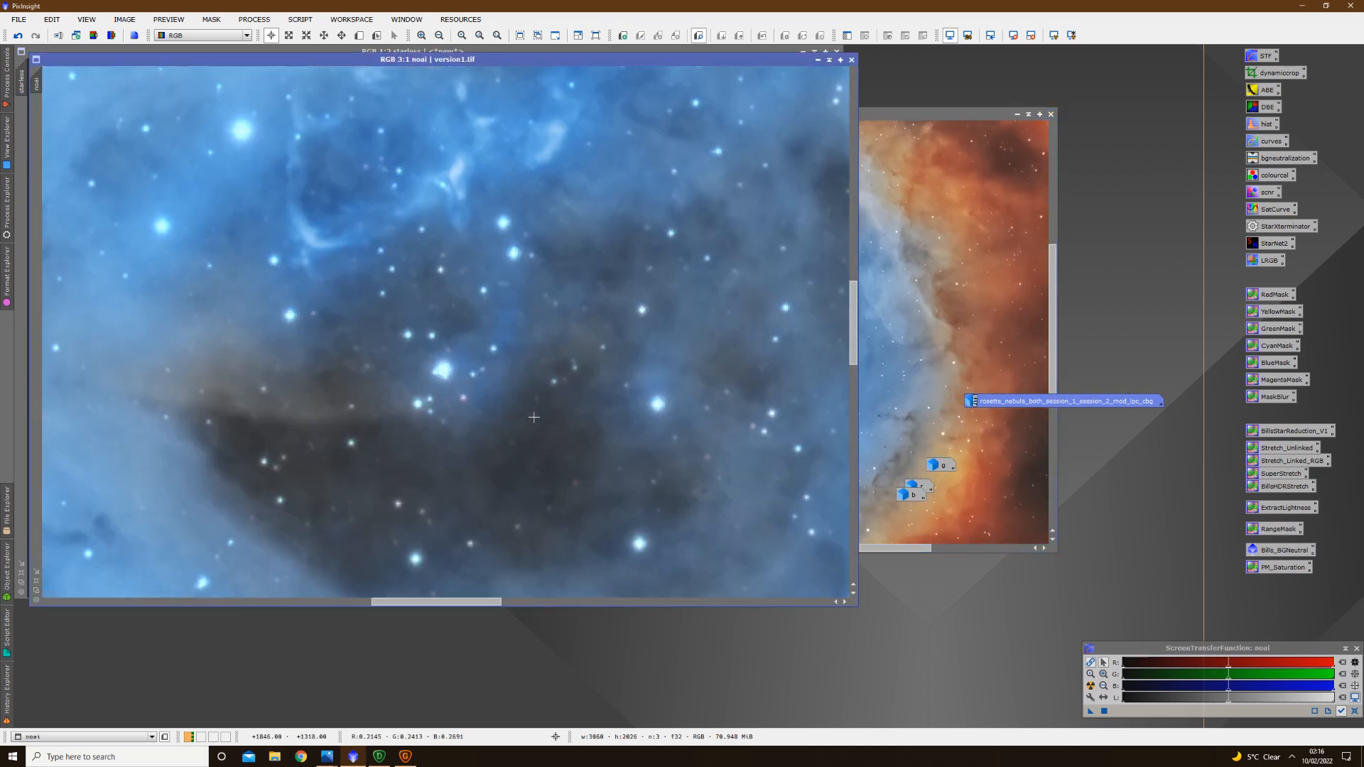
scroll(534, 416, "down", 2)
left_click_drag(523, 602, 579, 604)
left_click(878, 374)
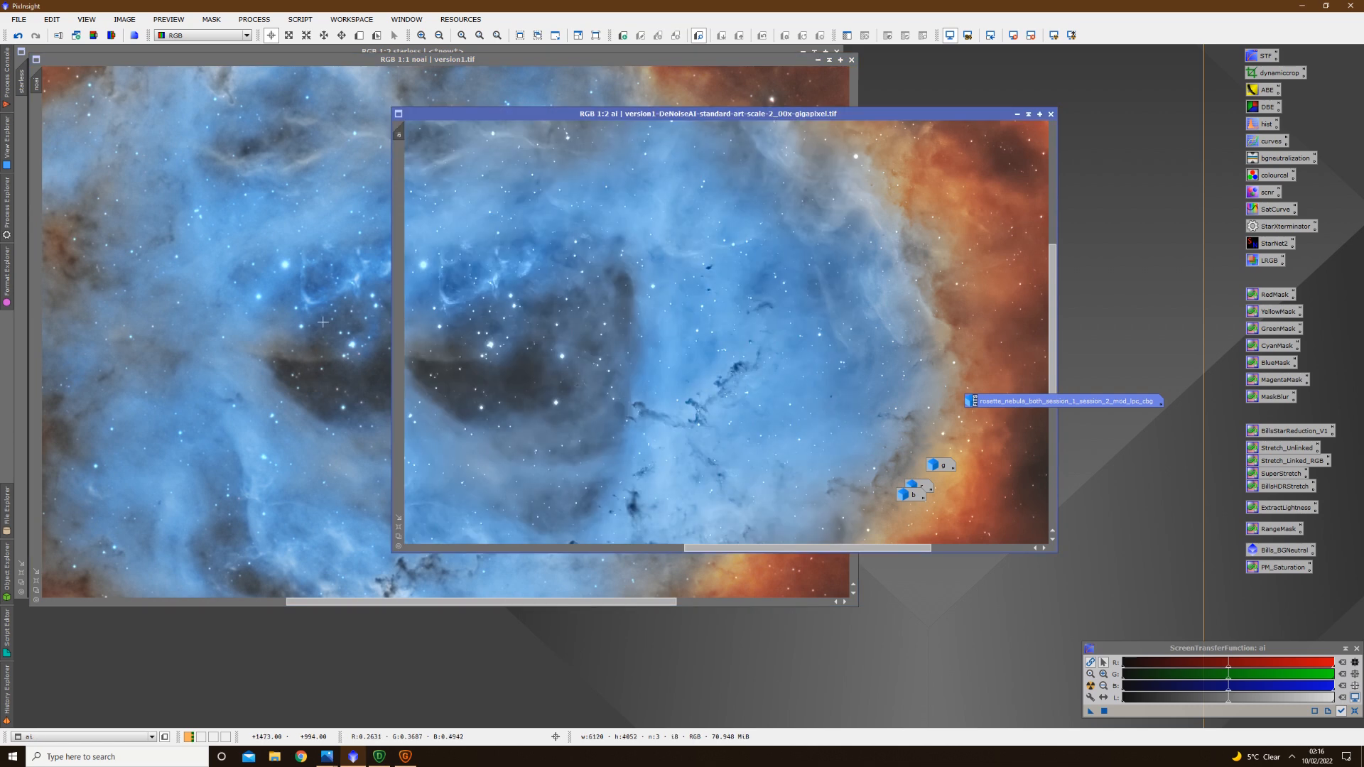
left_click_drag(637, 114, 809, 94)
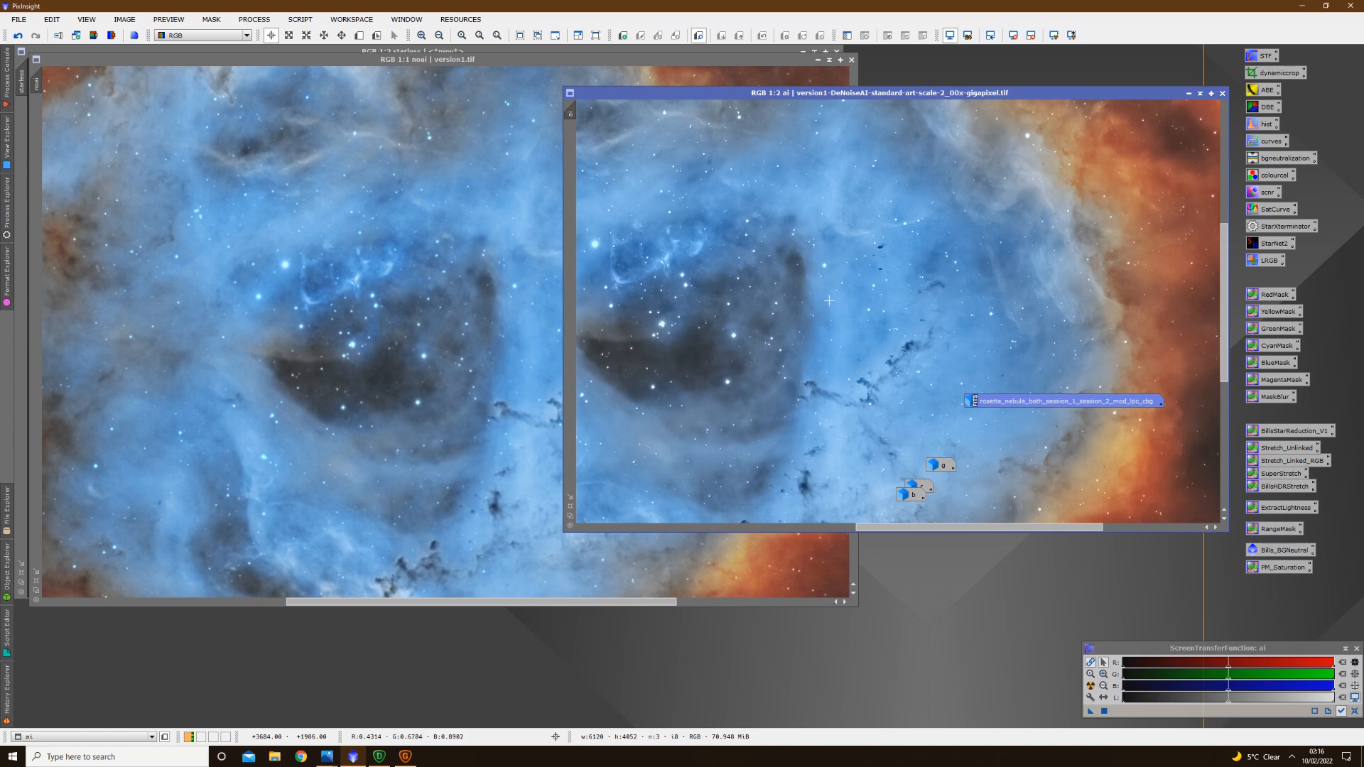
Resample the ai image to 50% of its size with the aspect ratio preserved, and close the Resample process
left_click(272, 21)
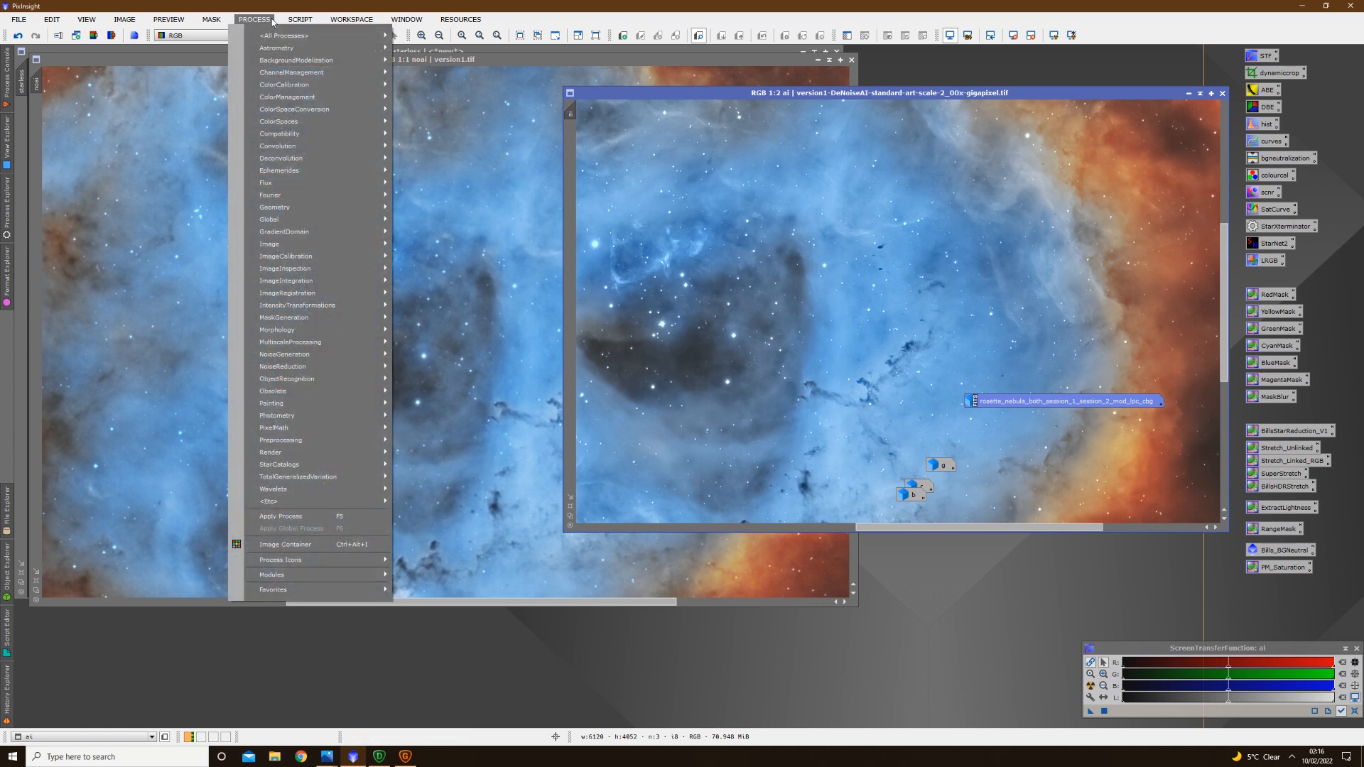
mouse_move(317, 208)
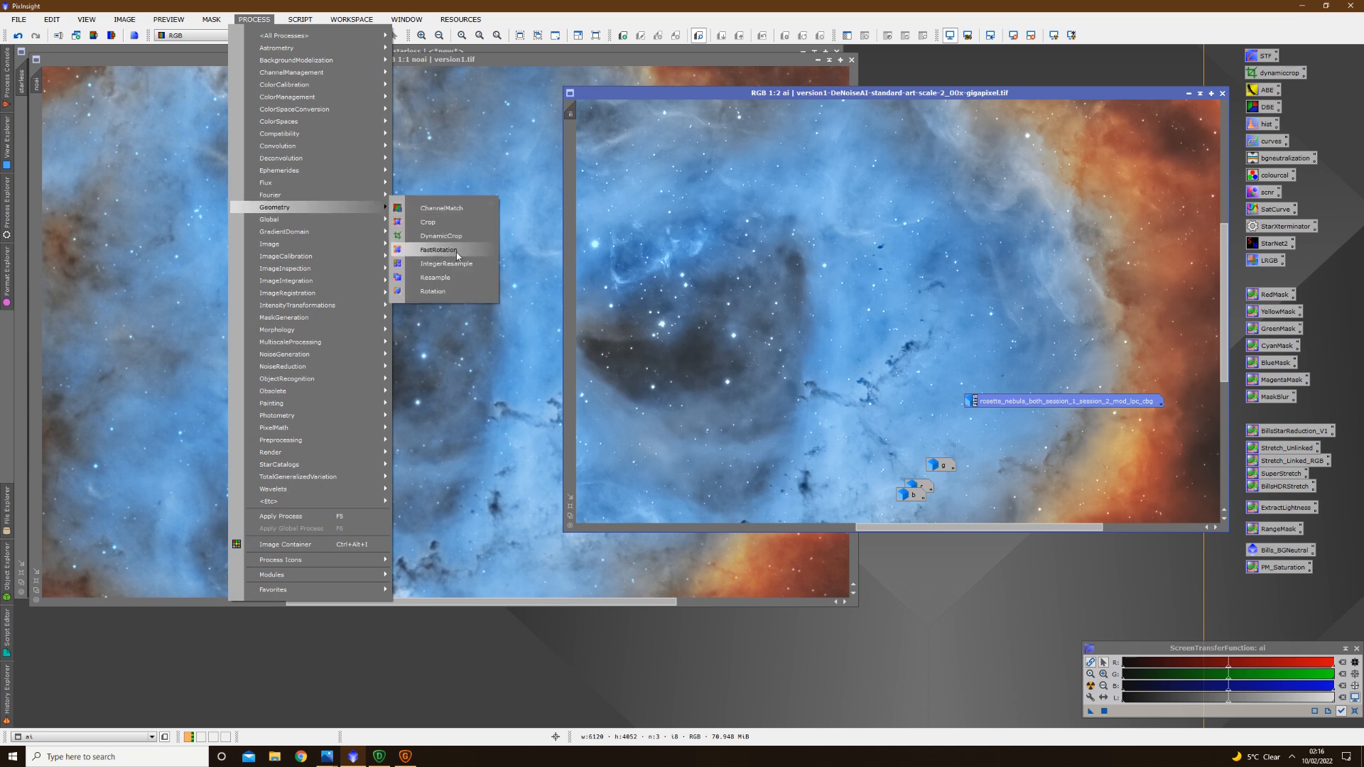
left_click(453, 278)
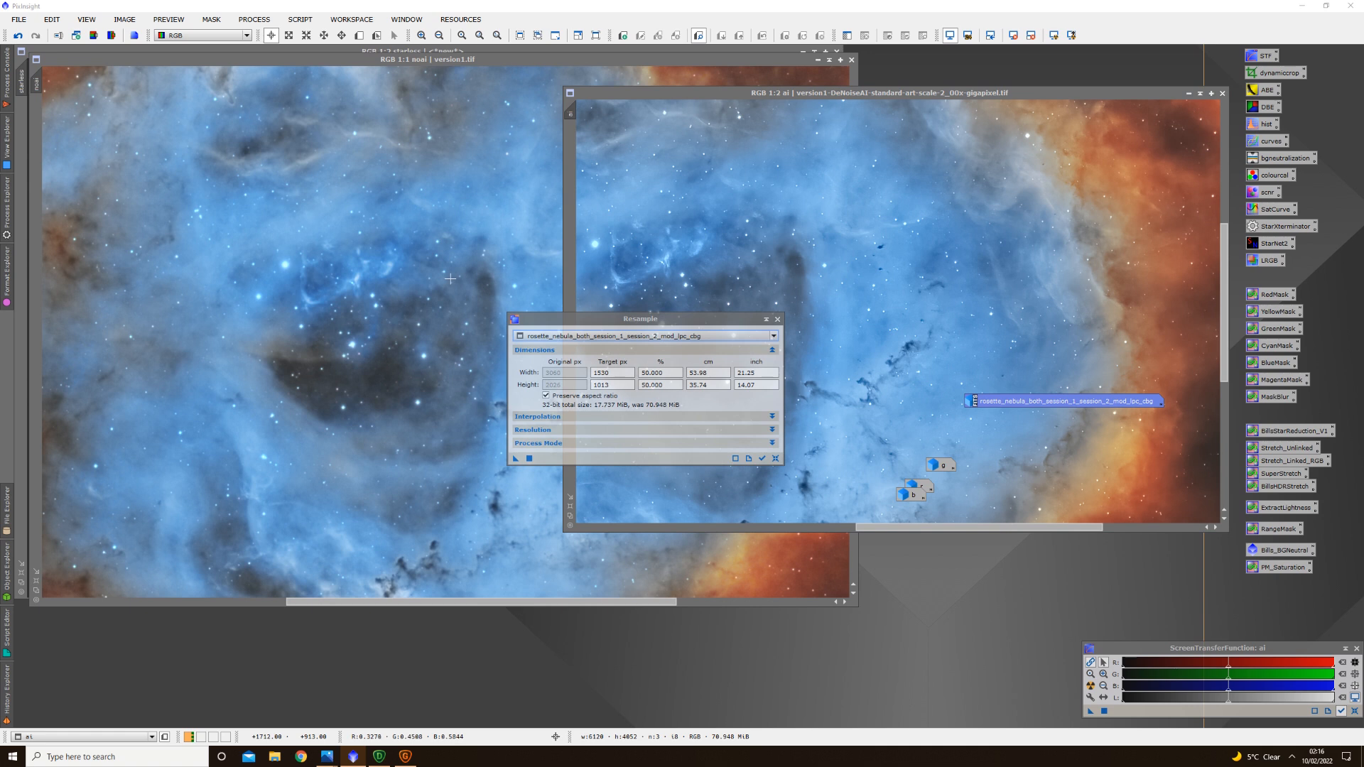
left_click(669, 337)
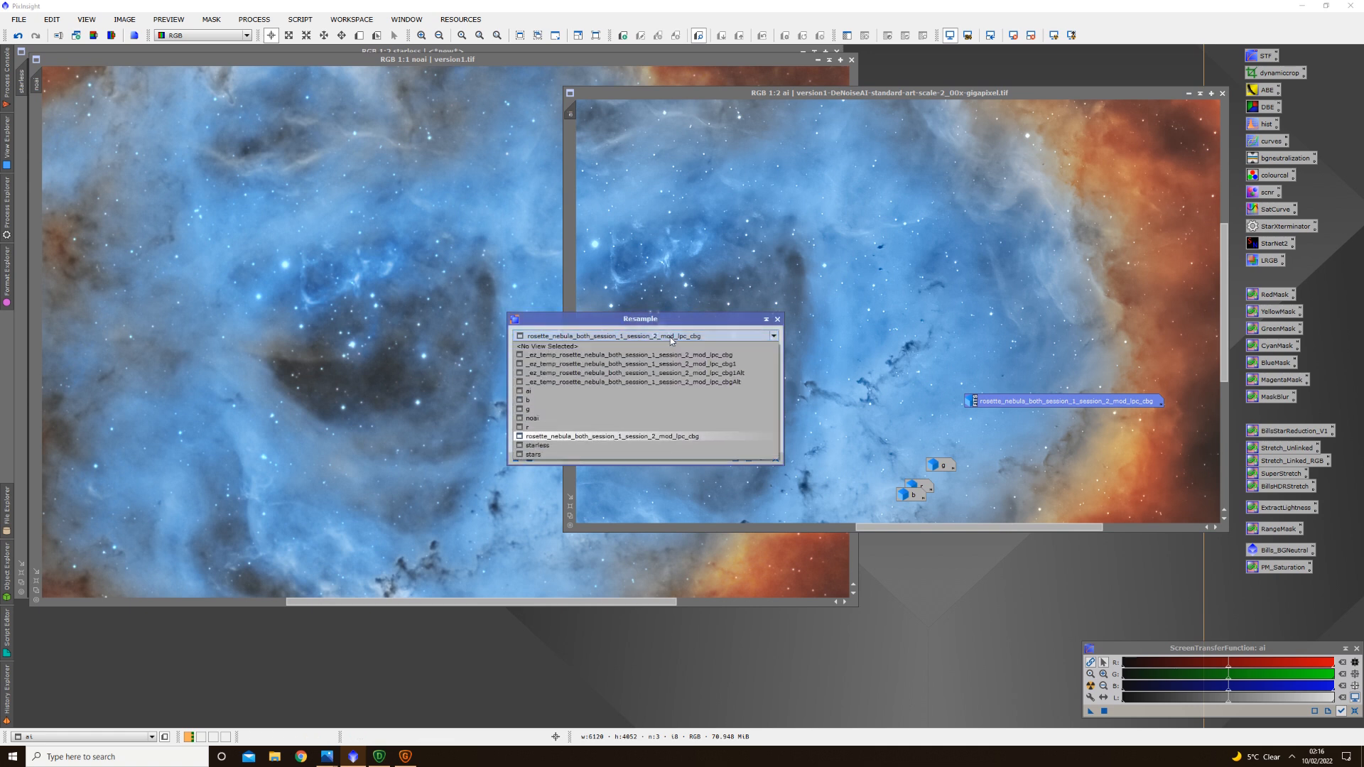
left_click(535, 392)
left_click(529, 458)
left_click(777, 319)
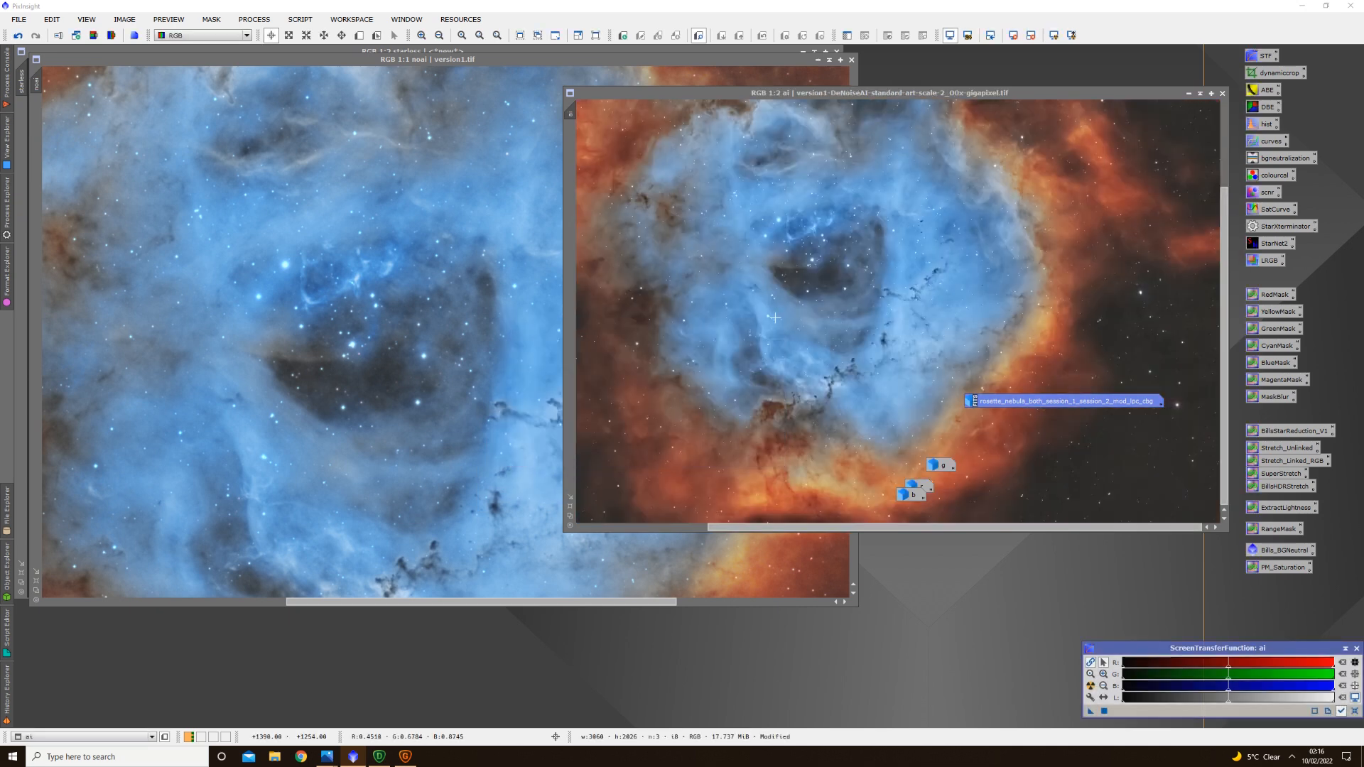
Blend the two versions into a new image with the PixelMath expression ai*0.75+noai*0.25
scroll(775, 317, "up", 2)
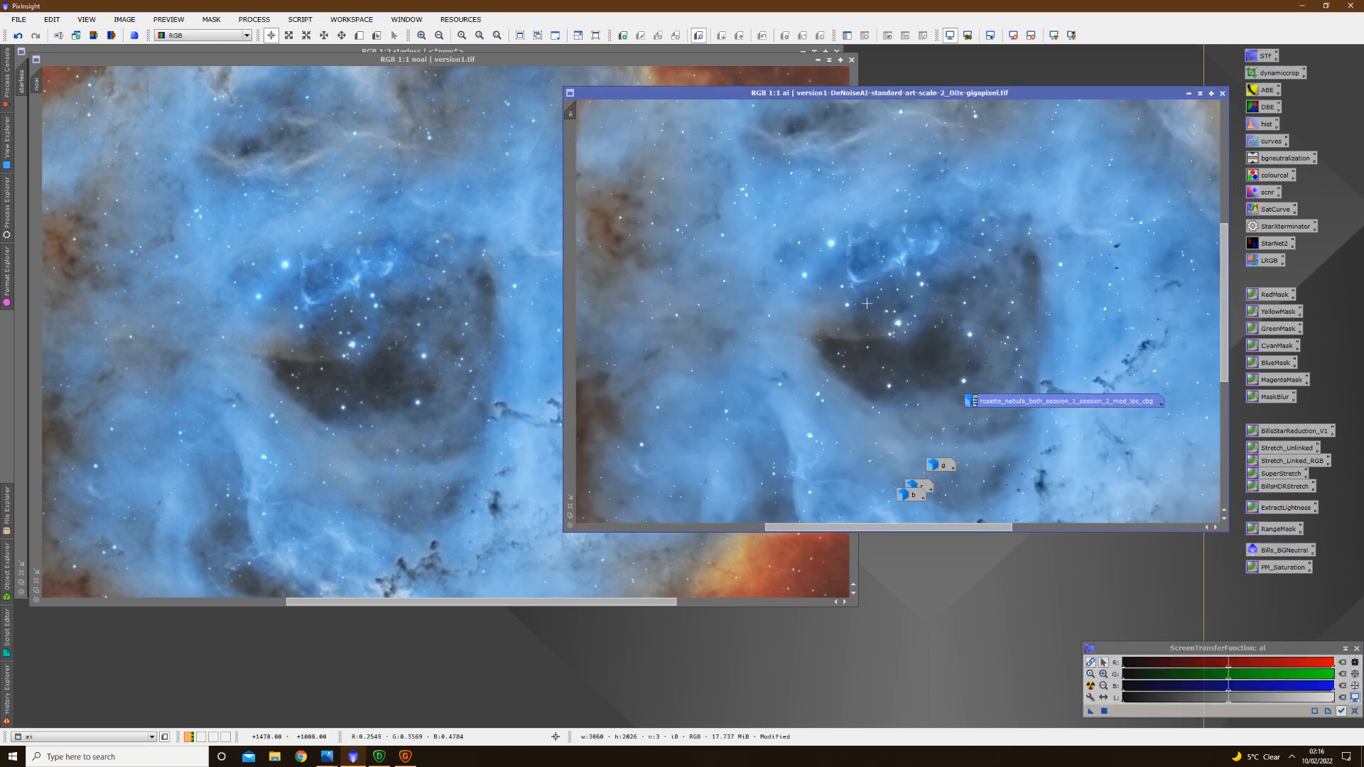
left_click_drag(801, 92, 656, 91)
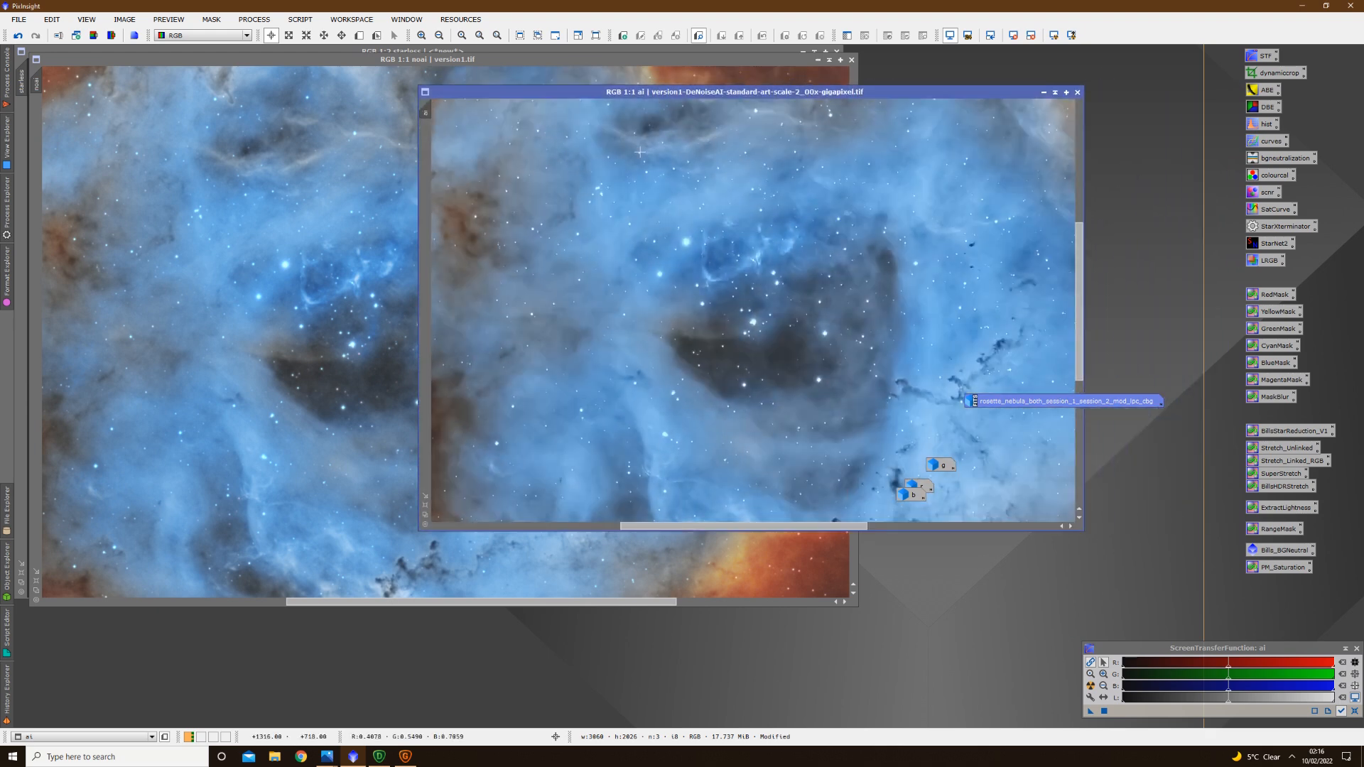
left_click(450, 387)
left_click(909, 341)
left_click(254, 19)
mouse_move(330, 429)
left_click(440, 429)
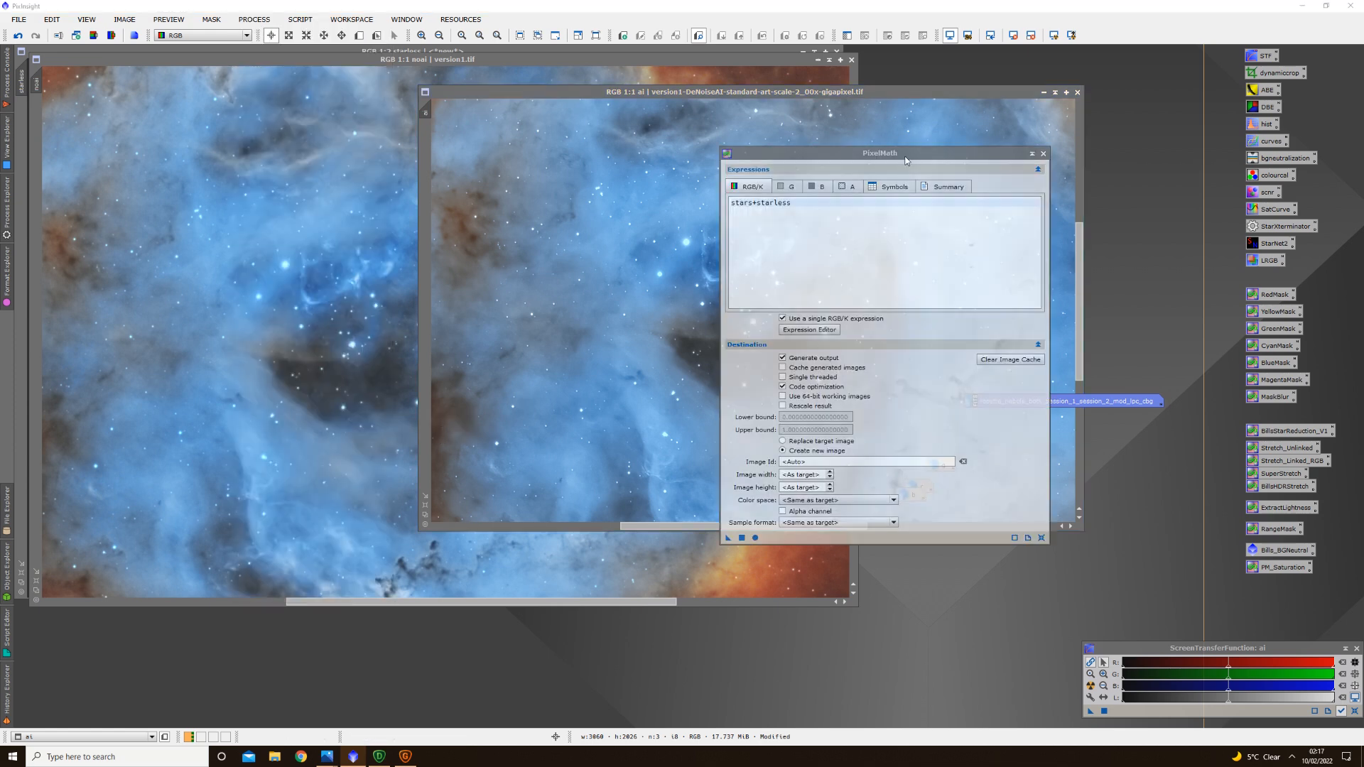
left_click_drag(905, 159, 706, 146)
key("ctrl+a")
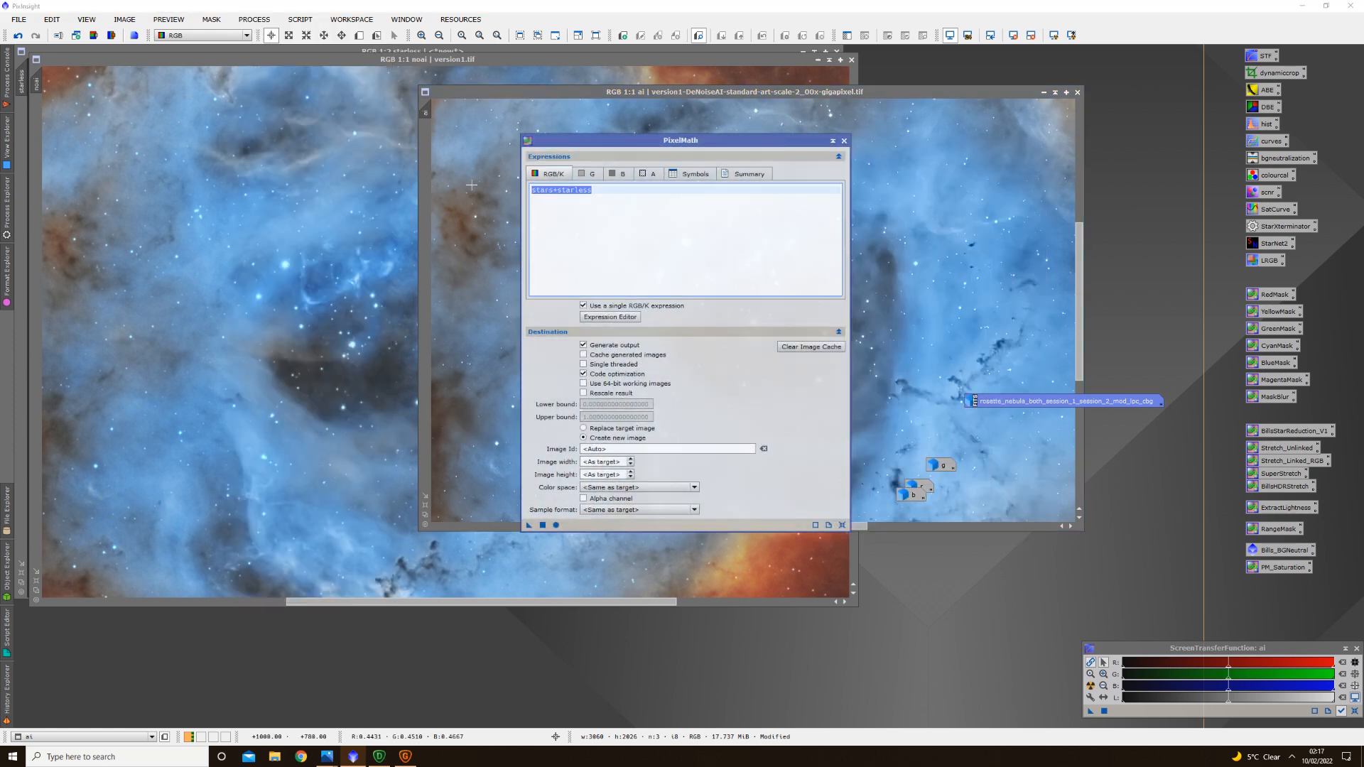
key("Delete")
left_click(541, 525)
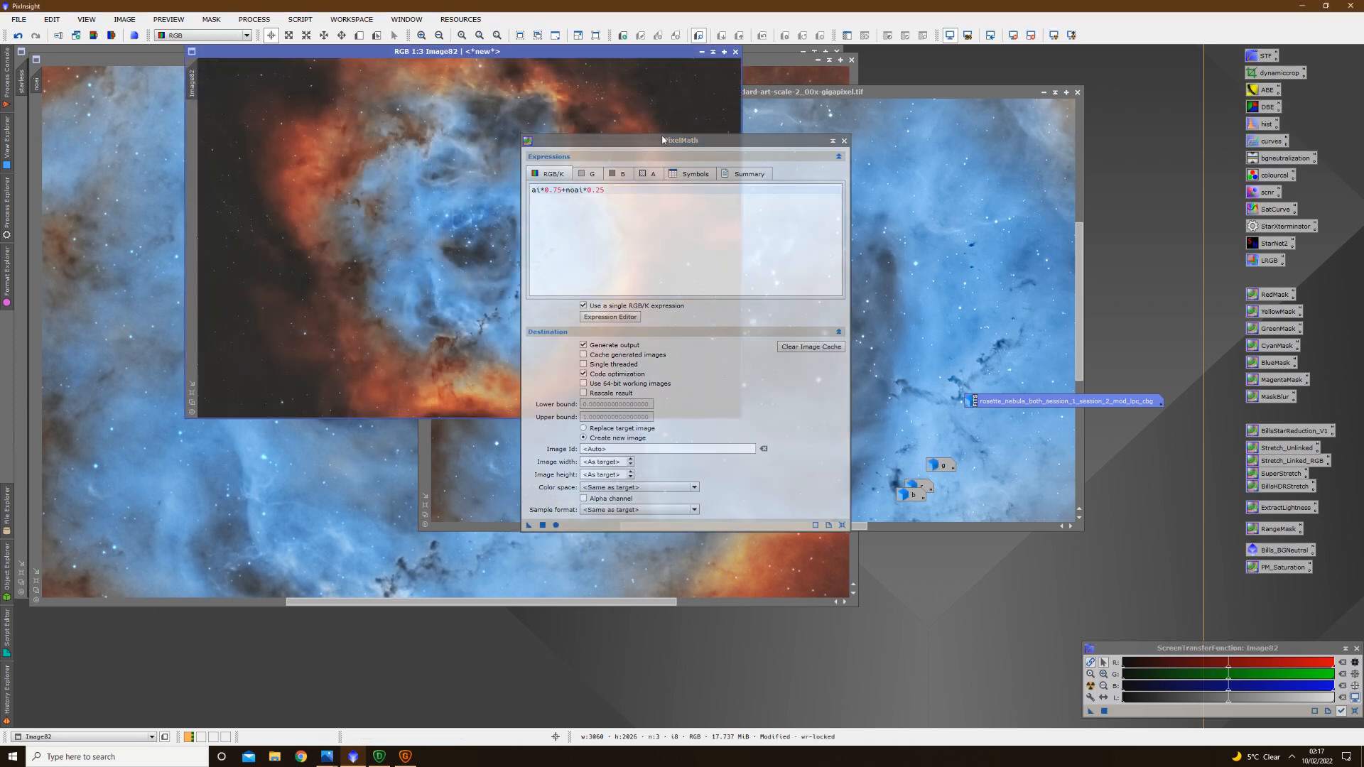
left_click(843, 141)
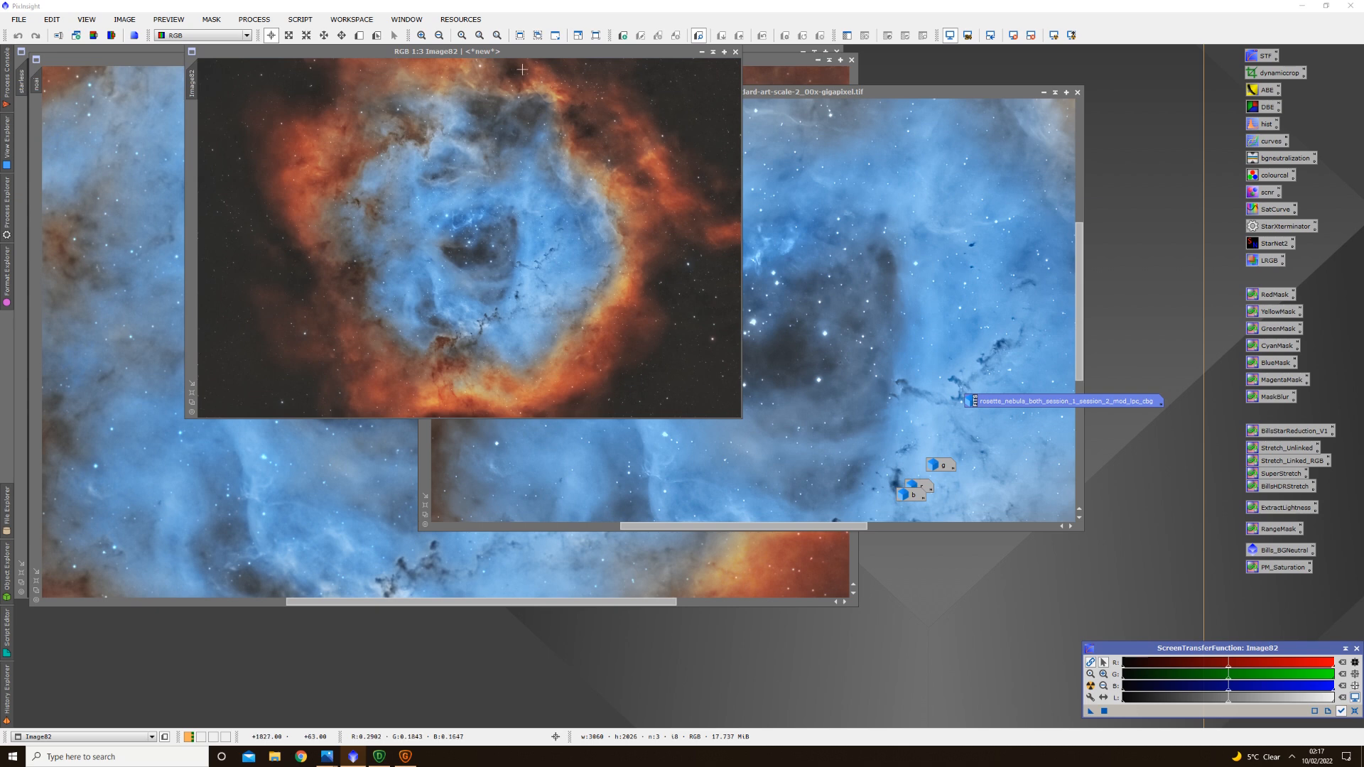
Compare the blended image with noai at 2:1 over the stars and dark structures beside the nebula's core
left_click_drag(463, 51, 533, 163)
scroll(533, 399, "up", 3)
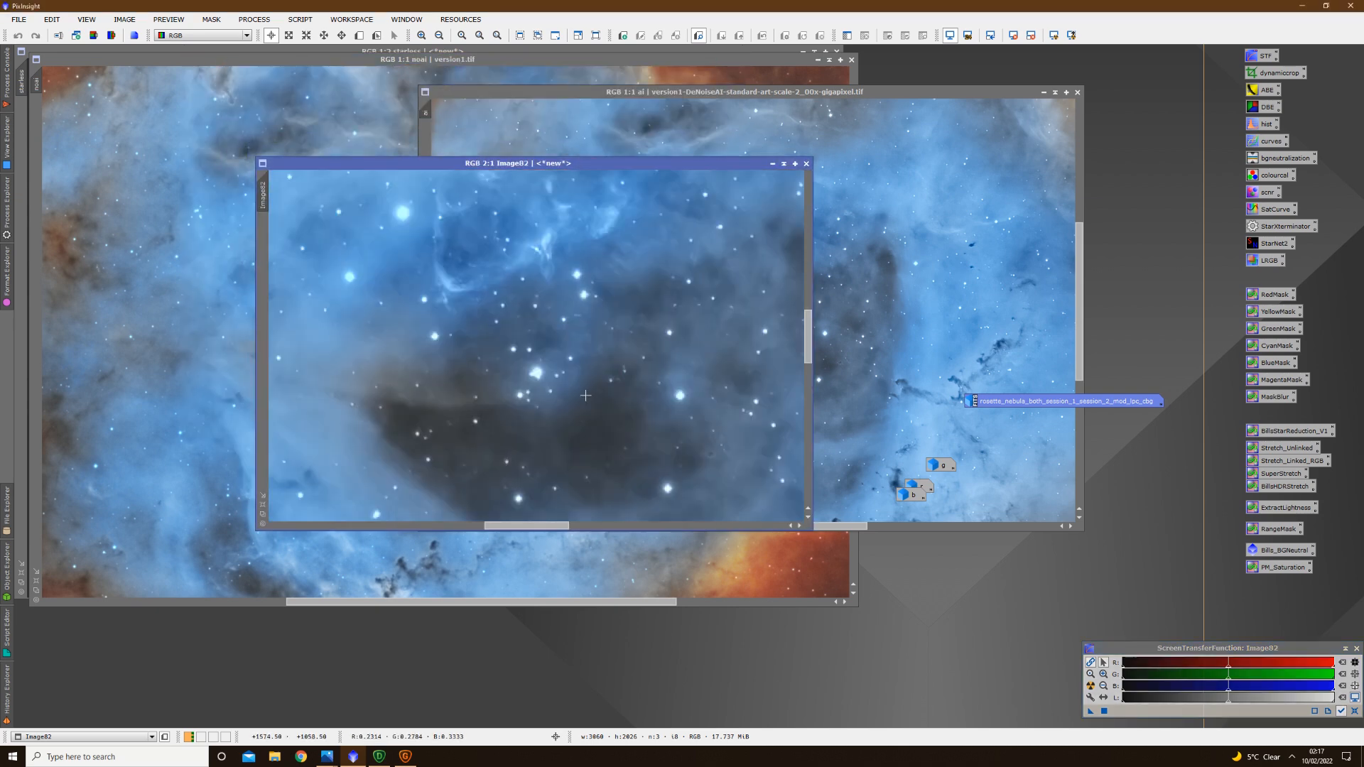
left_click_drag(548, 526, 601, 518)
left_click_drag(811, 337, 810, 355)
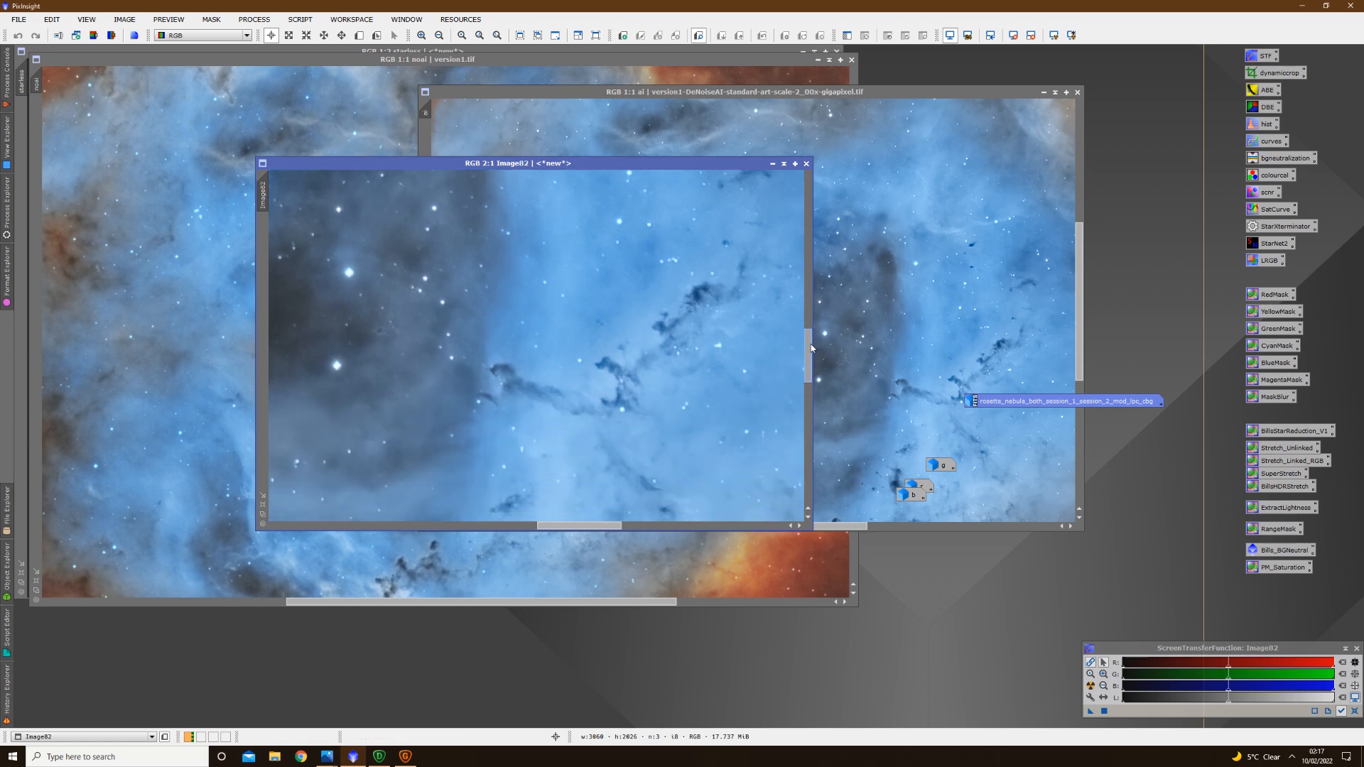
left_click_drag(548, 166, 733, 141)
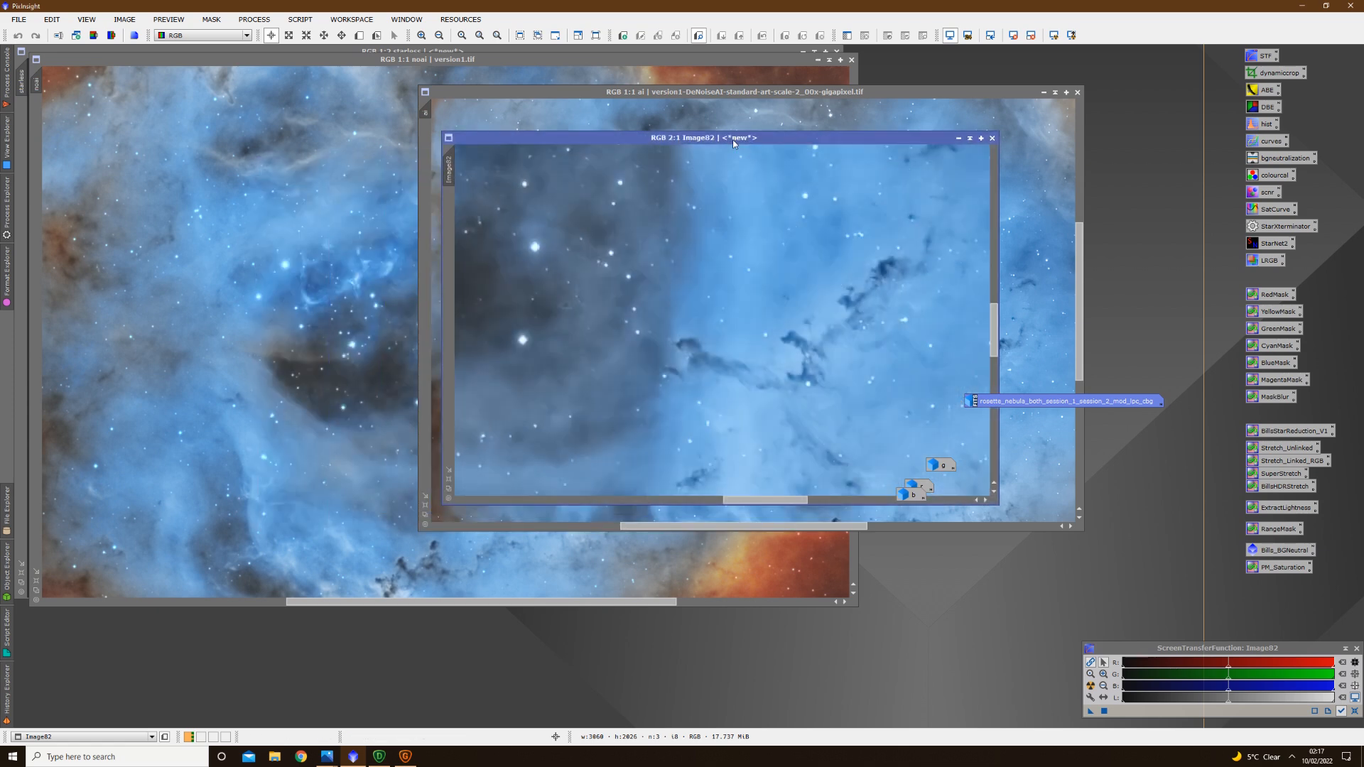
left_click(254, 349)
scroll(426, 365, "up", 1)
left_click_drag(537, 602, 569, 603)
left_click(872, 355)
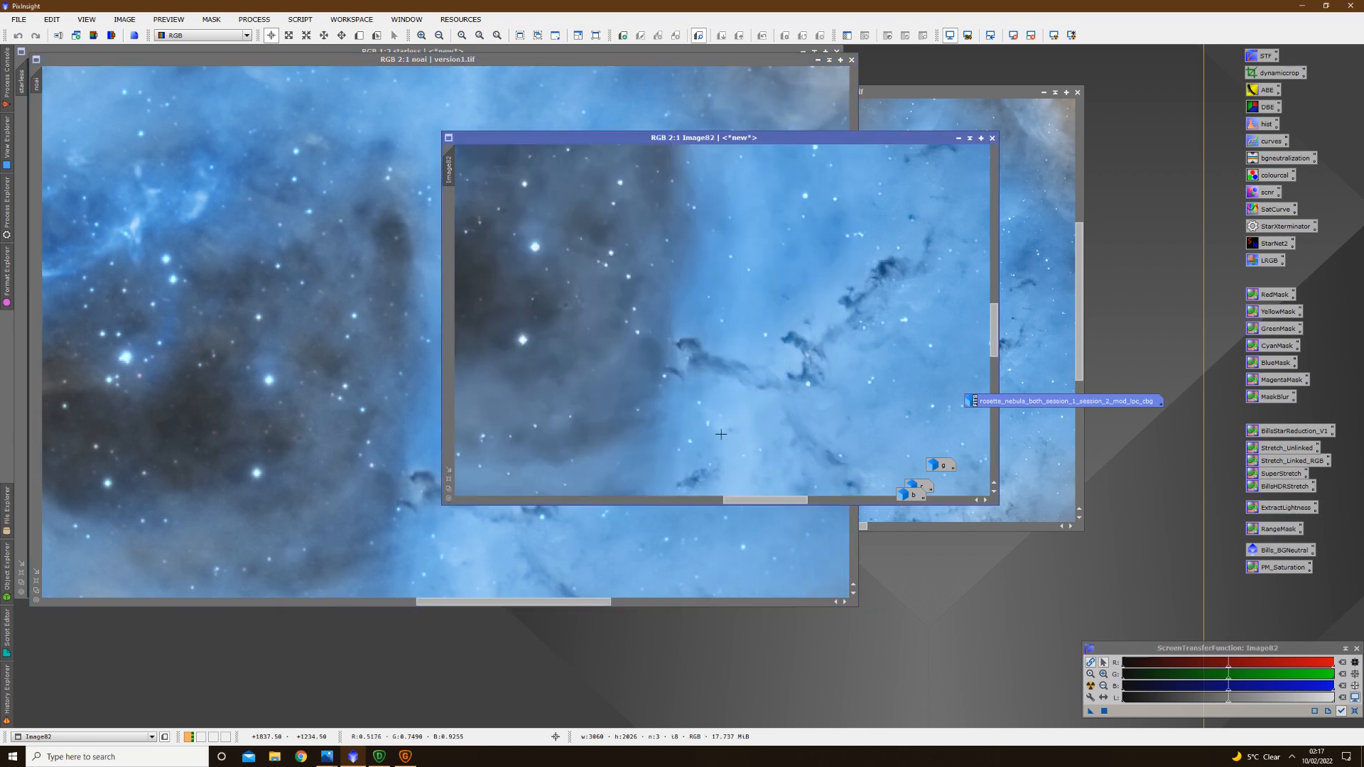
Compare the blended image with noai at 2:1 over the dark pillars below the nebula's core
left_click_drag(762, 142, 307, 84)
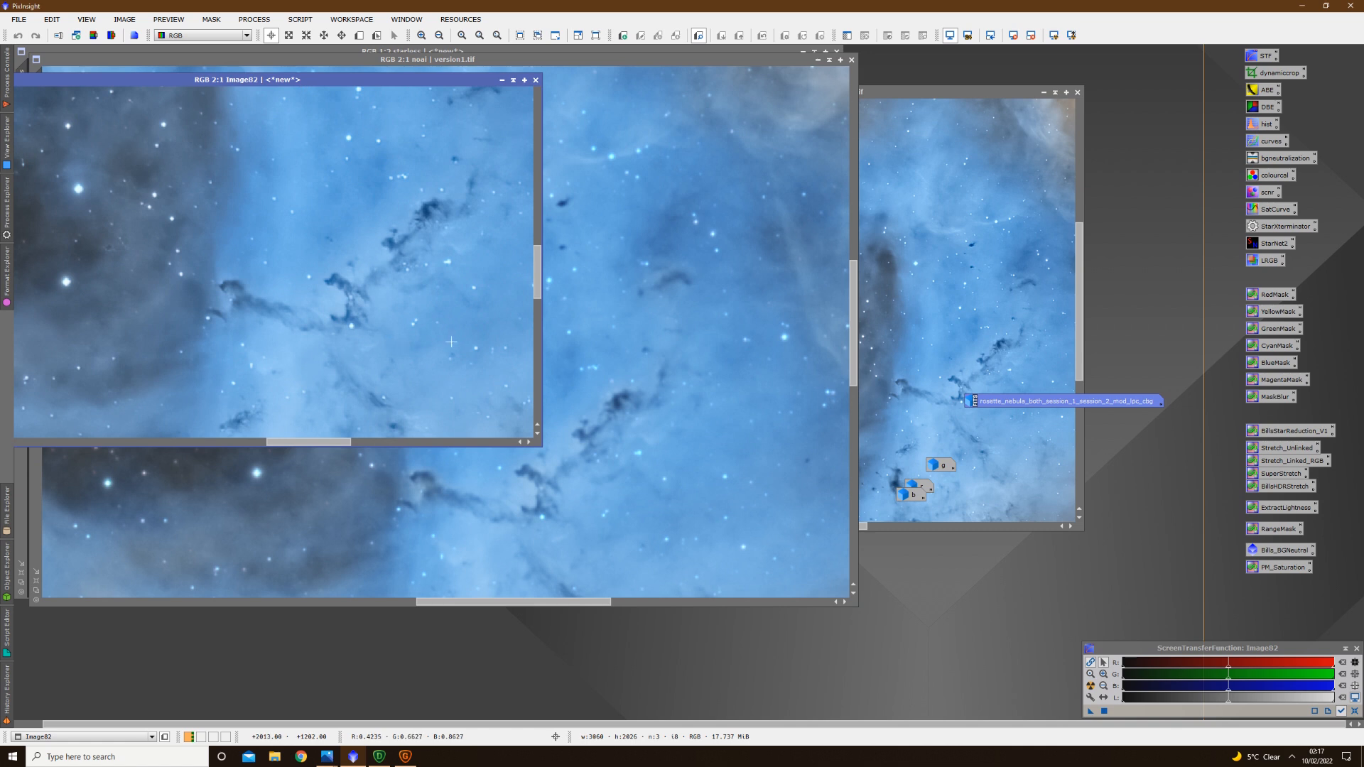
left_click_drag(538, 256, 539, 296)
left_click_drag(287, 445, 250, 445)
left_click_drag(480, 601, 419, 602)
scroll(553, 327, "down", 2)
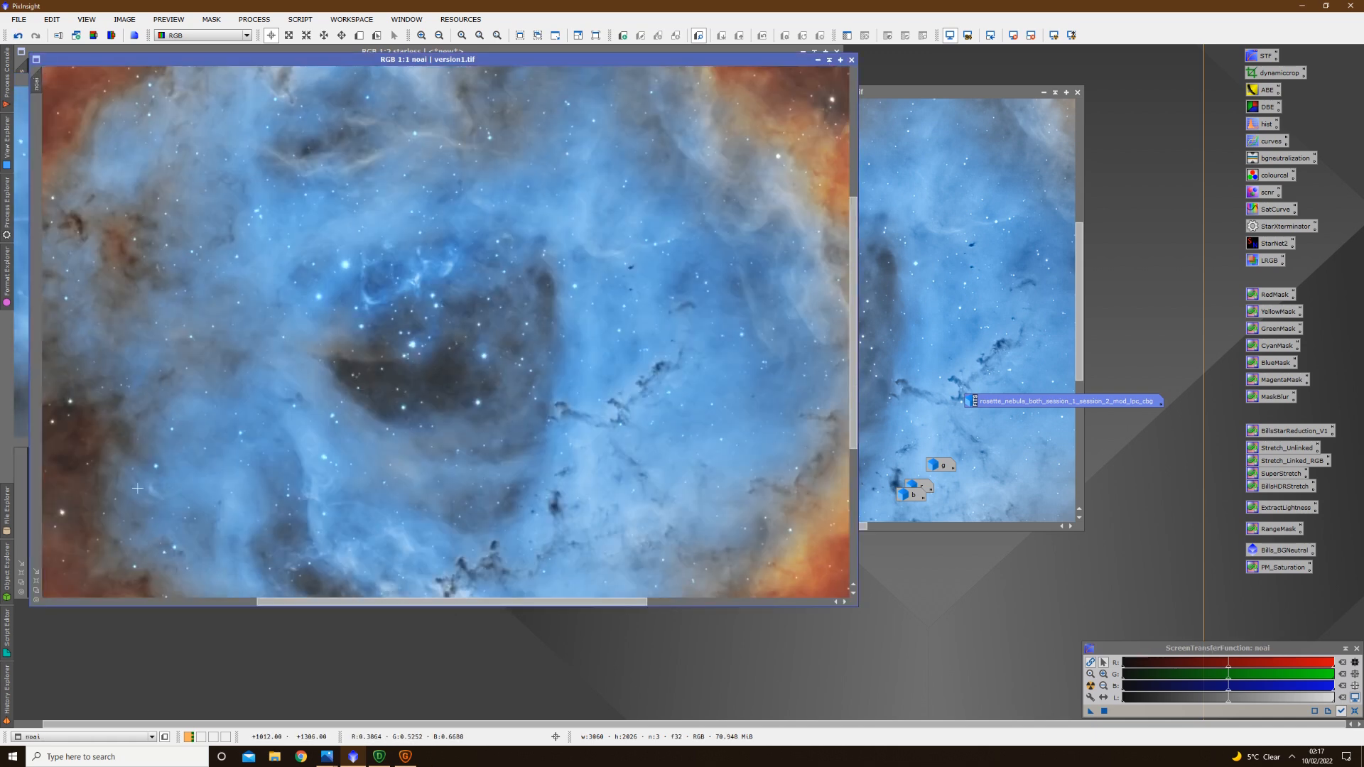
scroll(305, 445, "down", 1)
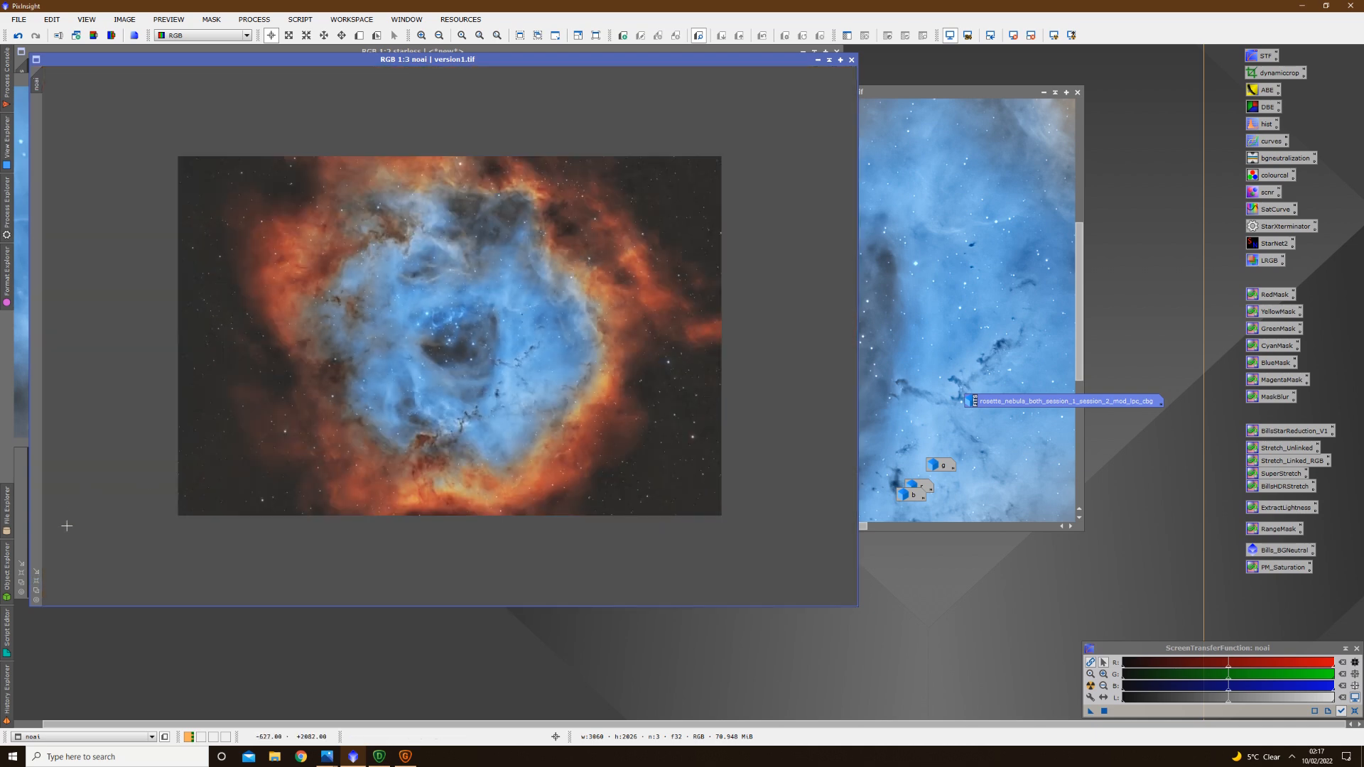
left_click(35, 572)
left_click_drag(373, 60, 640, 104)
scroll(625, 328, "up", 3)
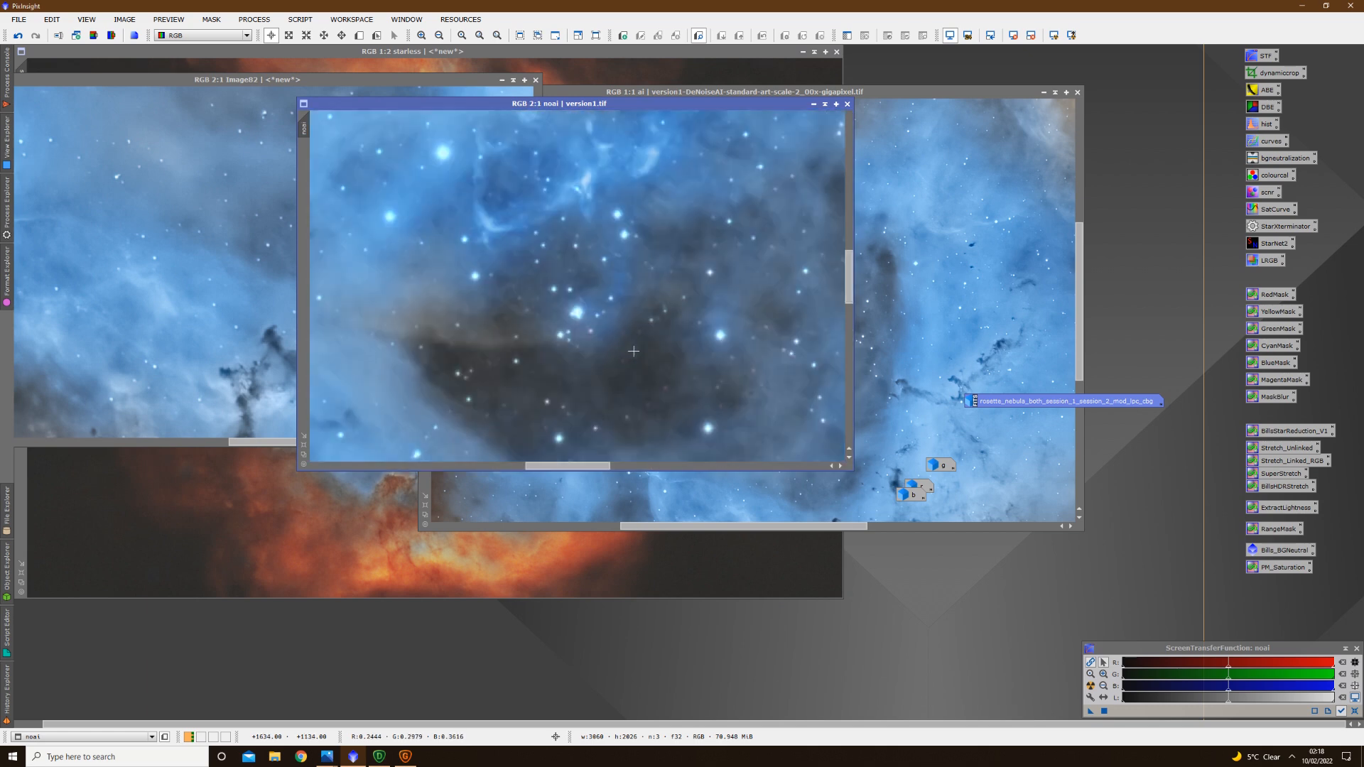
left_click_drag(847, 283, 848, 335)
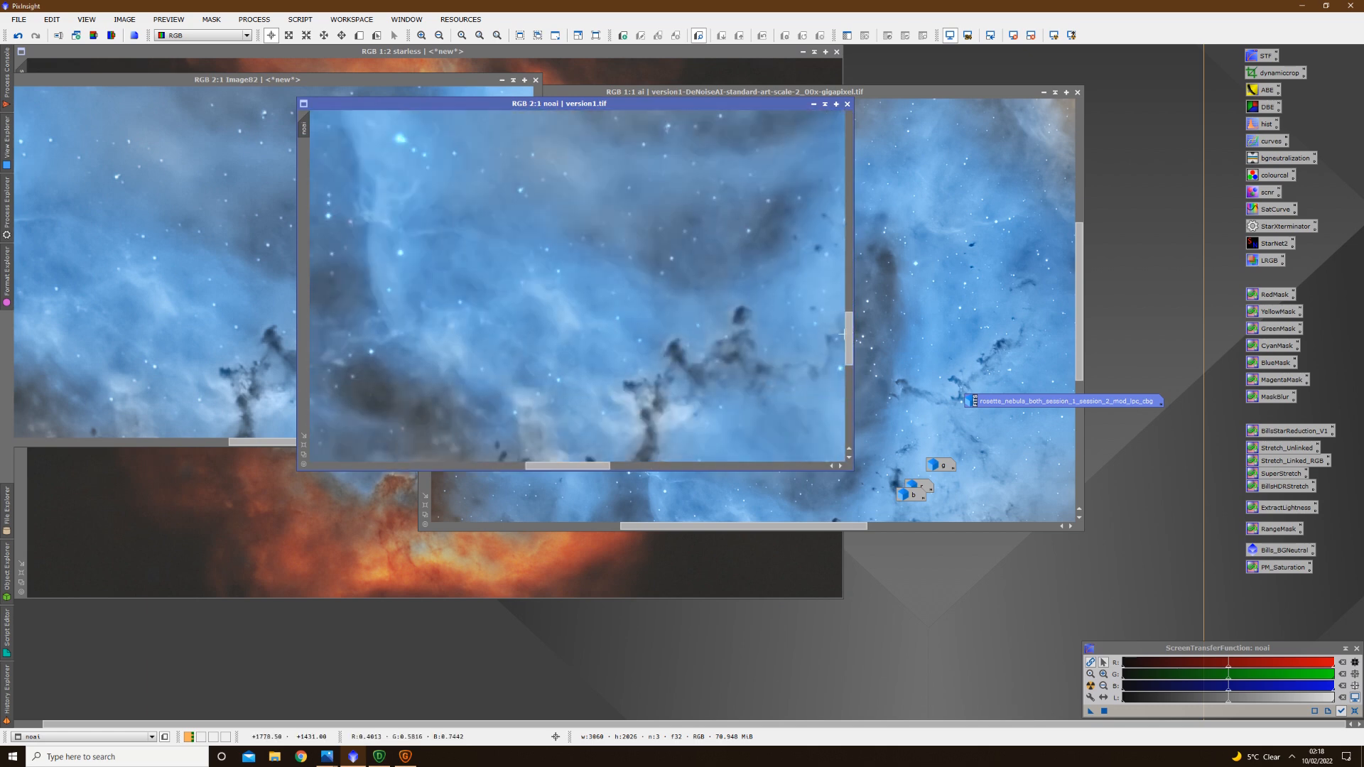
left_click(277, 377)
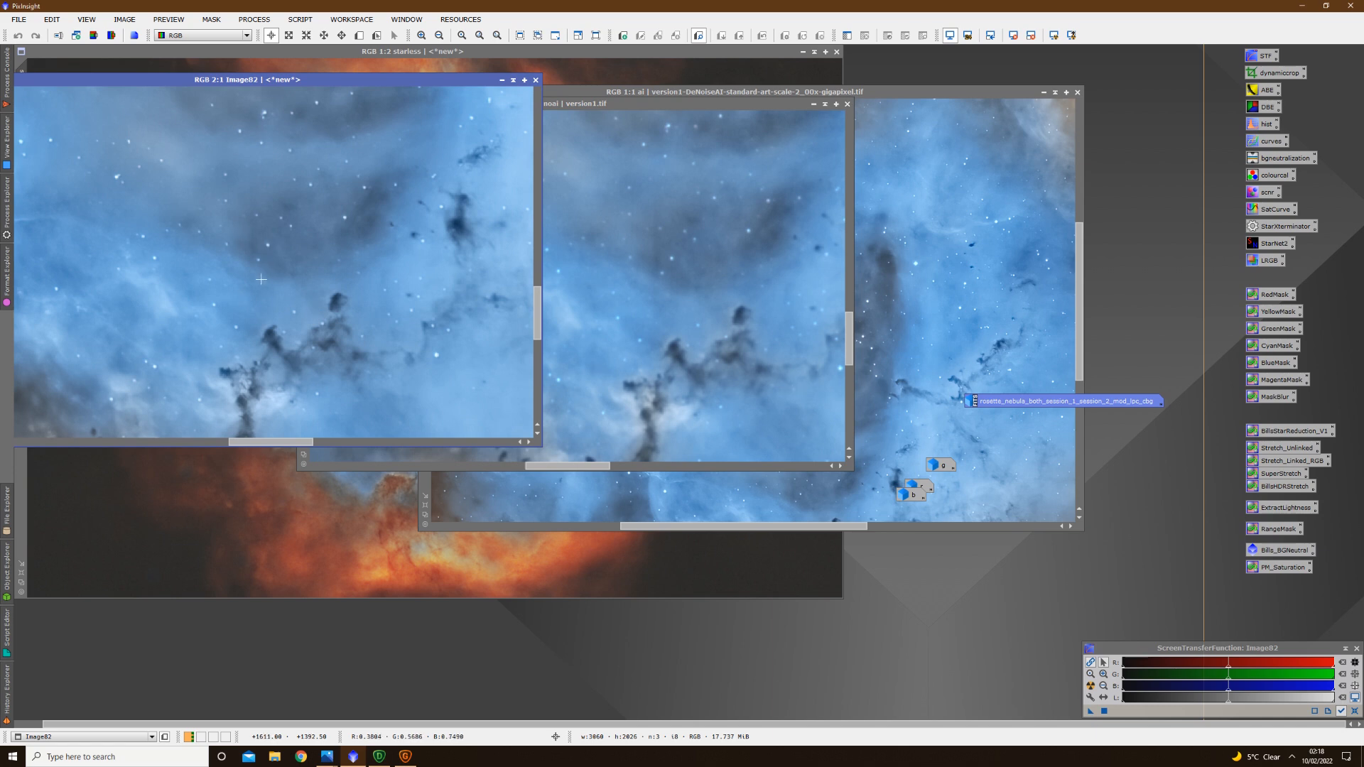
Enlarge the blended image's window to fill the workspace and examine the whole nebula
scroll(265, 266, "down", 3)
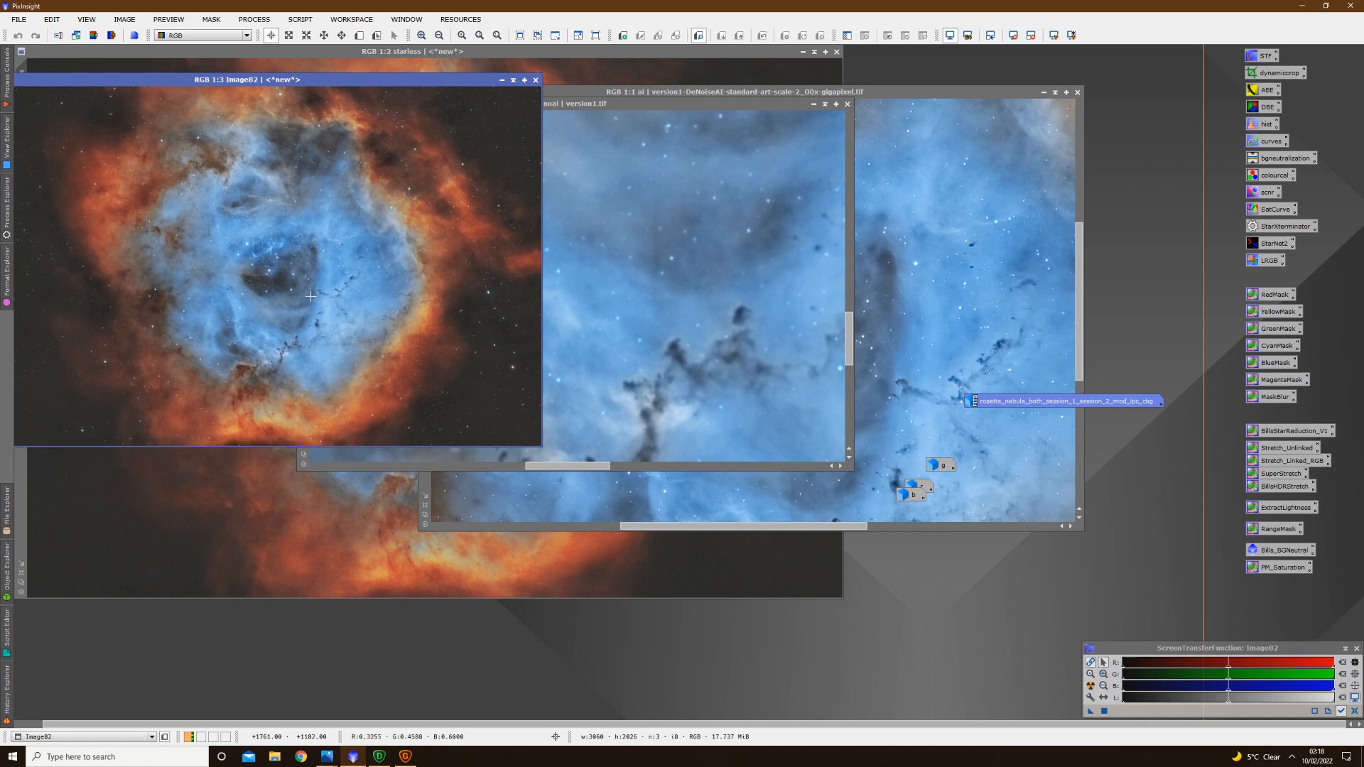
scroll(317, 295, "up", 1)
left_click_drag(263, 80, 431, 119)
scroll(370, 235, "up", 1)
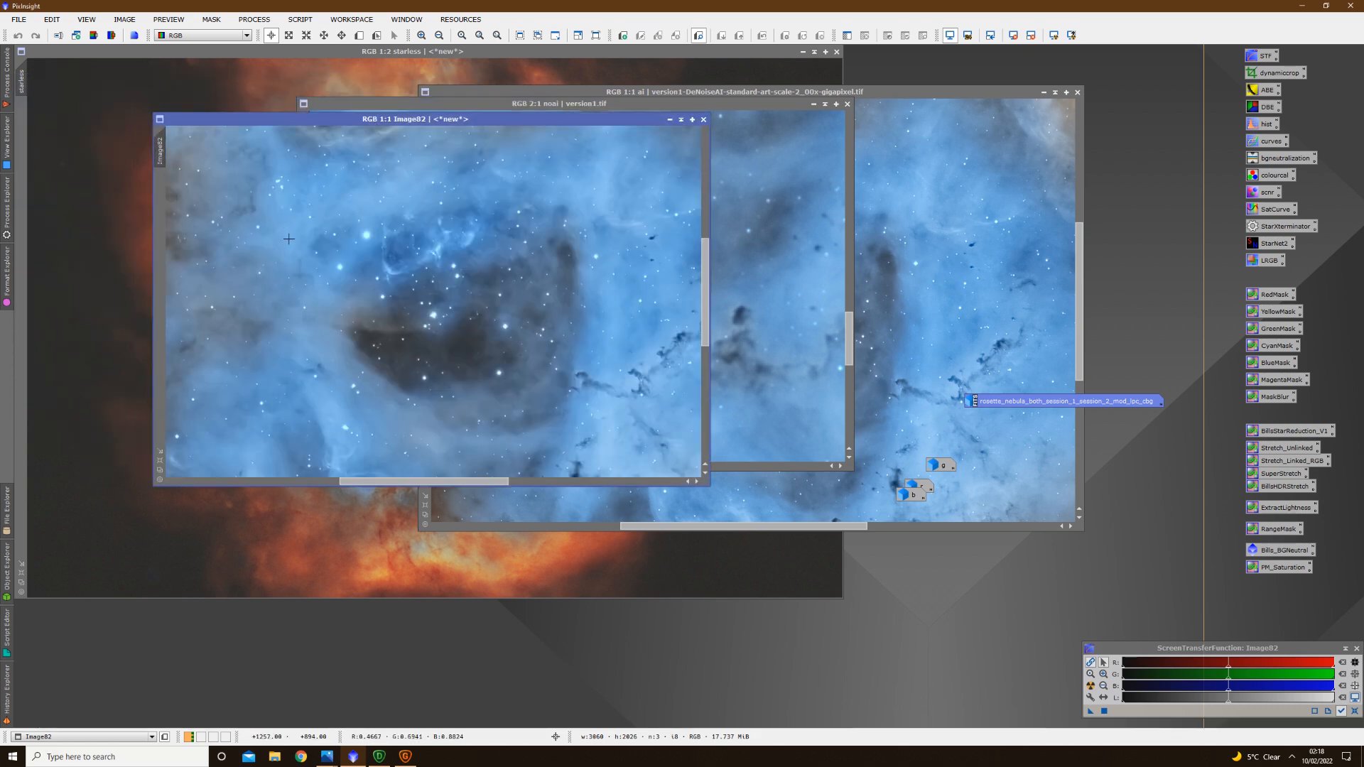
left_click(160, 451)
scroll(505, 305, "down", 1)
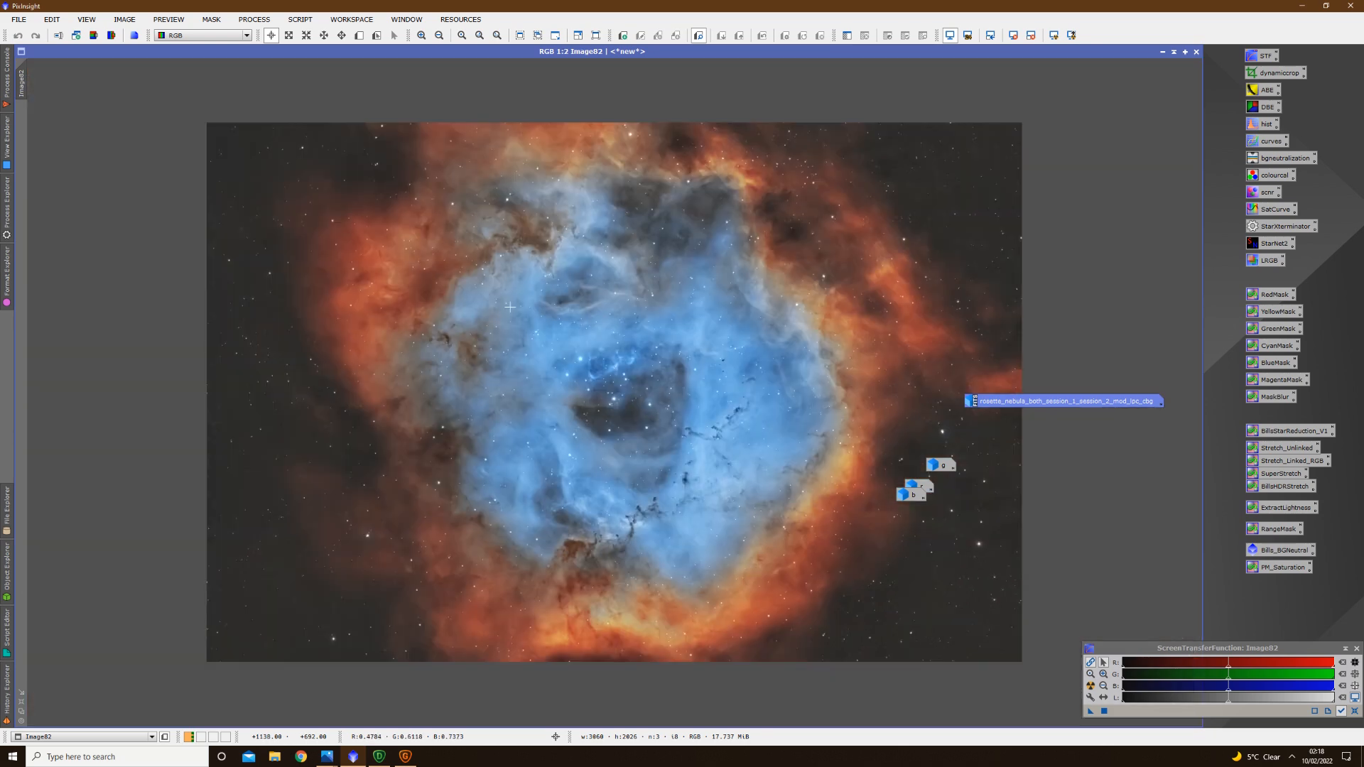